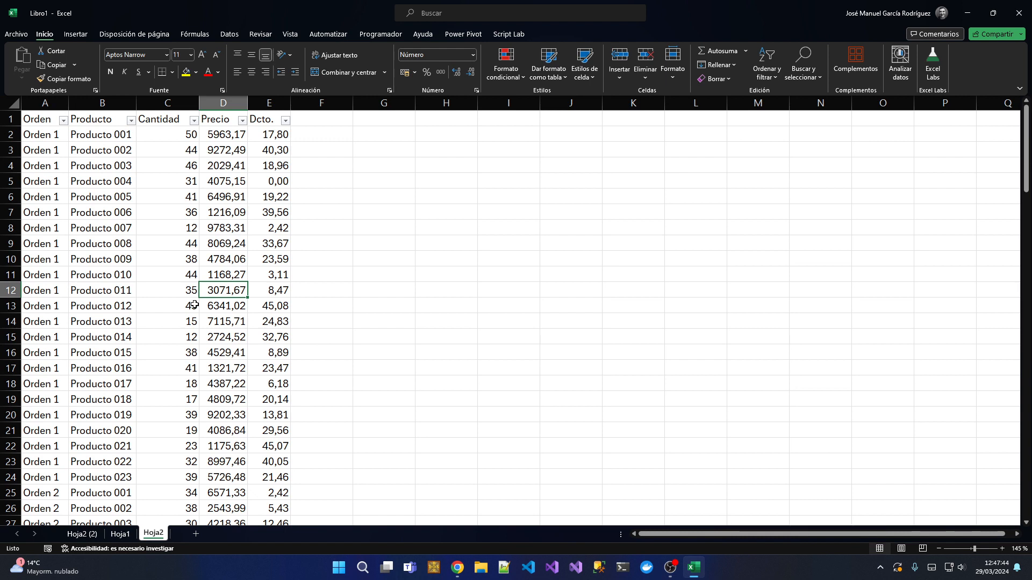
Step: Examine the Orden, Producto, Cantidad, Precio and Dcto. columns of the Orden 1 lines in Hoja2
click(176, 326)
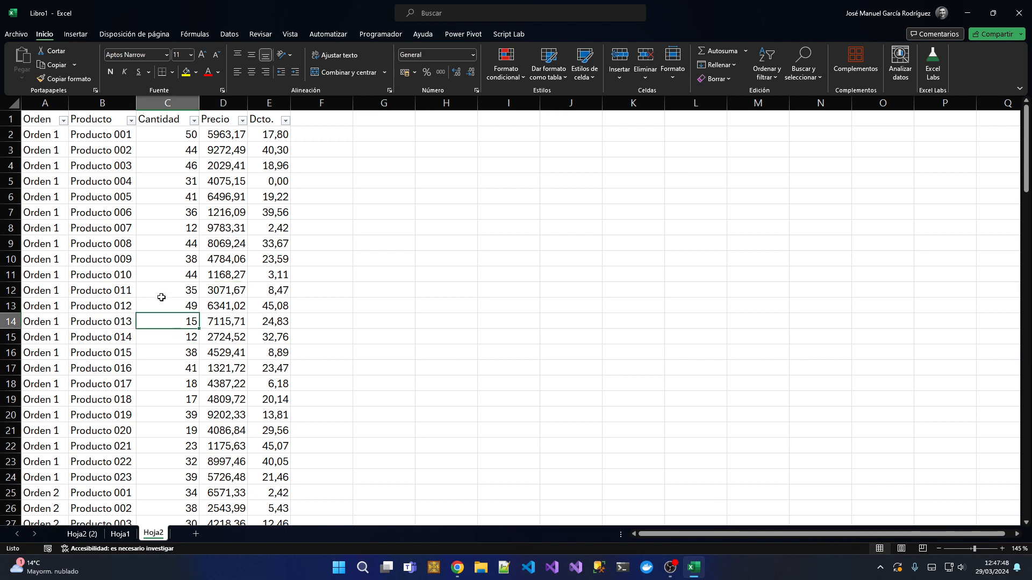
drag(41, 134, 247, 433)
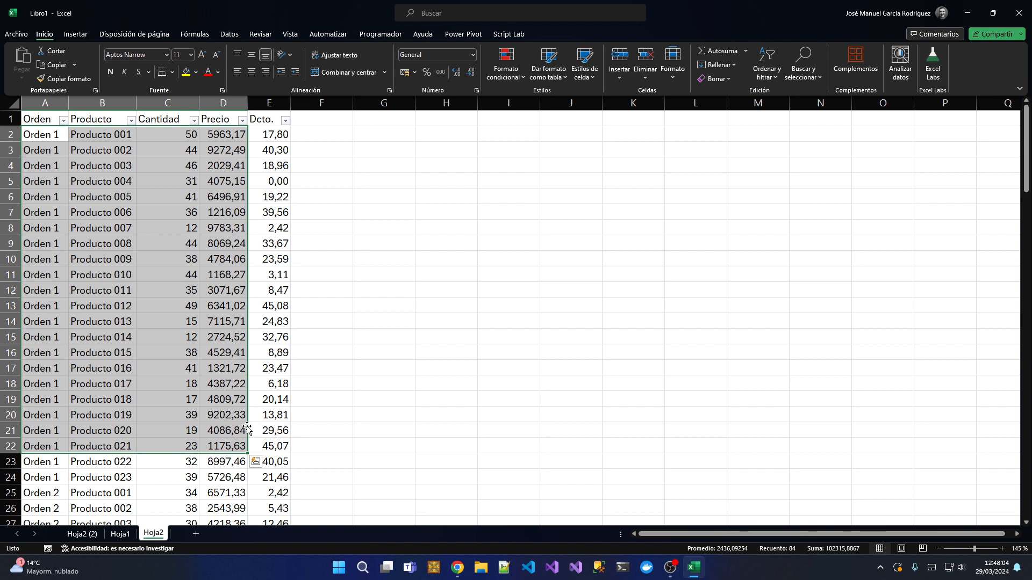
click(254, 365)
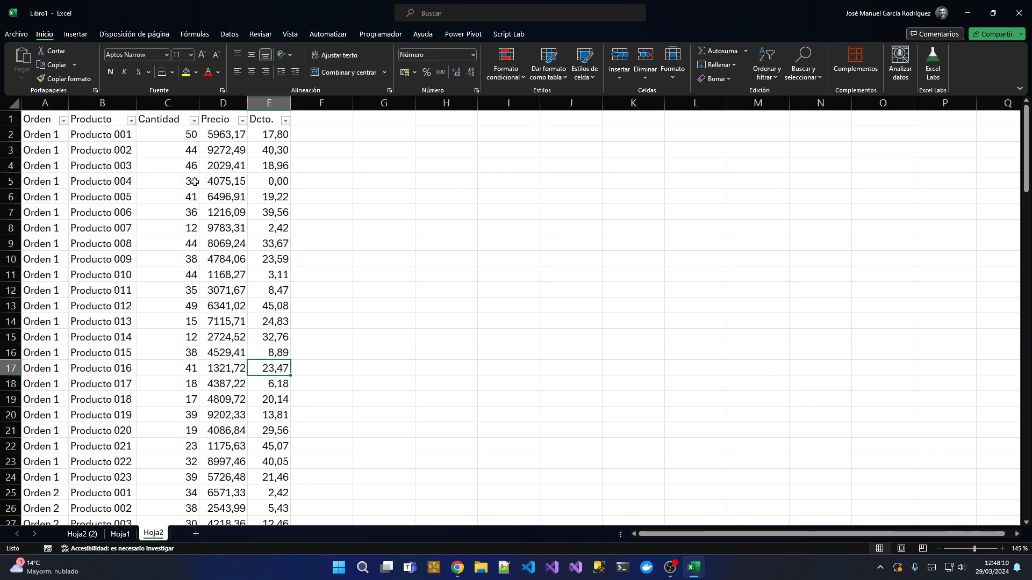
click(169, 134)
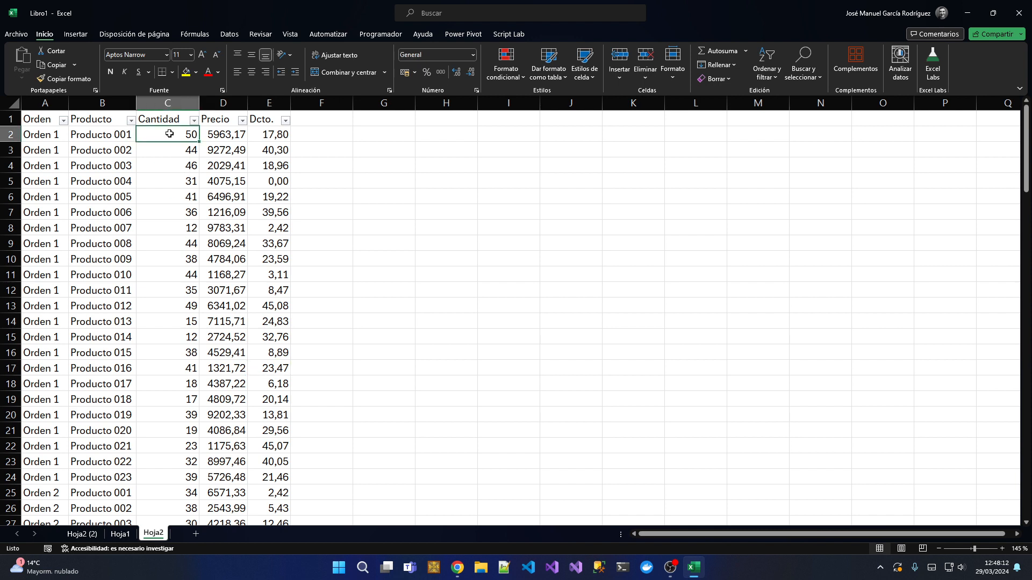
click(210, 135)
click(268, 135)
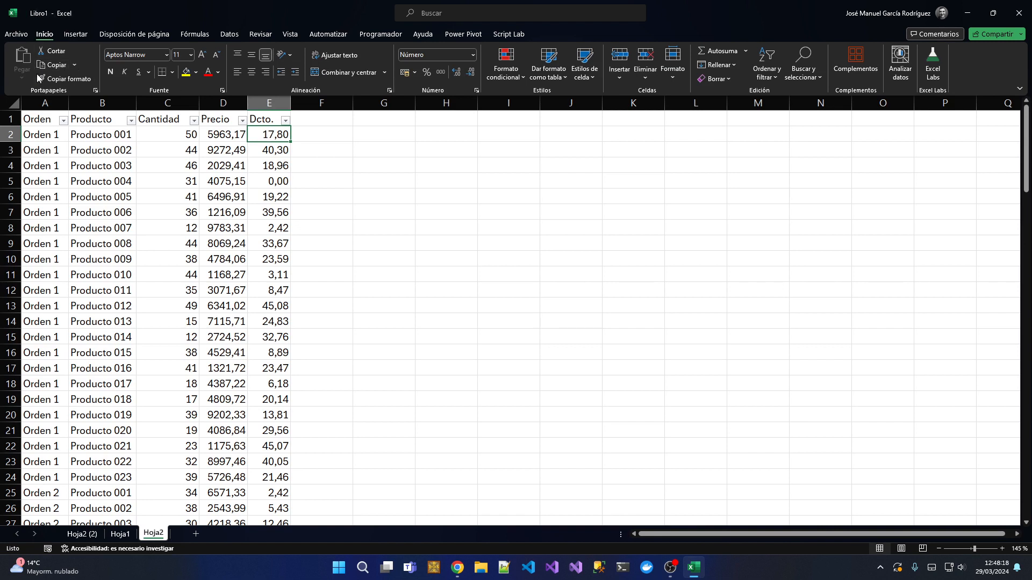
click(34, 99)
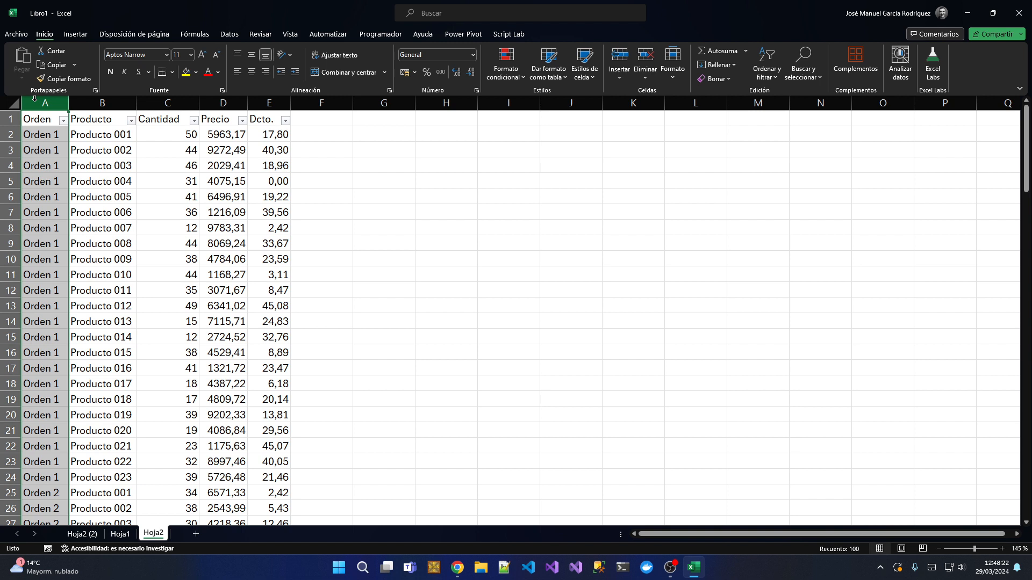
click(35, 160)
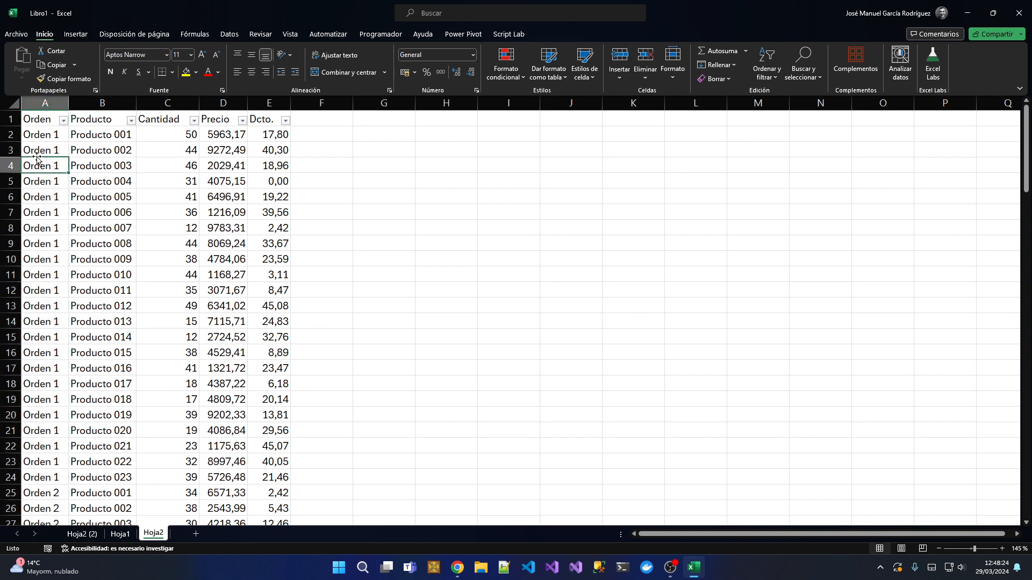
click(42, 134)
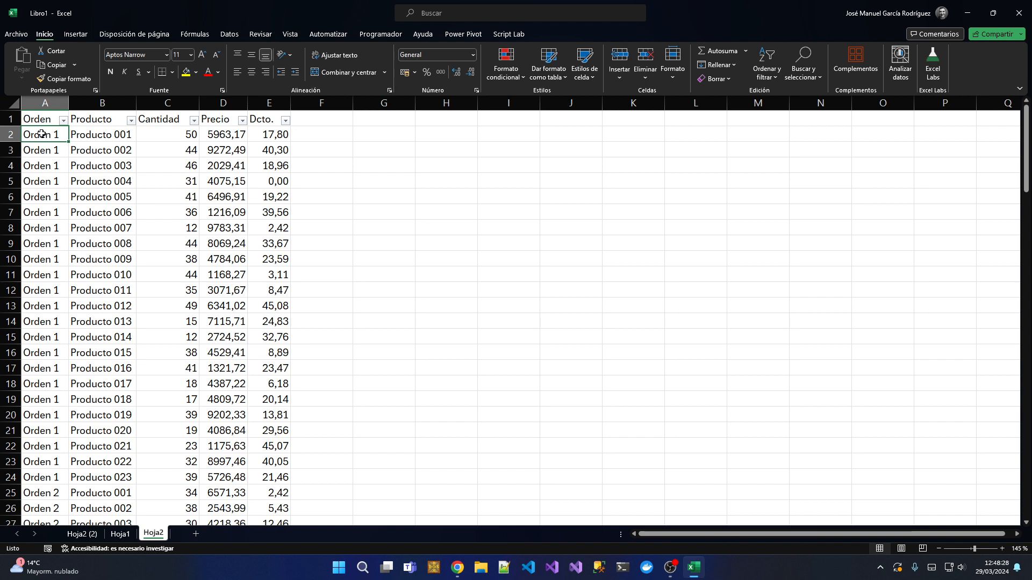
click(96, 135)
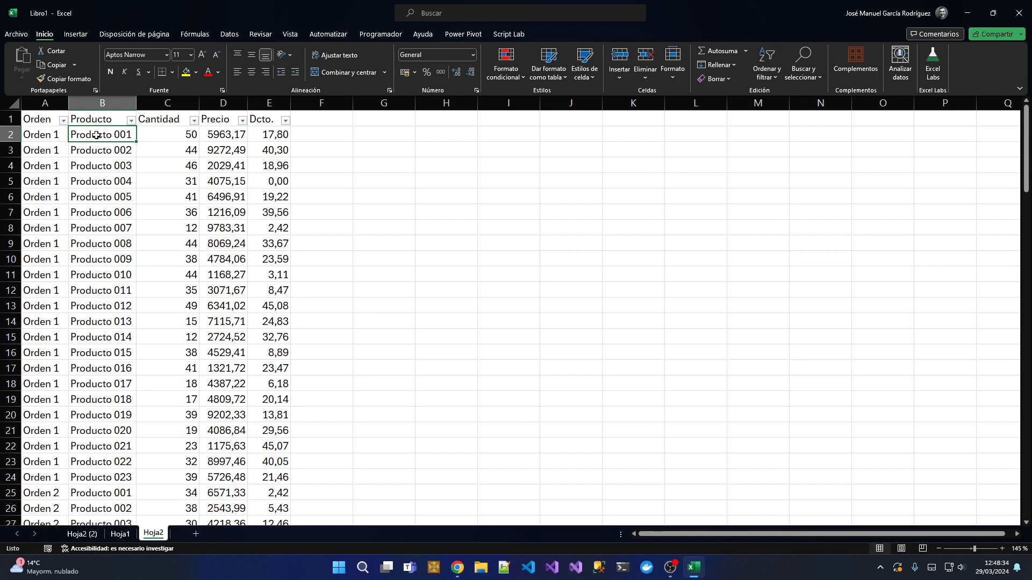
click(96, 212)
click(97, 246)
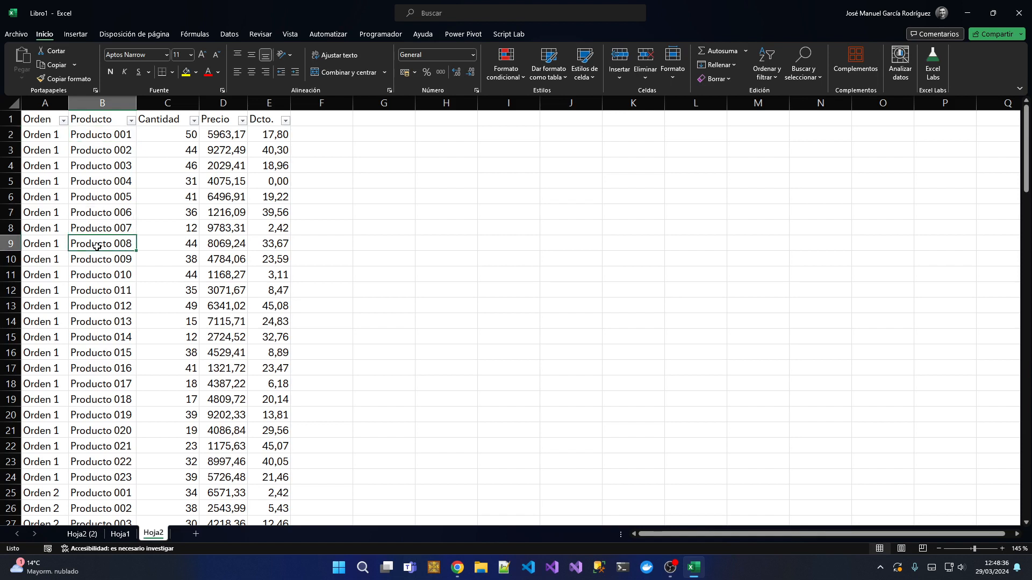
click(176, 150)
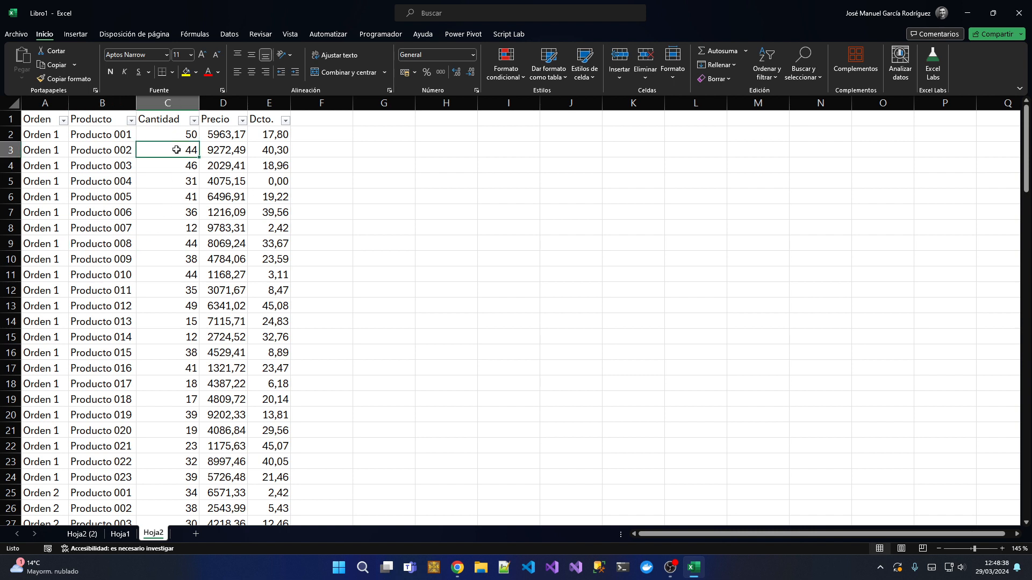
click(221, 151)
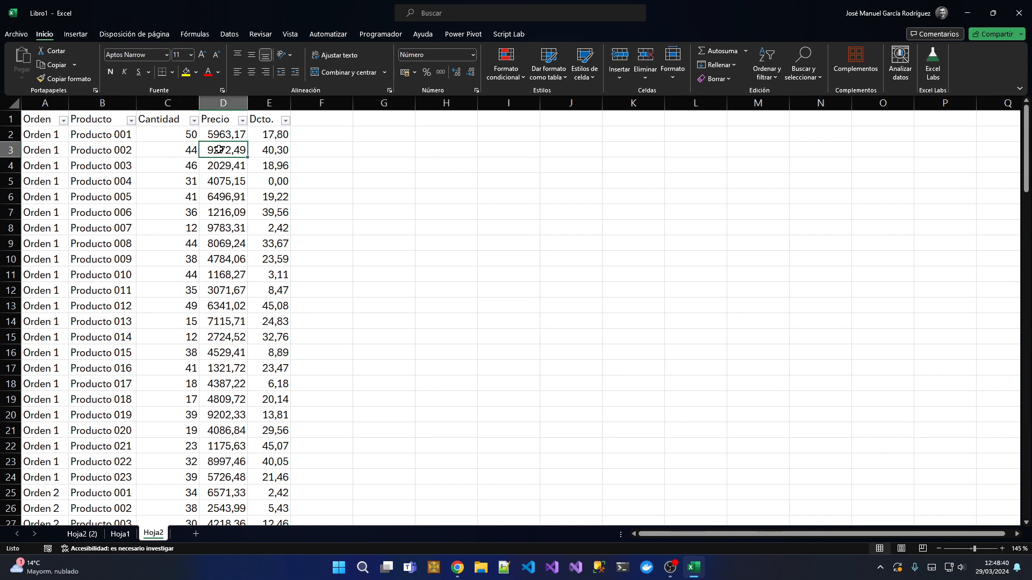
click(221, 137)
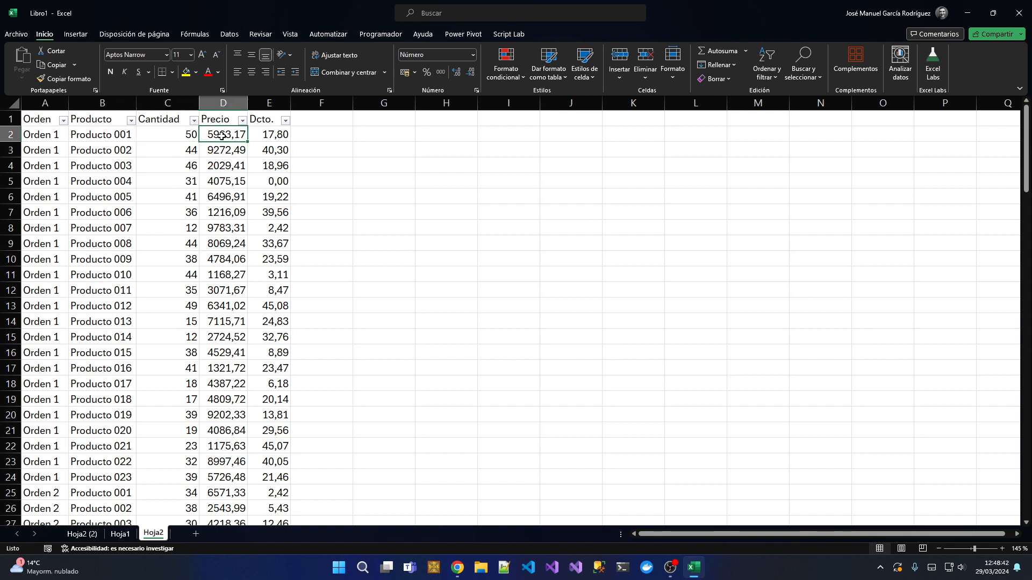
click(111, 137)
click(39, 136)
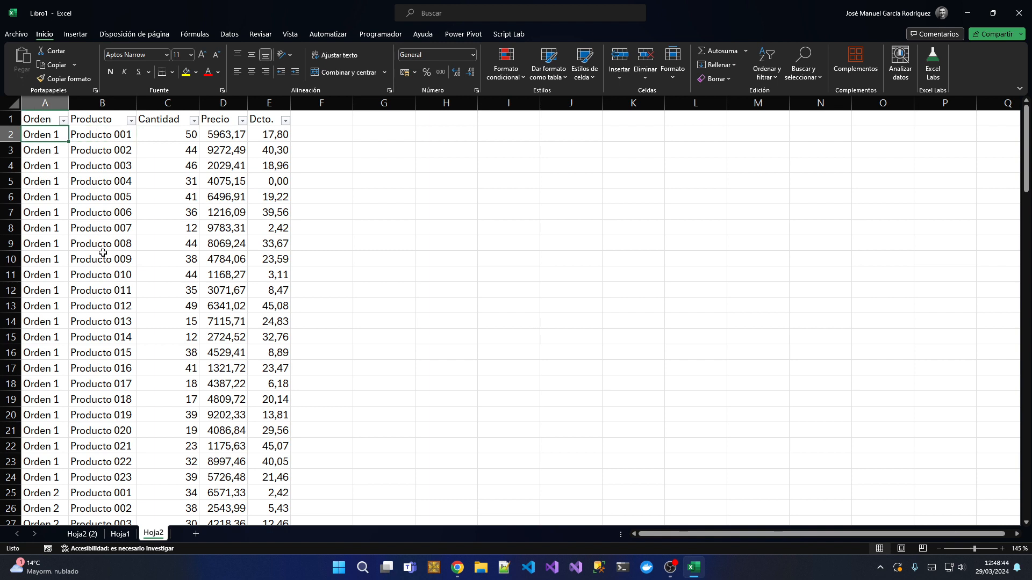
Step: Examine the rows where Orden 2 and Orden 3 begin, and the first line's quantity, price and discount
click(101, 493)
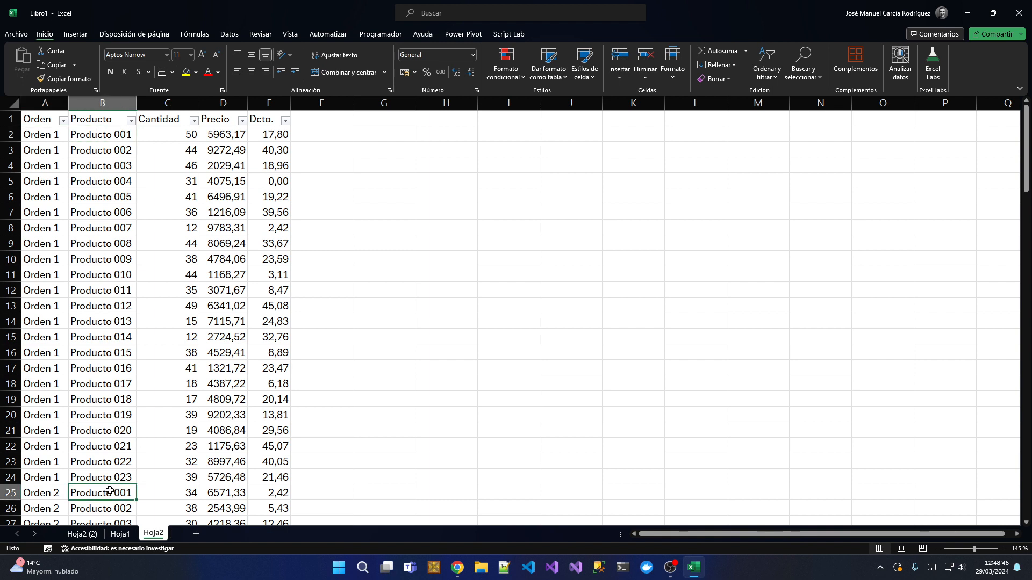
click(57, 491)
click(85, 492)
click(273, 493)
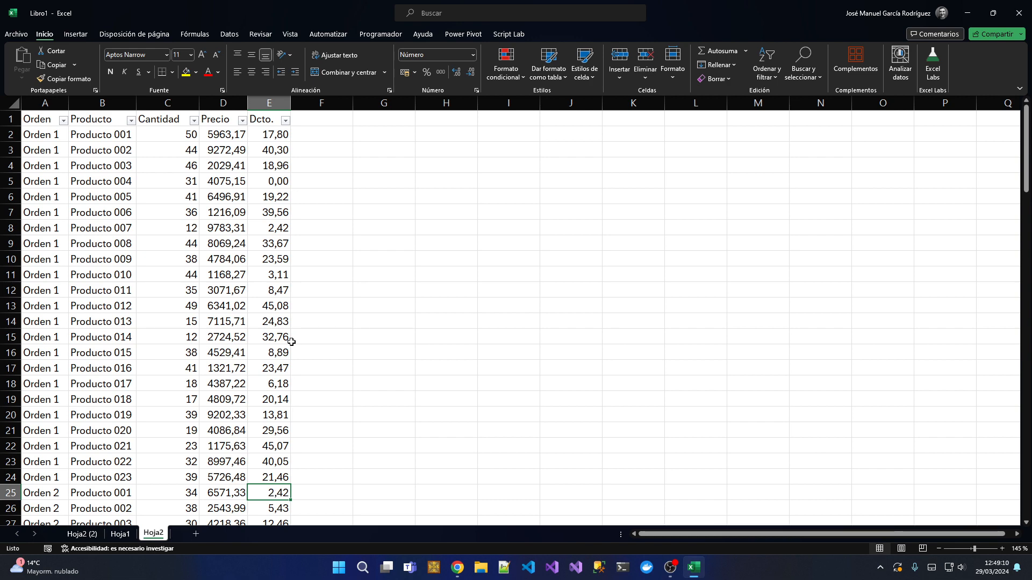
scroll(288, 341, down, 2)
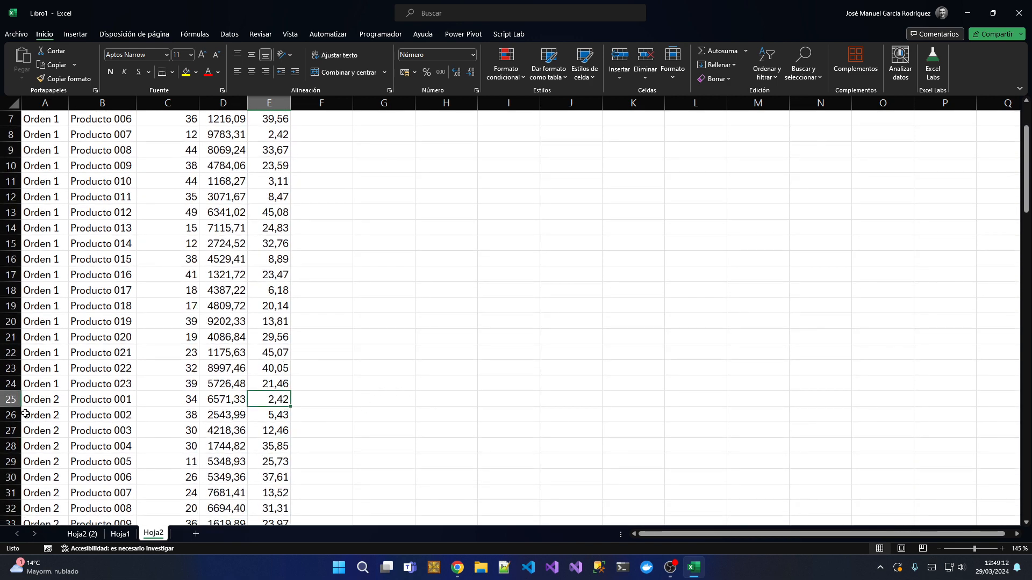
click(11, 400)
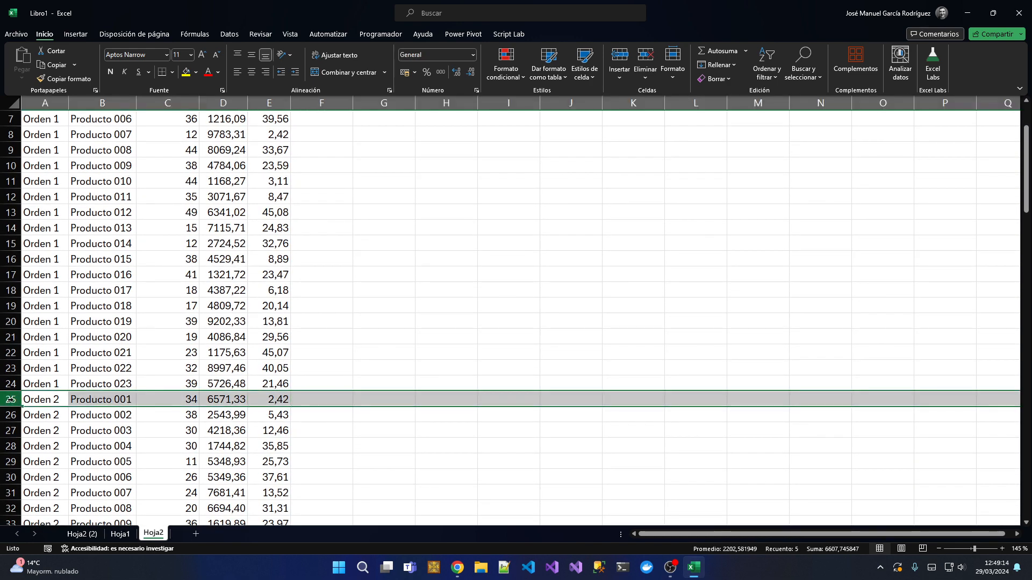
scroll(11, 399, down, 7)
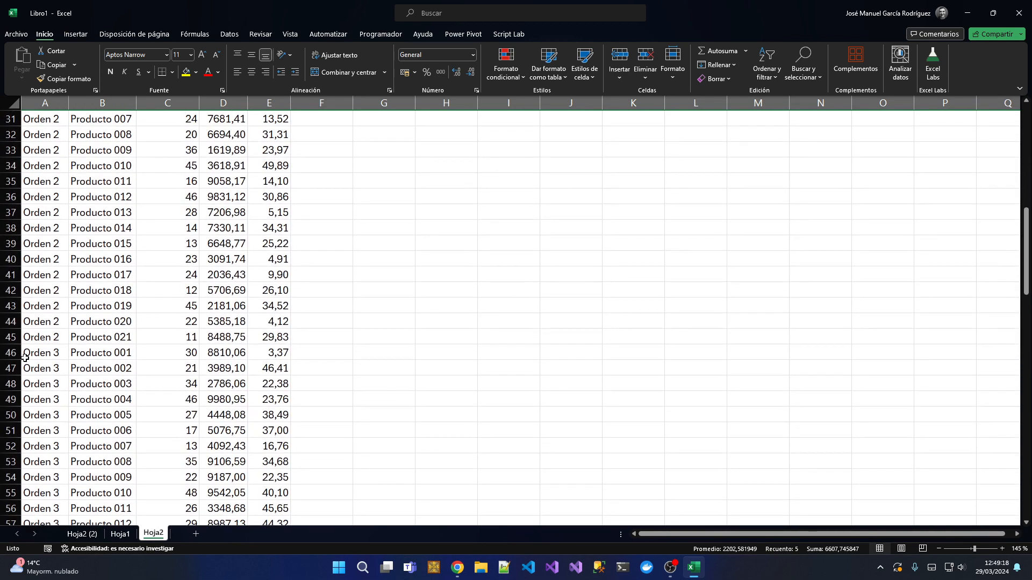
click(13, 353)
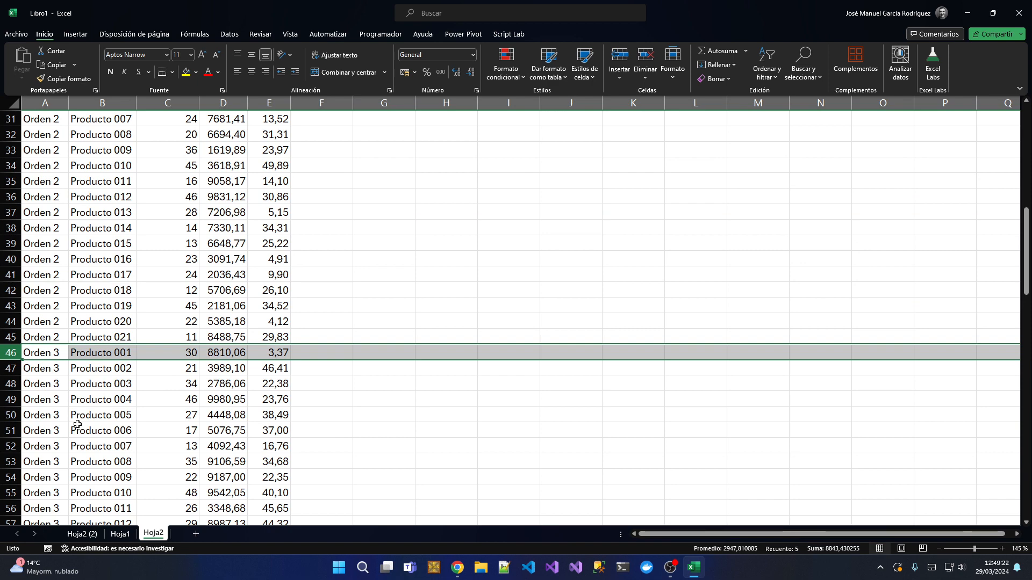
scroll(79, 425, down, 3)
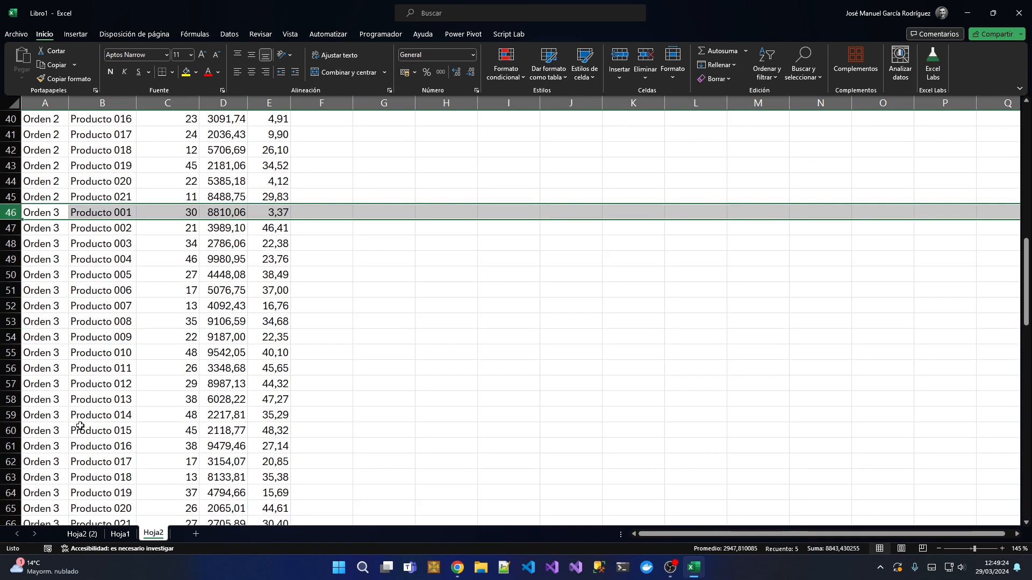
scroll(80, 427, up, 13)
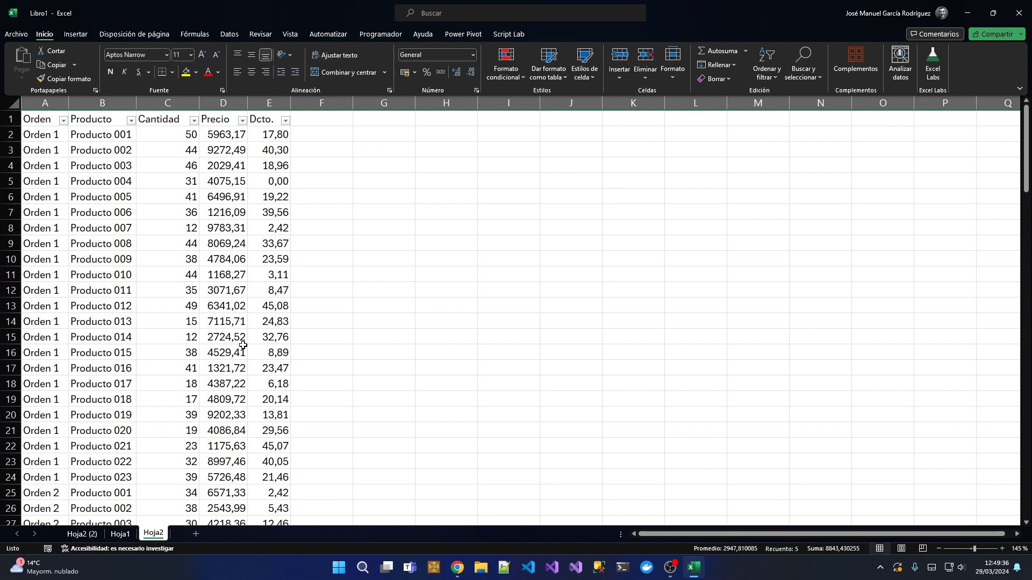
click(173, 139)
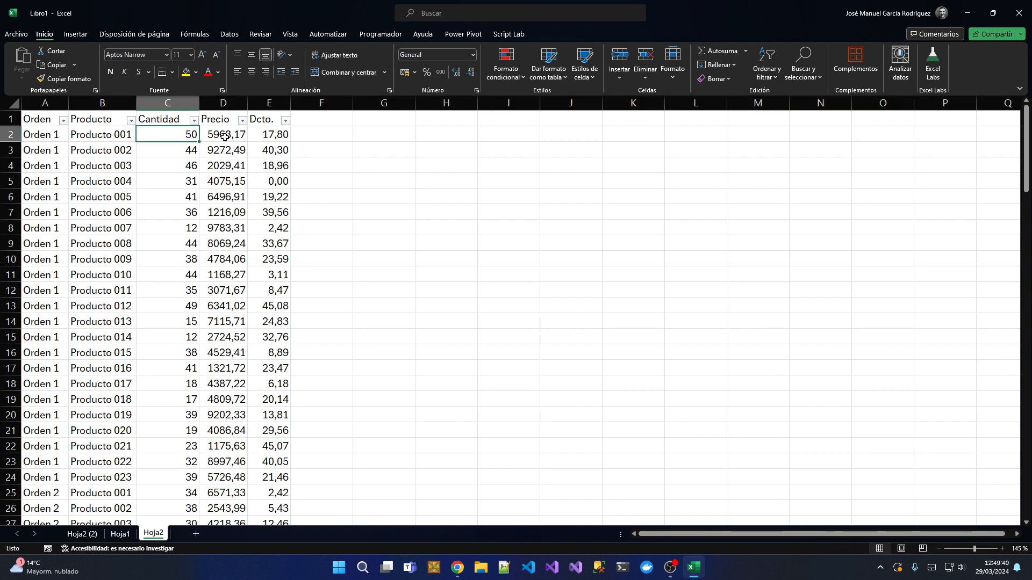
click(225, 137)
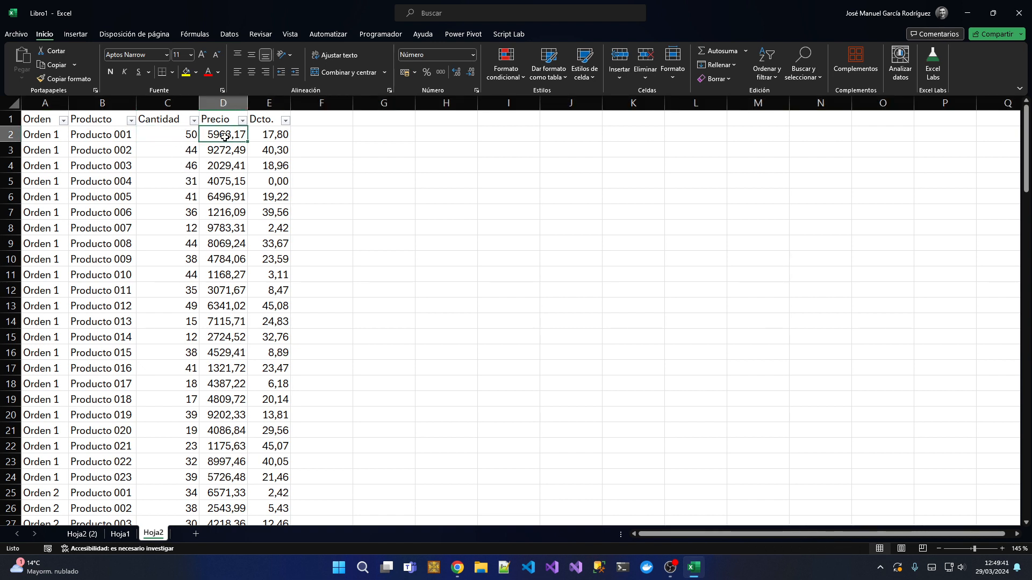
click(275, 135)
Step: Start a SUMAPRODUCTO formula in cell G4 with the Orden 1 quantities C2:C24 as its first array
click(377, 171)
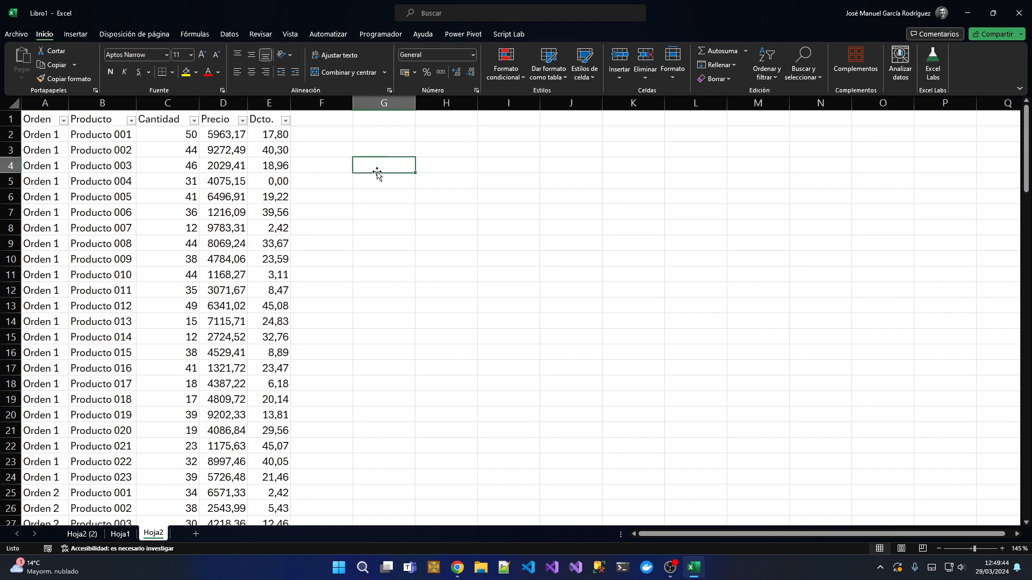
text(=)
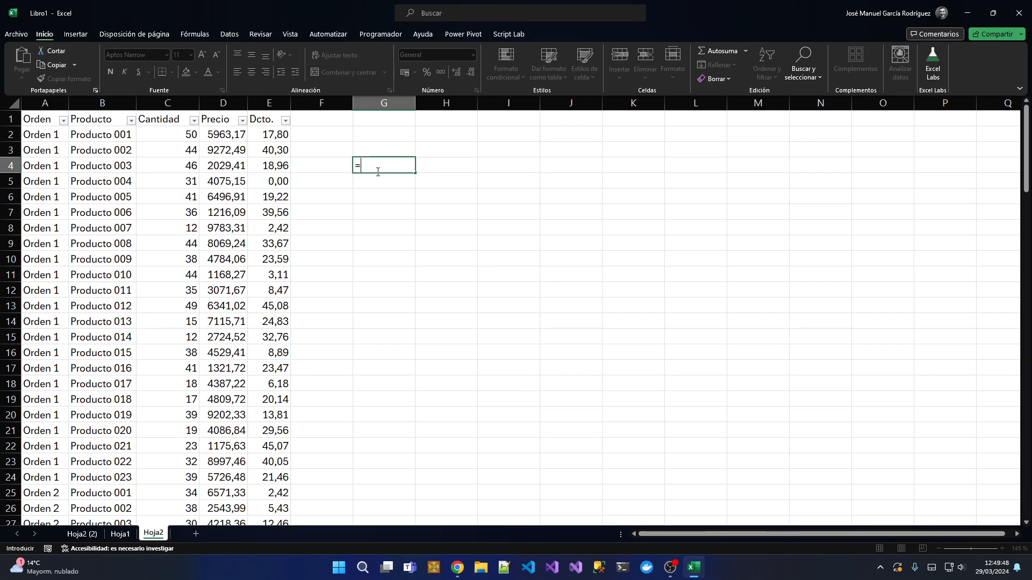
text(sum)
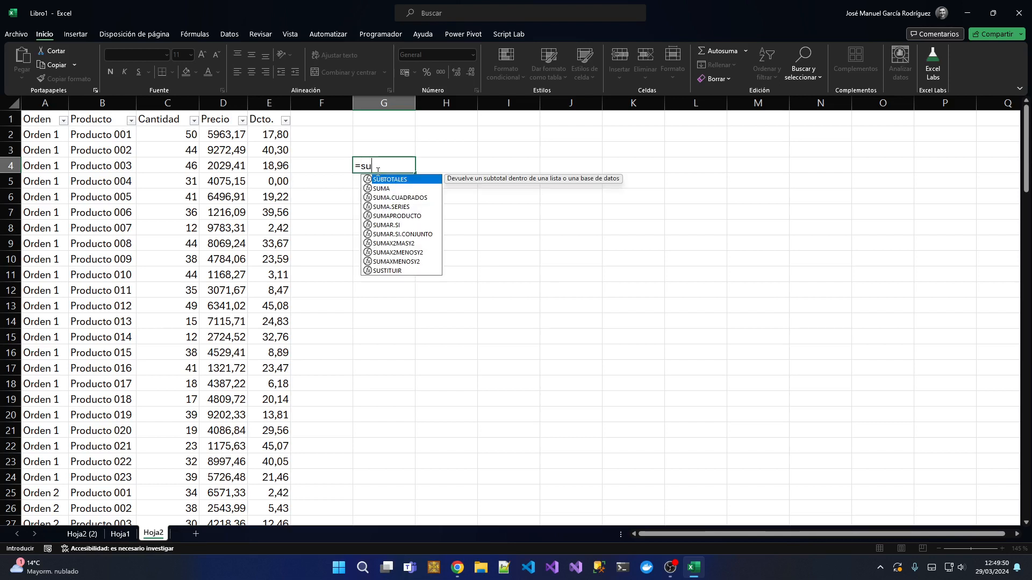
key(Down)
key(Down)
key(Down)
key(Down)
key(Up)
key(Tab)
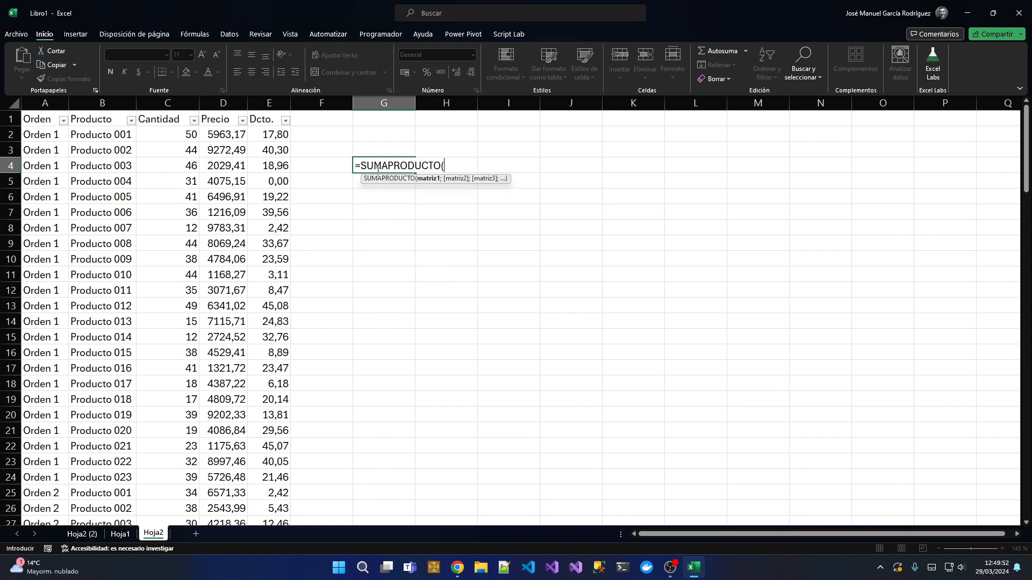
drag(167, 133, 161, 477)
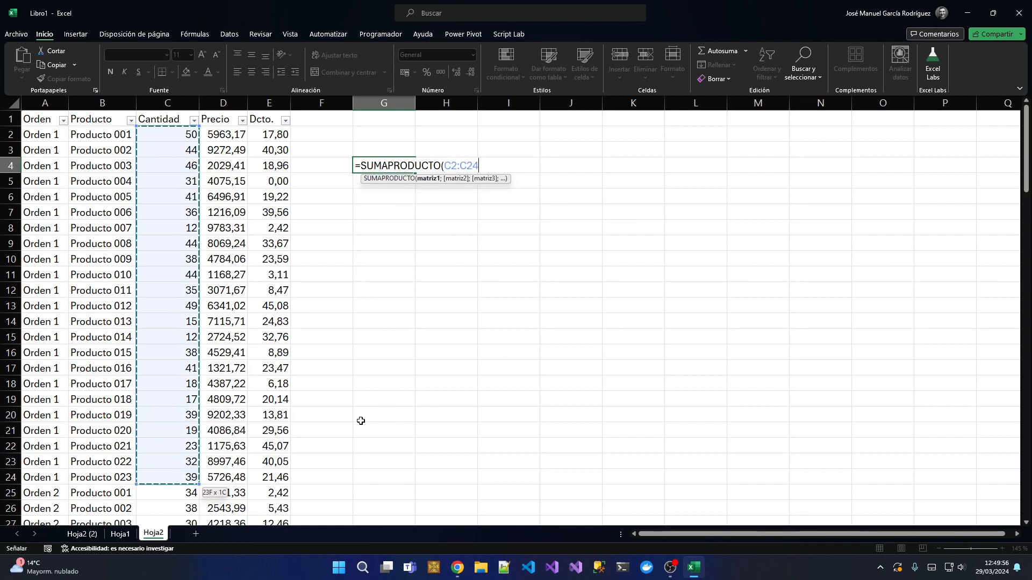
text(;)
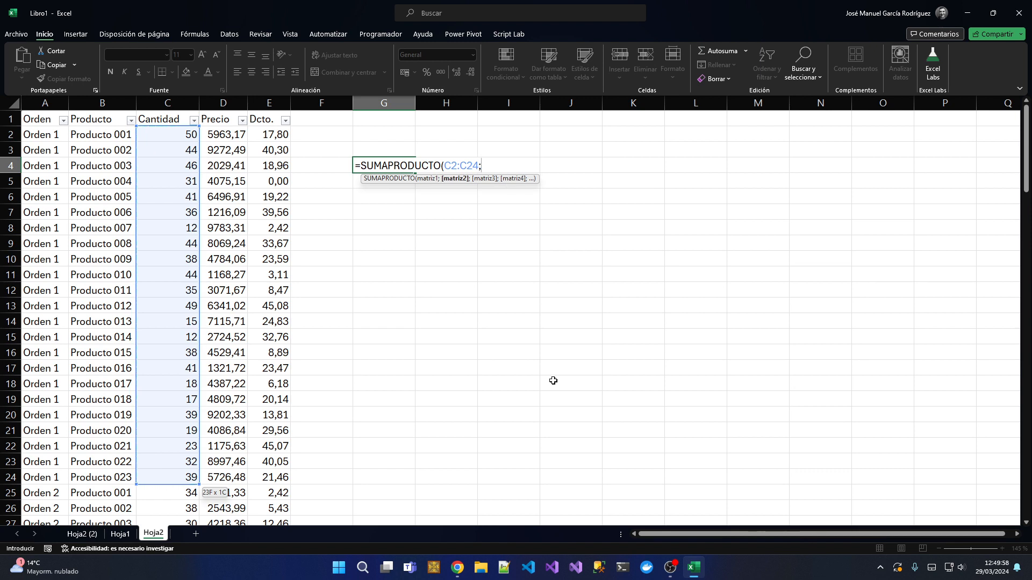
Step: Add the second SUMAPRODUCTO array D2:D24*(1-E2:E24/100), multiplying each price by its remaining percentage after discount, and close the formula
drag(241, 134, 239, 476)
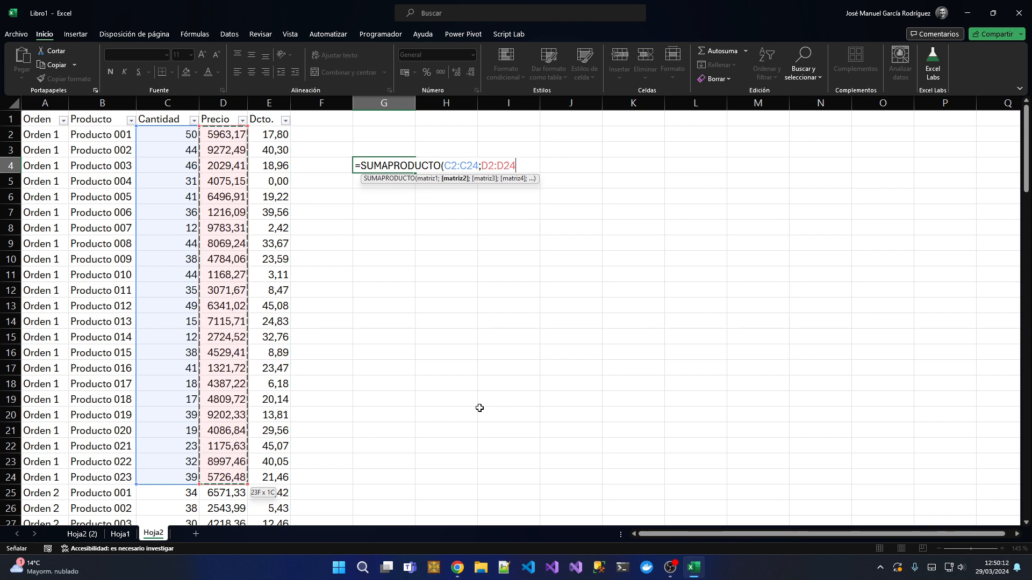
text(*)
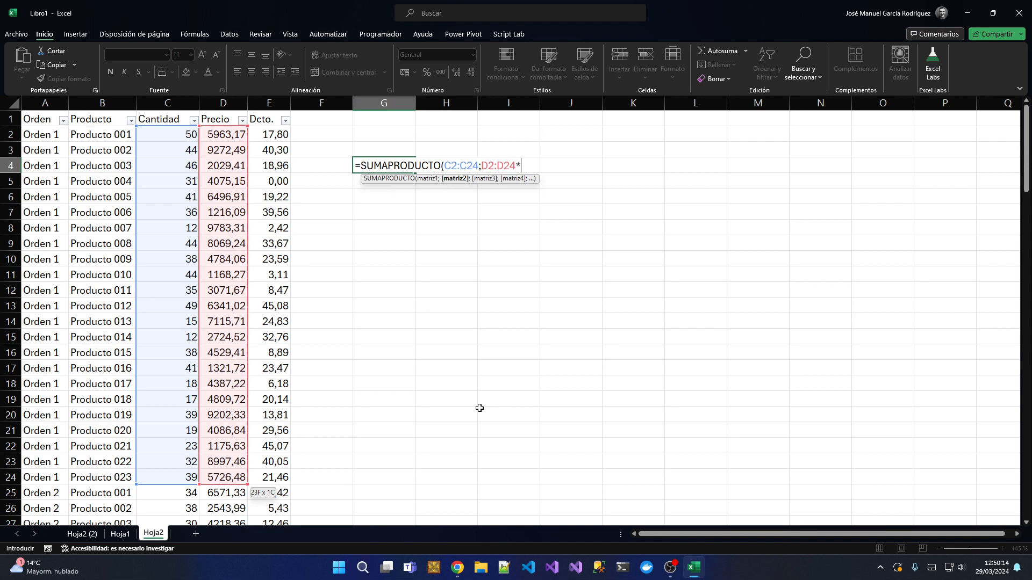
text((1-)
drag(268, 135, 278, 464)
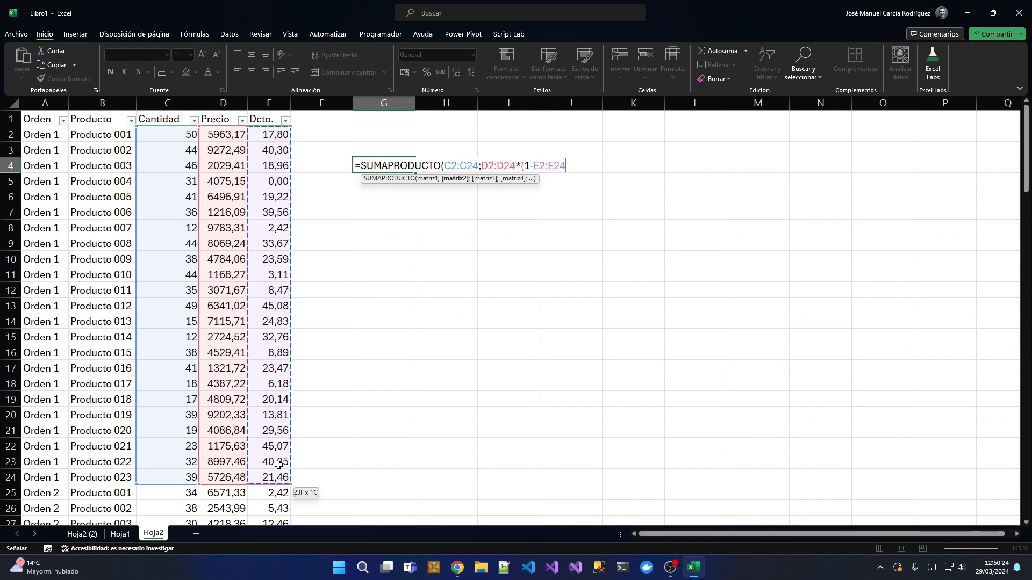
text(/1)
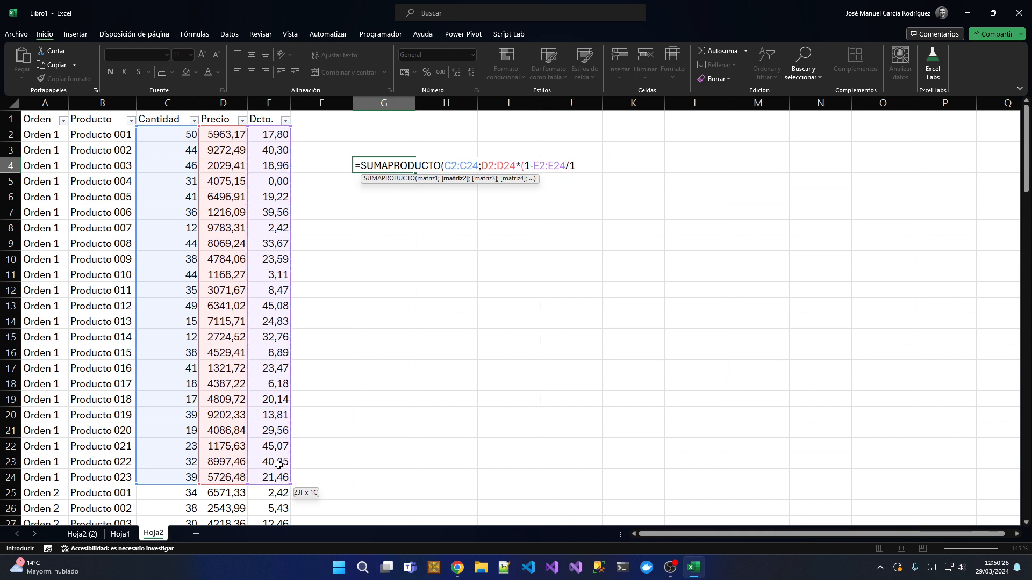
text(00)))
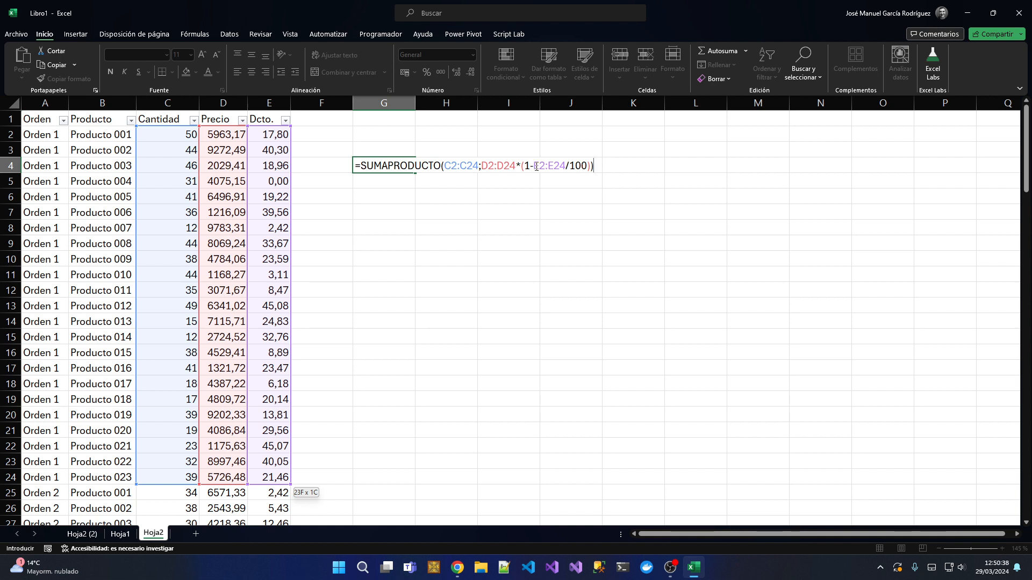
Step: Inspect the E2:E24/100, 1-E2:E24/100 and discounted-price parts of the formula, and enter it in G4
drag(534, 166, 576, 172)
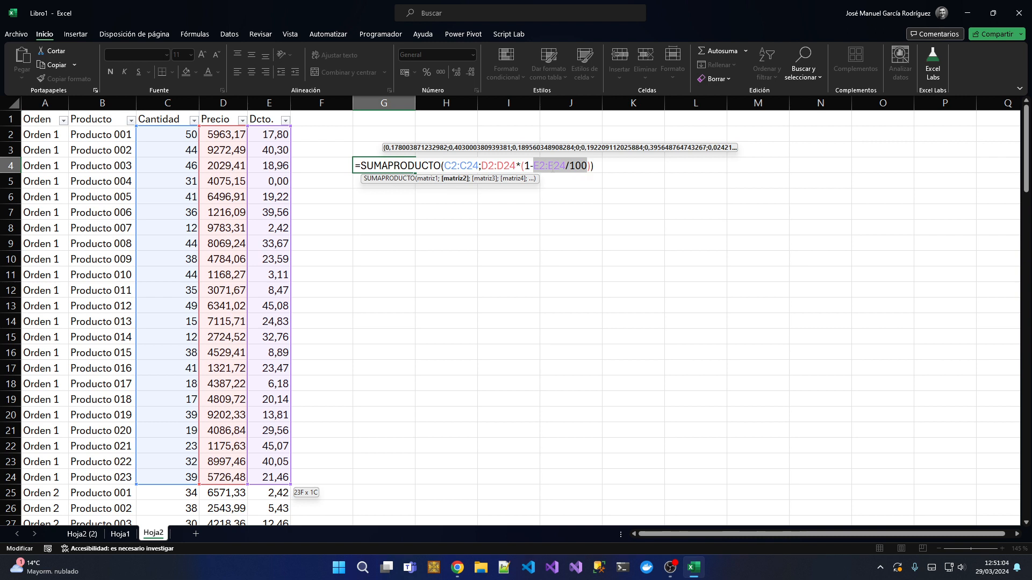
drag(524, 166, 589, 166)
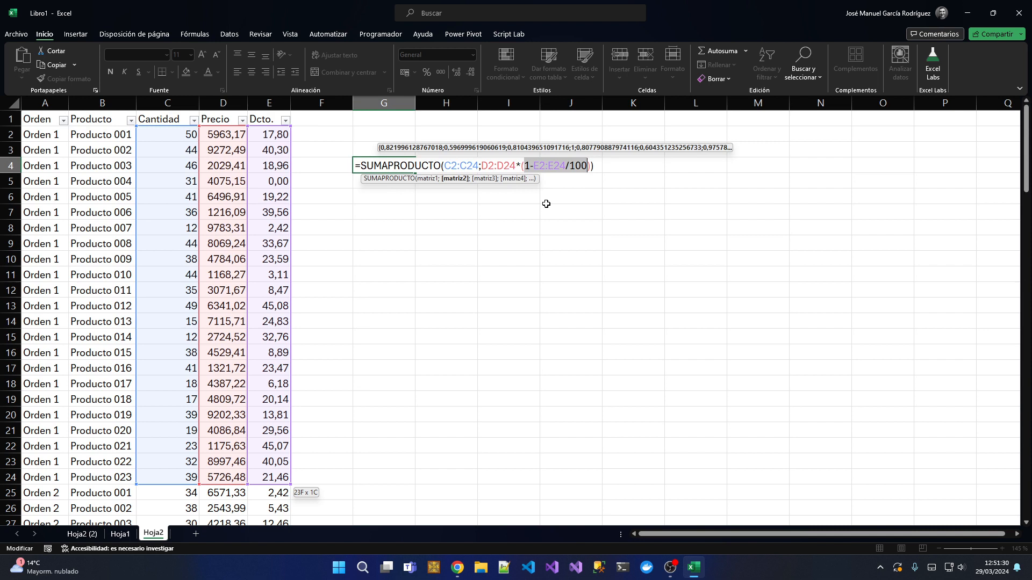
click(485, 165)
drag(484, 166, 602, 165)
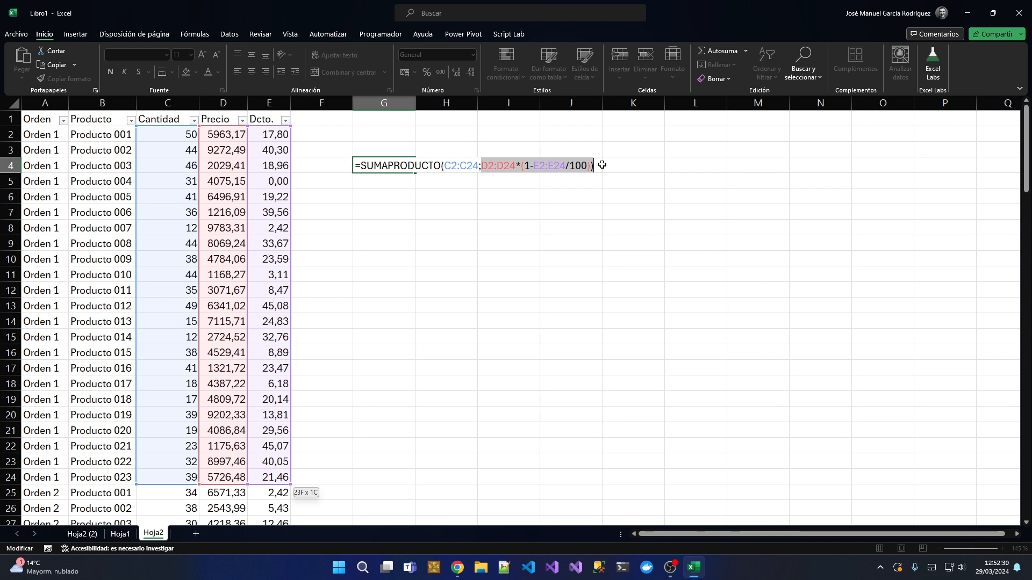
key(Return)
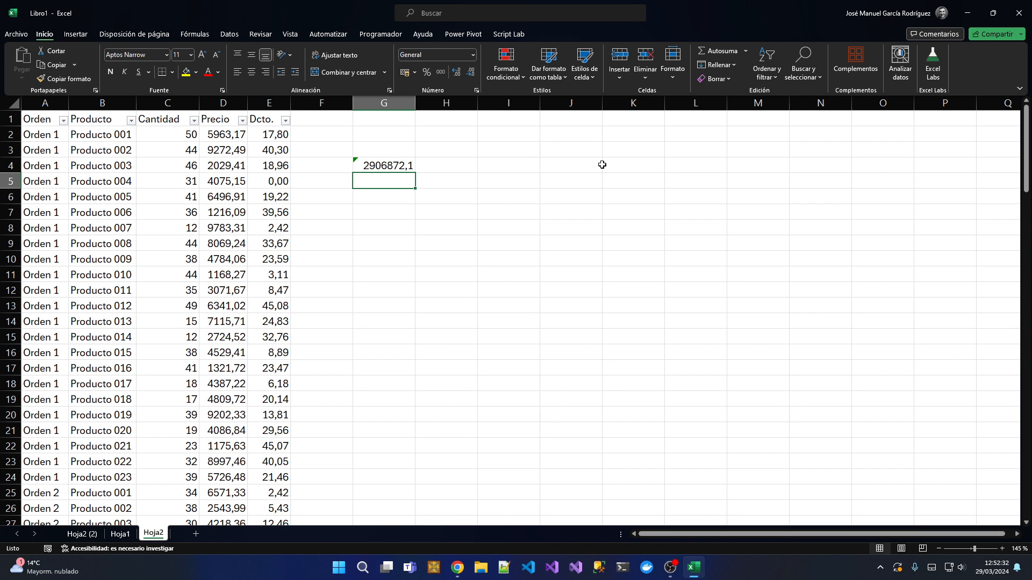
Step: Compare the G4 result for Orden 1 with the Orden 1 subtotal of the pivot table on sheet Hoja2 (2)
drag(154, 136, 265, 415)
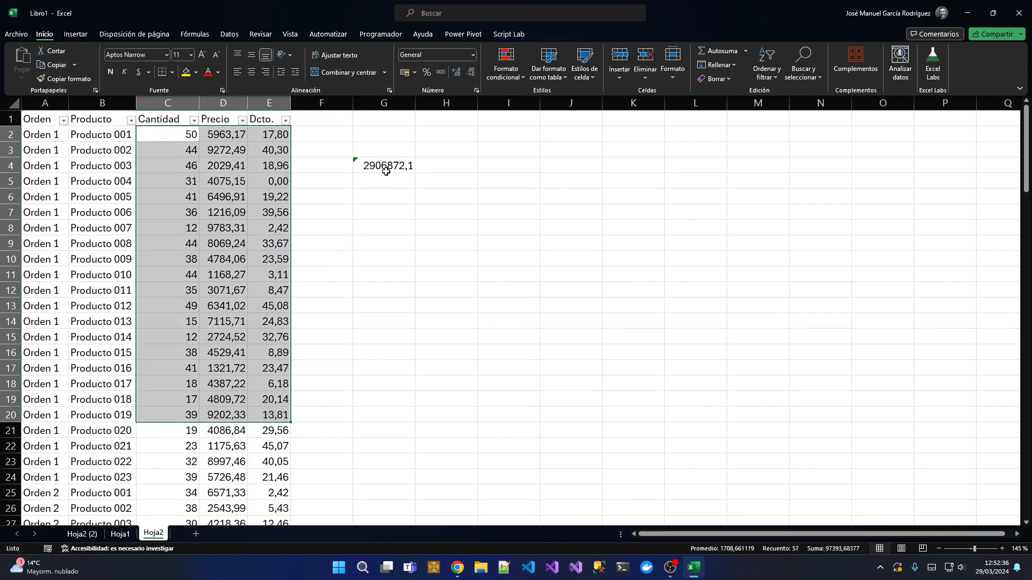
click(385, 167)
click(82, 534)
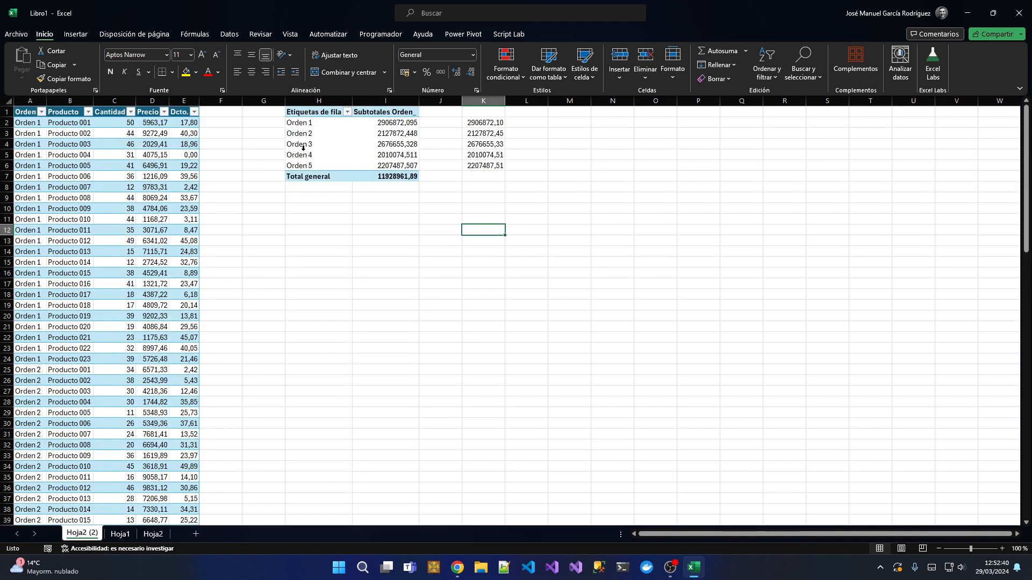
click(376, 123)
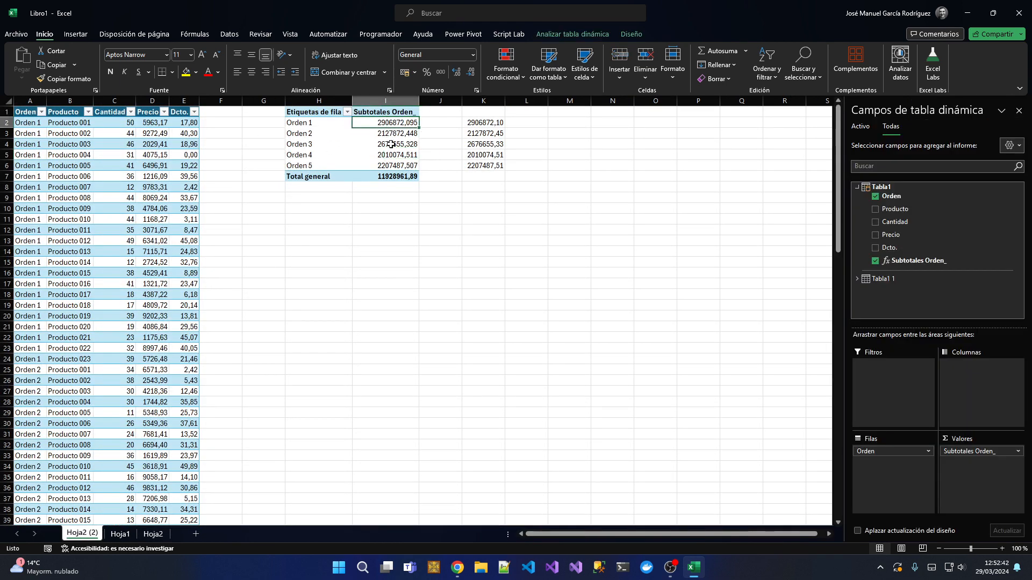
click(154, 534)
click(282, 260)
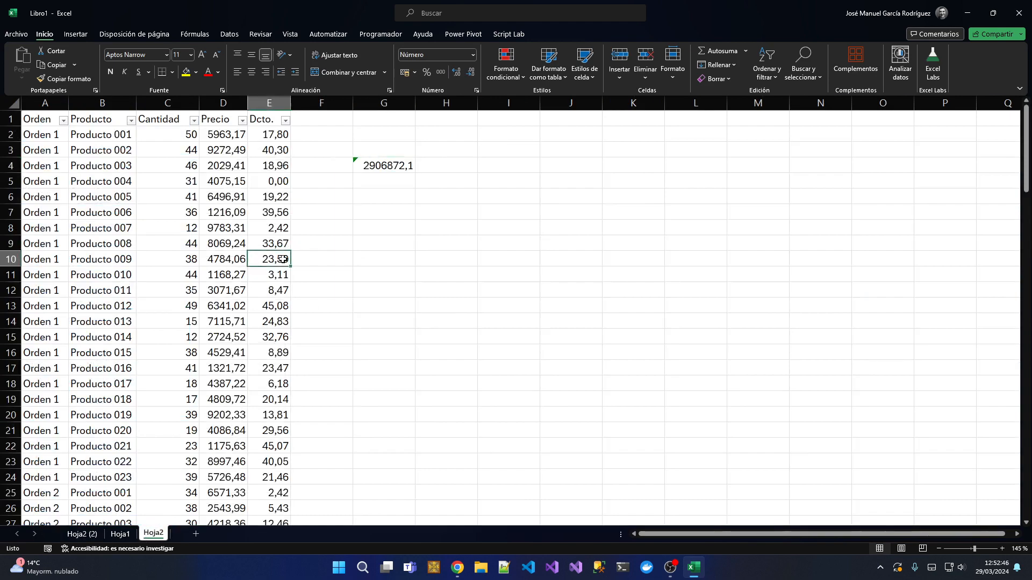
click(403, 170)
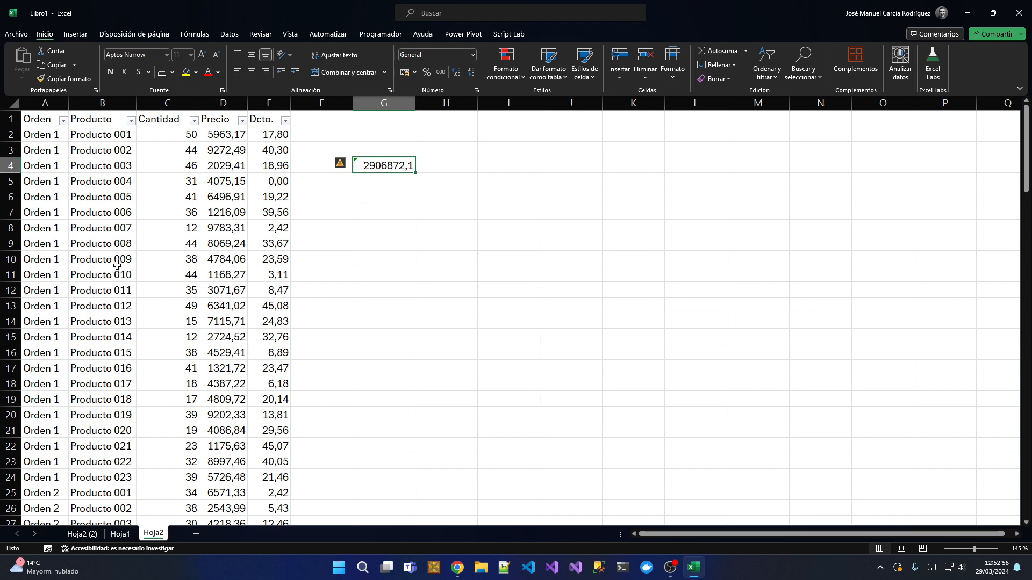
Step: Insert an empty column between Orden and Producto in Hoja2 and widen it slightly
click(117, 99)
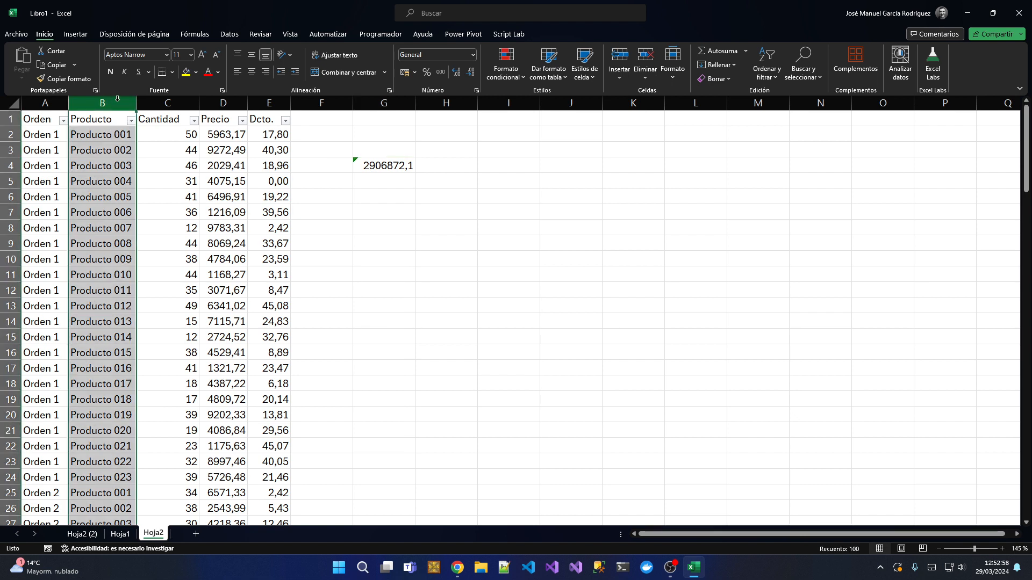
key(ctrl+plus)
drag(116, 101, 143, 101)
click(109, 157)
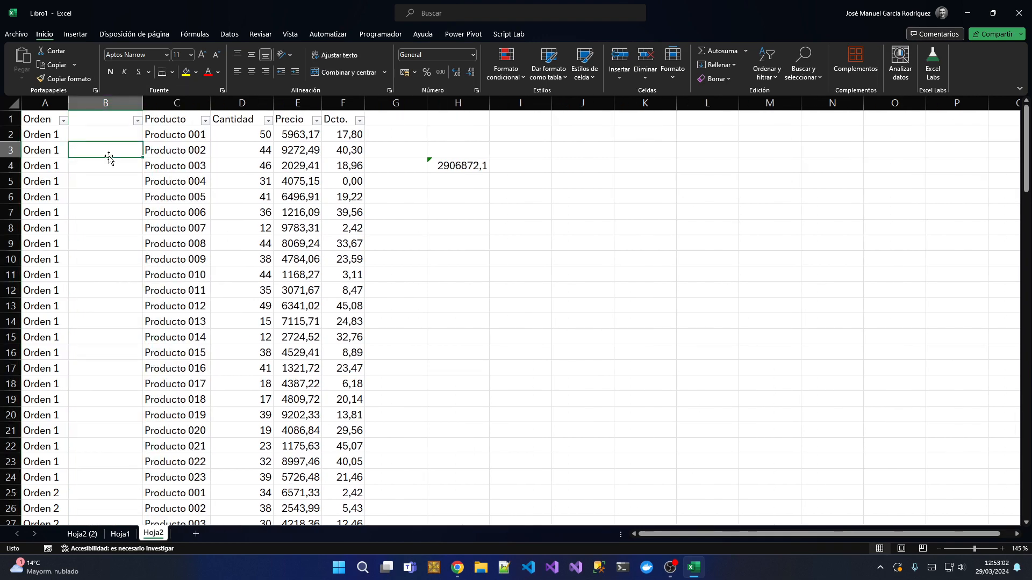
Step: Start an SI formula in B2 that tests whether the order differs from the one above, A2<>A1
drag(47, 135, 48, 335)
click(48, 334)
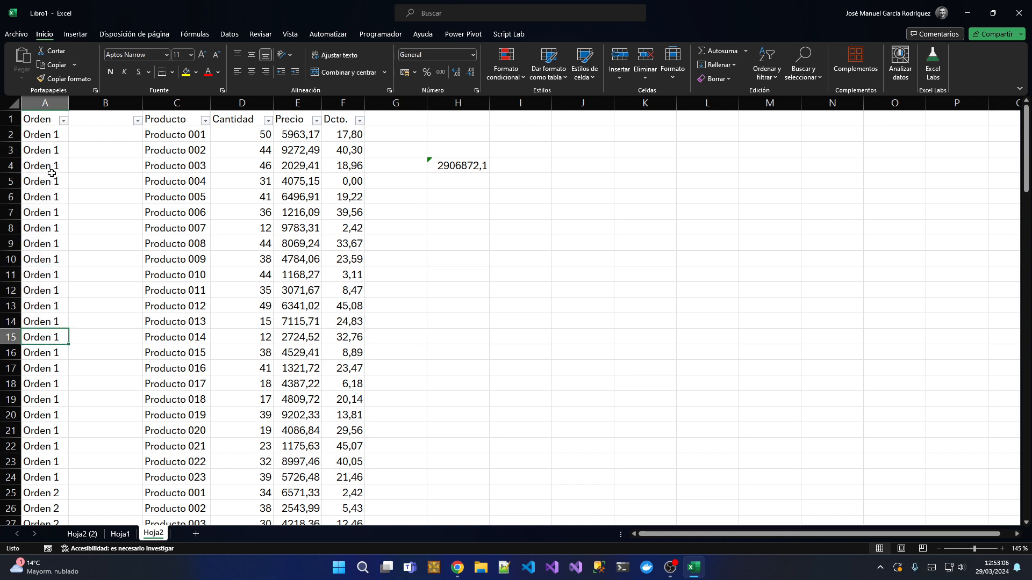
click(56, 137)
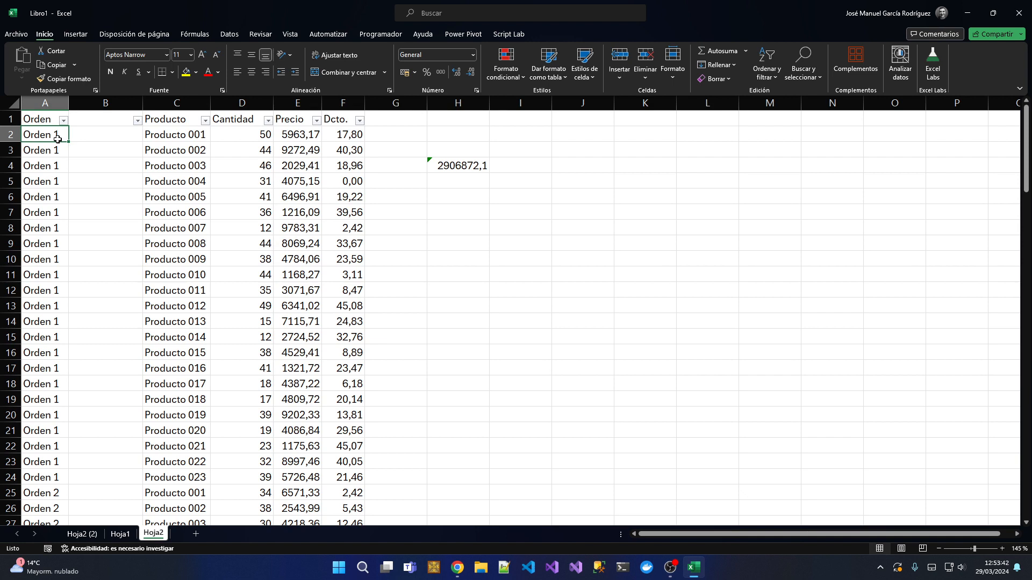
key(Right)
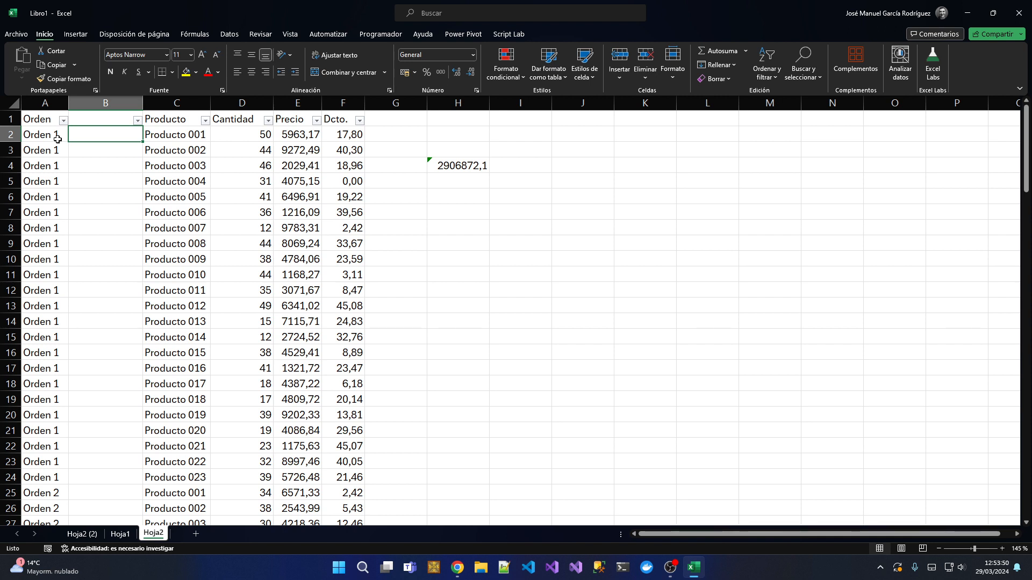
text(=SI()
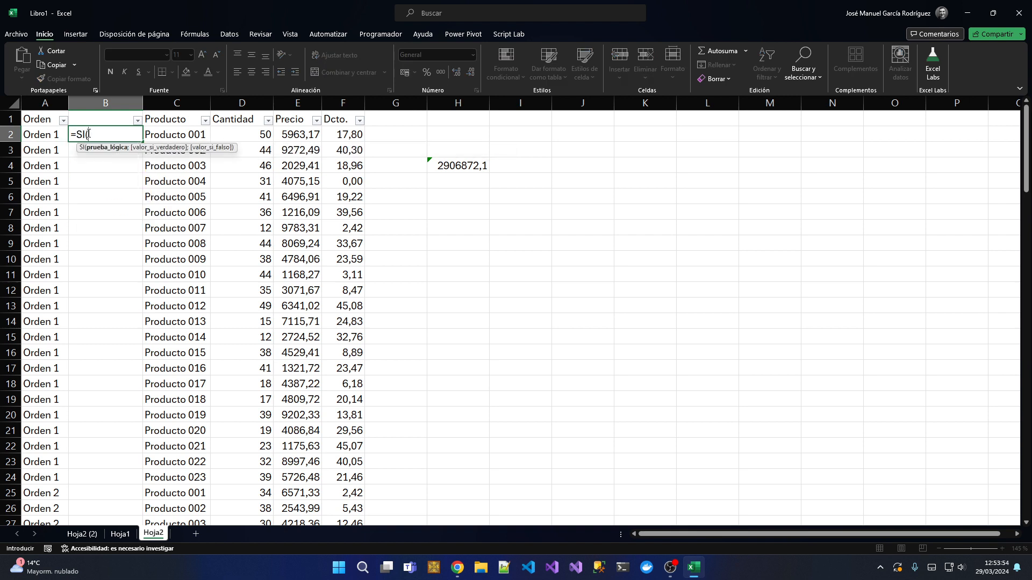
click(49, 137)
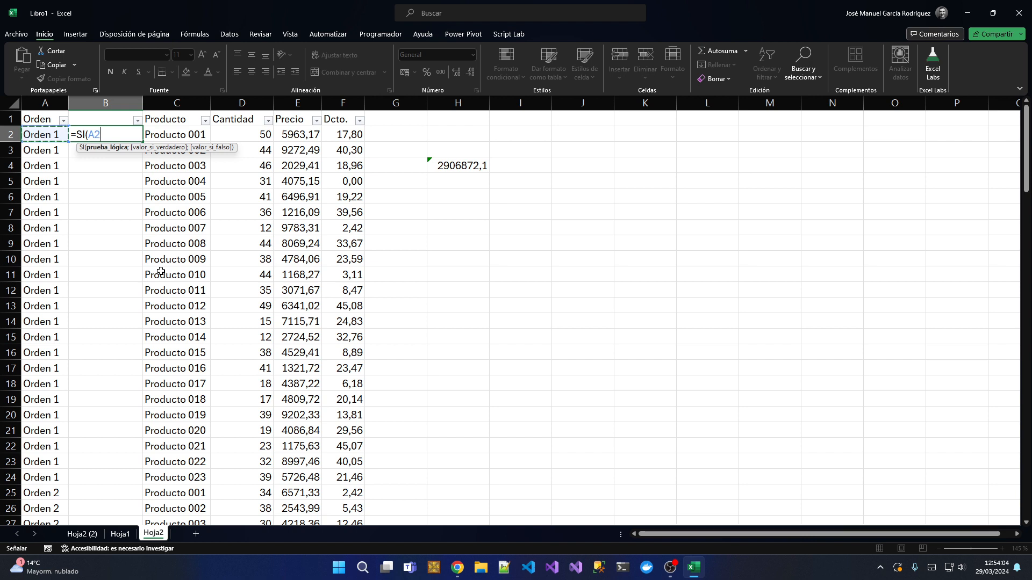
text(<>)
key(Up)
key(Left)
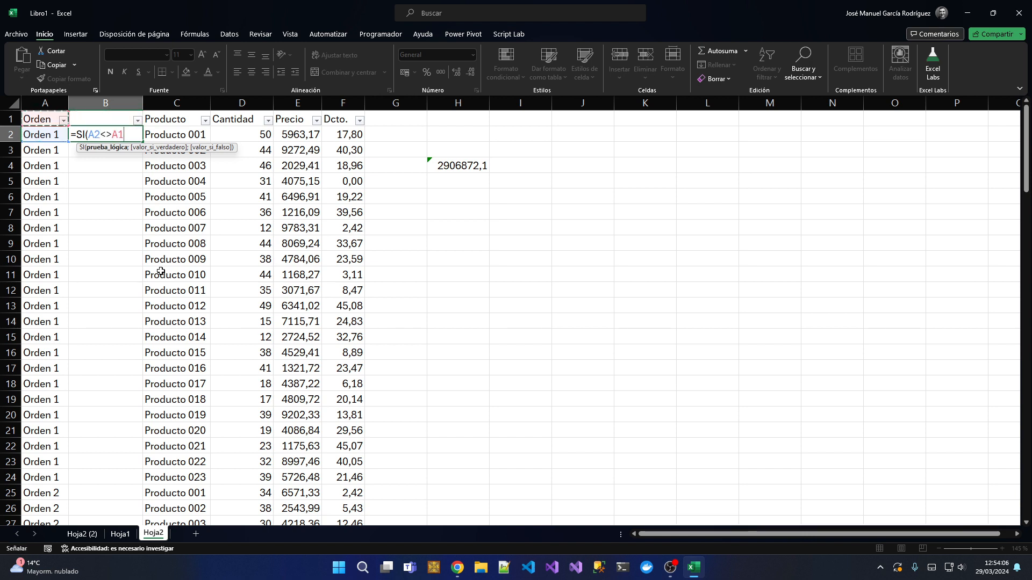
Step: Complete the SI formula with B1+1 if true and B1 if false, and fill it down column B for all order lines
text(;)
key(Up)
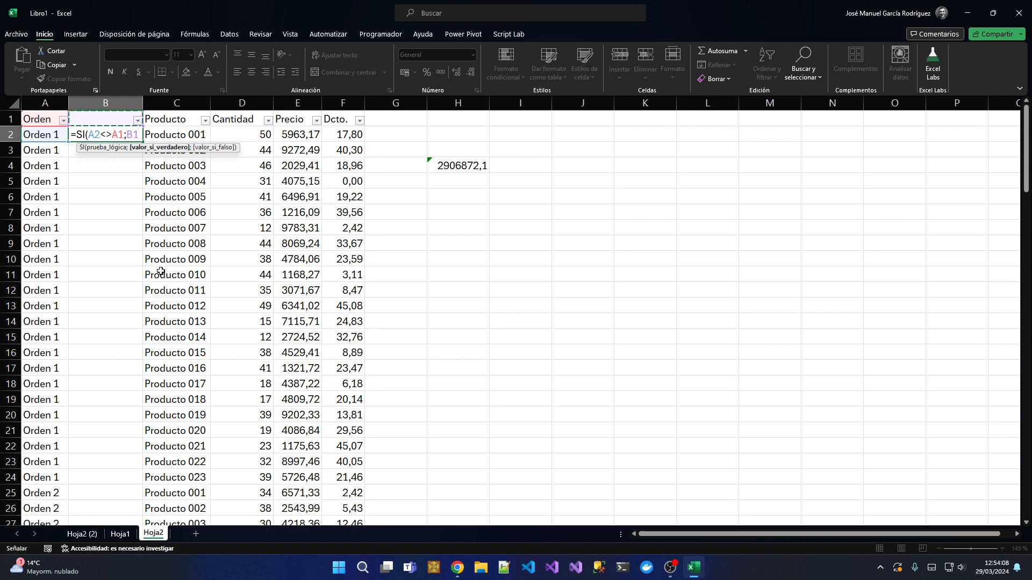
text(+1)
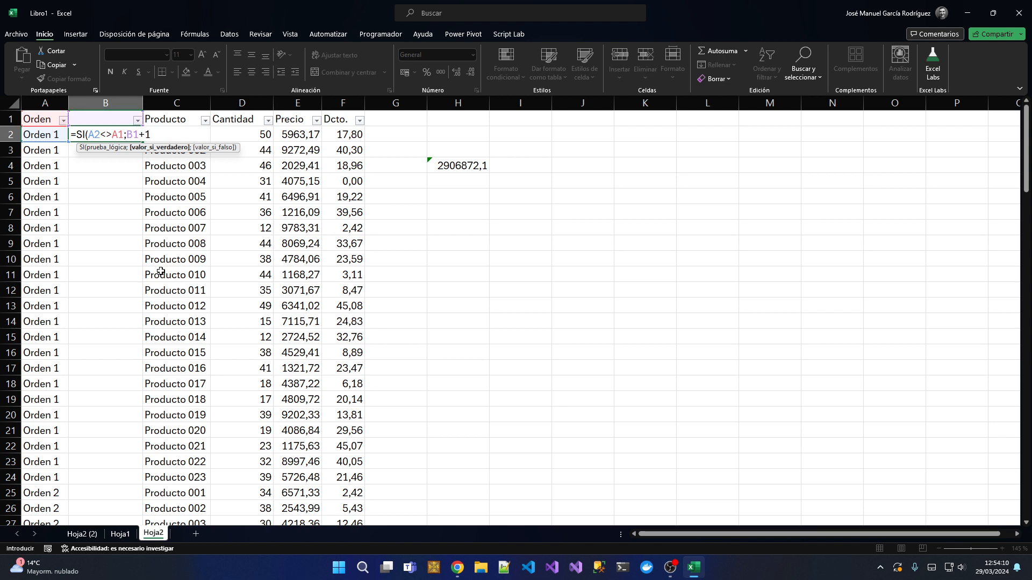
text(;)
key(Up)
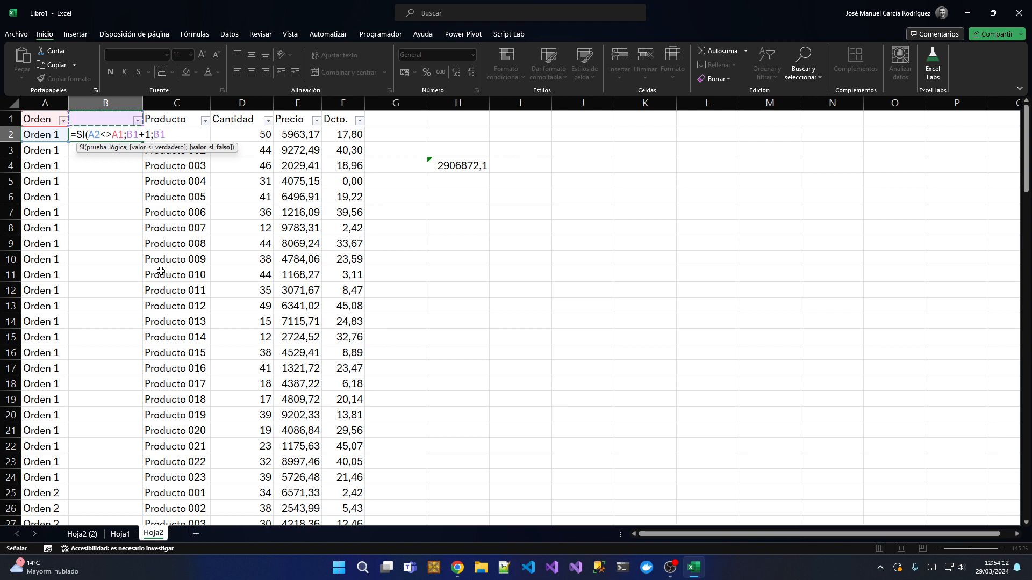
text())
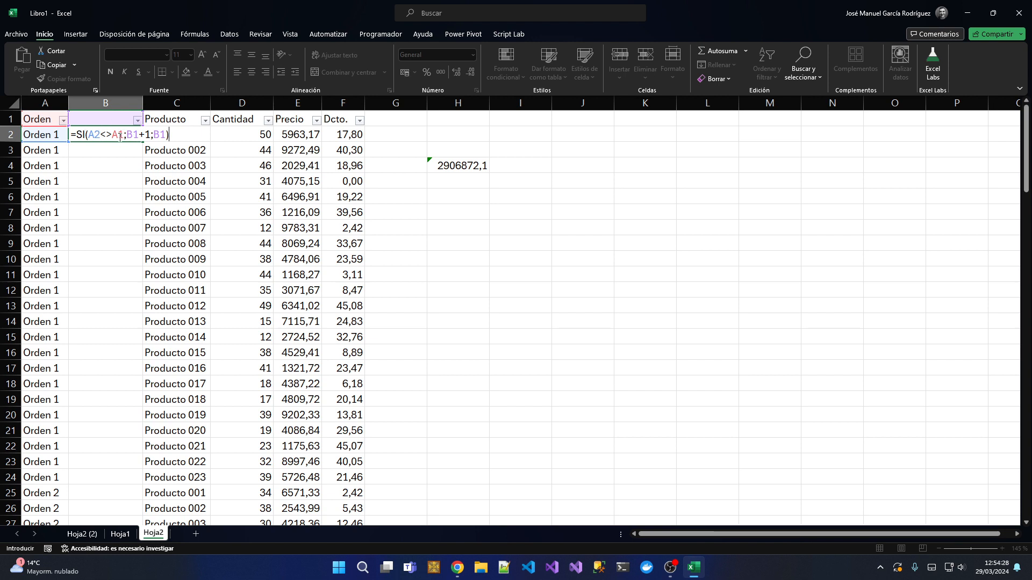
key(Return)
click(100, 134)
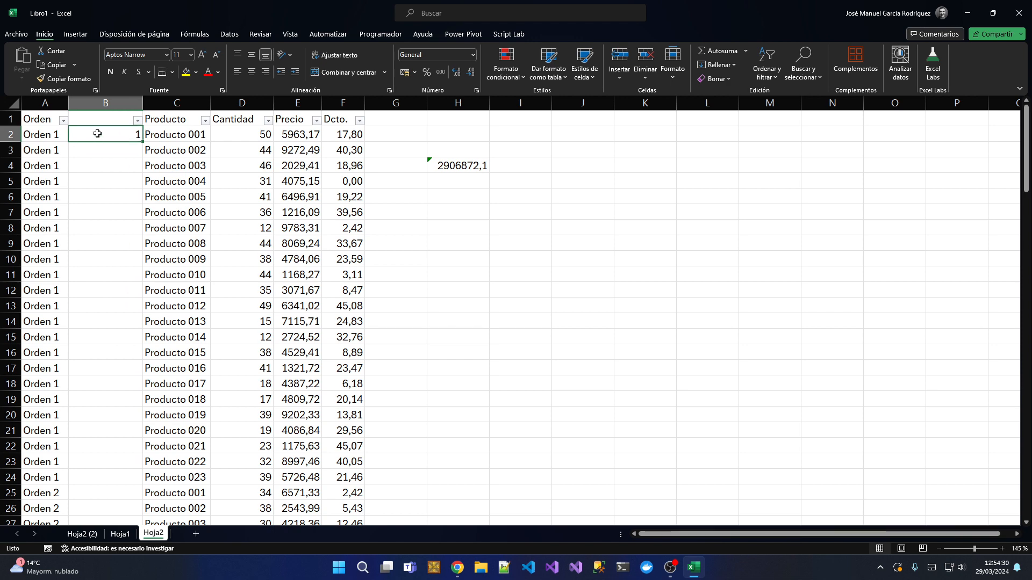
double_click(143, 140)
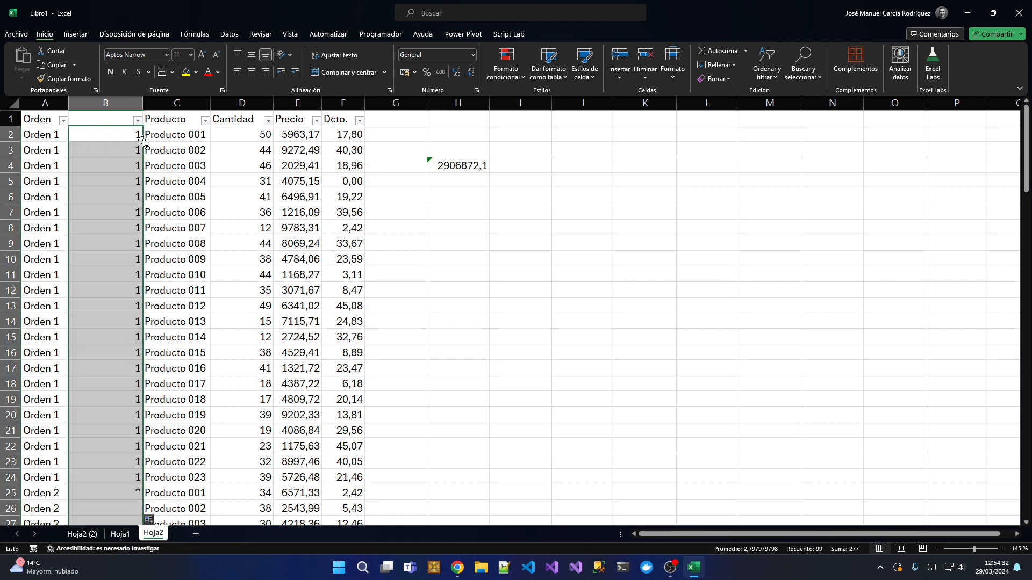
Step: Examine how the column B numbering behaves in rows 24 to 26, where Orden 1 changes to Orden 2, and further down
scroll(128, 188, down, 4)
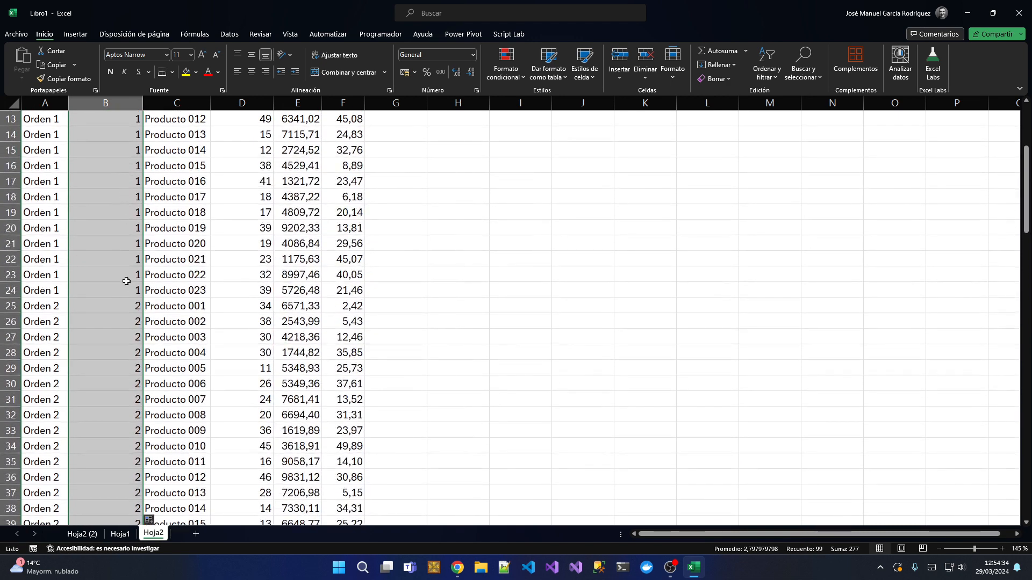
click(50, 304)
click(102, 302)
click(56, 302)
click(53, 291)
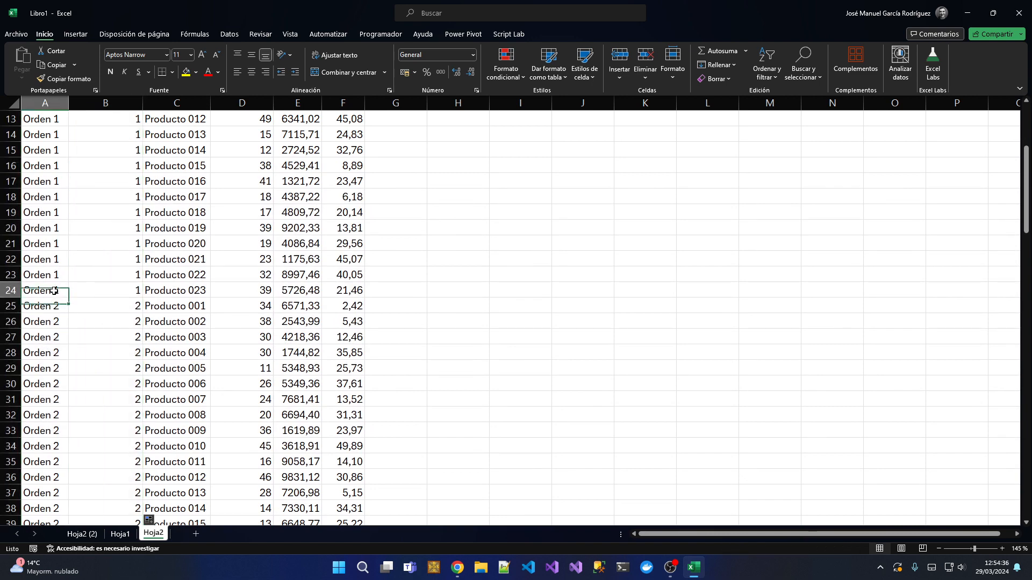
click(103, 291)
click(102, 302)
click(56, 306)
click(47, 290)
click(51, 322)
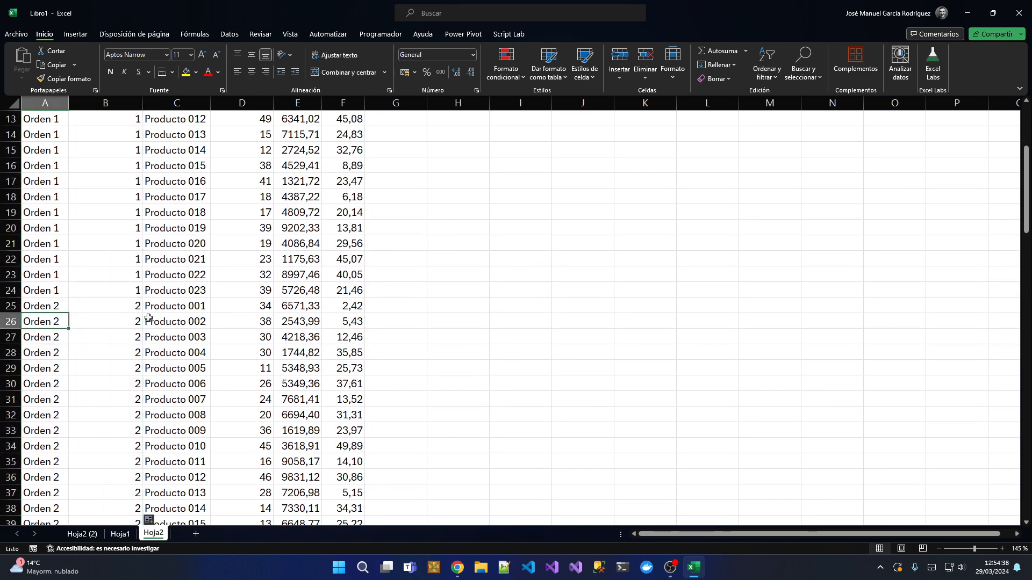
scroll(124, 326, down, 8)
scroll(134, 323, up, 12)
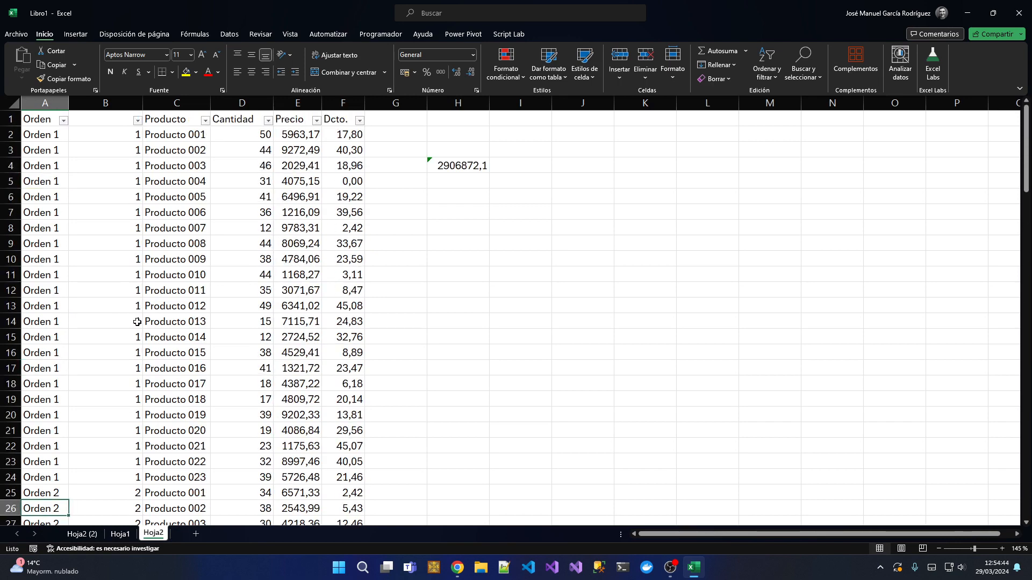
Step: Check the column B numbering down to the last order line in row 100, and return to B2
key(ctrl+Down)
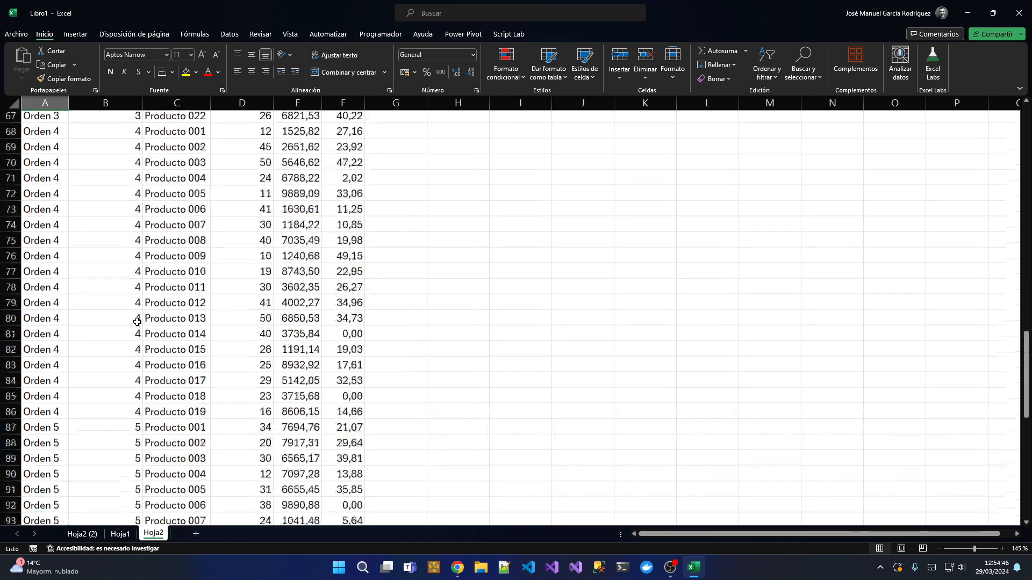
key(Down)
key(Up)
key(Right)
key(Down)
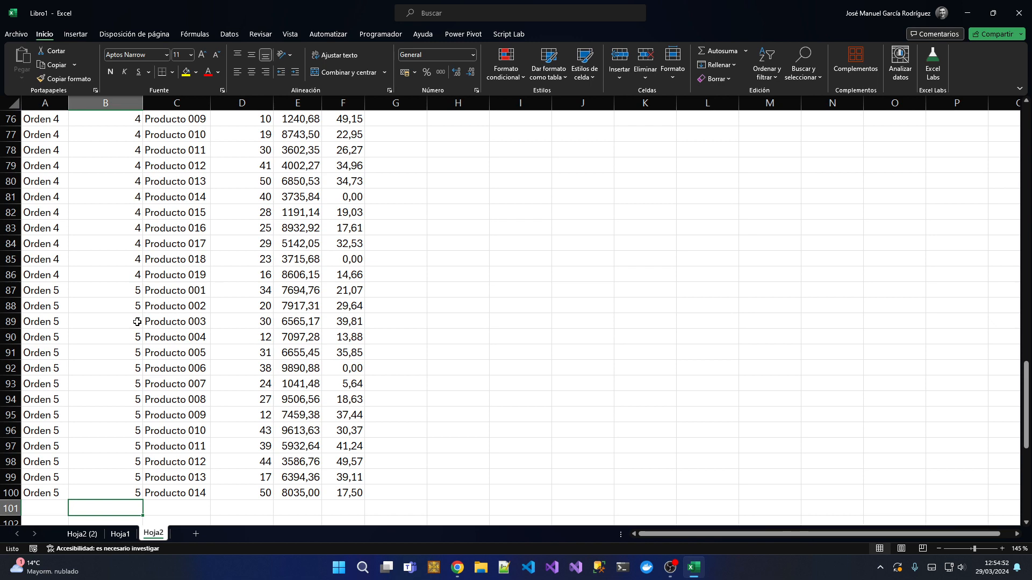
key(Up)
key(ctrl+Up)
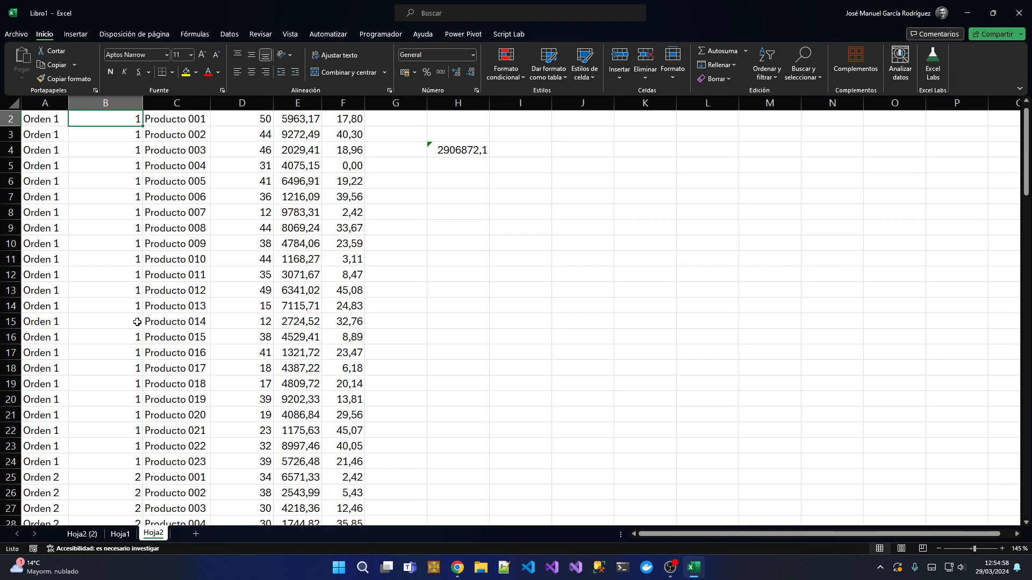
Step: Try the header Fila in B1 above the order numbering, and clear that header again
key(Up)
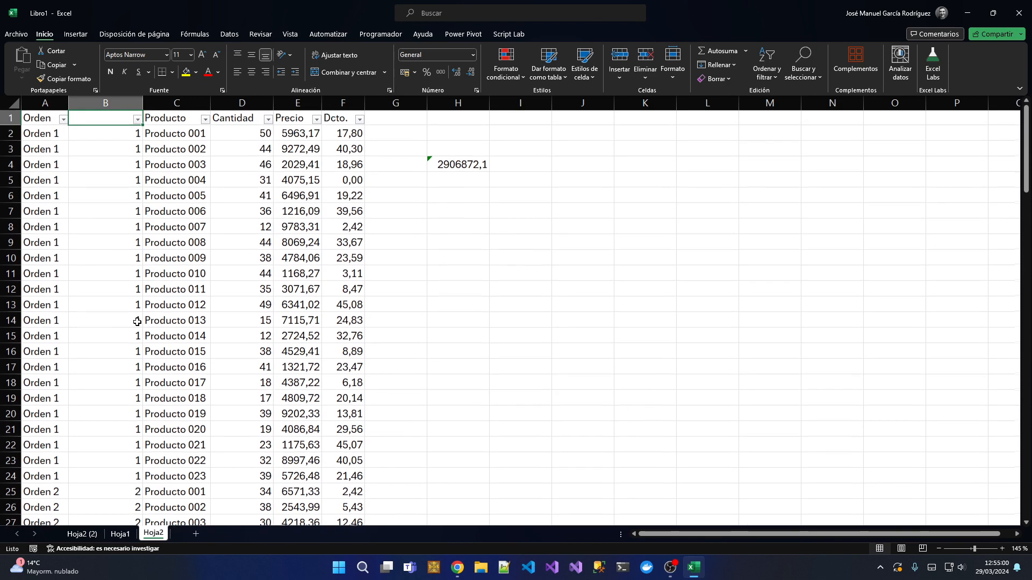
text(Fila)
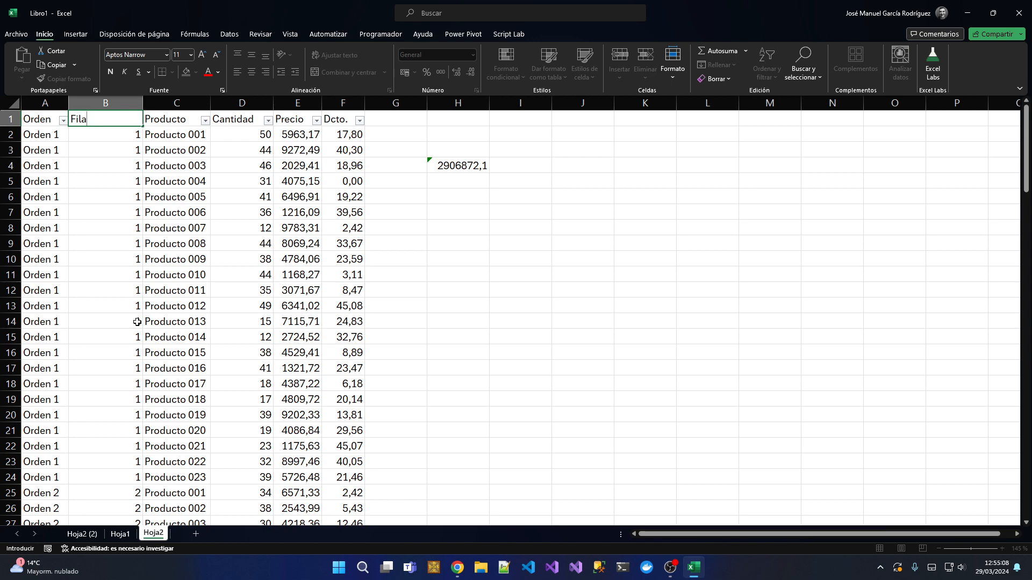
key(Return)
key(Down)
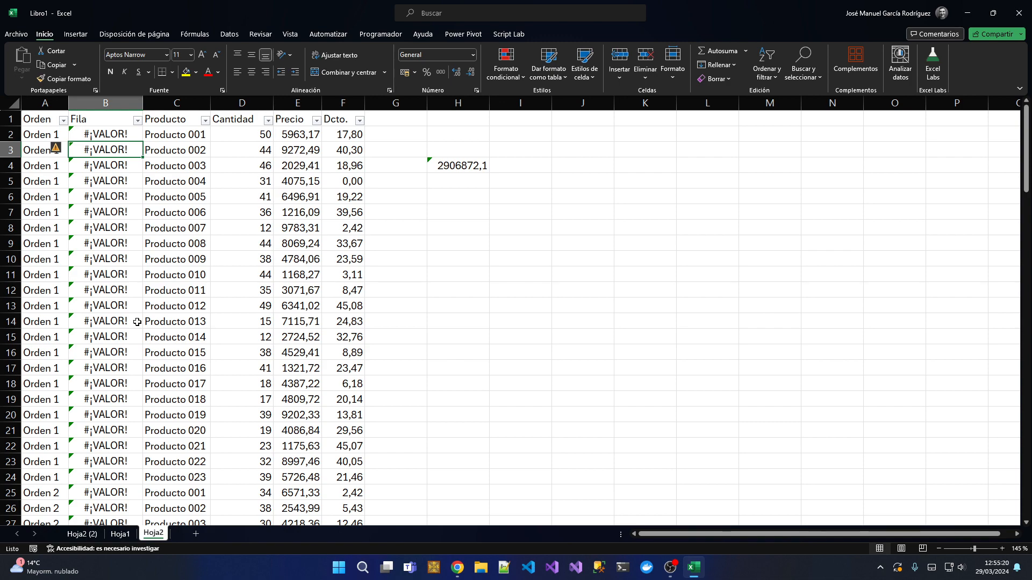
scroll(137, 322, down, 9)
key(ctrl+Up)
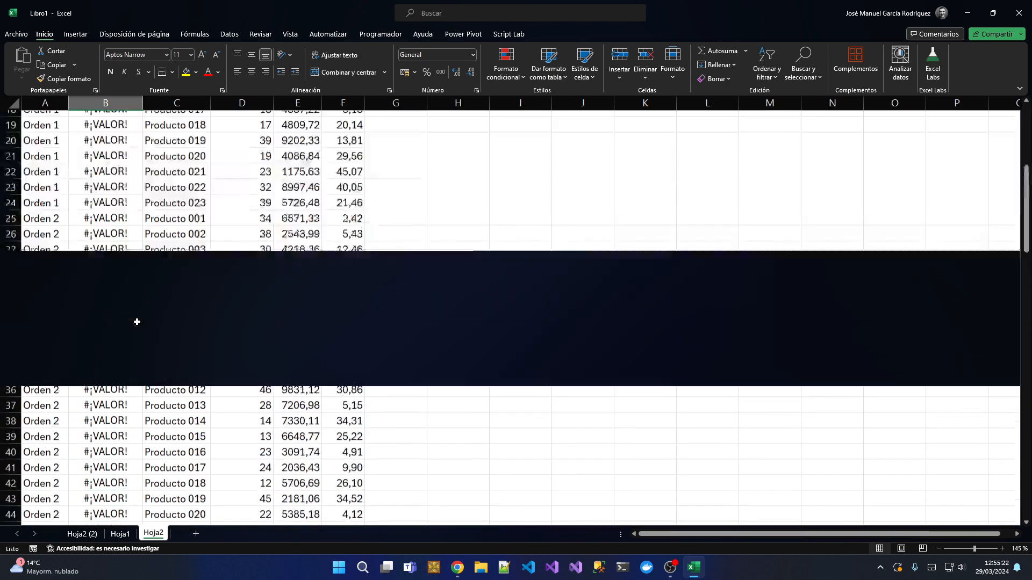
key(Delete)
key(Down)
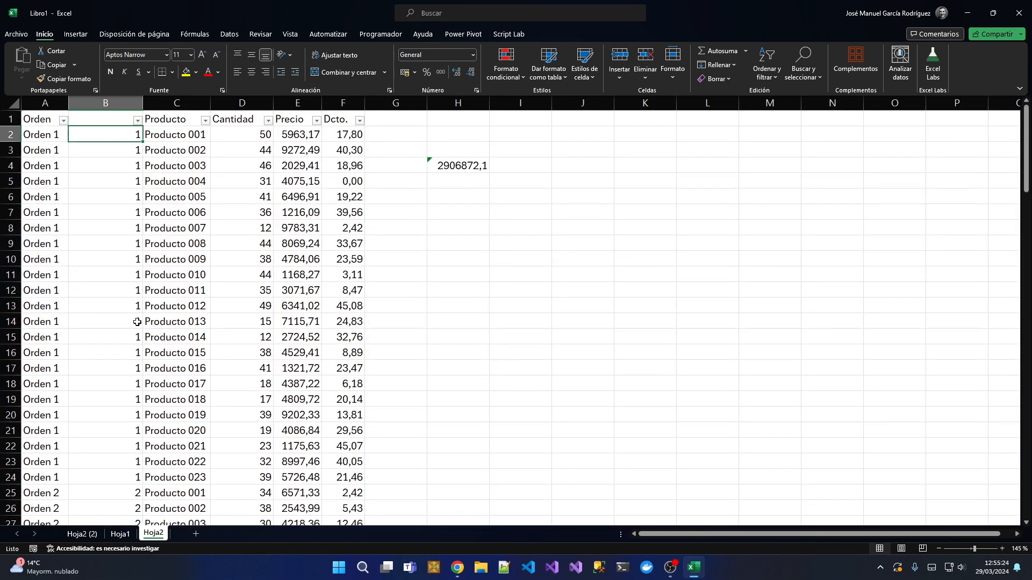
Step: Replace the numbering formulas in B2:B100 with their values
key(ctrl+shift+Down)
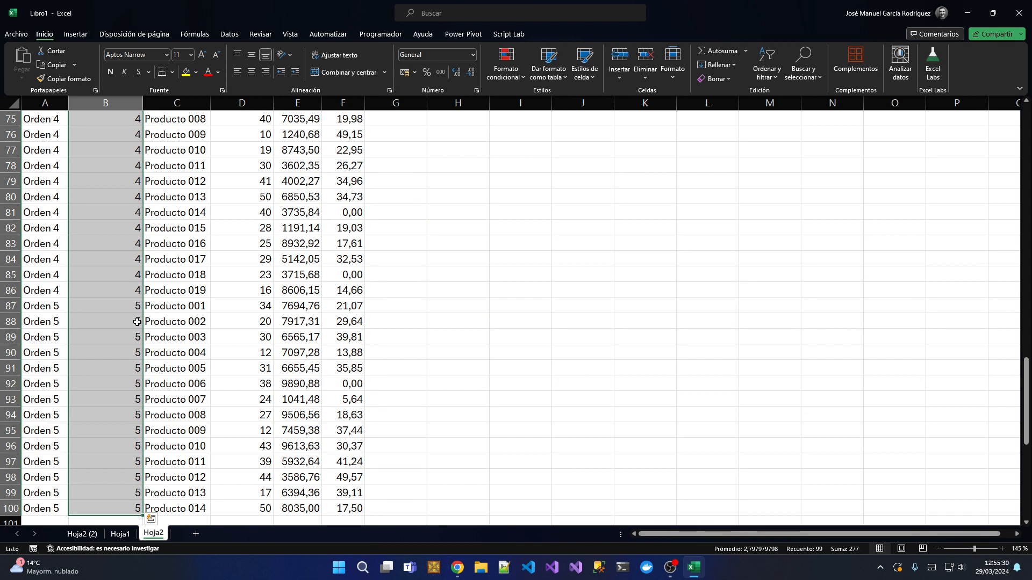
key(ctrl+c)
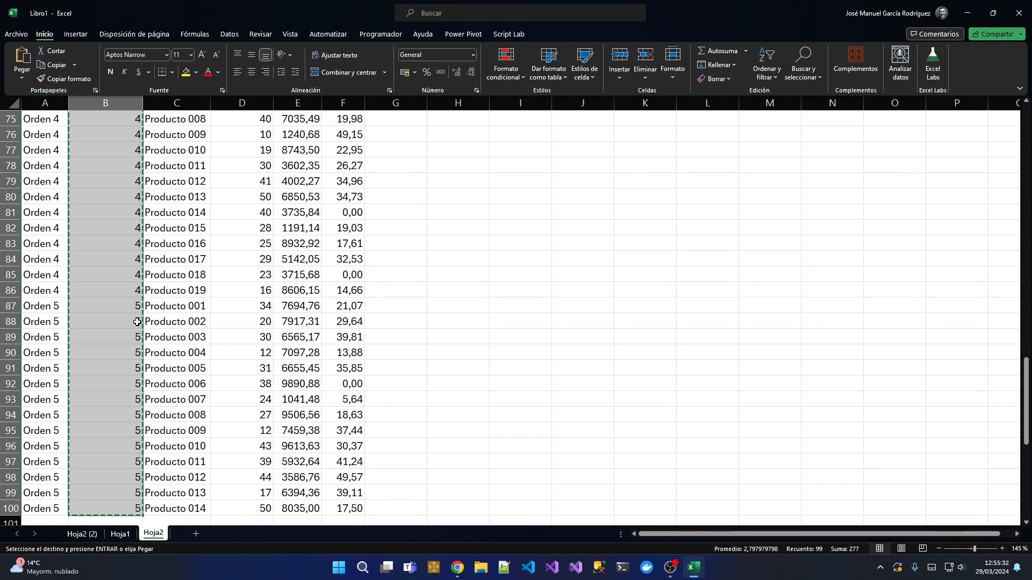
key(ctrl+shift+v)
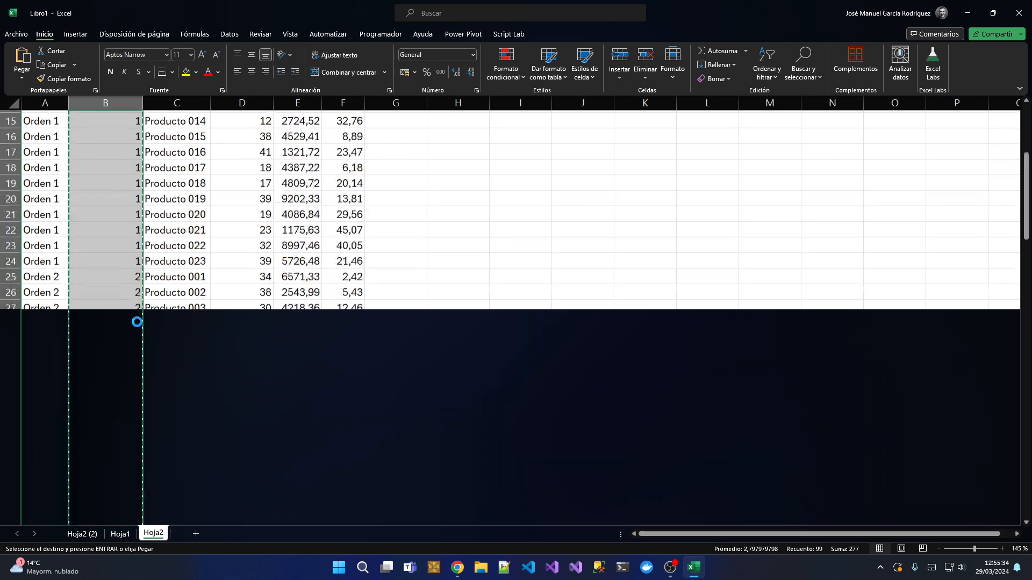
key(Escape)
key(Left)
key(Right)
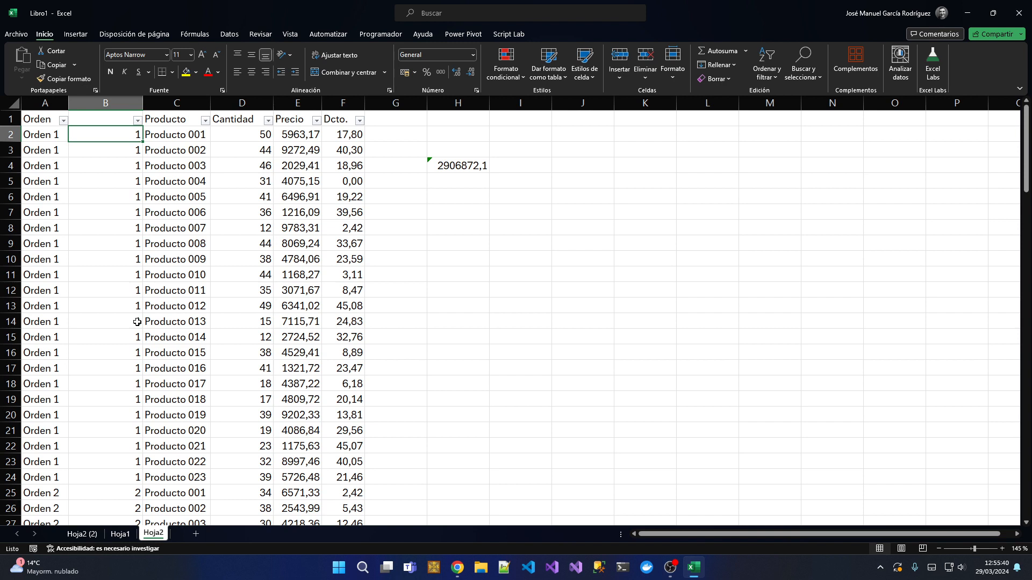
Step: Enter Fila as the header of the numbering column in B1
key(Up)
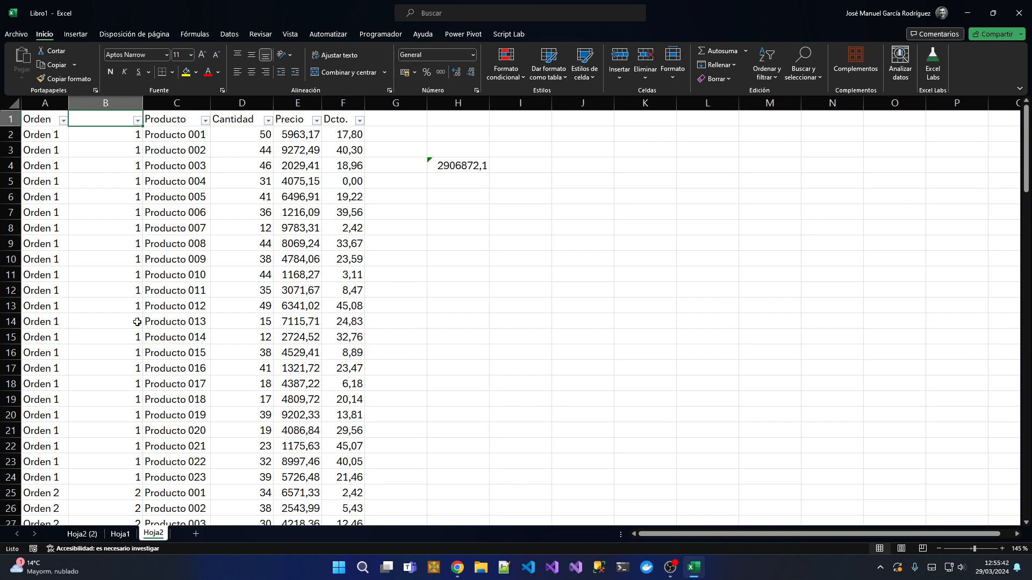
text(Fila)
key(Return)
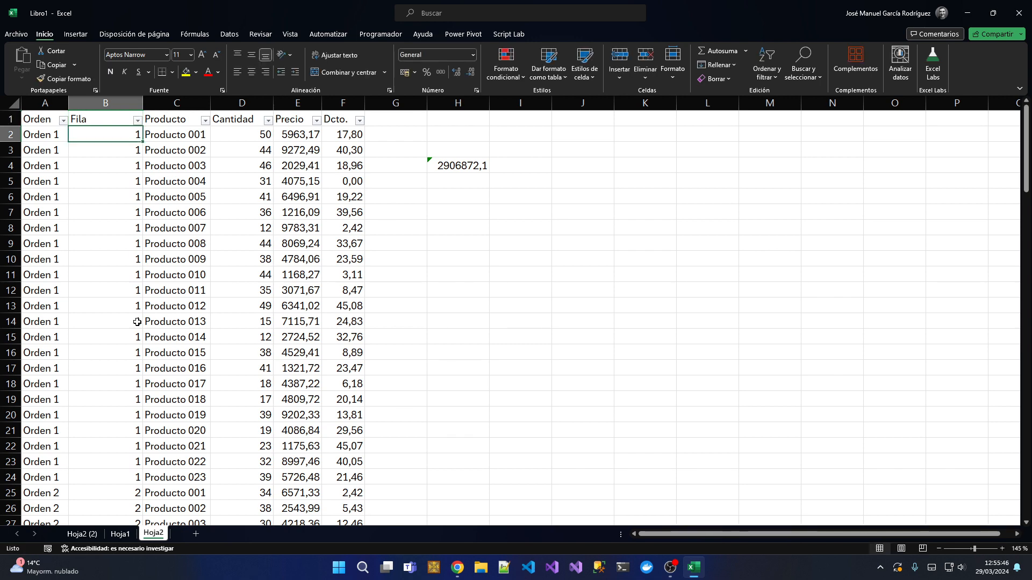
Step: Enter the formula =SECUENCIA(5) in B101, directly below the last order line in column B
key(ctrl+Down)
key(Down)
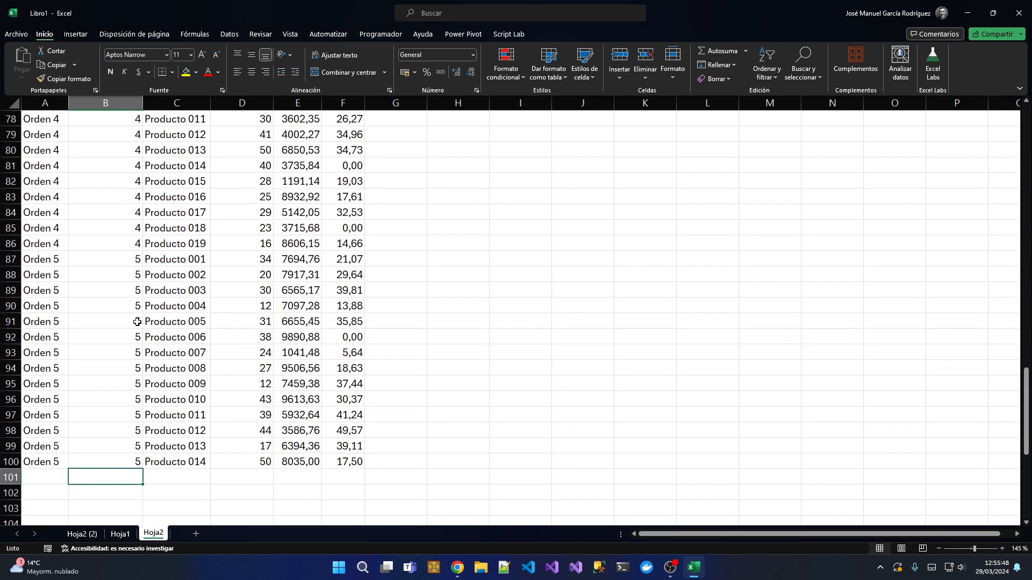
text(=SECUENCIA()
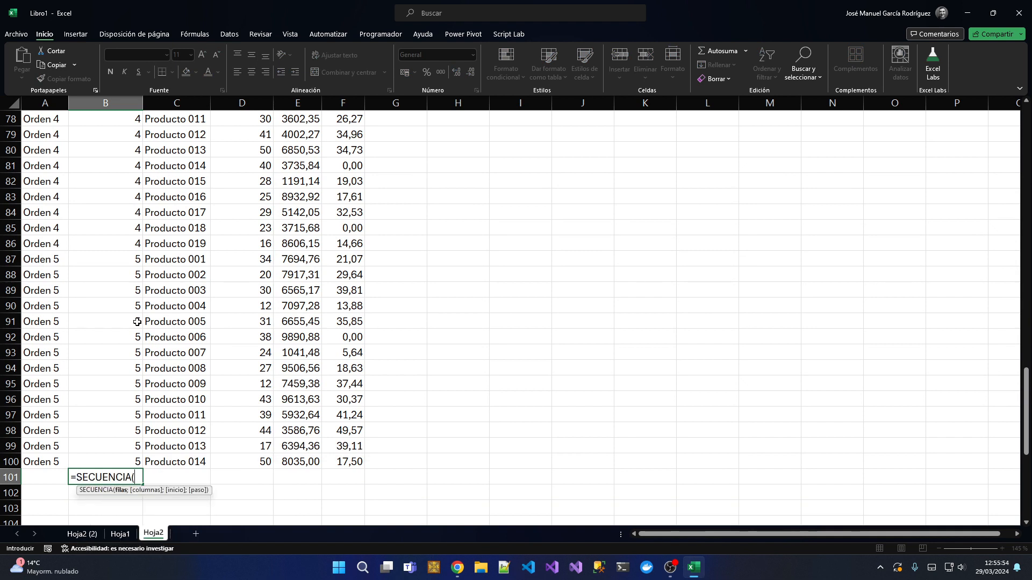
text(5))
key(Return)
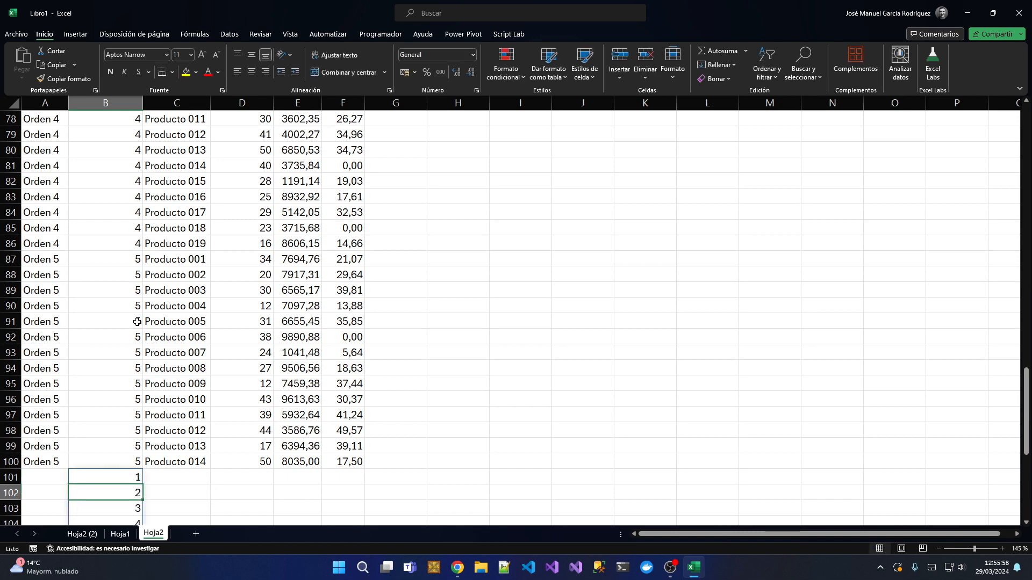
scroll(137, 322, down, 1)
key(Up)
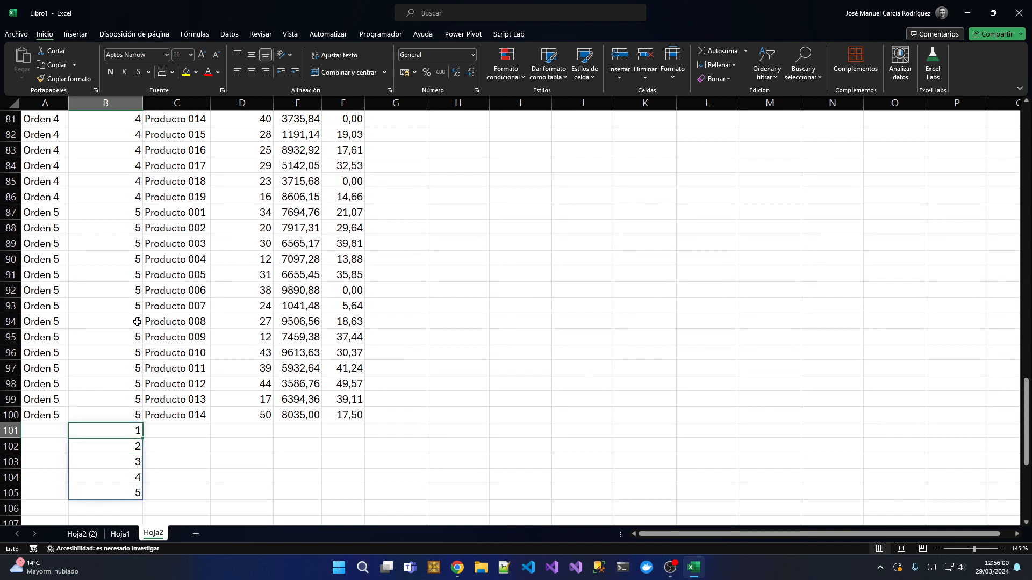
key(Down)
key(Down)
key(Up)
key(Up)
key(shift+Down)
key(shift+Down)
key(shift+Down)
key(shift+Down)
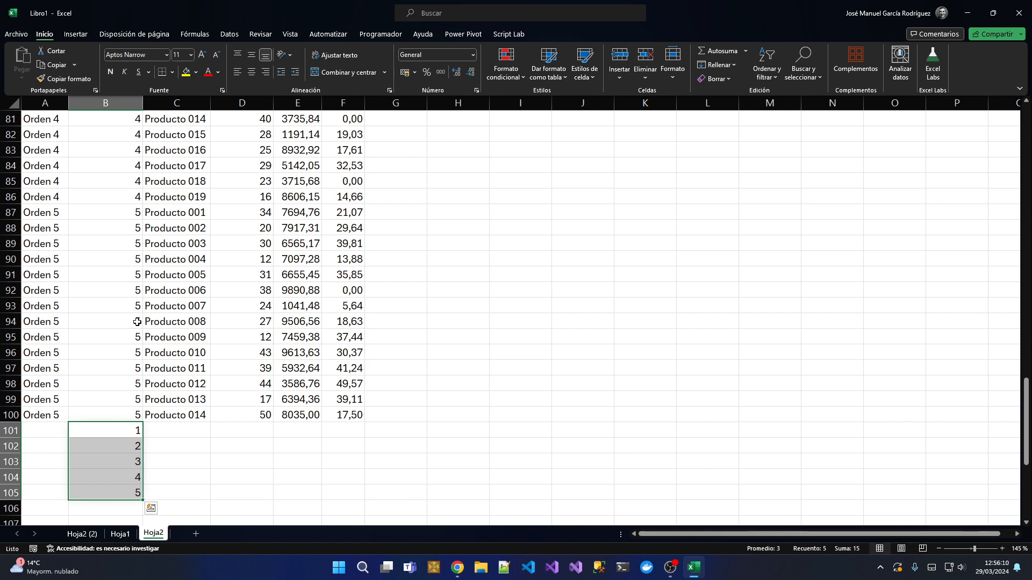
click(11, 446)
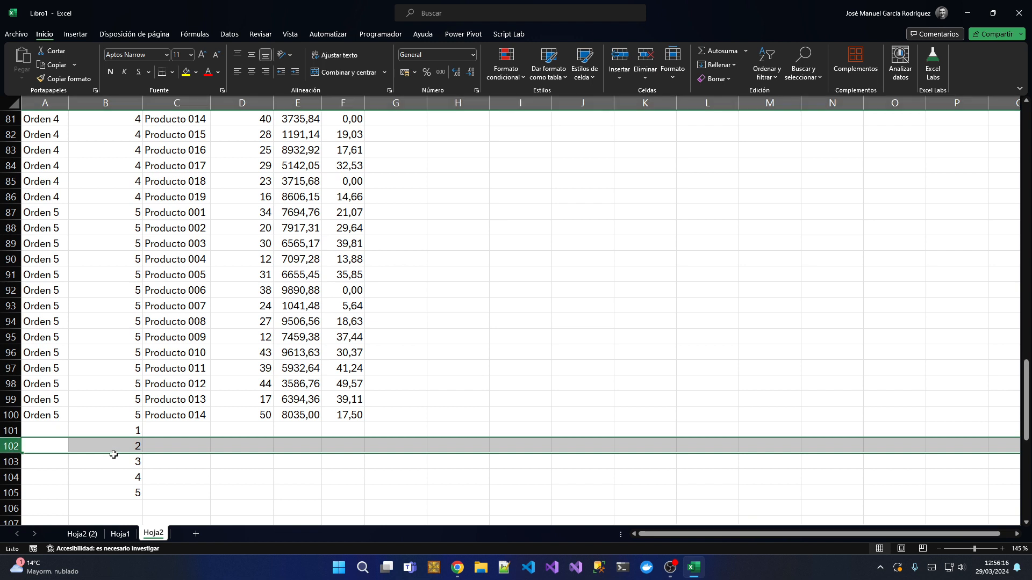
key(Up)
key(Down)
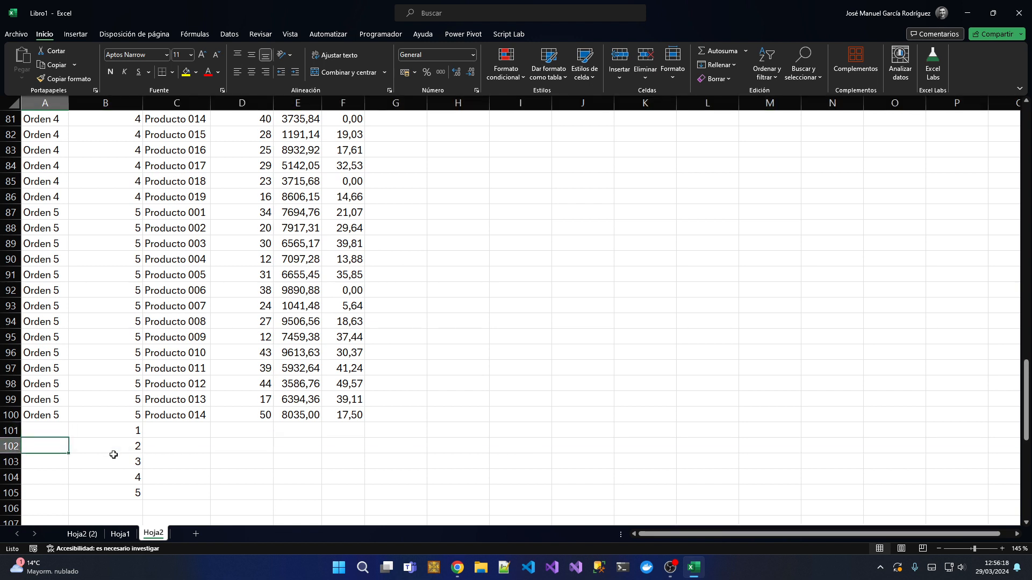
Step: Replace the SECUENCIA results in B101:B105 with fixed values
key(Up)
key(Right)
key(shift+Down)
key(shift+Down)
key(shift+Down)
key(shift+Down)
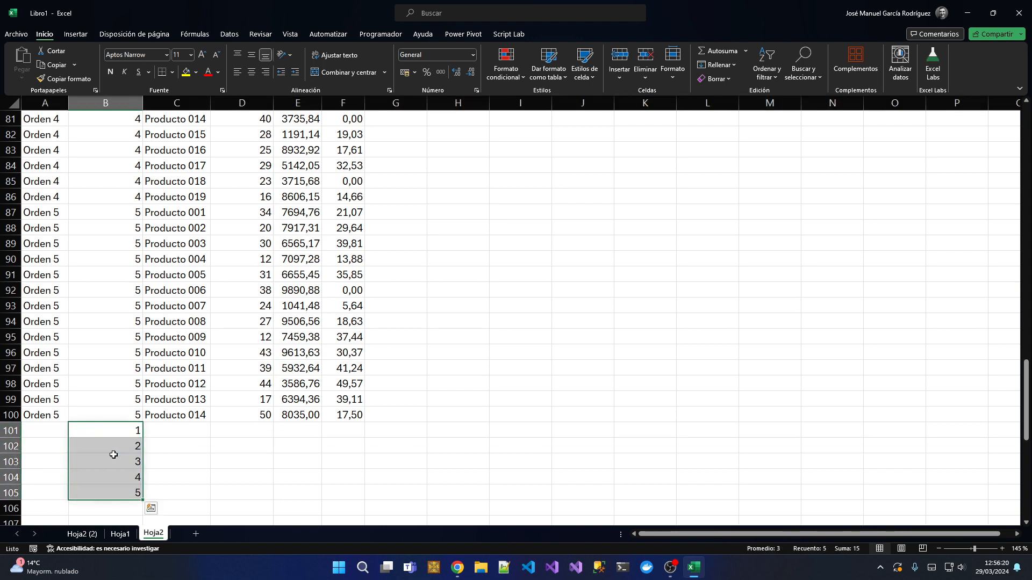
key(ctrl+c)
key(ctrl+v)
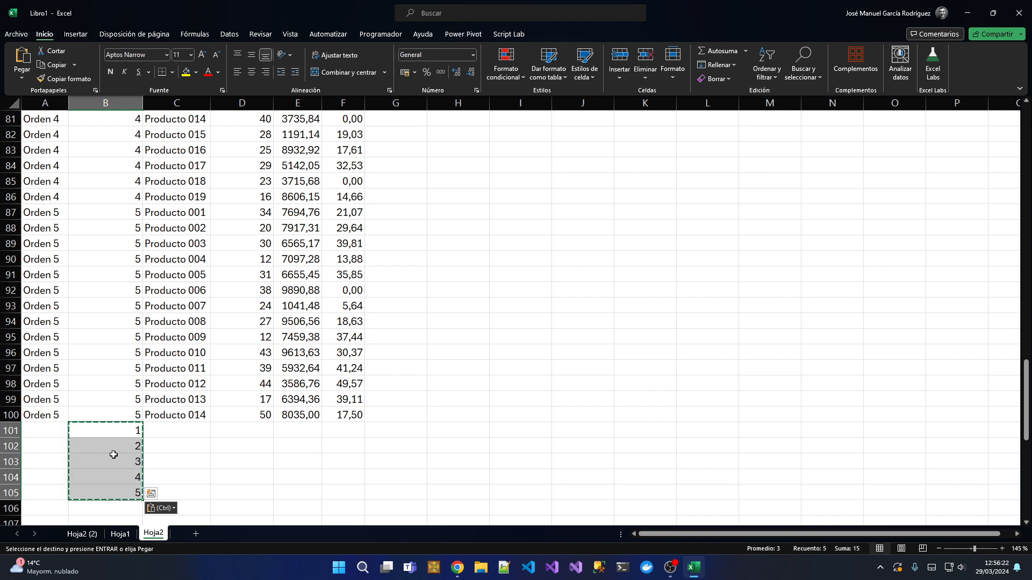
key(Escape)
key(Up)
key(Right)
key(Down)
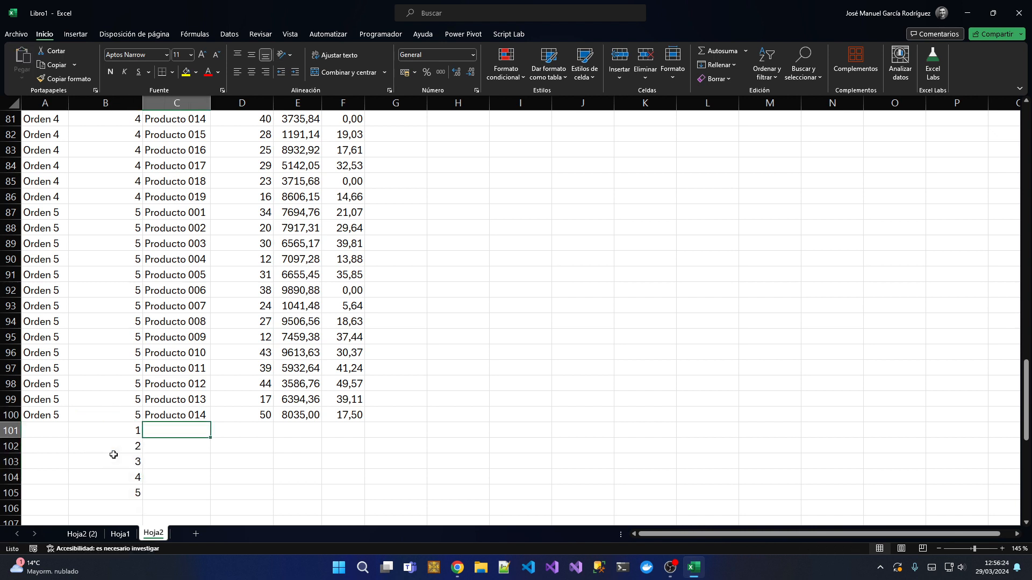
key(Left)
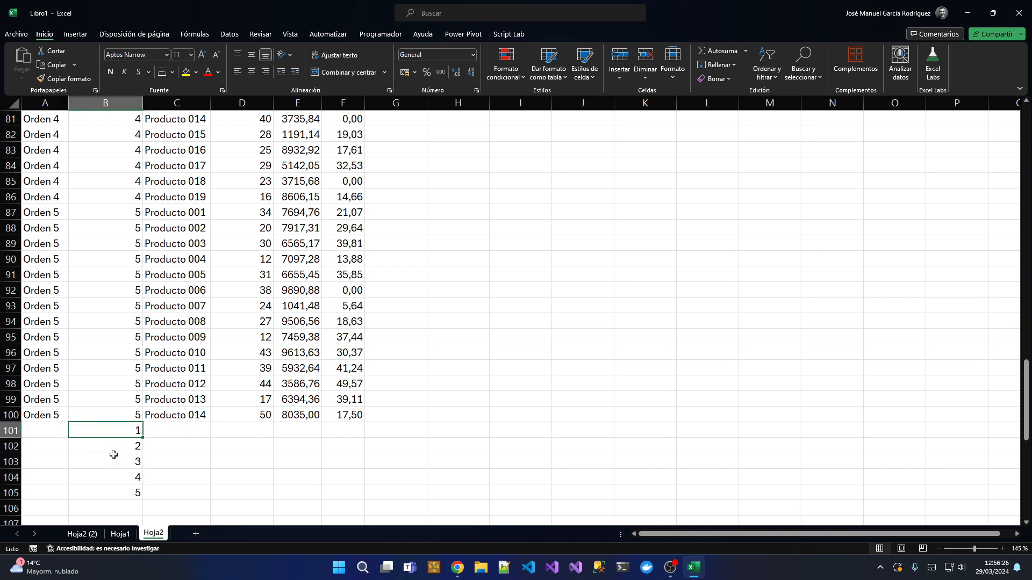
Step: Sort the whole table, including the sequence rows 101 to 105, by Fila from smallest to largest with the first row as headers
key(Up)
key(Up)
key(Up)
key(Up)
key(Right)
key(Left)
key(Right)
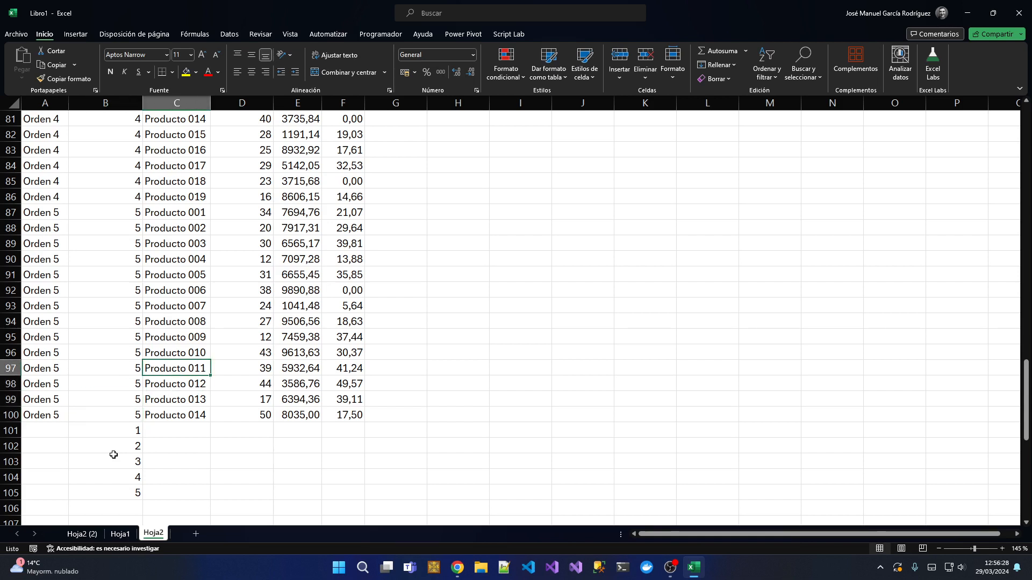
key(ctrl+a)
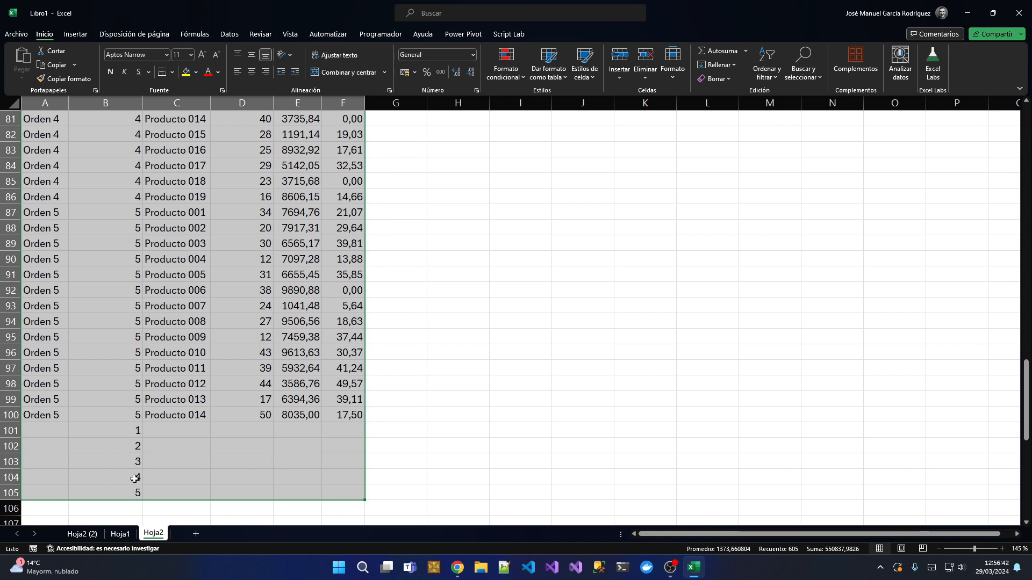
click(774, 78)
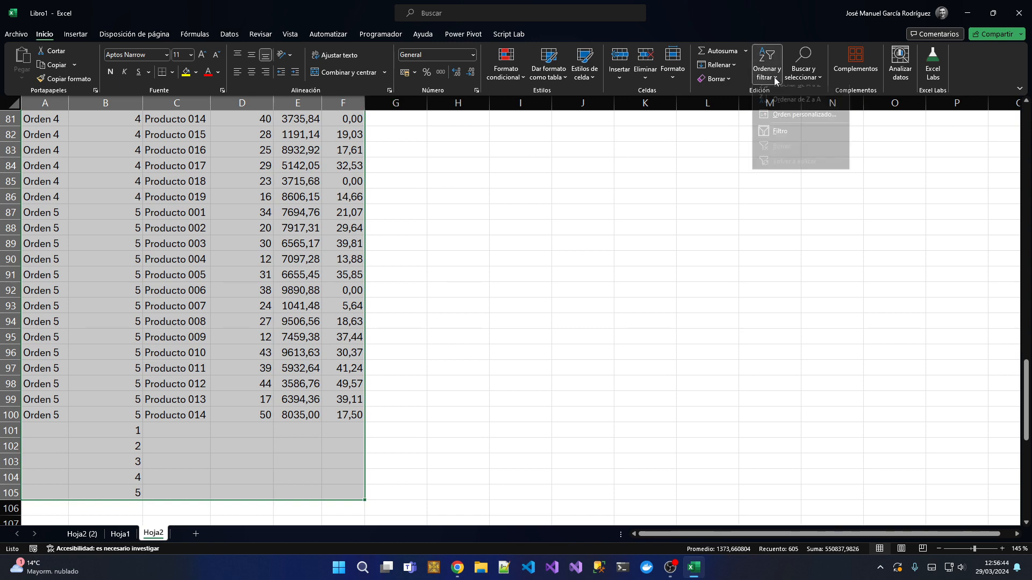
click(782, 122)
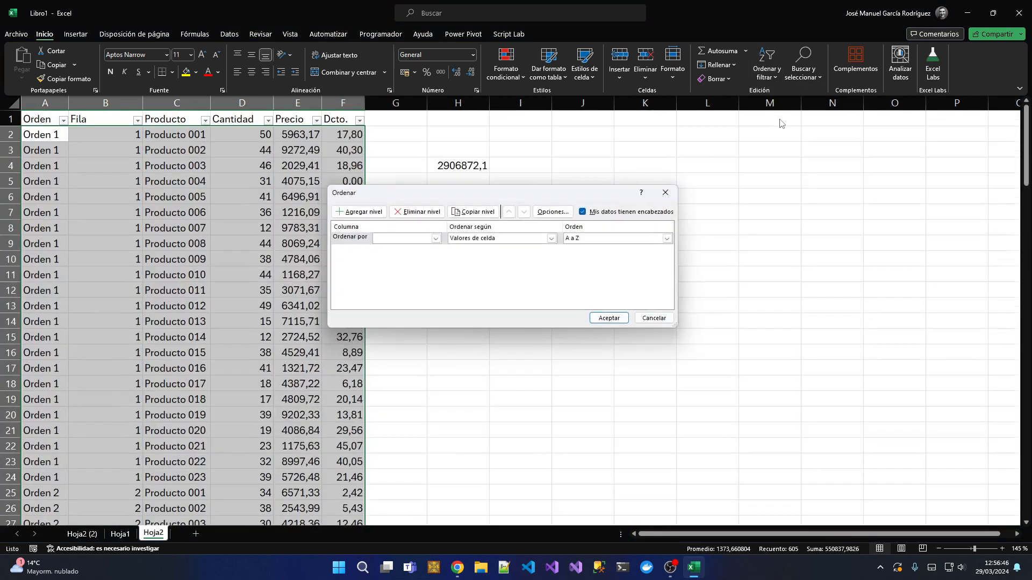
click(436, 239)
click(402, 259)
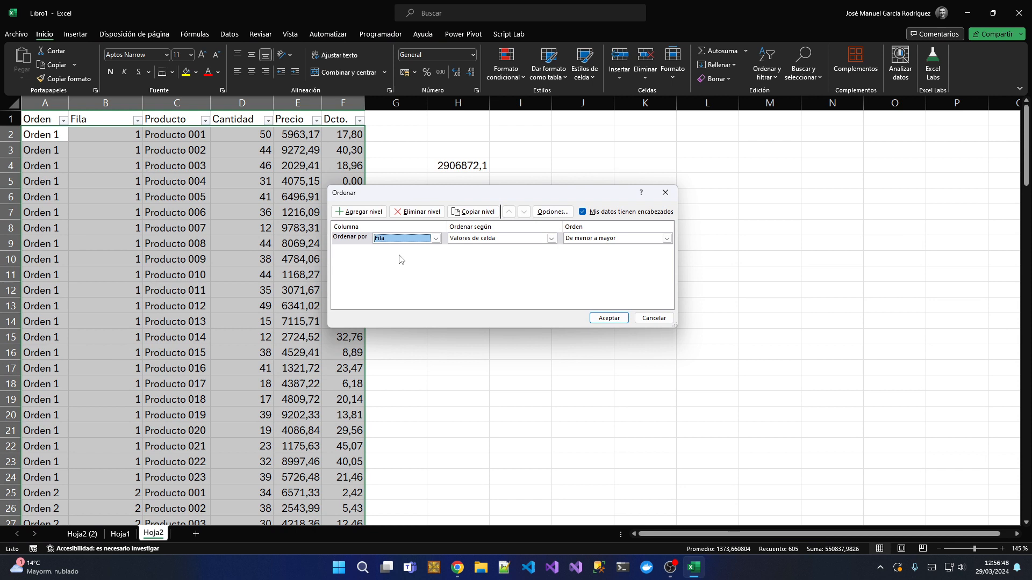
click(582, 211)
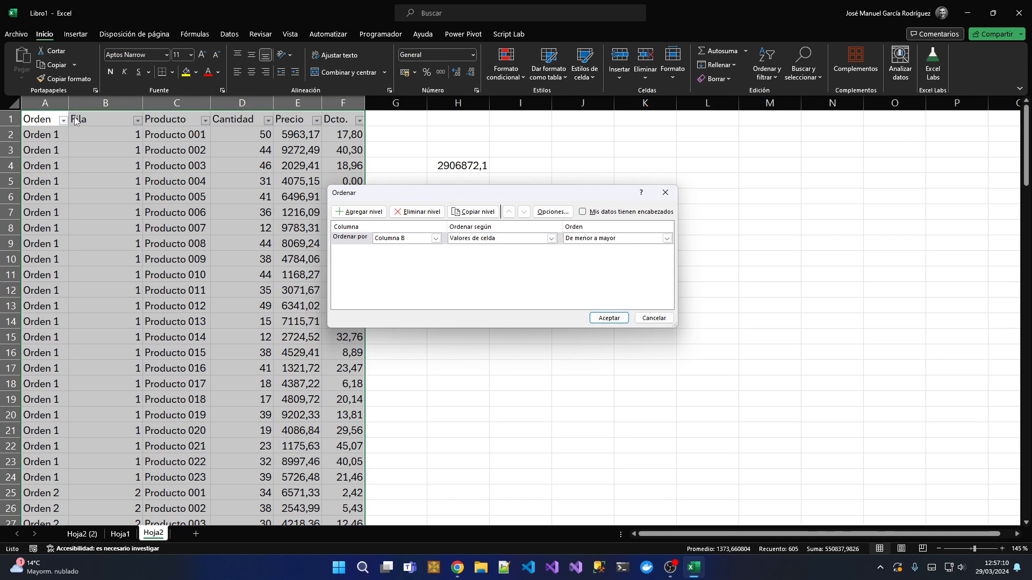
click(583, 212)
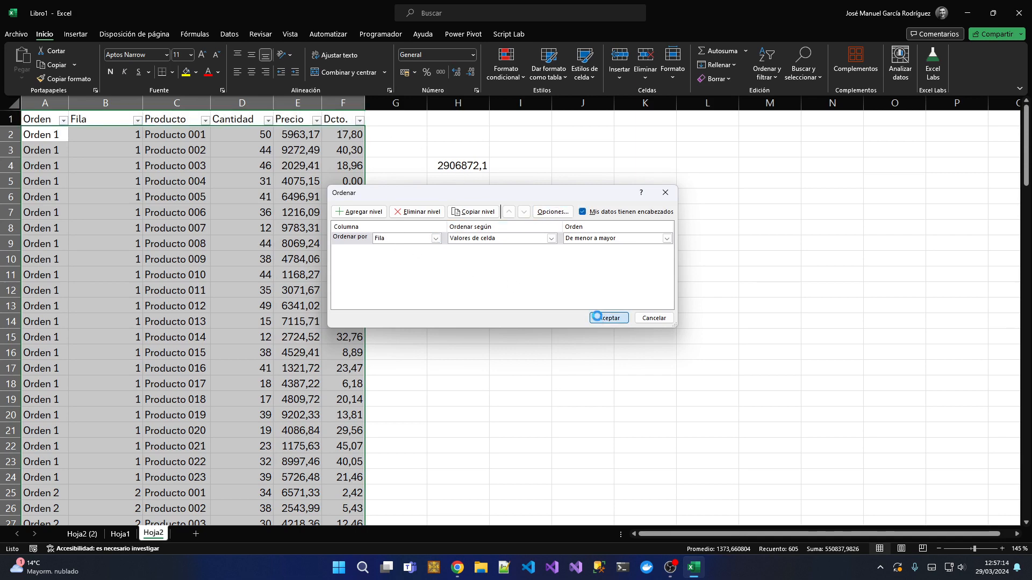
click(597, 318)
Step: Examine the sorted table at row 25, between Orden 1 and Orden 2, and further down
scroll(392, 358, down, 4)
click(99, 303)
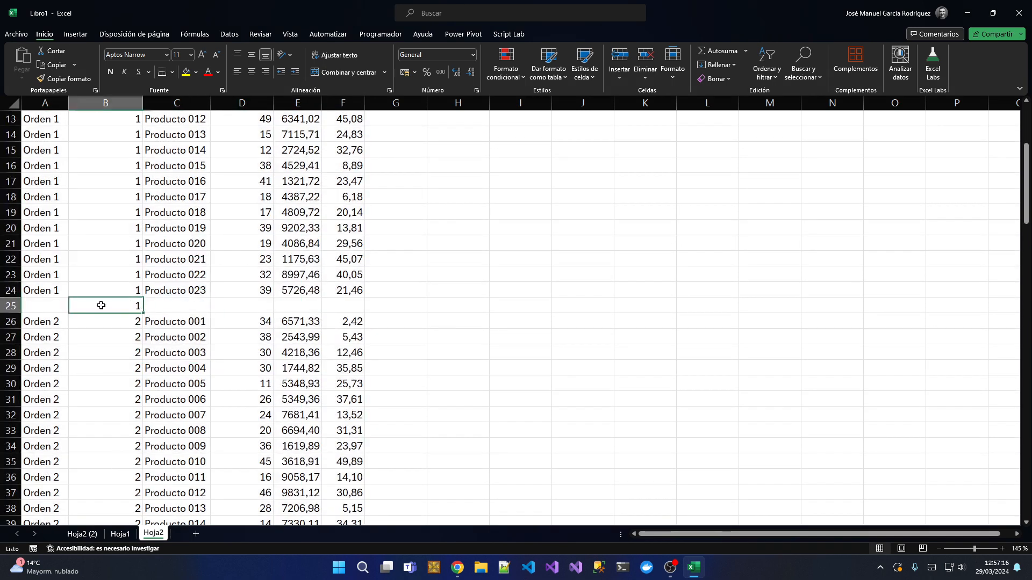
click(359, 305)
scroll(350, 306, down, 5)
scroll(350, 306, up, 9)
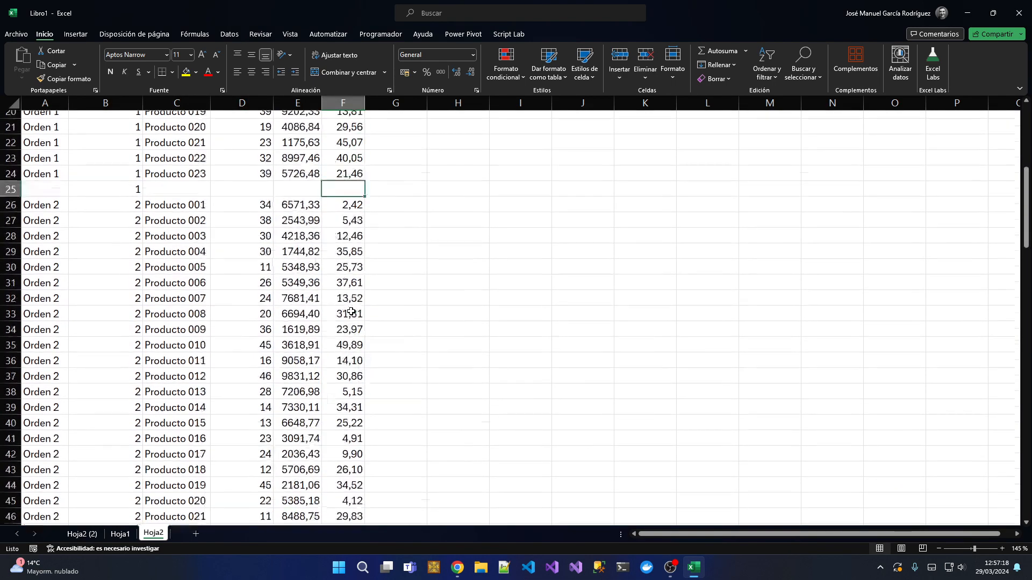
scroll(302, 292, down, 6)
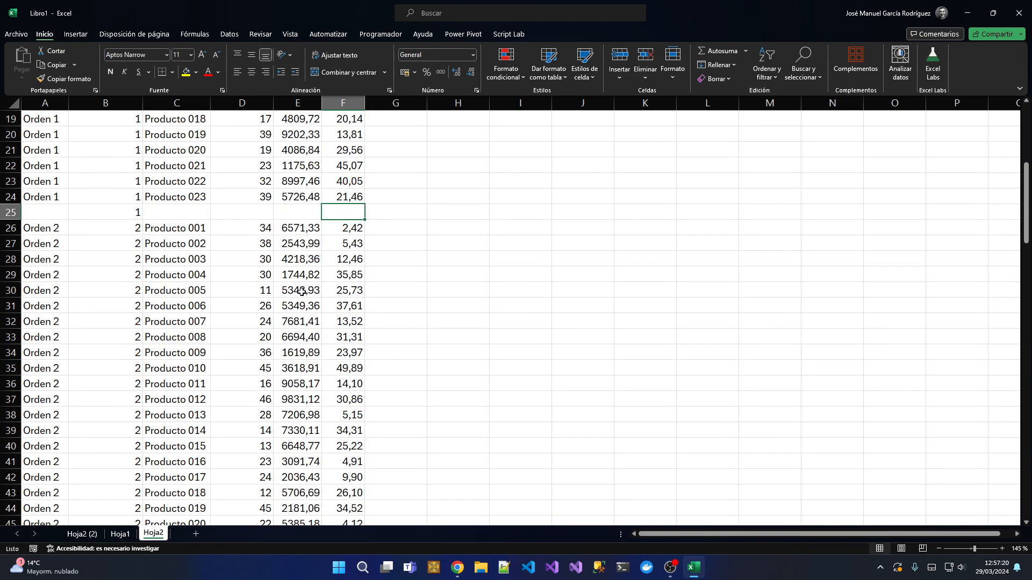
Step: Undo the sort and go back to the first sequence number below the table, in B101
key(ctrl+z)
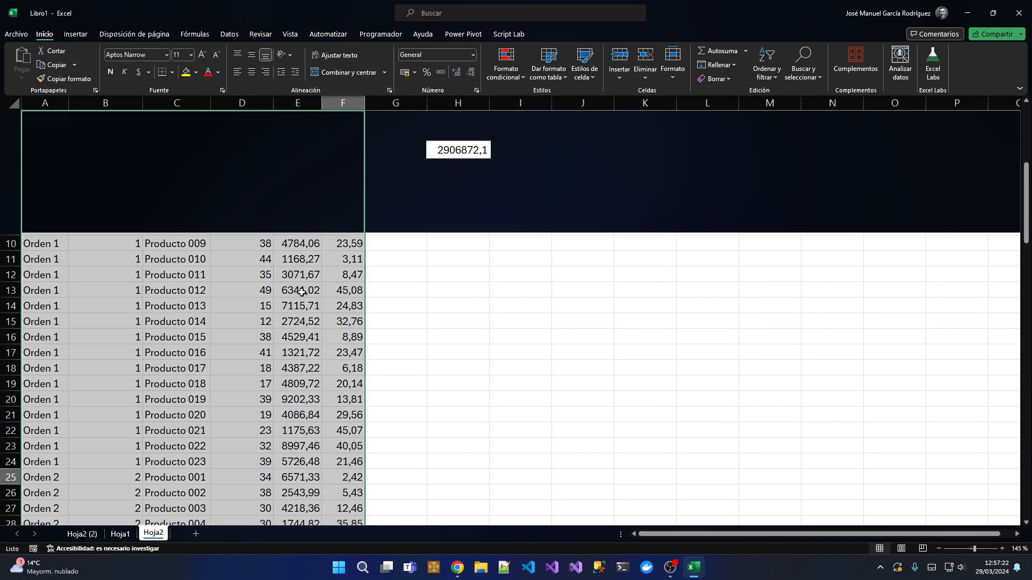
scroll(301, 292, down, 20)
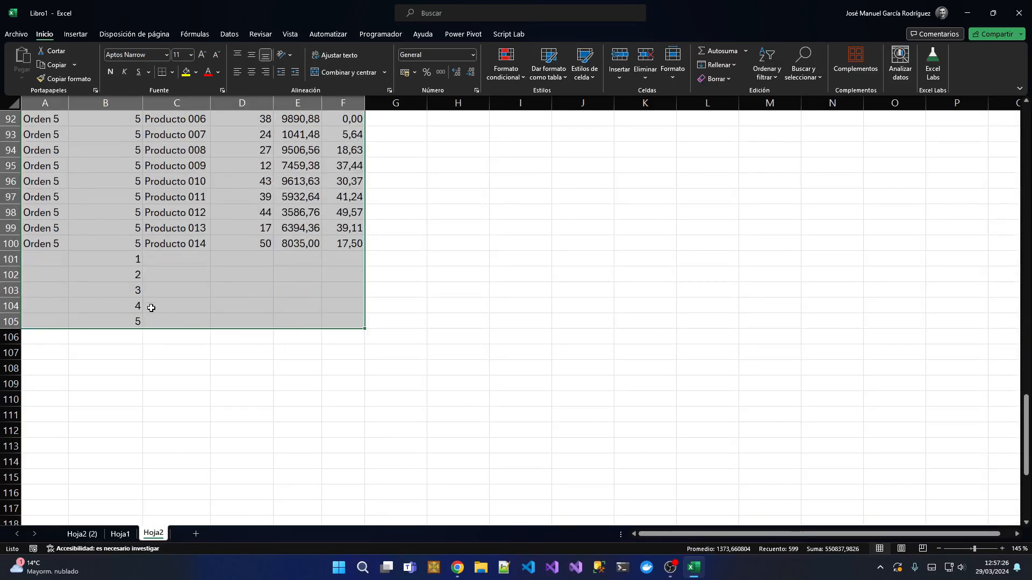
click(125, 290)
click(107, 263)
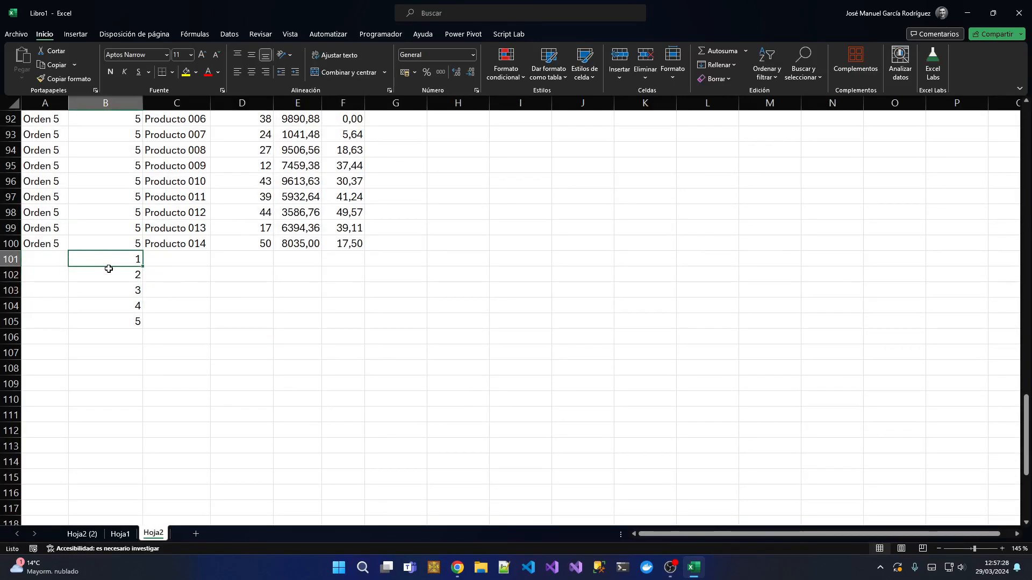
Step: Review the one-per-order sequence numbers below the table in B101:B105
click(109, 268)
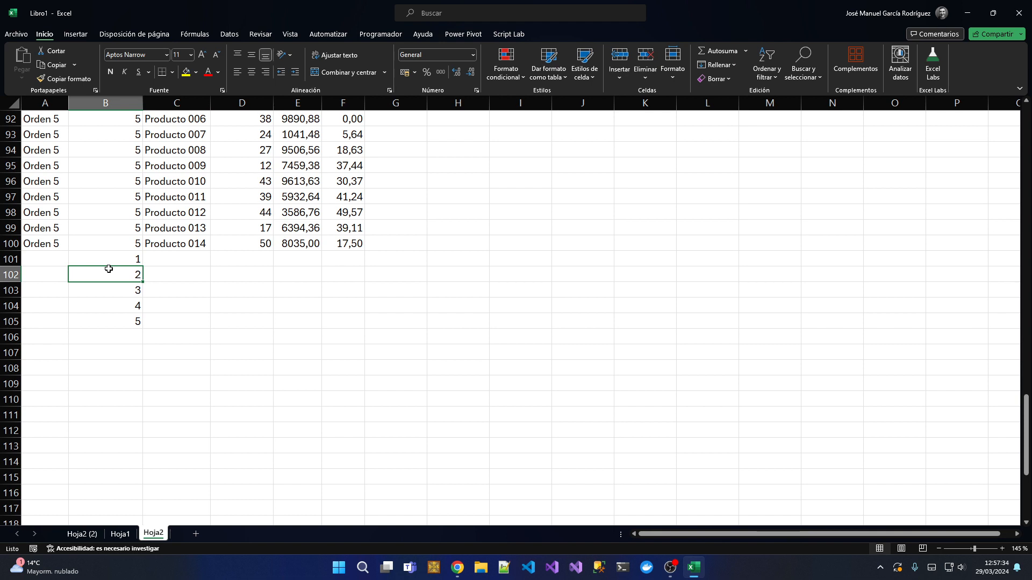
key(Up)
key(Down)
key(Down)
key(Down)
key(Down)
key(Up)
key(Up)
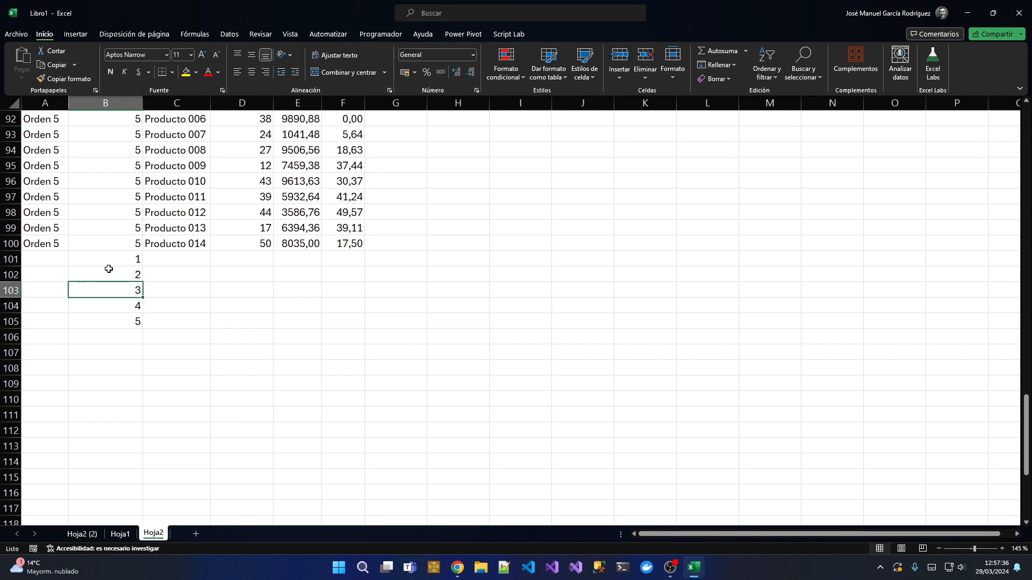
key(Up)
key(Up)
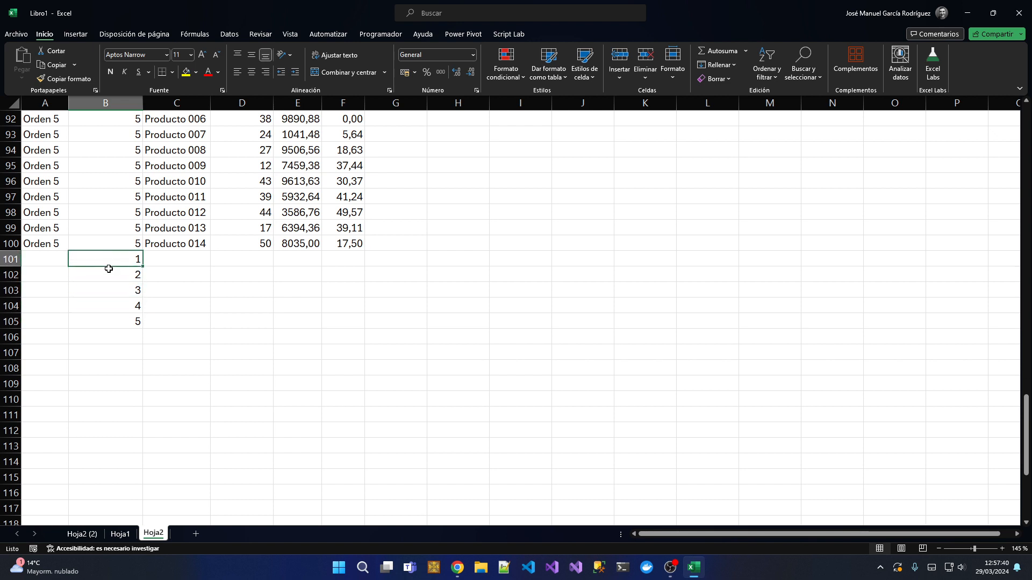
Step: Clear the sequence numbers from B101:B105
key(shift+Down)
key(shift+Down)
key(shift+Down)
key(shift+Down)
key(Delete)
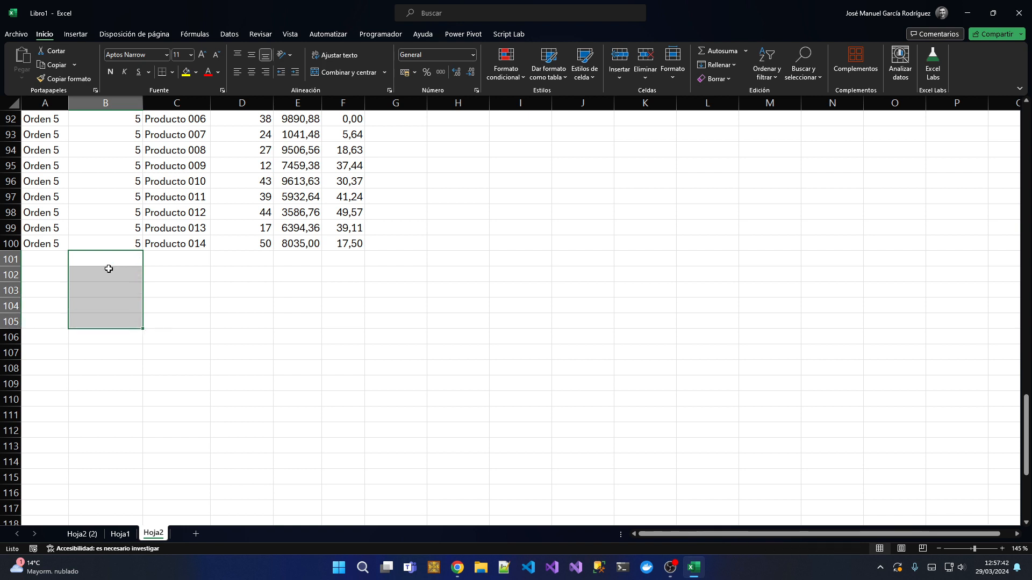
Step: Generate a ten-number sequence below the table by entering =SECUENCIA(10) in B101
text(=se)
key(Down)
key(Tab)
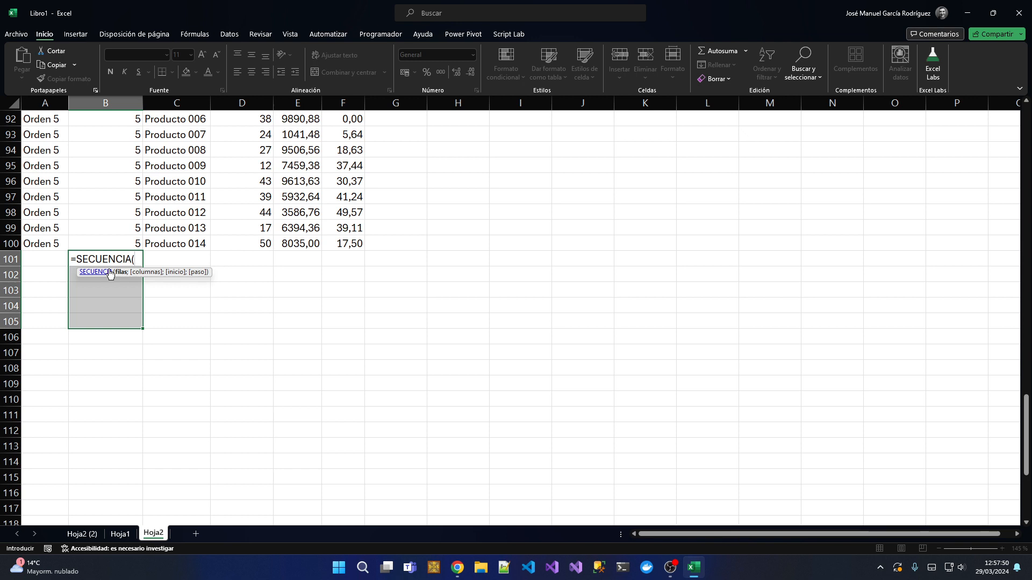
text(10)
key(Return)
key(Up)
key(Right)
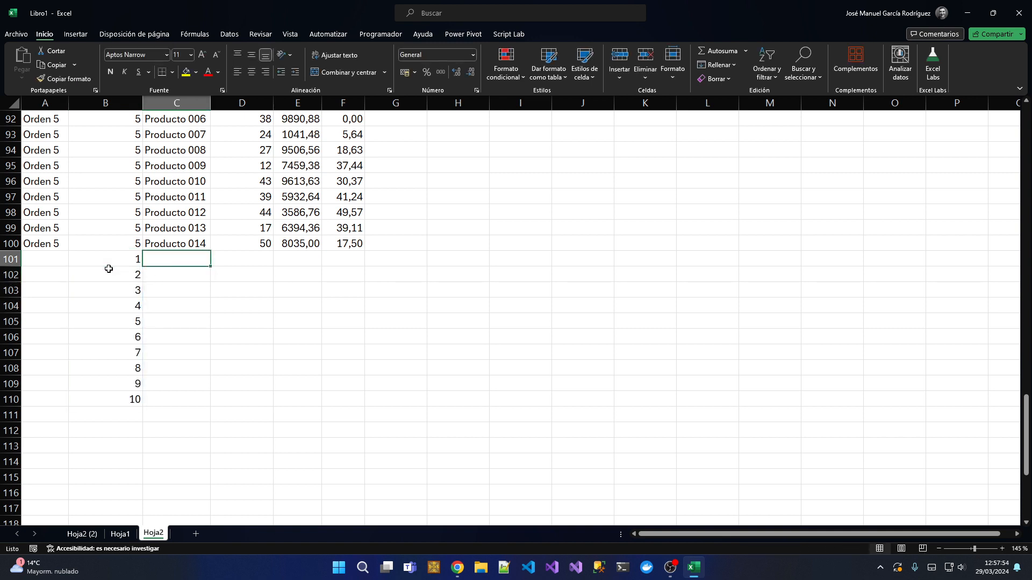
Step: Examine the new sequence numbers in B101:B106 to see how they pair up by order
key(Left)
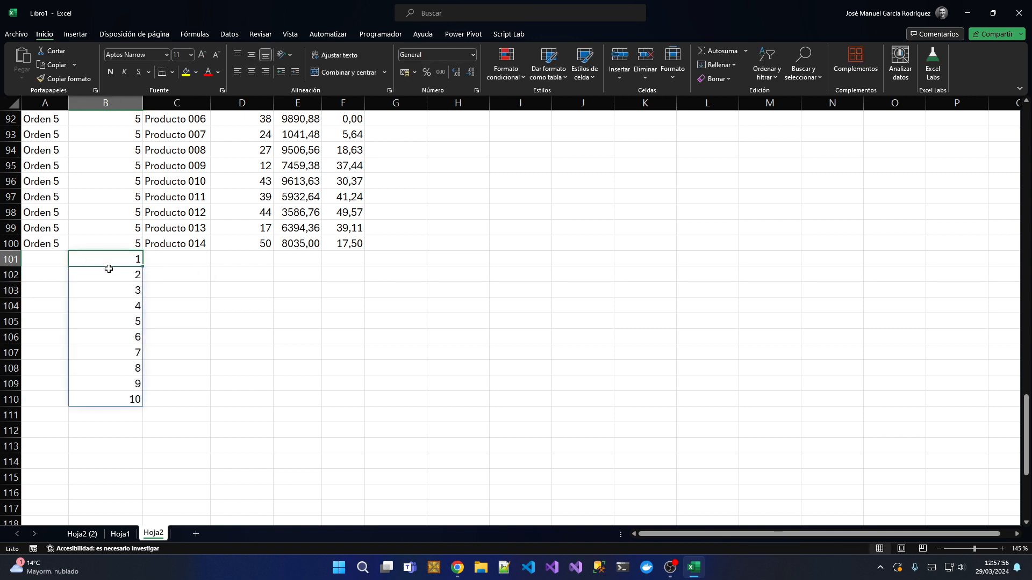
key(Down)
key(Up)
key(Down)
key(Down)
key(Down)
key(Down)
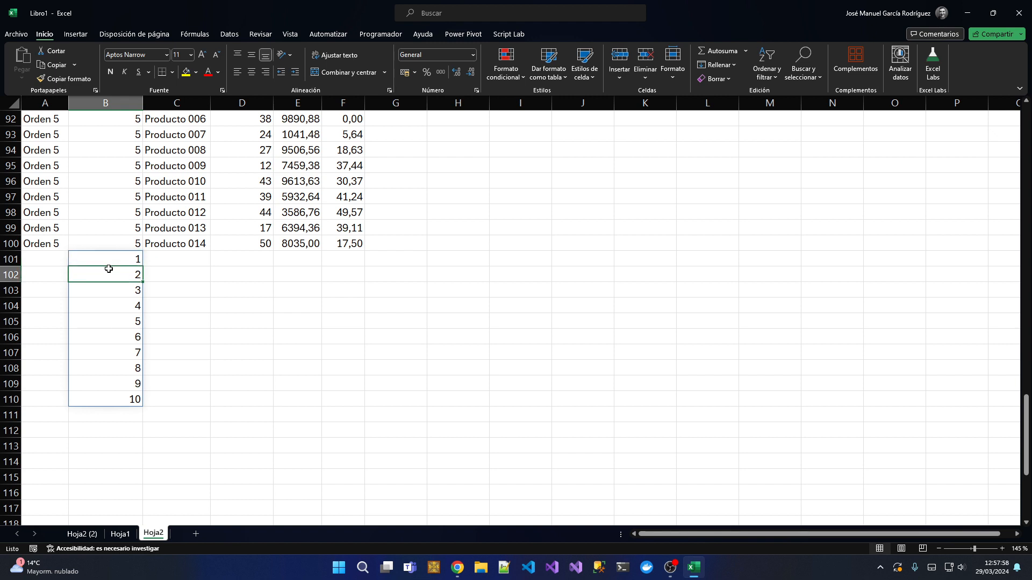
key(Down)
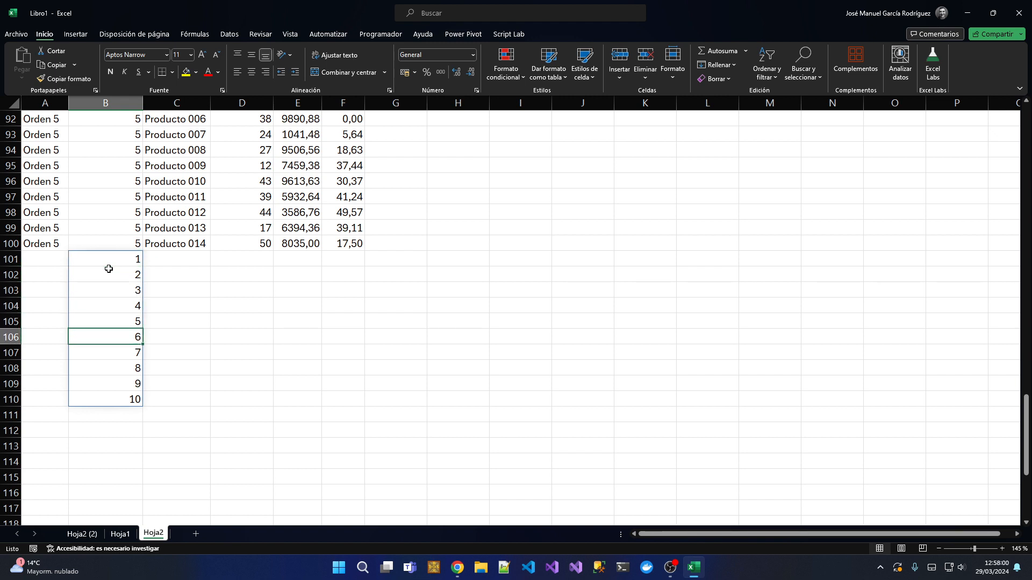
key(Up)
key(Up)
key(Up)
key(Up)
key(Up)
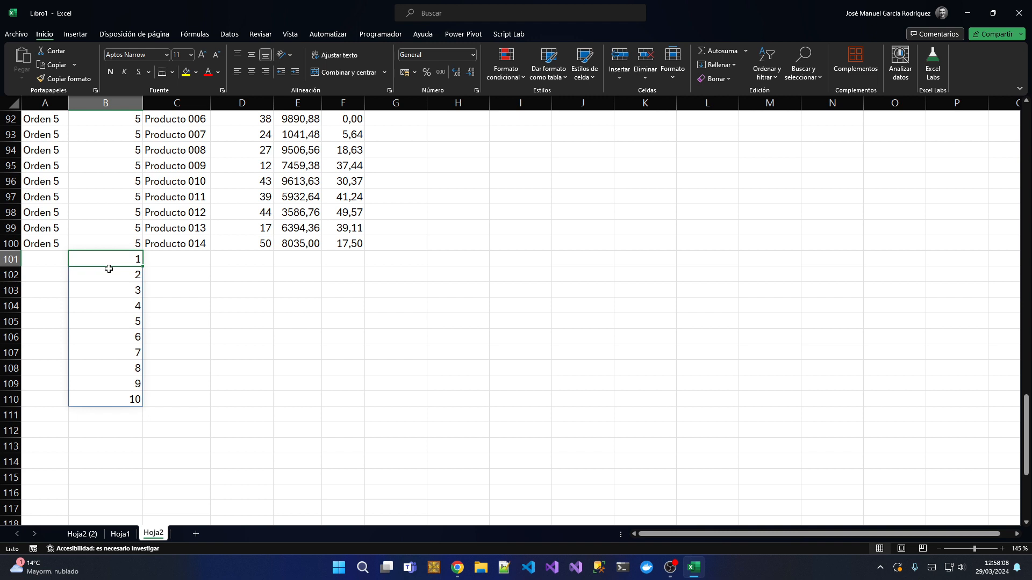
Step: Enter the sample pattern 1, 1, 2, 2, 3, 3 in C101:C106 beside the sequence
key(Right)
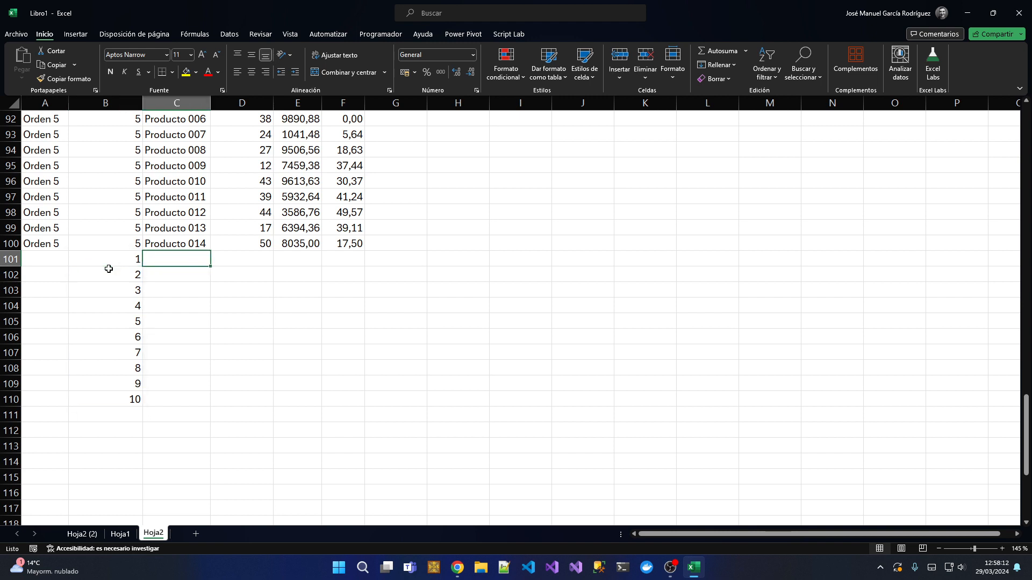
text(1)
key(Return)
text(1)
key(Return)
text(2)
key(Return)
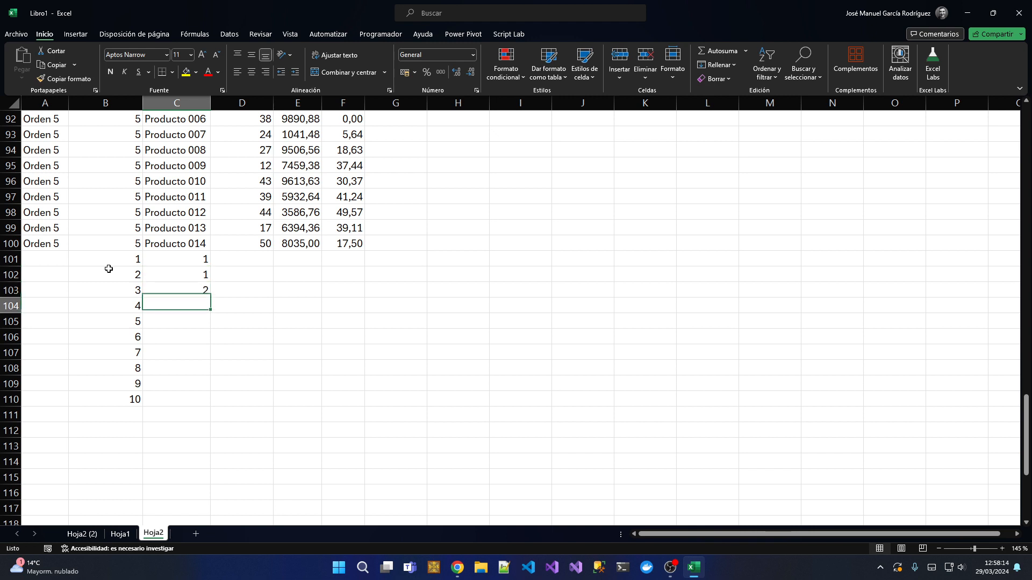
text(3)
key(Return)
text(3)
key(Up)
key(Up)
key(Down)
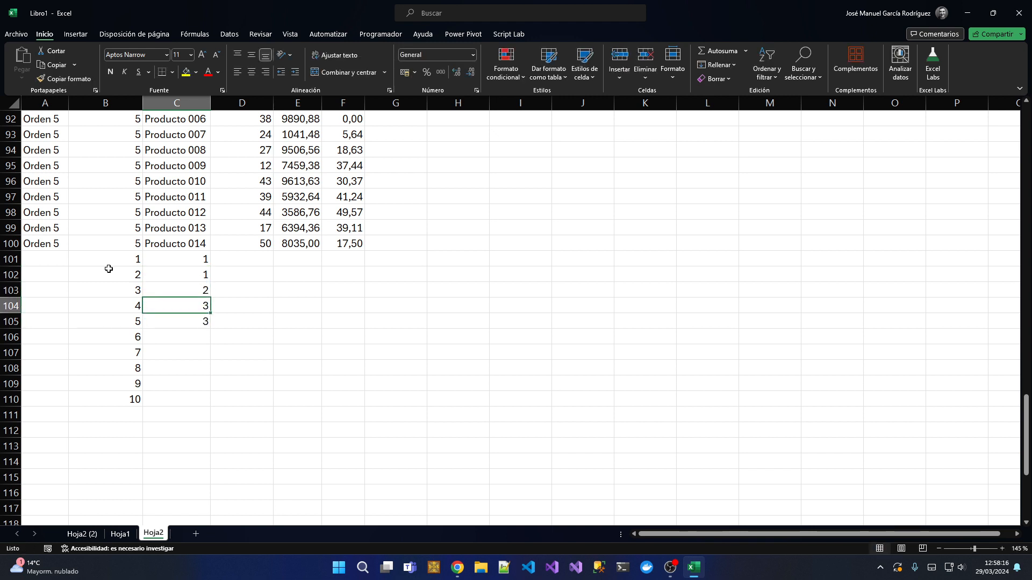
text(2)
key(Return)
key(Return)
text(3)
key(Return)
key(Up)
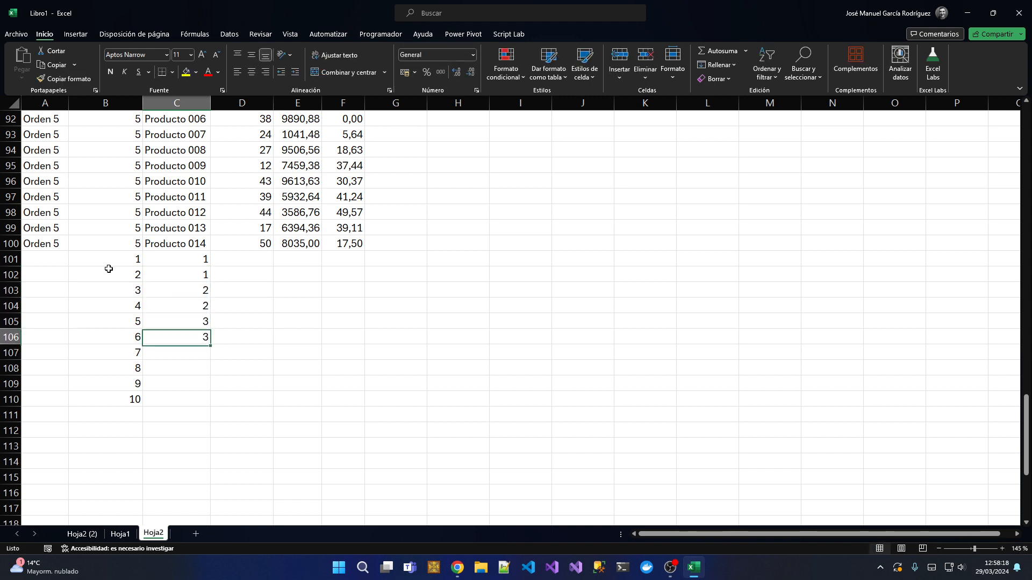
Step: Clear the sample pattern from C101:C106 and return to C101
key(Up)
key(Up)
key(Up)
key(Up)
key(Up)
key(shift+Down)
key(shift+Down)
key(shift+Down)
key(shift+Down)
key(shift+Down)
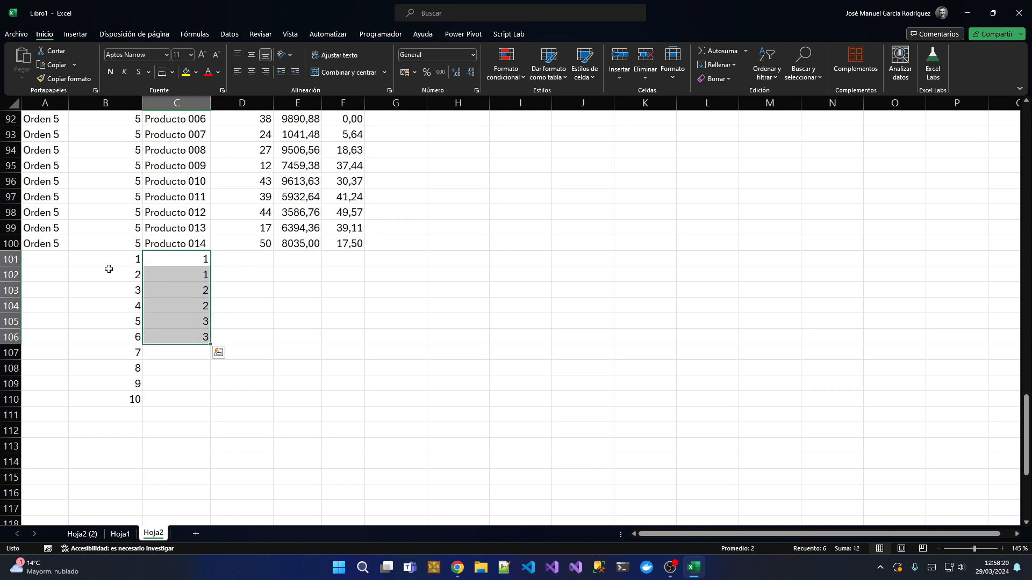
key(Delete)
key(Up)
key(Down)
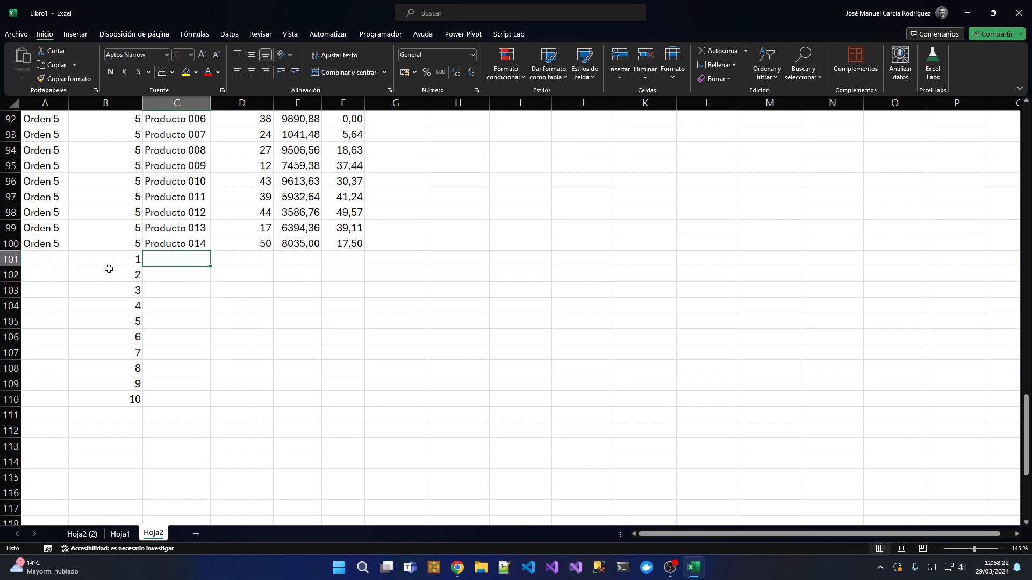
Step: Enter =REDONDEAR.MAS(B101/2;0) in C101 to round half of the sequence number up to a whole number
text(=redo)
key(Down)
key(Down)
key(Down)
key(Down)
key(Tab)
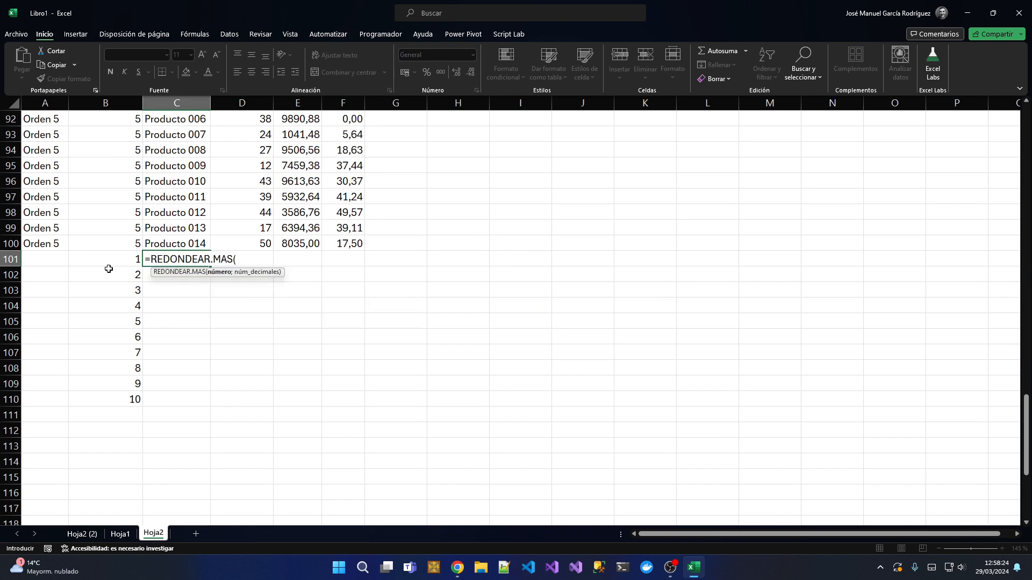
click(108, 268)
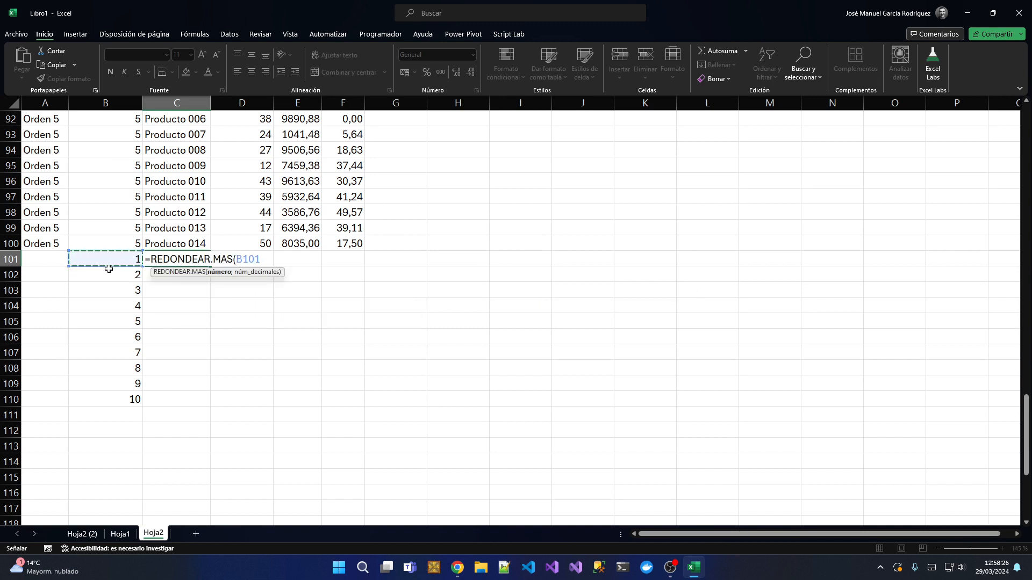
text(/2)
text(;0))
key(Return)
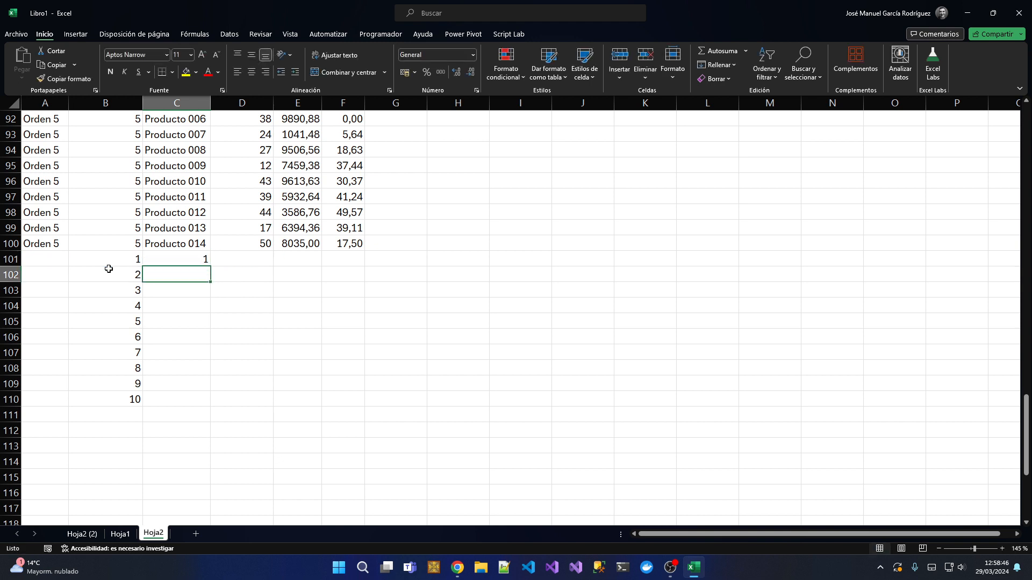
Step: Fill the REDONDEAR.MAS formula from C101 down to C110
key(Up)
key(shift+Down)
key(shift+Down)
key(shift+Down)
key(shift+Down)
key(shift+Down)
key(shift+Down)
key(shift+Down)
key(shift+Down)
key(shift+Down)
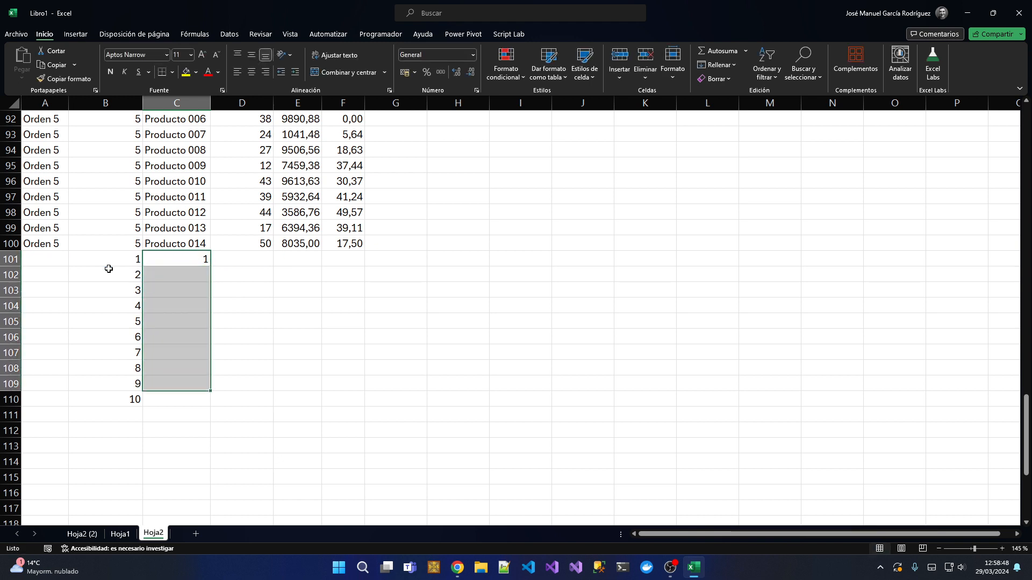
key(ctrl+d)
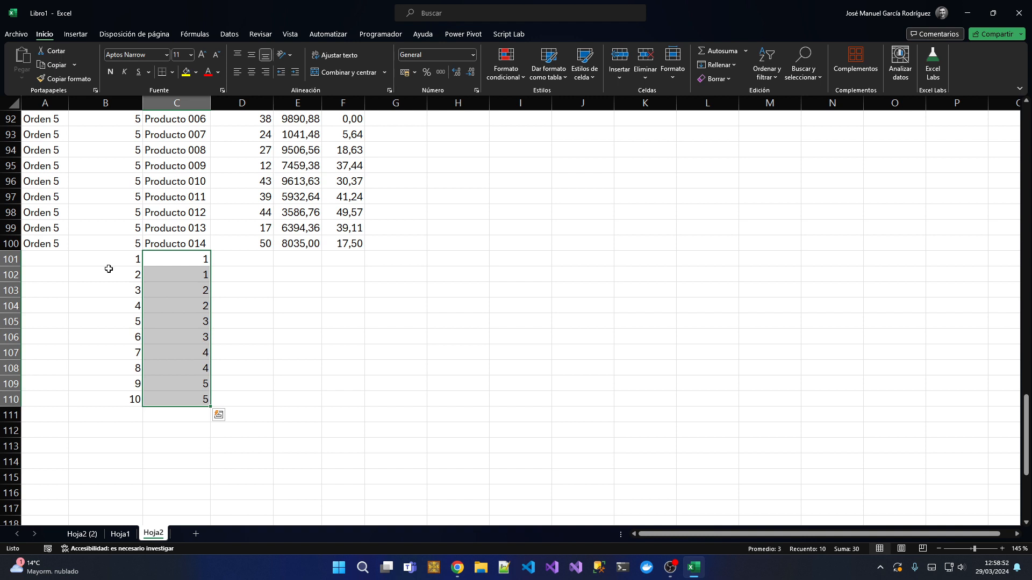
Step: Examine the rounded results in C101:C108 to check that each order number repeats twice
key(Down)
key(Up)
key(Down)
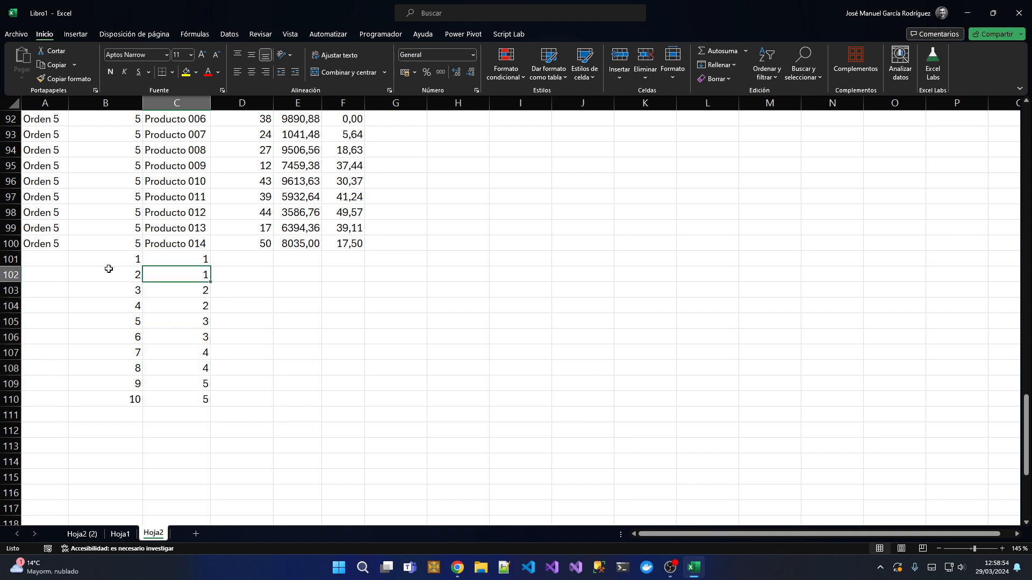
key(Down)
key(Down)
key(Down)
key(Down)
key(Down)
key(Down)
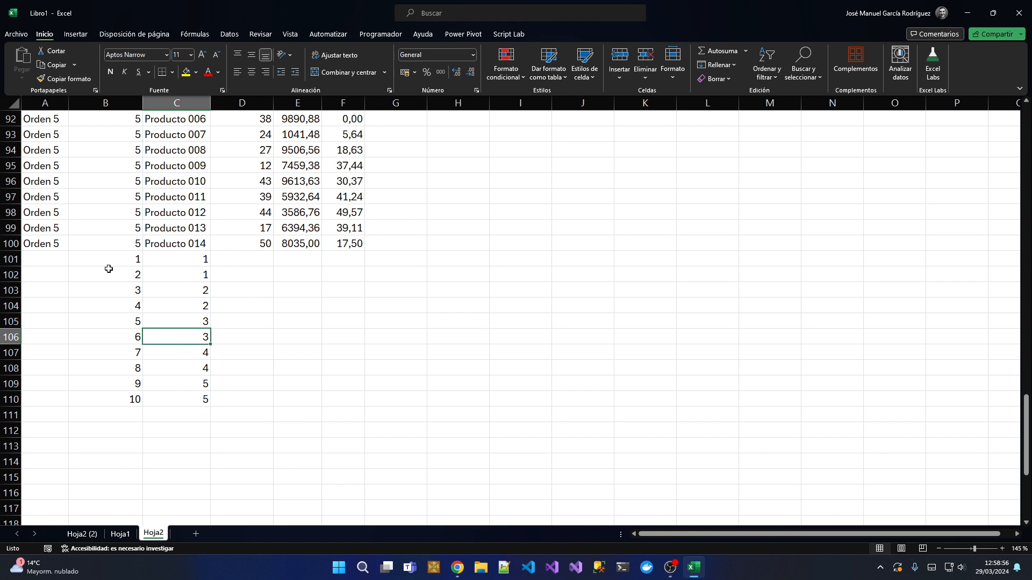
key(Down)
key(Down)
key(Up)
key(Up)
key(Up)
key(Up)
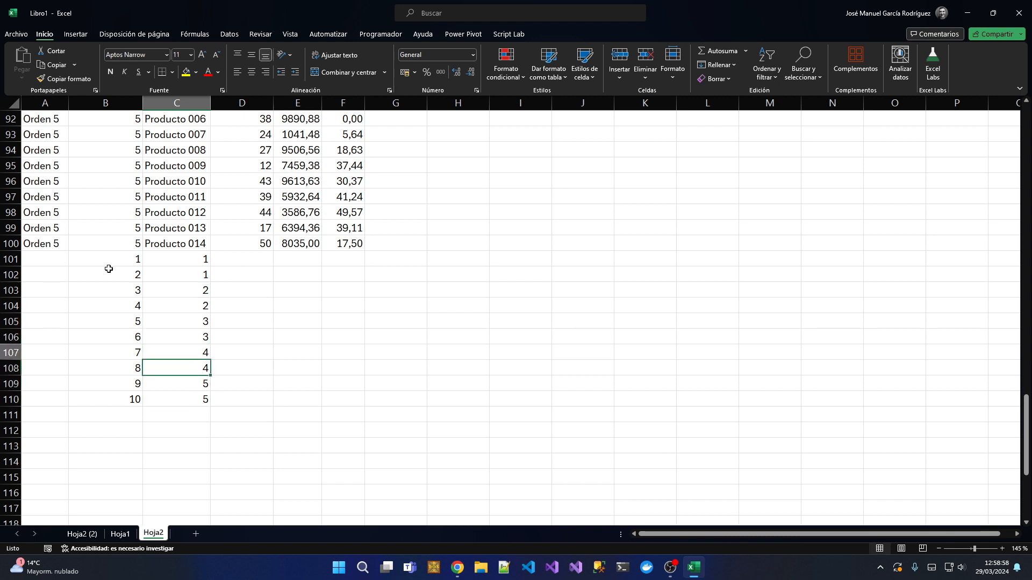
Step: Replace the formulas in C101:C110 with their fixed values
key(Up)
key(Up)
key(Up)
key(Up)
key(Up)
key(shift+Down)
key(shift+Down)
key(shift+Down)
key(shift+Down)
key(shift+Down)
key(shift+Down)
key(shift+Down)
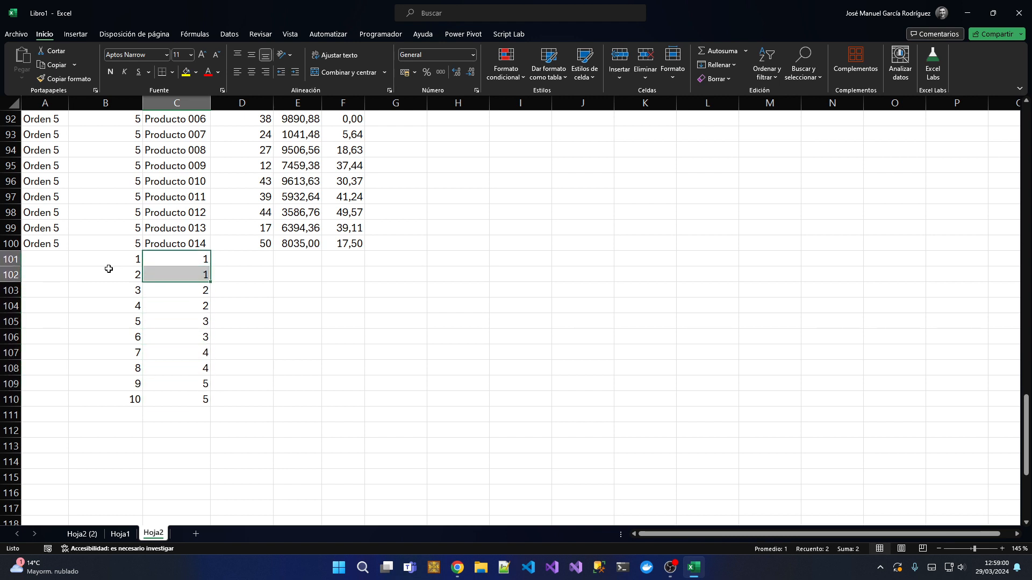
key(shift+Down)
key(shift+Down)
key(ctrl+c)
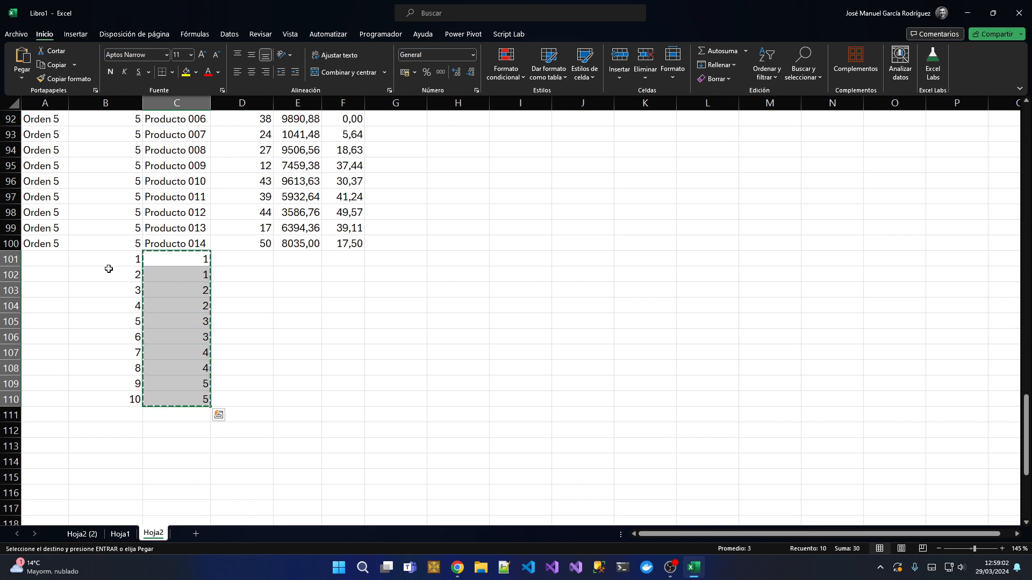
key(ctrl+v)
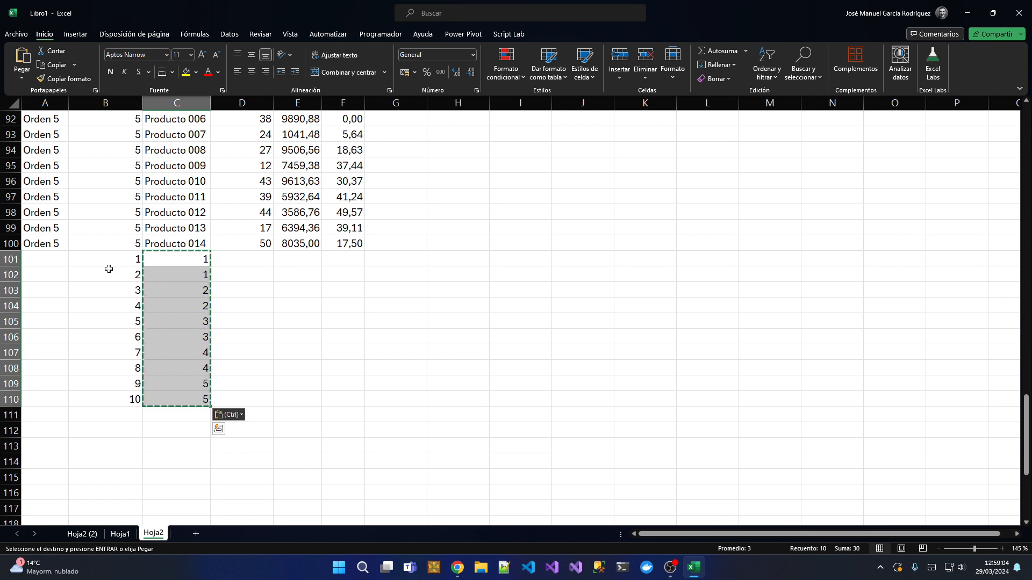
Step: Paste the copied values from C101:C110 over the sequence in B101:B110
key(Left)
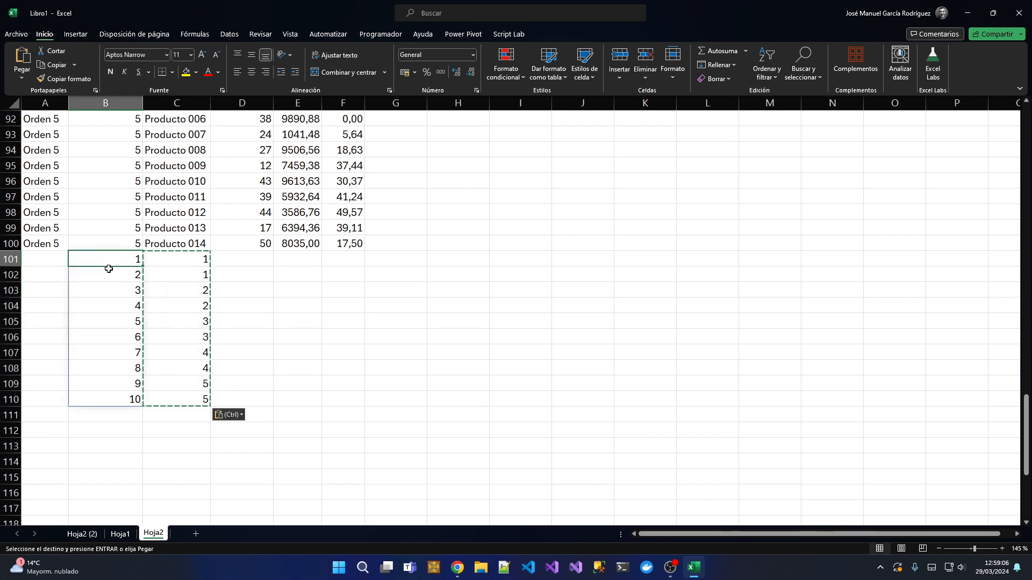
key(ctrl+v)
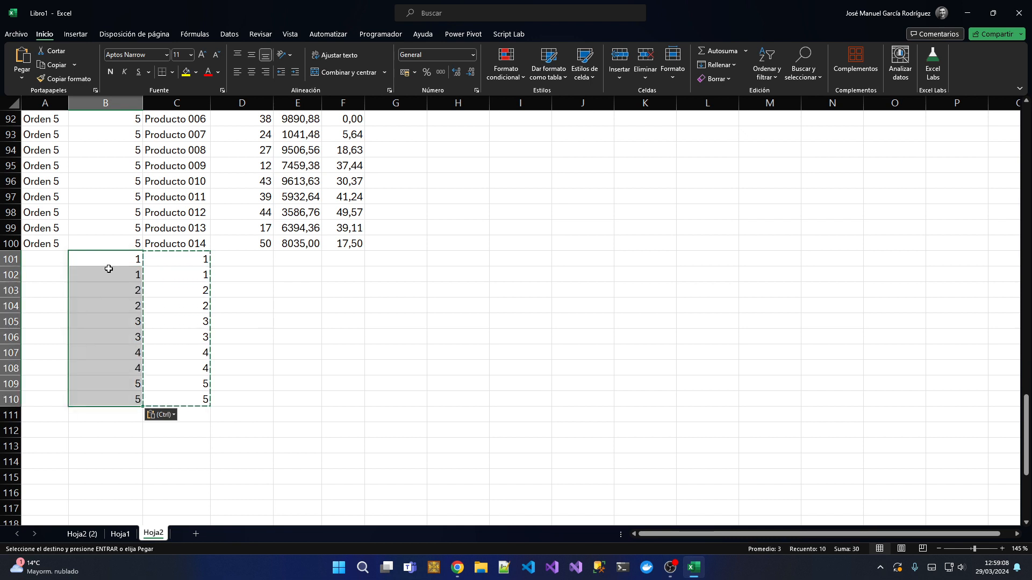
key(Escape)
Step: Clear the helper values from C101:C110
key(Right)
key(shift+Down)
key(shift+Down)
key(shift+Down)
key(shift+Down)
key(shift+Down)
key(shift+Down)
key(shift+Down)
key(shift+Down)
key(shift+Down)
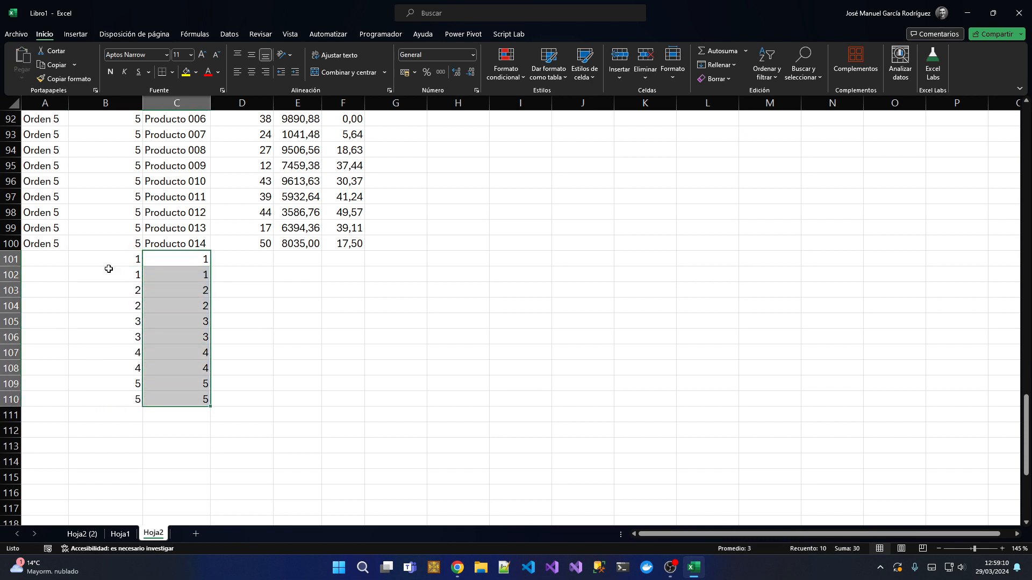
key(Delete)
Step: Sort the whole table, including rows 101 to 110, by Fila from smallest to largest with the first row as headers
key(Up)
key(ctrl+a)
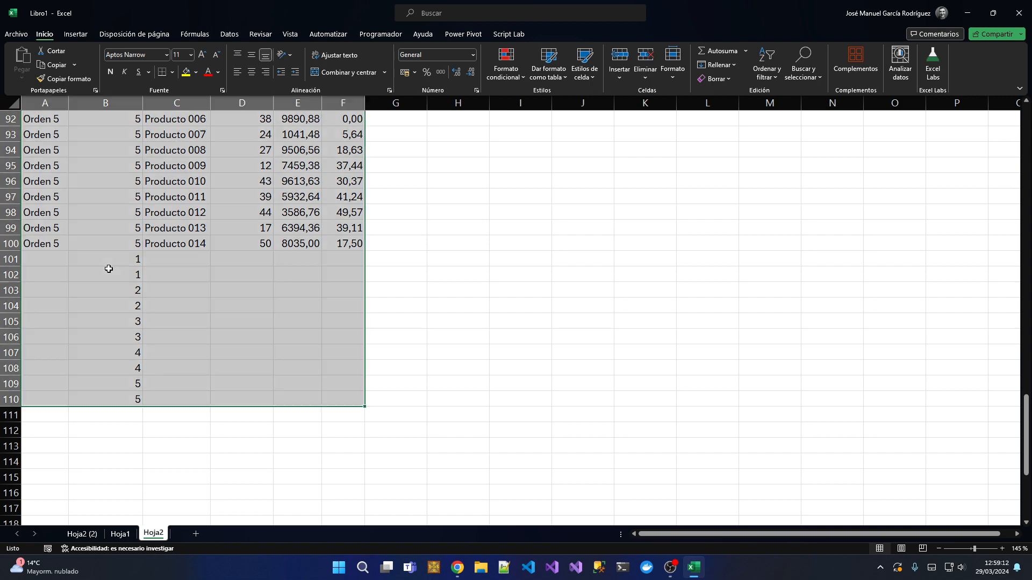
click(767, 69)
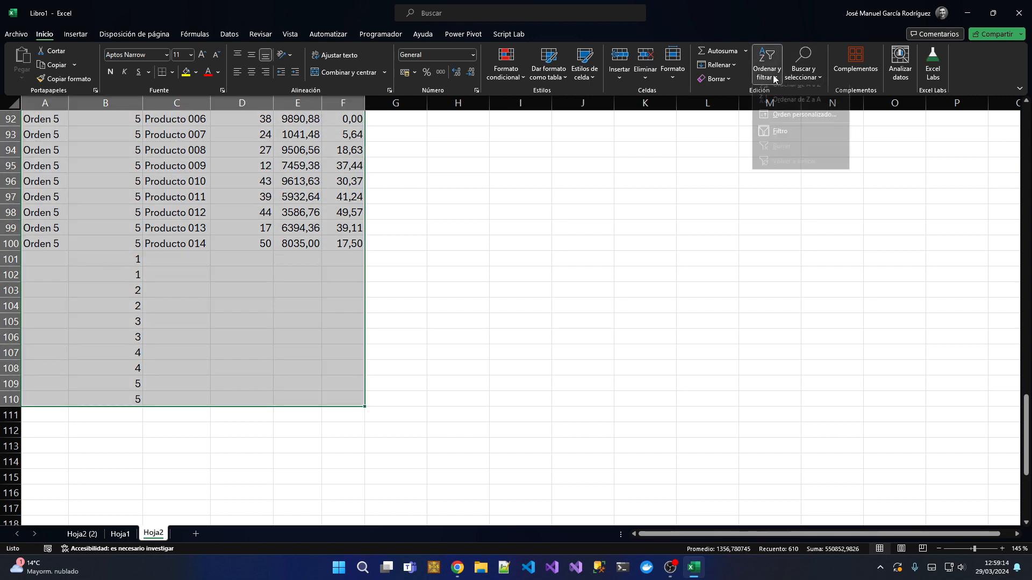
click(778, 130)
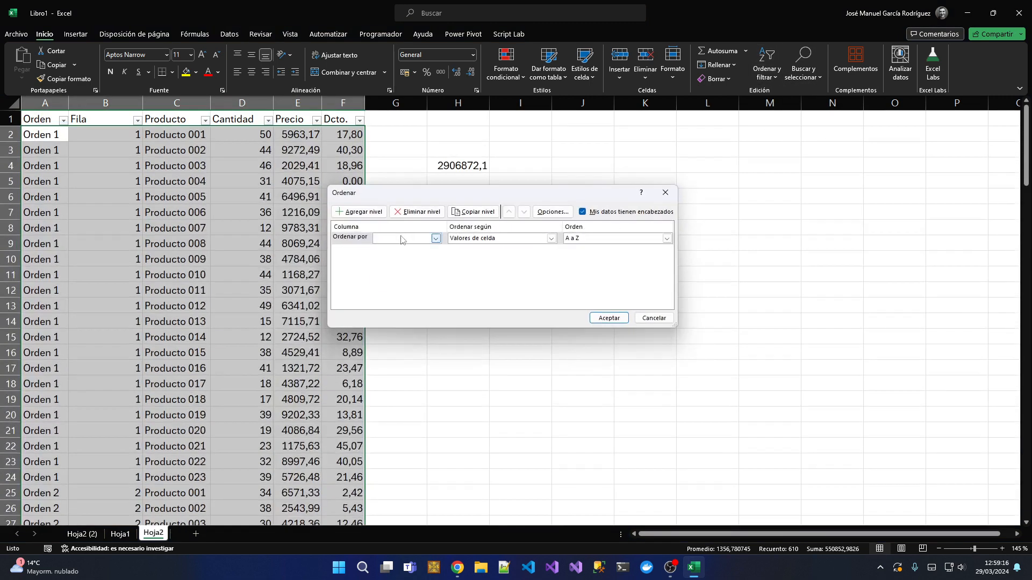
click(436, 238)
click(387, 254)
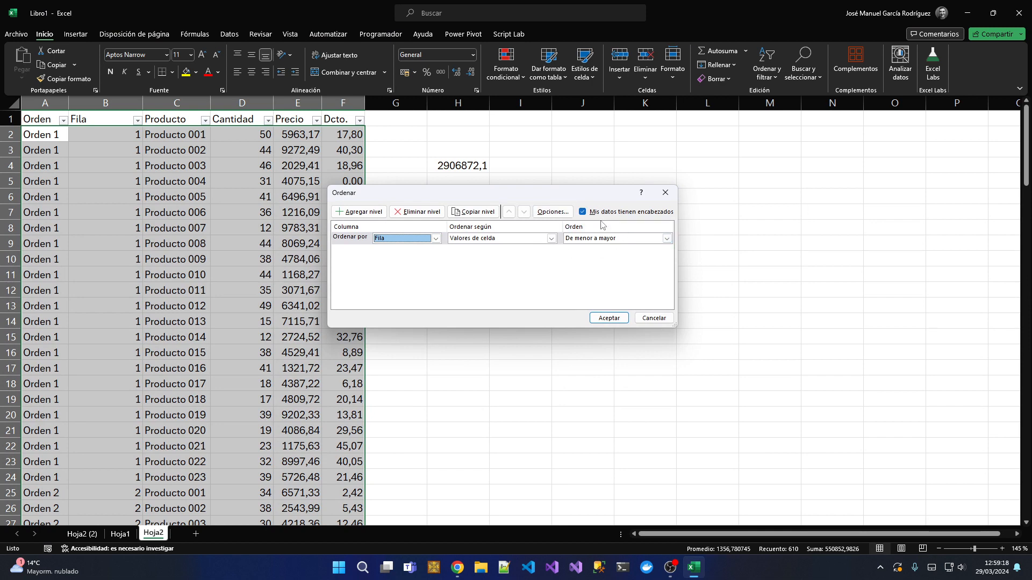
click(609, 317)
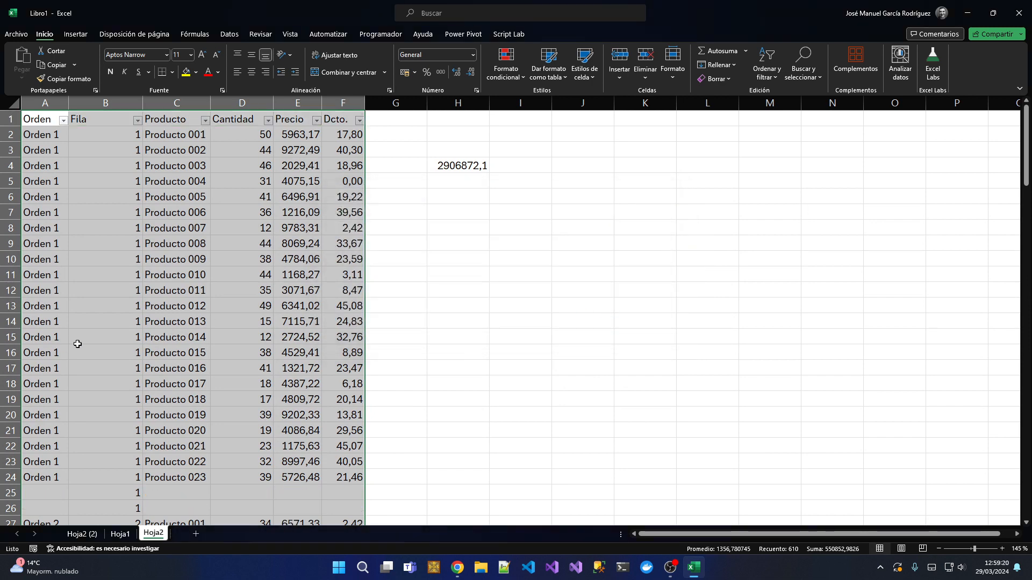
Step: Check the blank rows after Orden 1 and undo the sort by Fila
scroll(164, 318, down, 5)
click(197, 262)
click(329, 274)
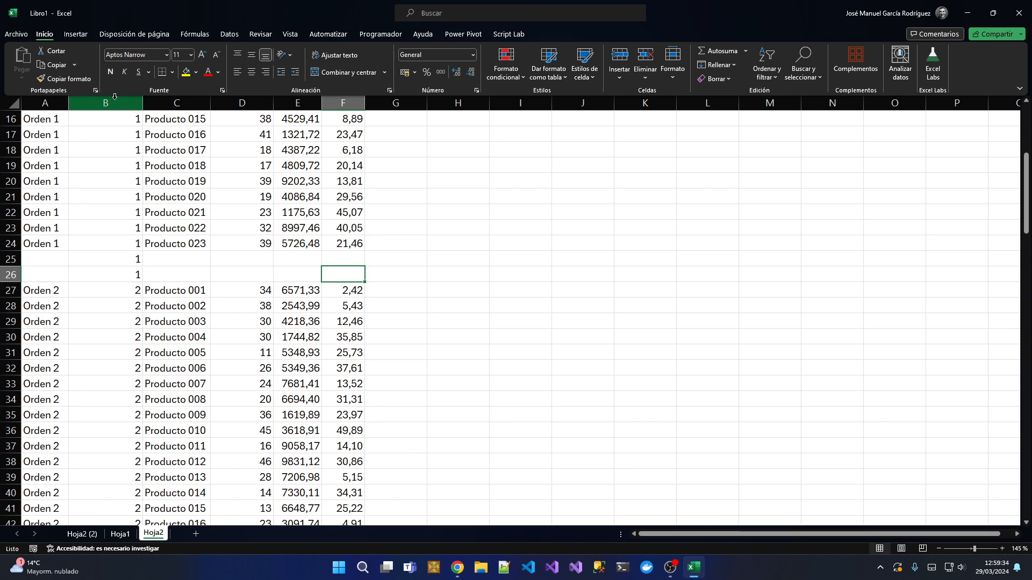
key(ctrl+z)
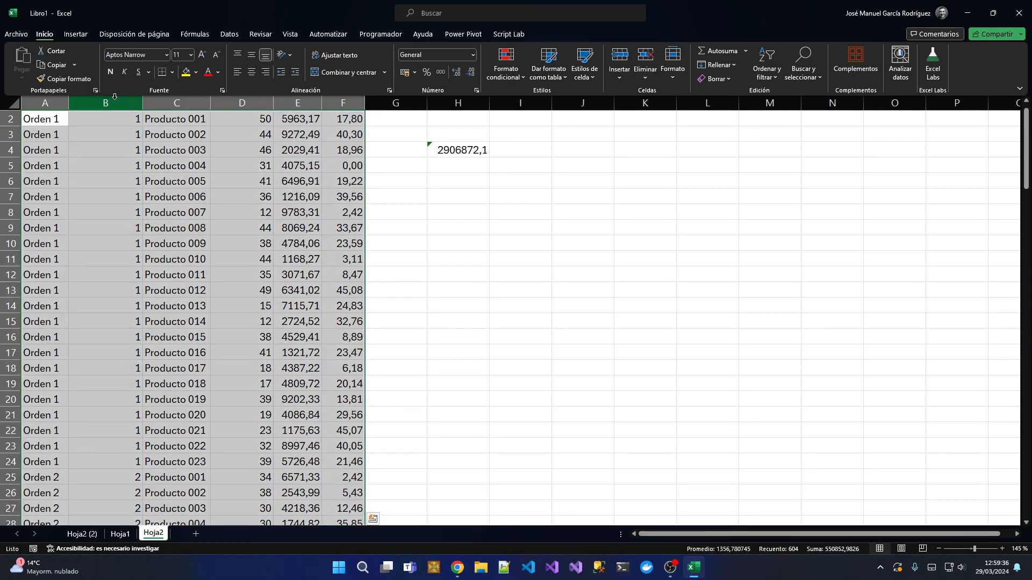
Step: Enter the numbers 1 to 5 in B101:B105, one for each order
scroll(69, 340, down, 6)
click(68, 372)
key(ctrl+Down)
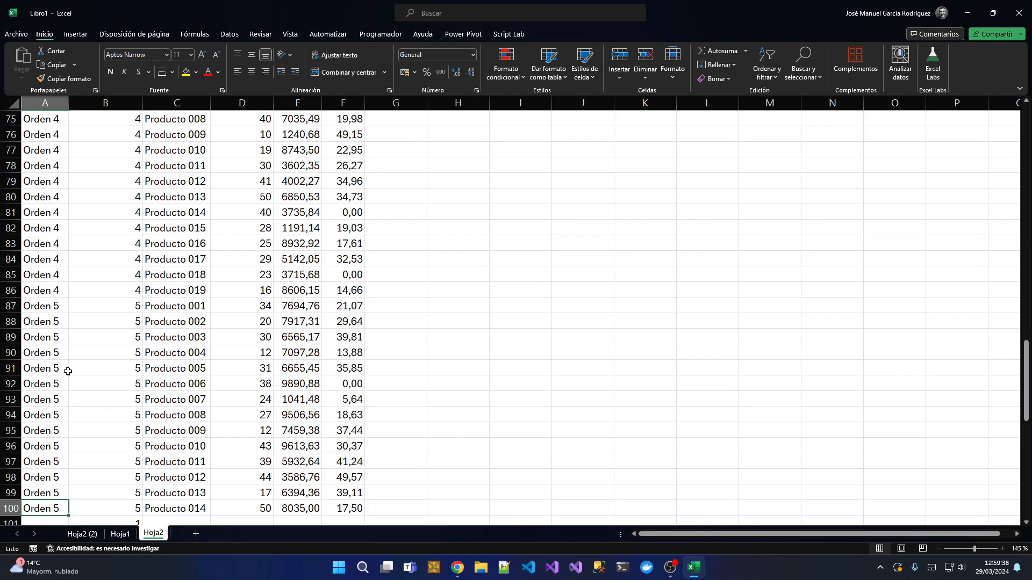
key(Down)
key(Right)
key(Right)
key(Left)
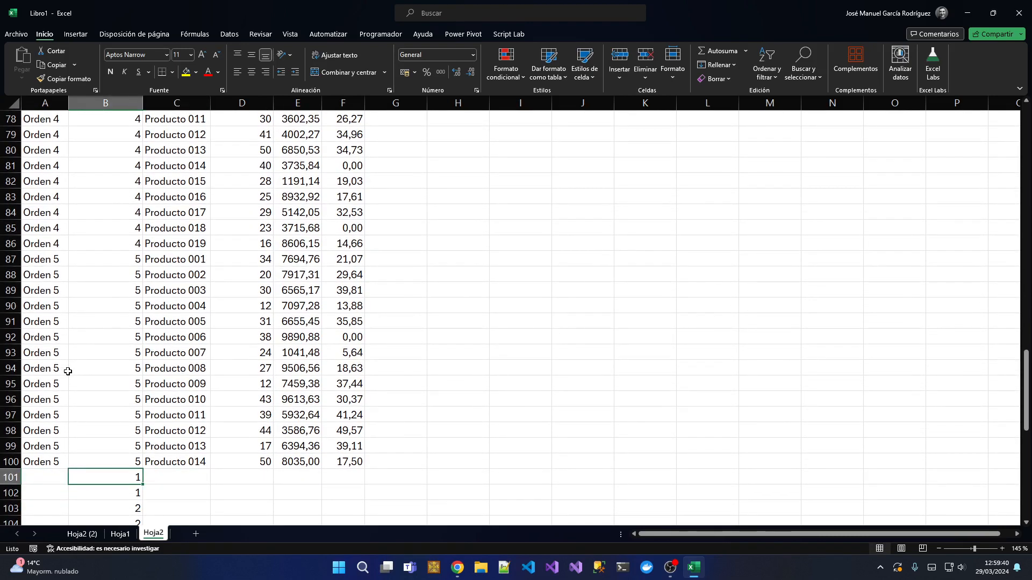
text(1)
key(Return)
text(2)
key(Return)
text(3)
key(Return)
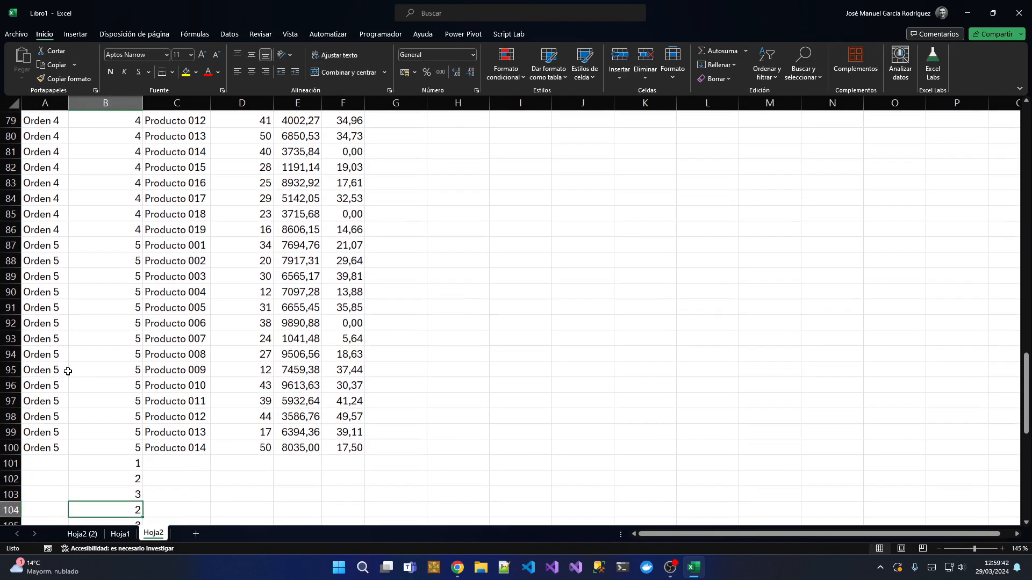
text(4)
key(Return)
text(5)
key(Return)
Step: Clear the leftover helper numbers from B106:B110
key(shift+Down)
key(shift+Down)
key(shift+Down)
key(shift+Down)
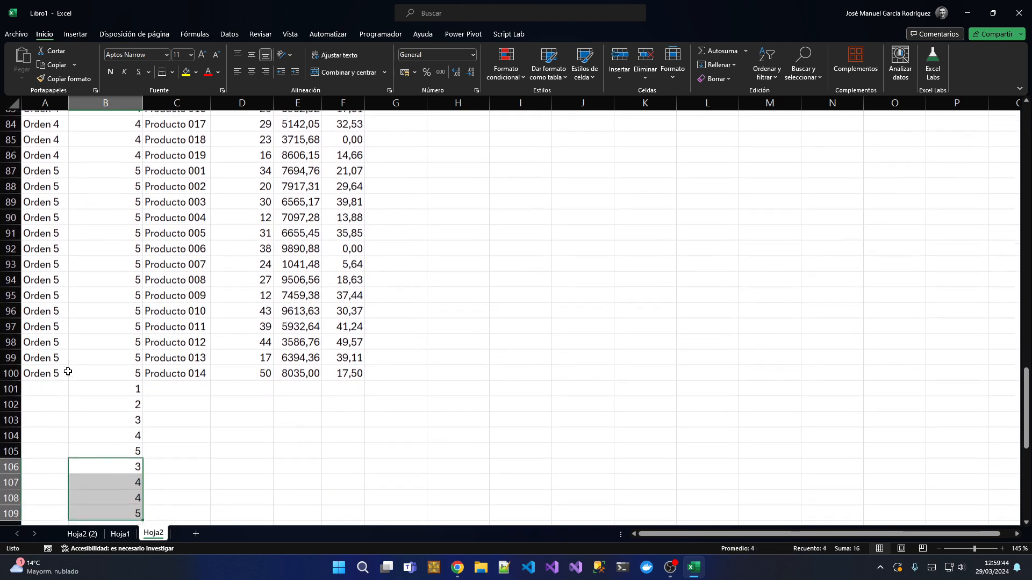
key(Delete)
key(Up)
key(Up)
key(Up)
key(Up)
key(Up)
key(Up)
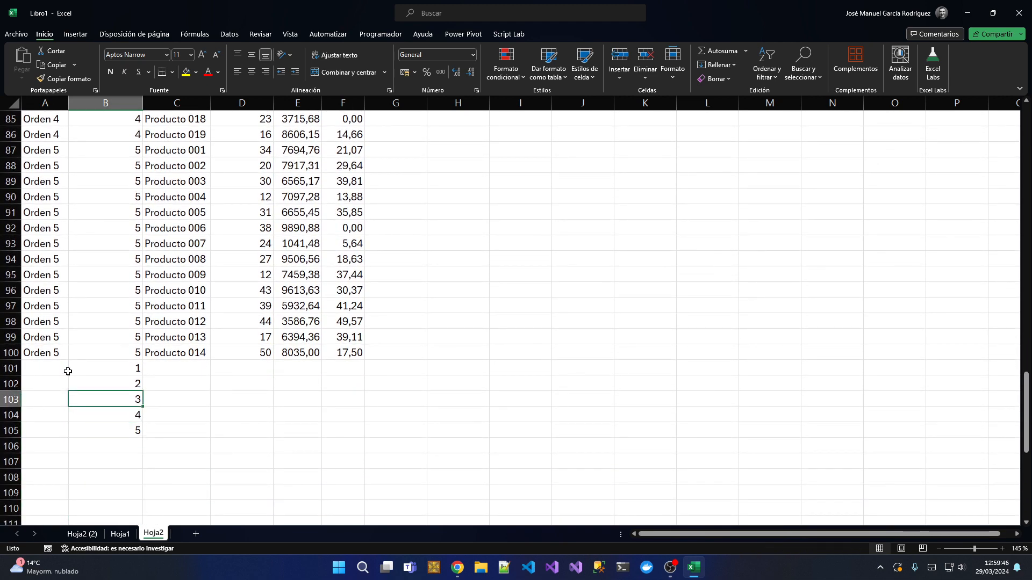
Step: Sort the whole table, including rows 101 to 105, by Fila from smallest to largest with headers
key(ctrl+a)
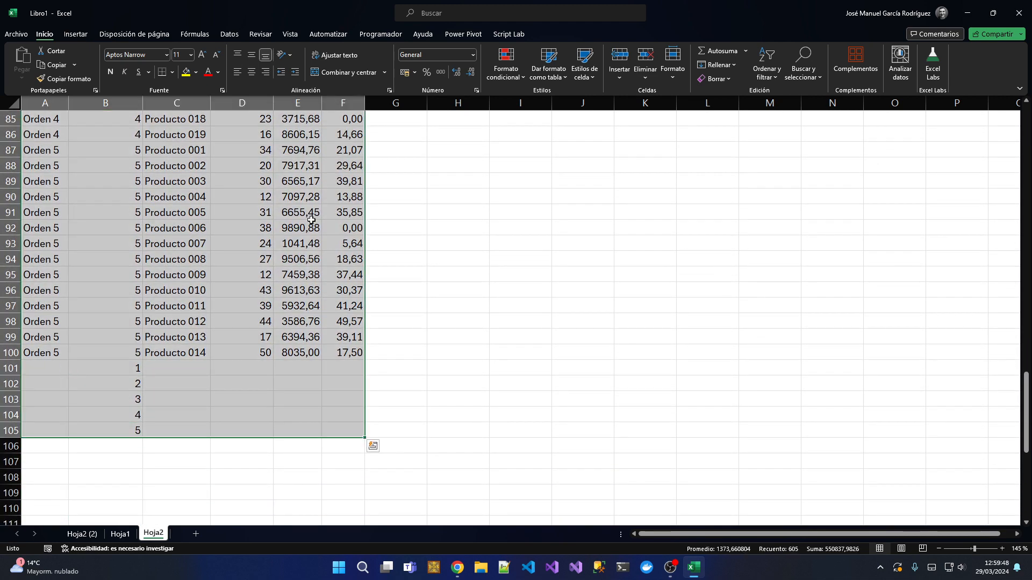
click(767, 70)
click(795, 124)
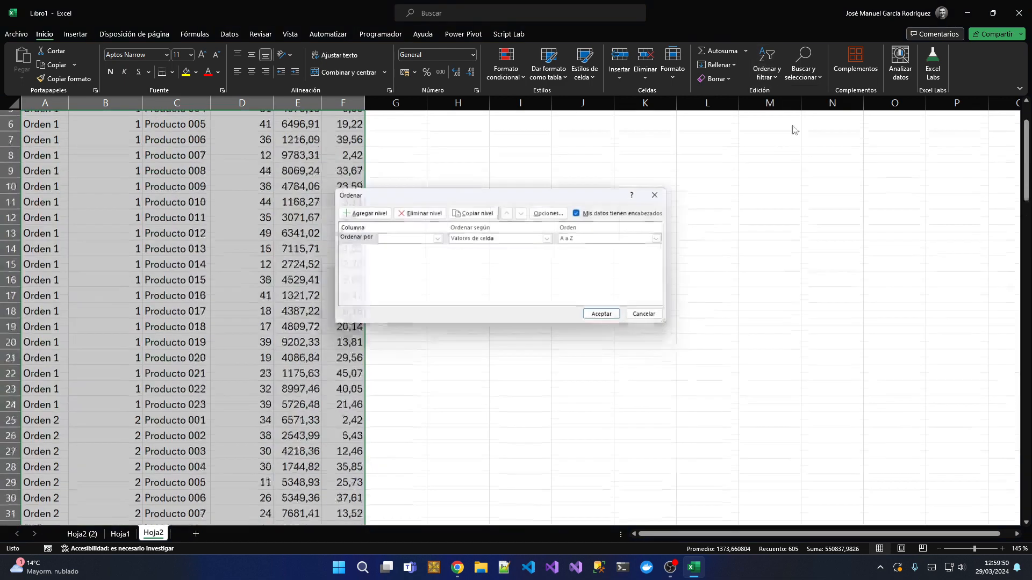
click(403, 238)
click(403, 256)
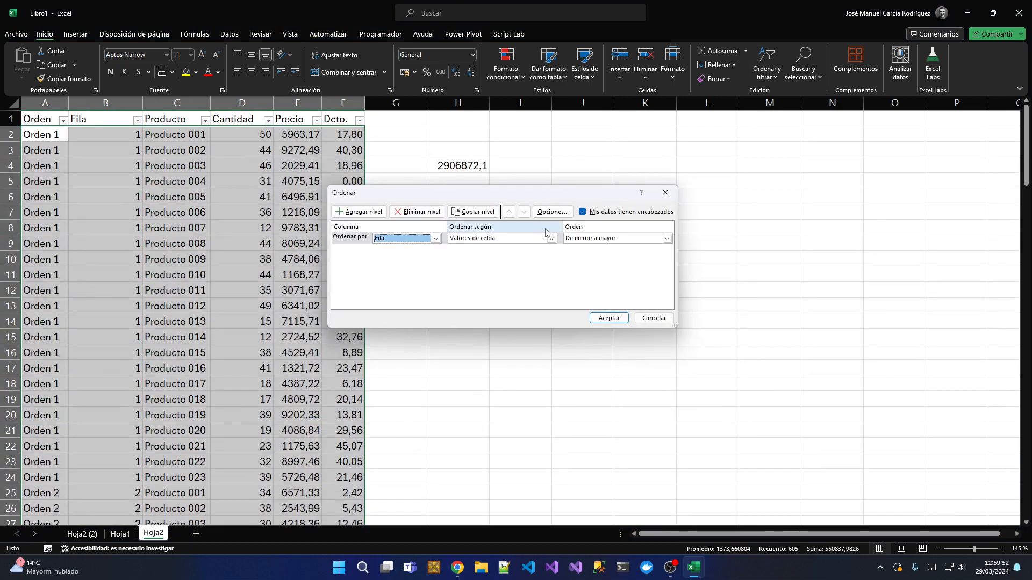
click(608, 318)
Step: Check the separator row after Orden 1 and widen the Dcto. column
click(200, 334)
scroll(124, 315, down, 4)
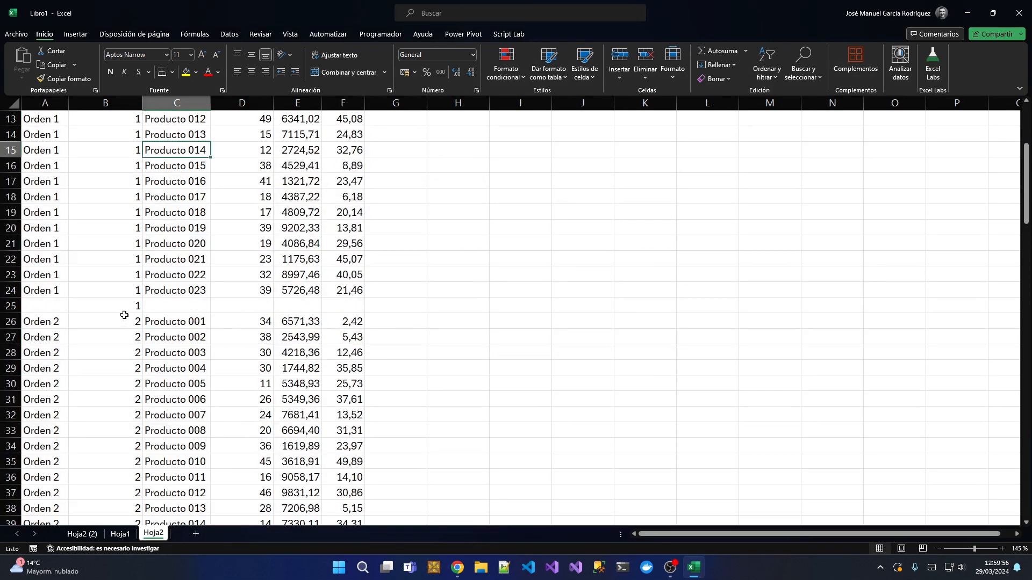
click(124, 315)
click(345, 305)
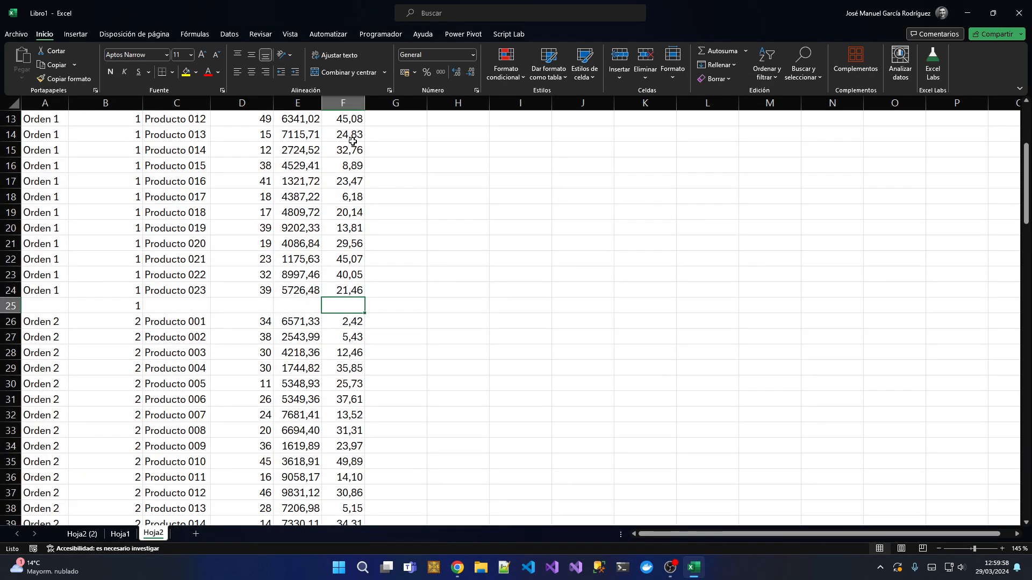
drag(365, 103, 390, 103)
click(318, 231)
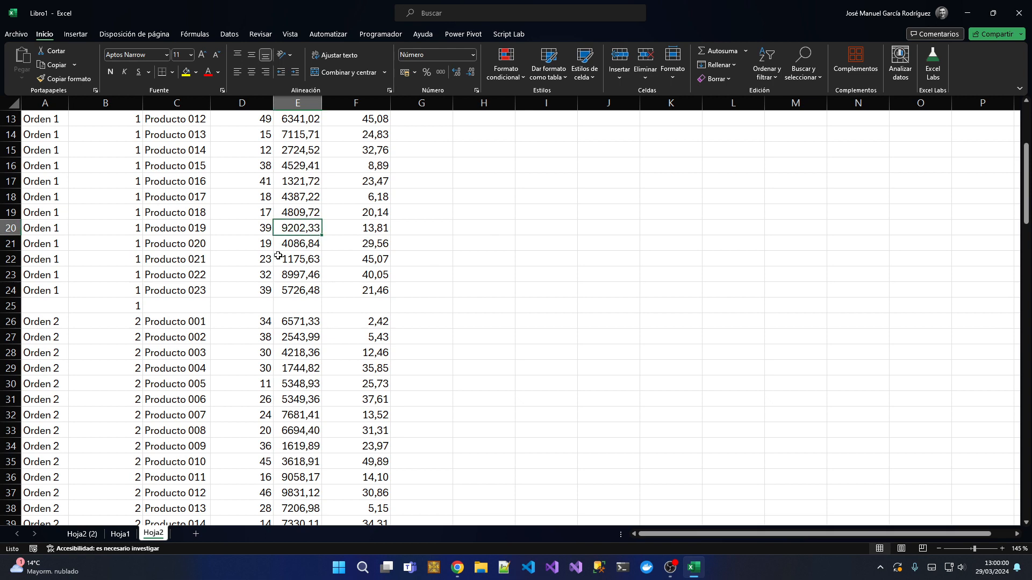
Step: Delete the Fila helper column from the sheet
scroll(248, 274, up, 4)
click(122, 102)
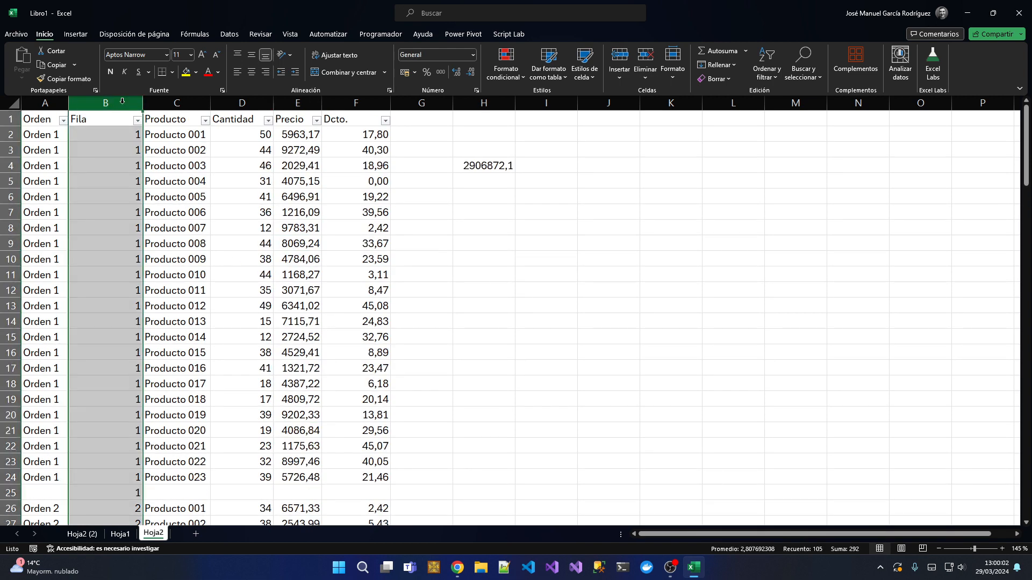
key(ctrl+minus)
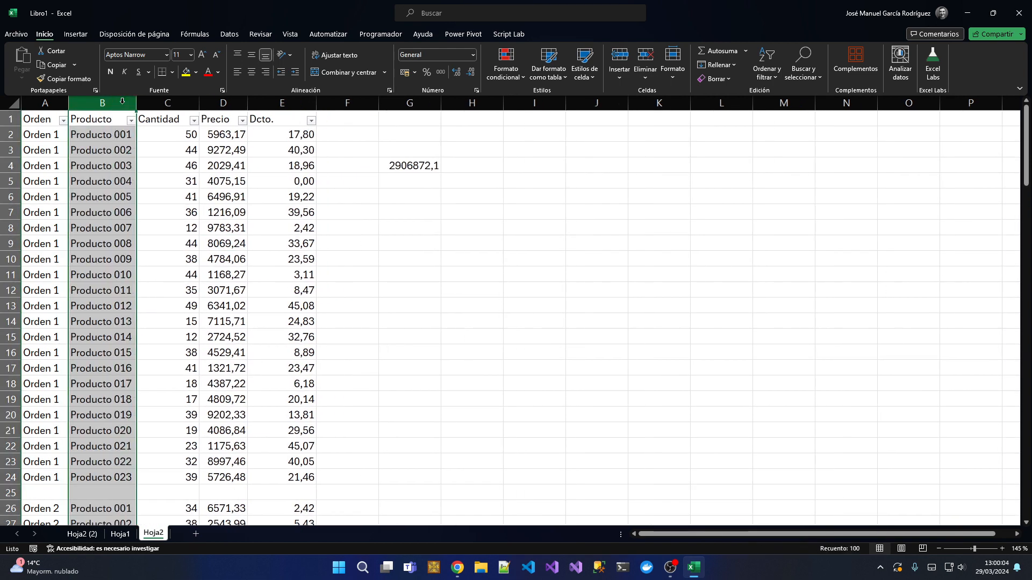
click(128, 179)
scroll(202, 263, down, 2)
scroll(226, 263, up, 2)
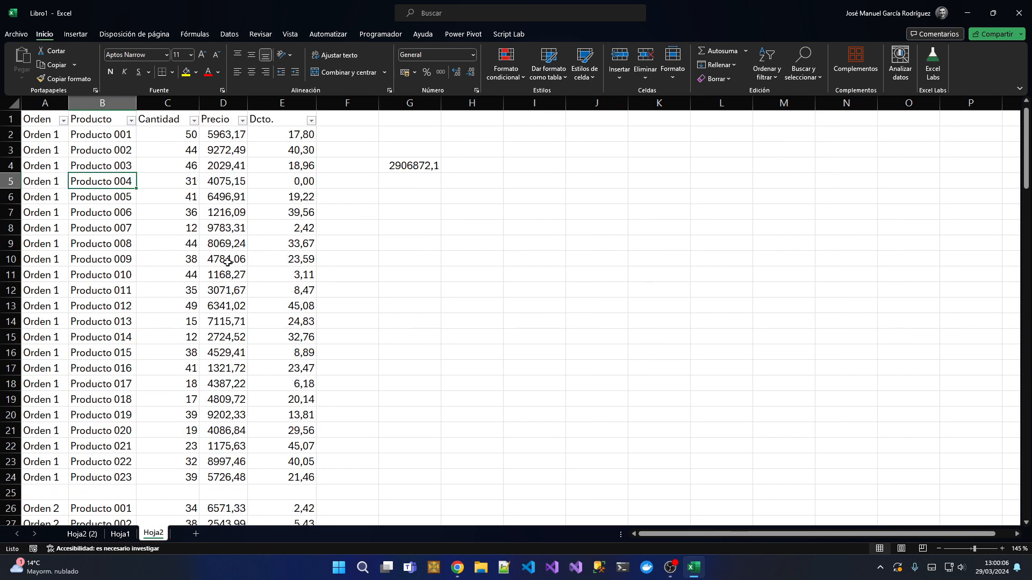
Step: Copy the text of the SUMAPRODUCTO formula in G4, leaving the cell as it is
click(407, 167)
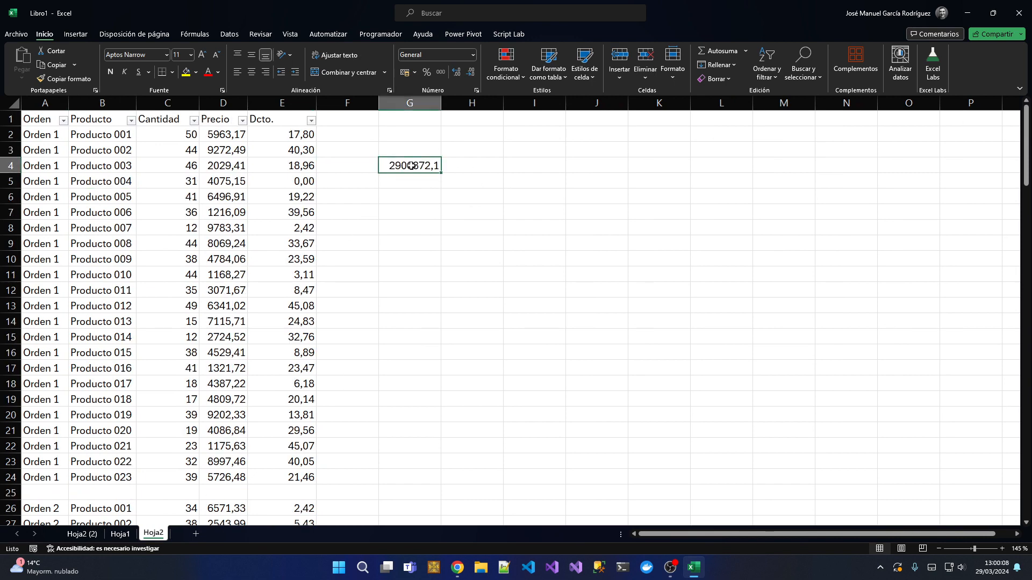
double_click(412, 167)
key(Home)
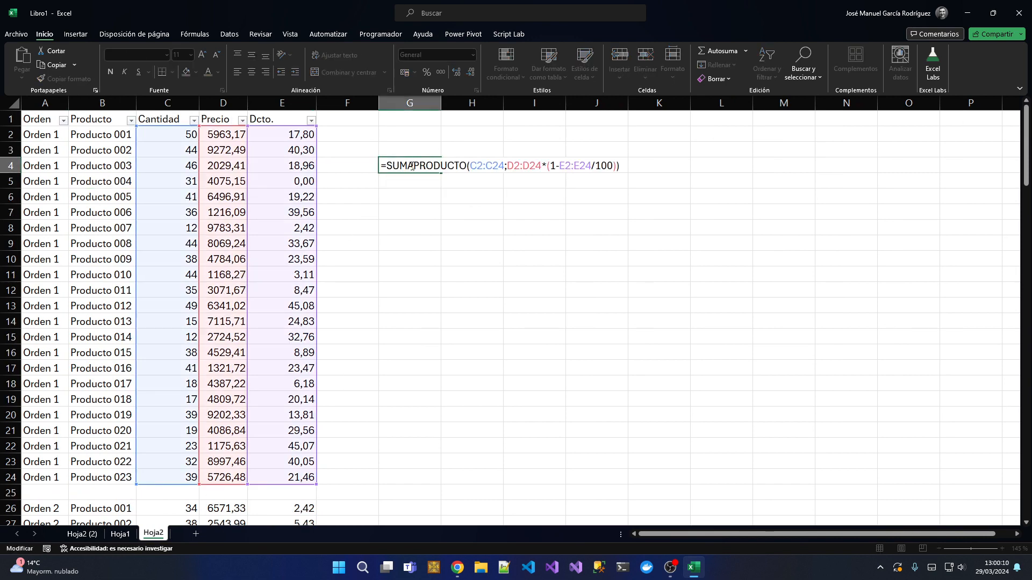
key(shift+End)
key(ctrl+c)
key(Escape)
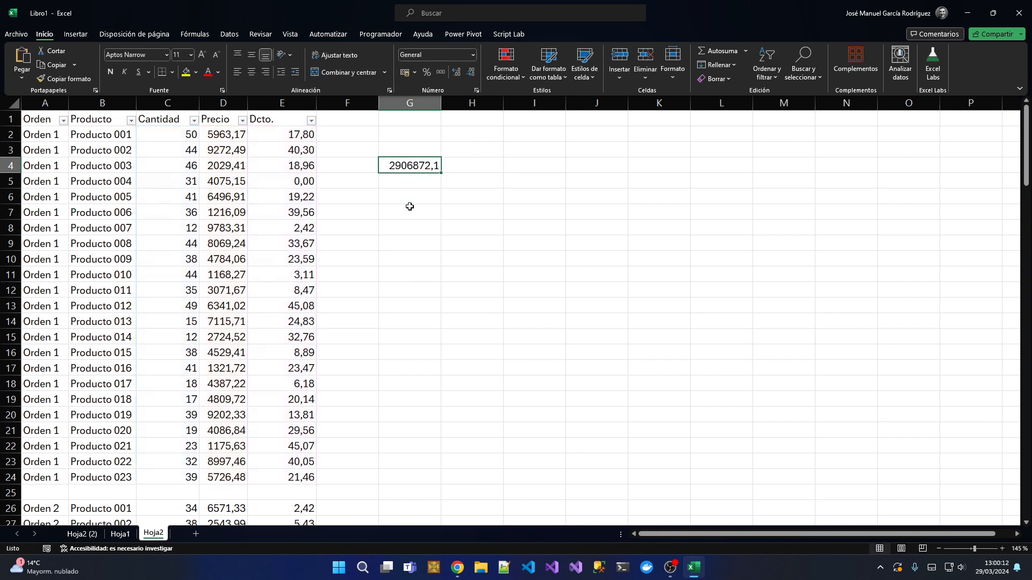
Step: Select only the blank cells (Celdas en blanco) in the Dcto. column with Go To Special
click(260, 107)
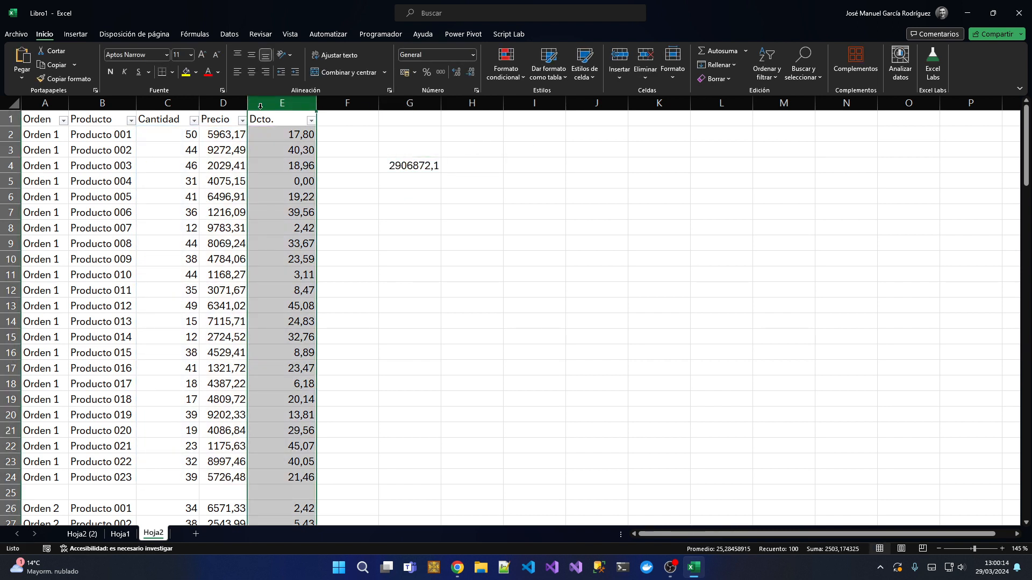
key(F5)
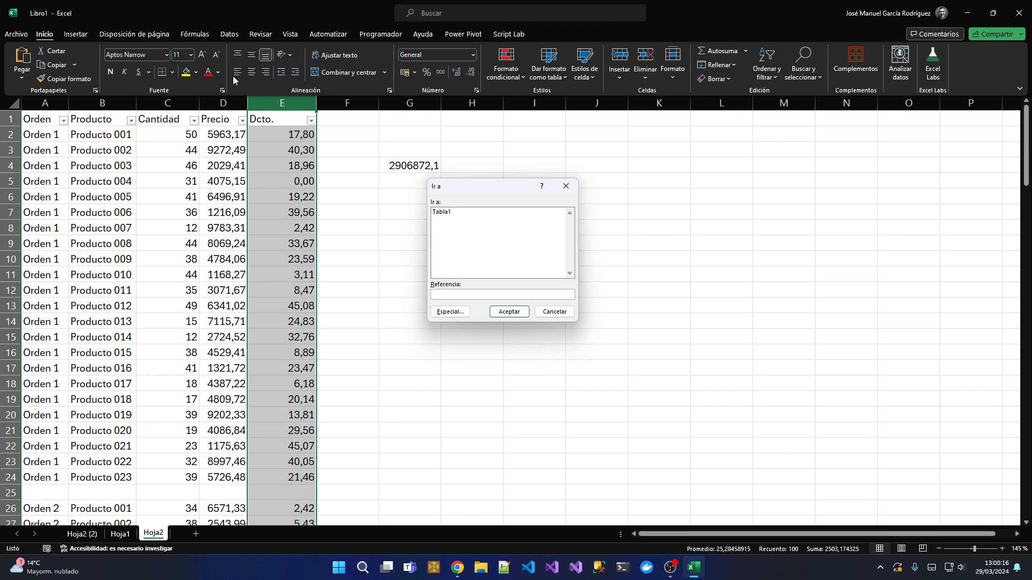
click(449, 311)
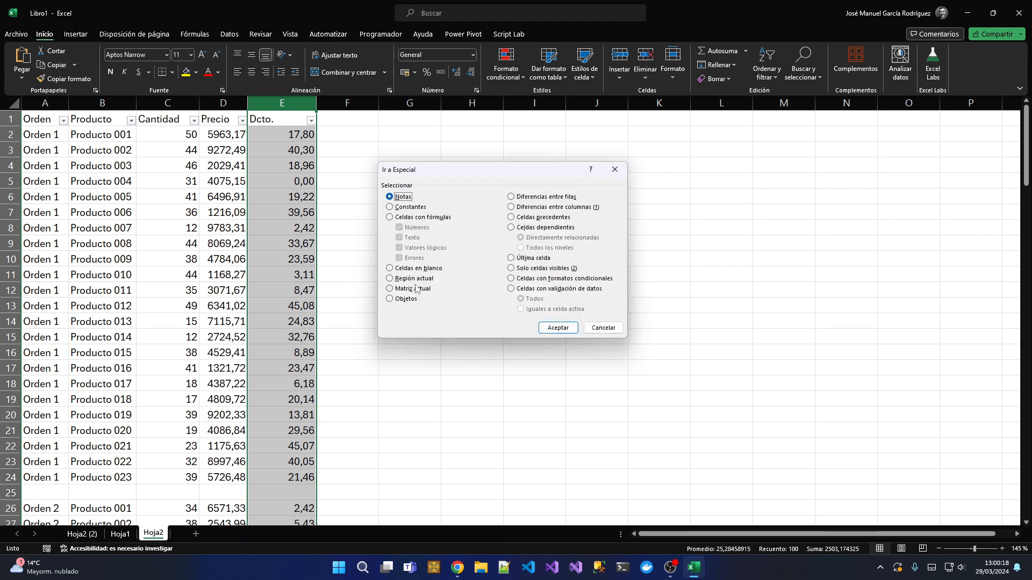
click(555, 328)
scroll(550, 319, down, 1)
scroll(551, 320, down, 4)
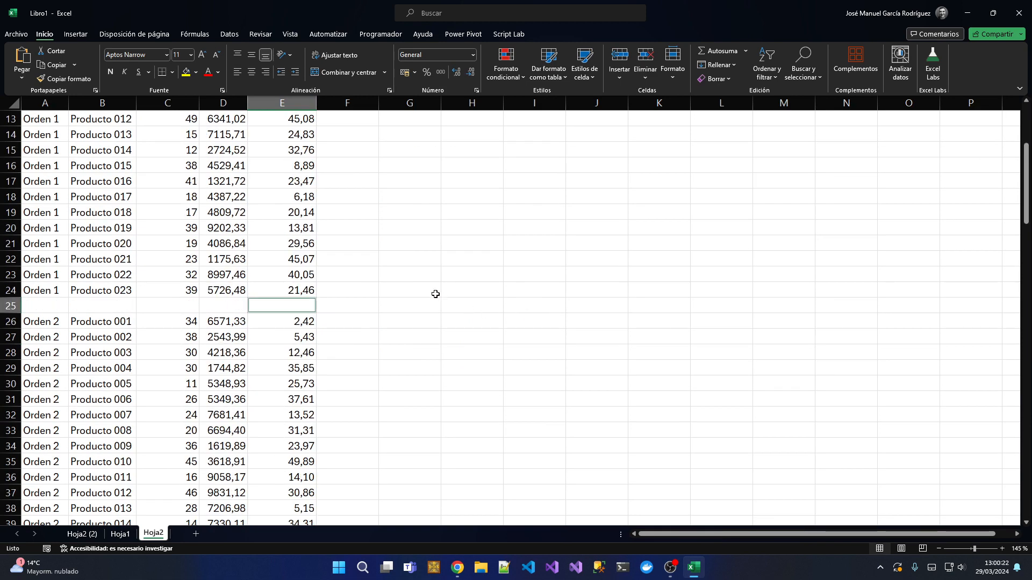
Step: Fill all the selected blank Dcto. cells with the copied formula =SUMAPRODUCTO(C2:C24;D2:D24*(1-E2:E24/100))
key(F2)
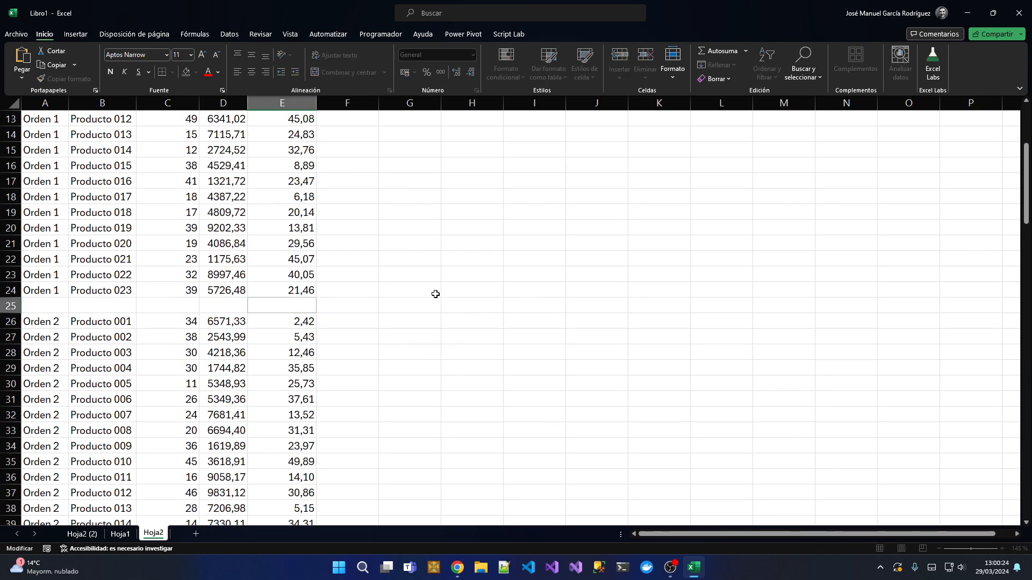
key(ctrl+v)
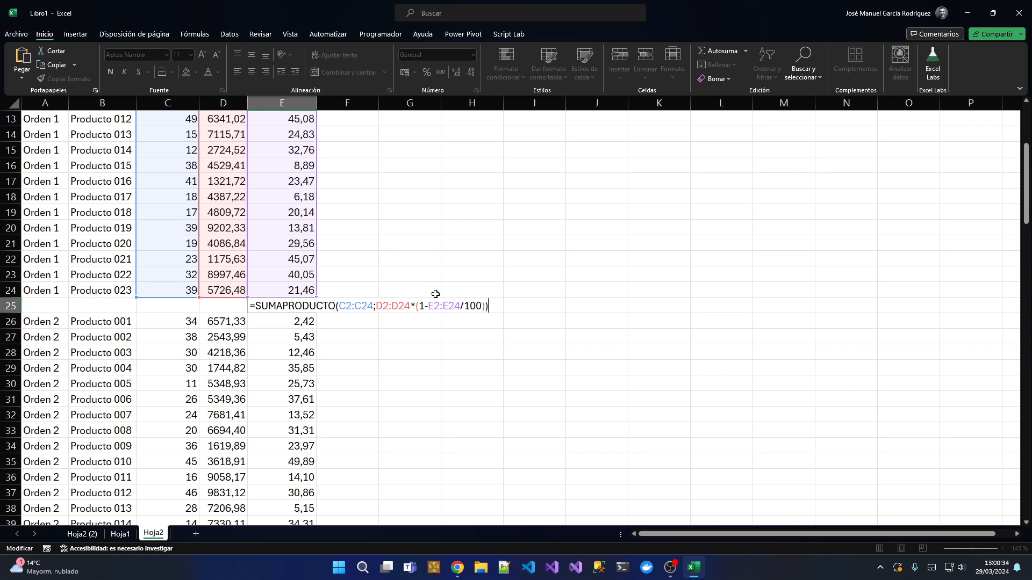
scroll(435, 294, down, 16)
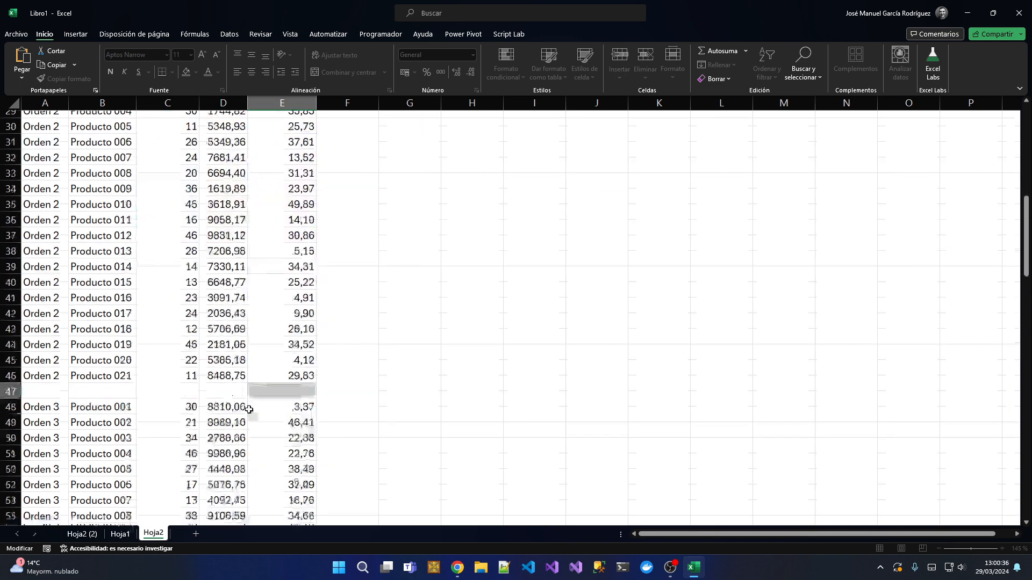
scroll(261, 407, up, 20)
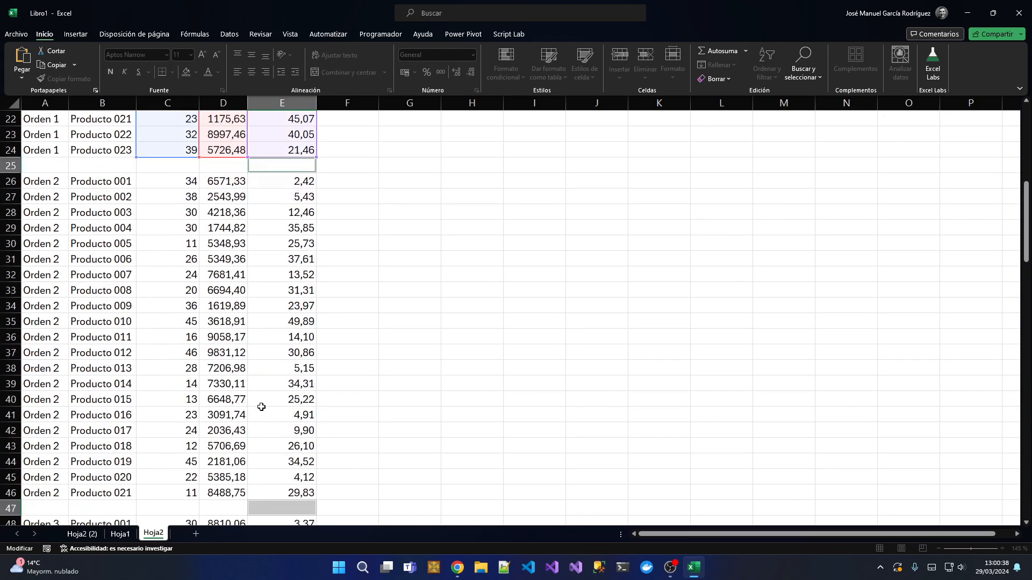
scroll(267, 393, down, 4)
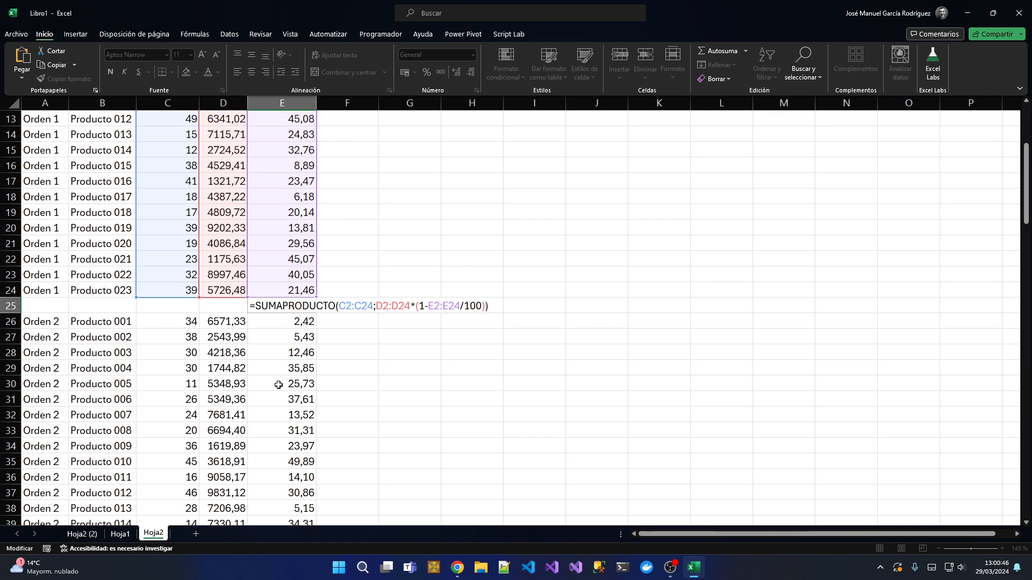
key(Return)
Step: Compare the totals in the Dcto. column for Orden 1 and Orden 2 with the pivot table subtotals on Hoja2 (2)
scroll(278, 385, up, 1)
scroll(280, 366, down, 2)
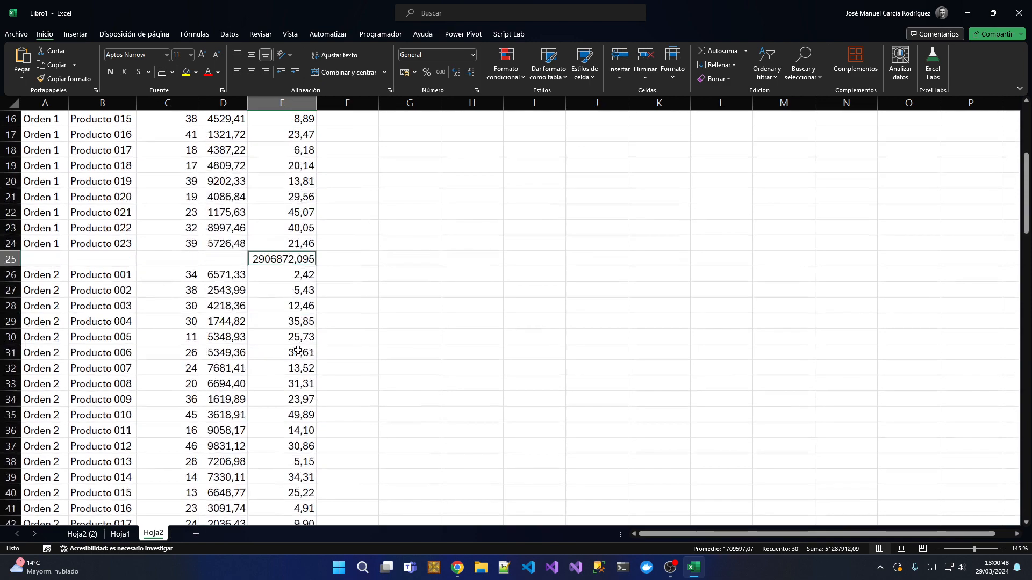
scroll(304, 328, up, 4)
scroll(365, 268, up, 1)
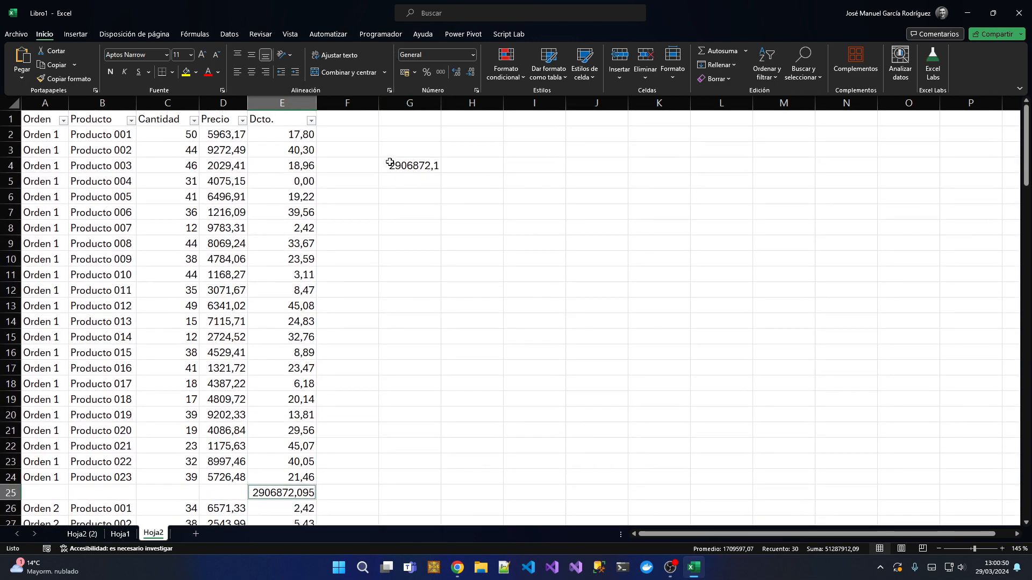
scroll(424, 239, down, 10)
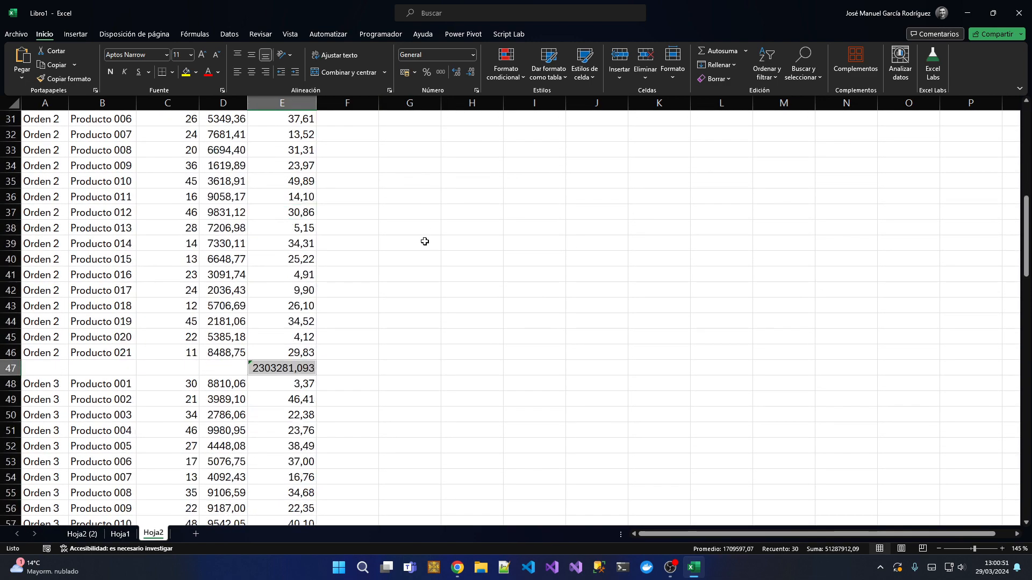
click(268, 369)
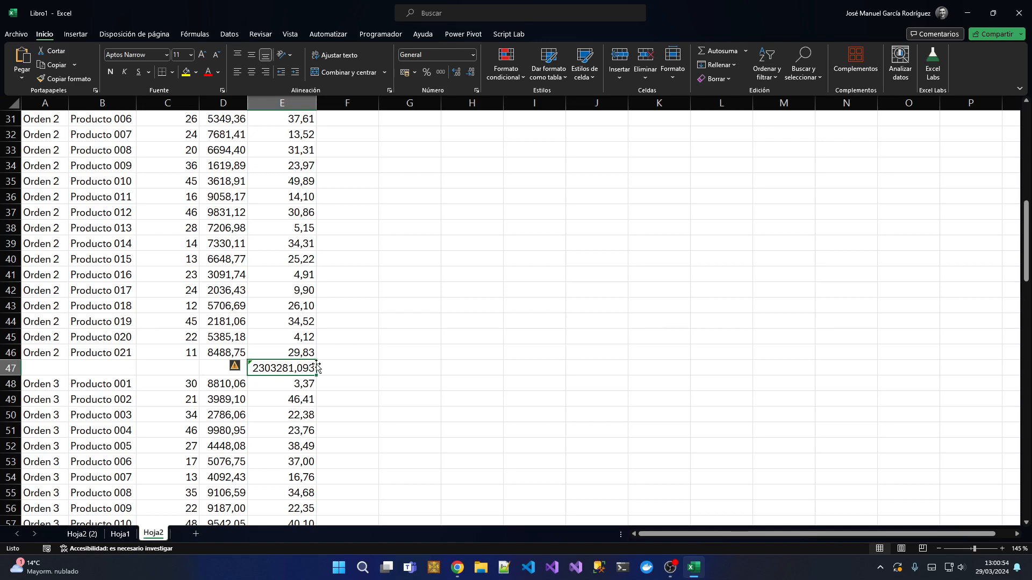
click(82, 534)
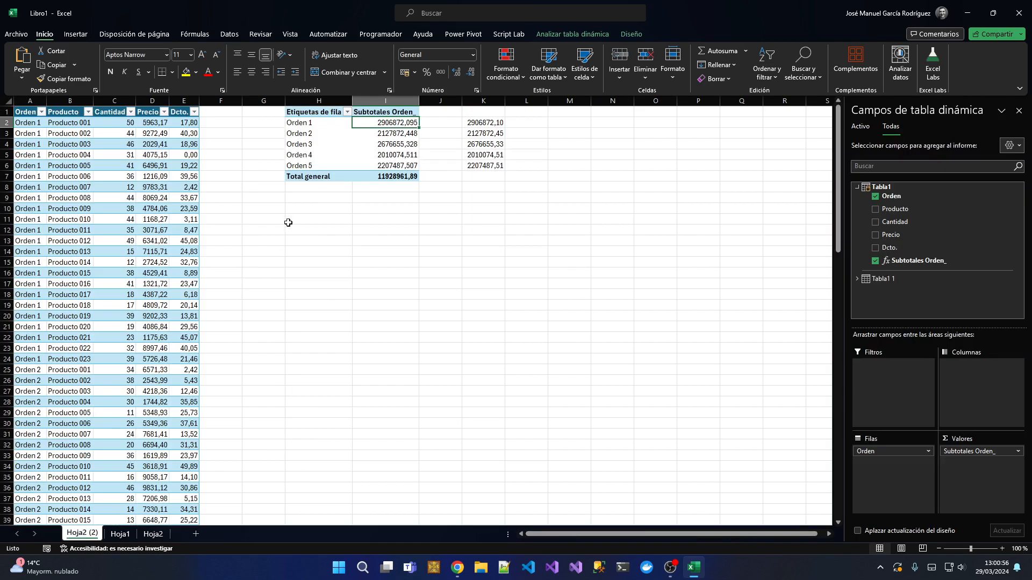
click(390, 135)
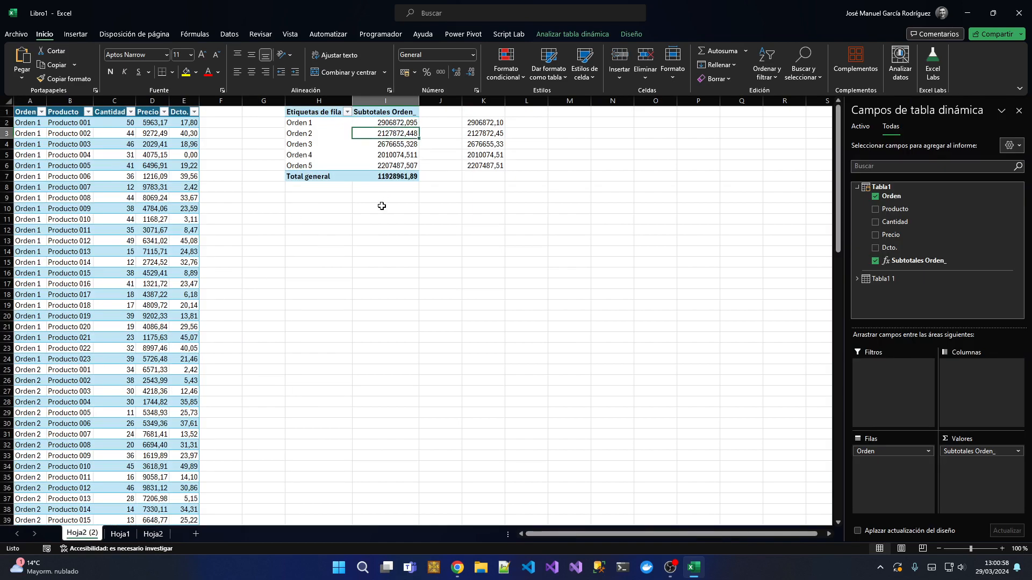
click(165, 534)
scroll(370, 384, up, 10)
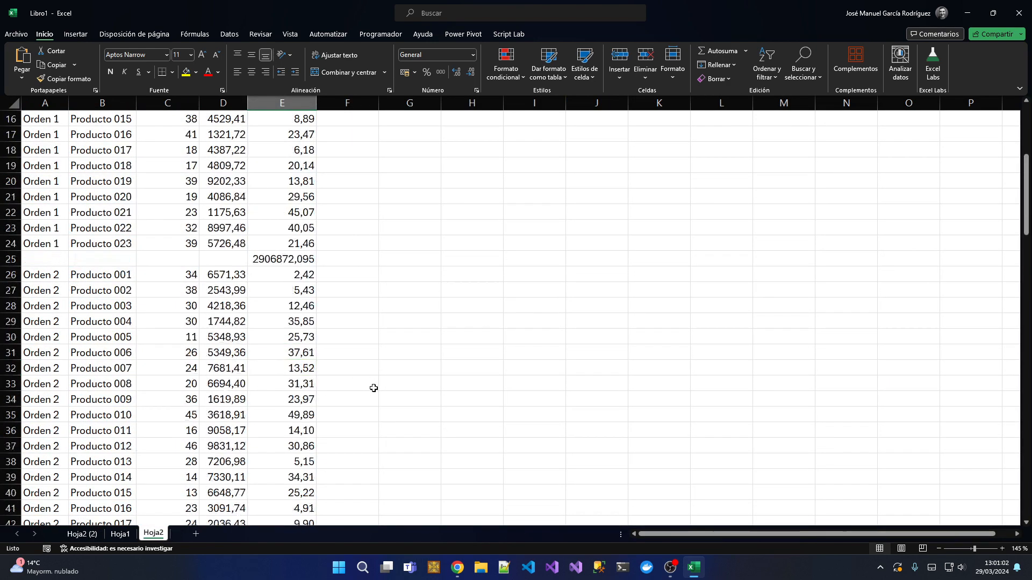
Step: Inspect the row ranges referenced by the SUMAPRODUCTO formulas in E25 and E47 against the rows of Orden 1 and Orden 2
scroll(346, 386, down, 2)
double_click(284, 399)
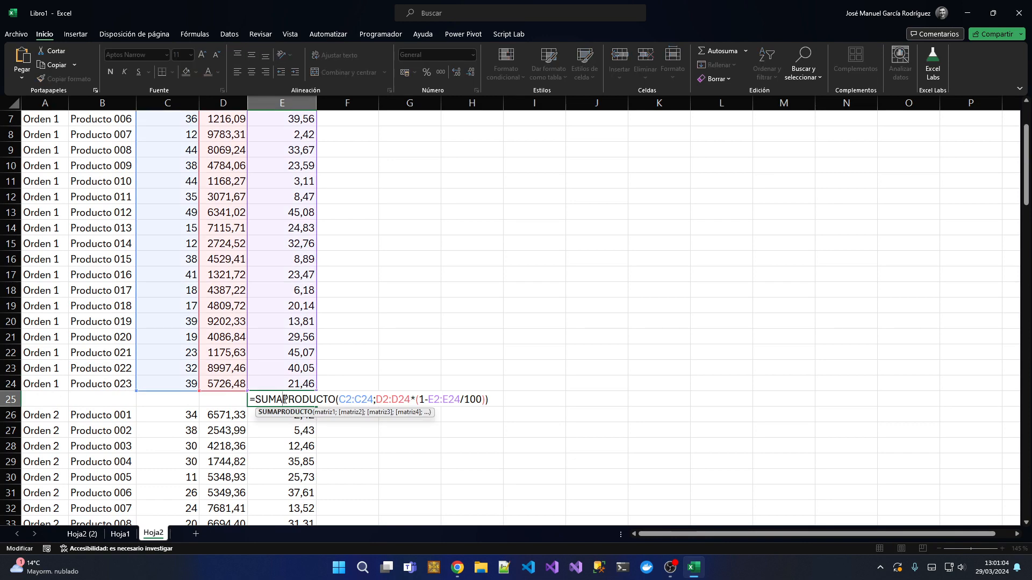
scroll(305, 141, up, 2)
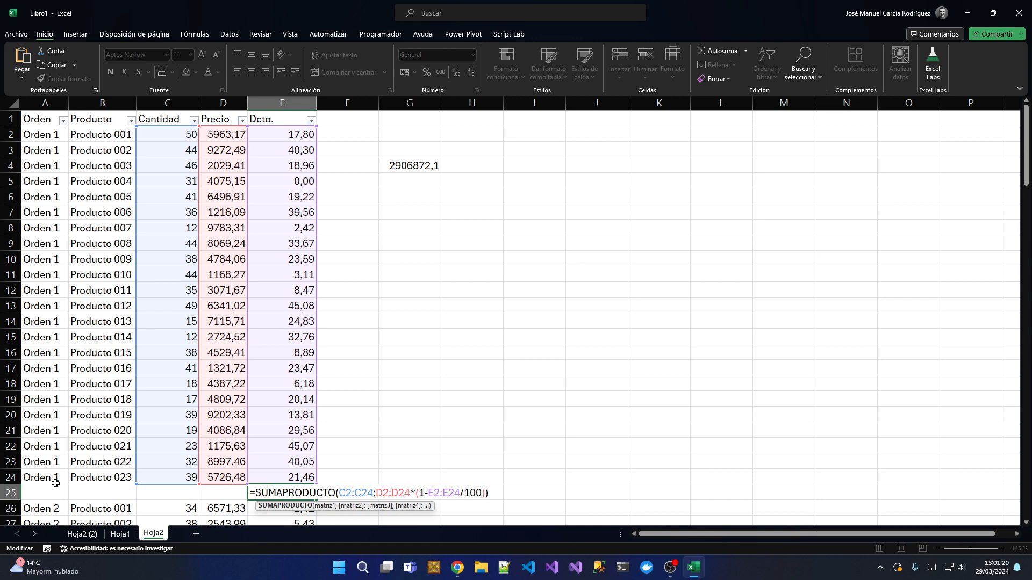
scroll(261, 472, down, 9)
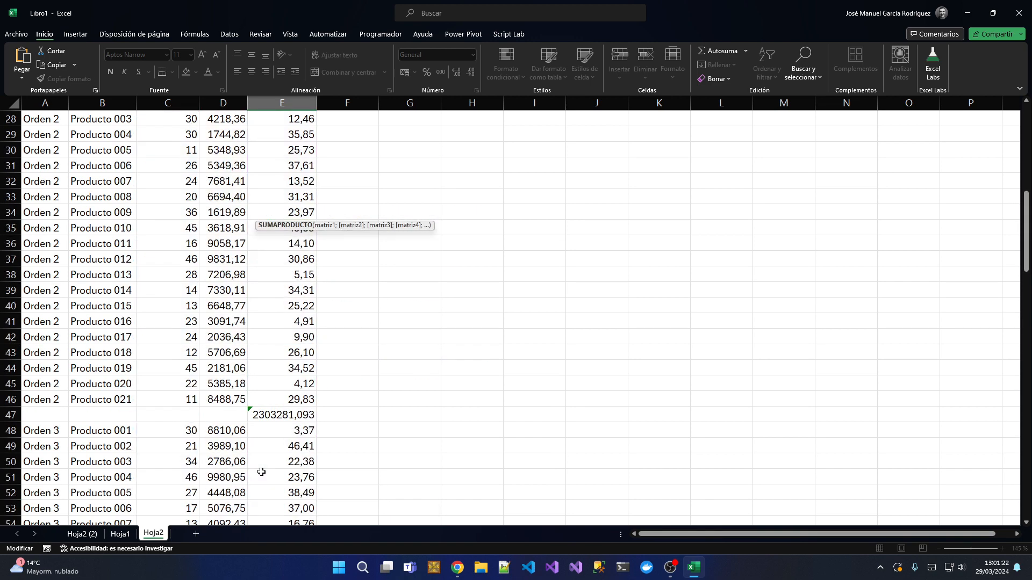
double_click(276, 415)
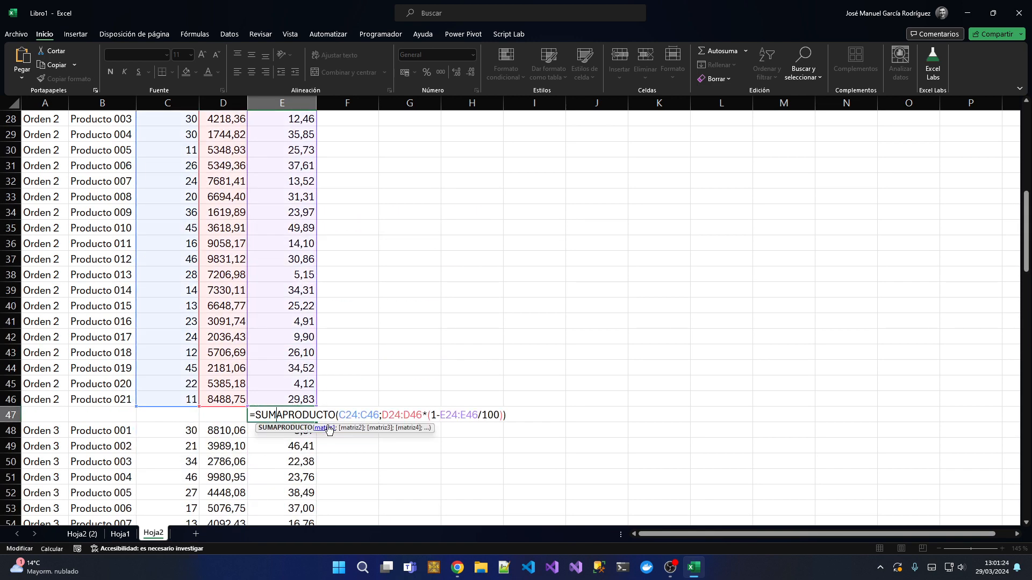
scroll(285, 336, up, 4)
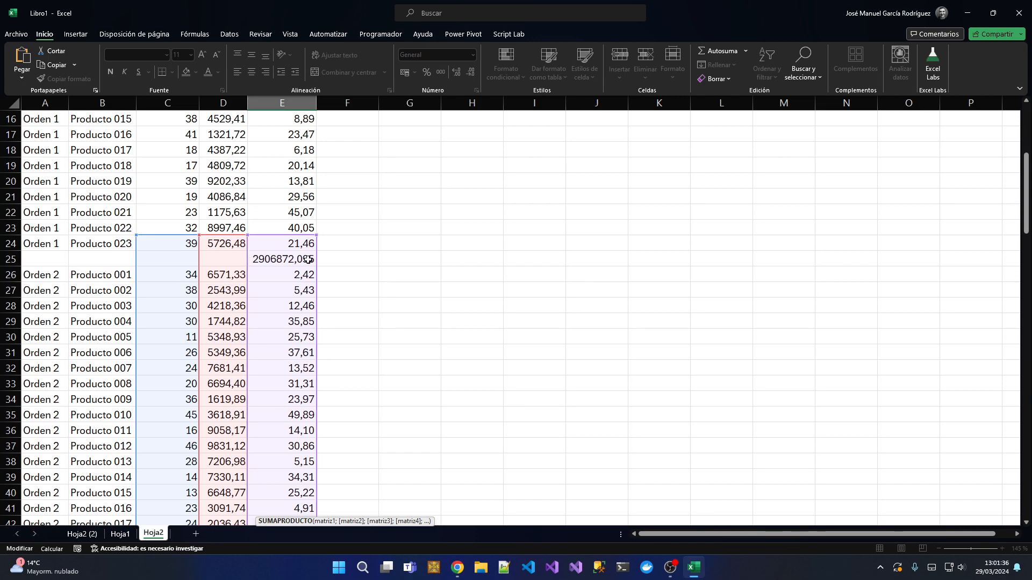
scroll(305, 261, down, 4)
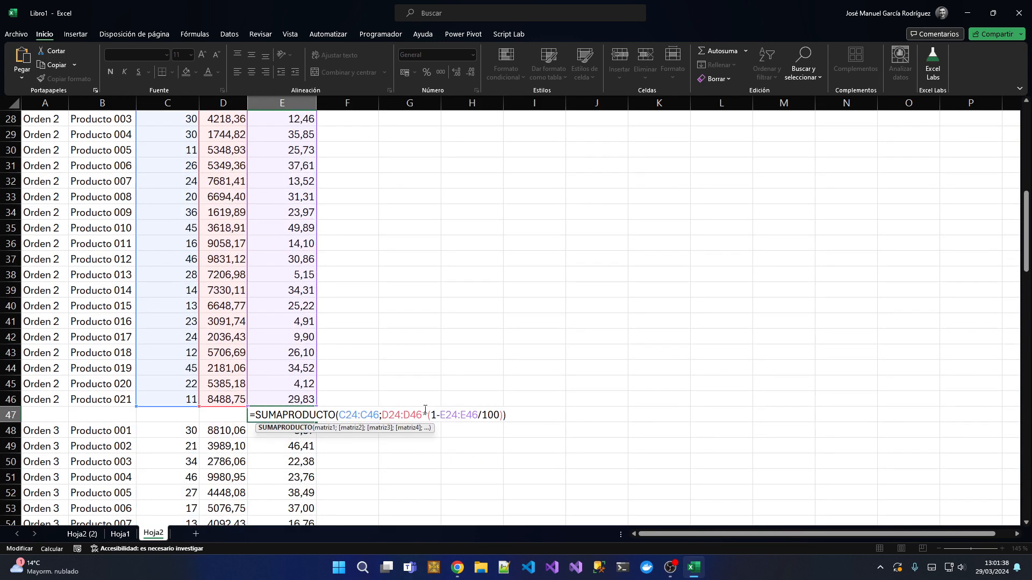
scroll(425, 409, up, 3)
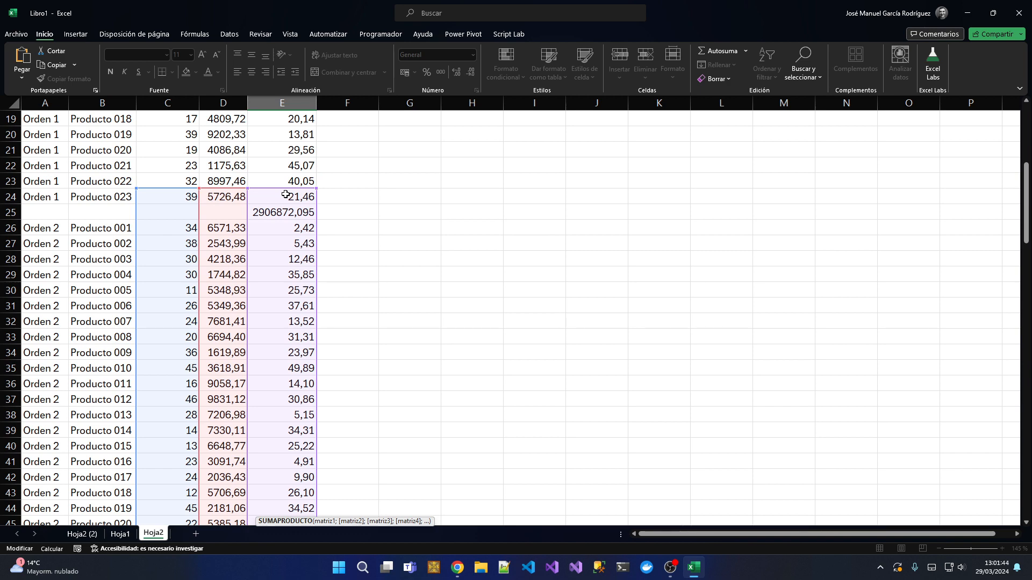
scroll(285, 195, down, 4)
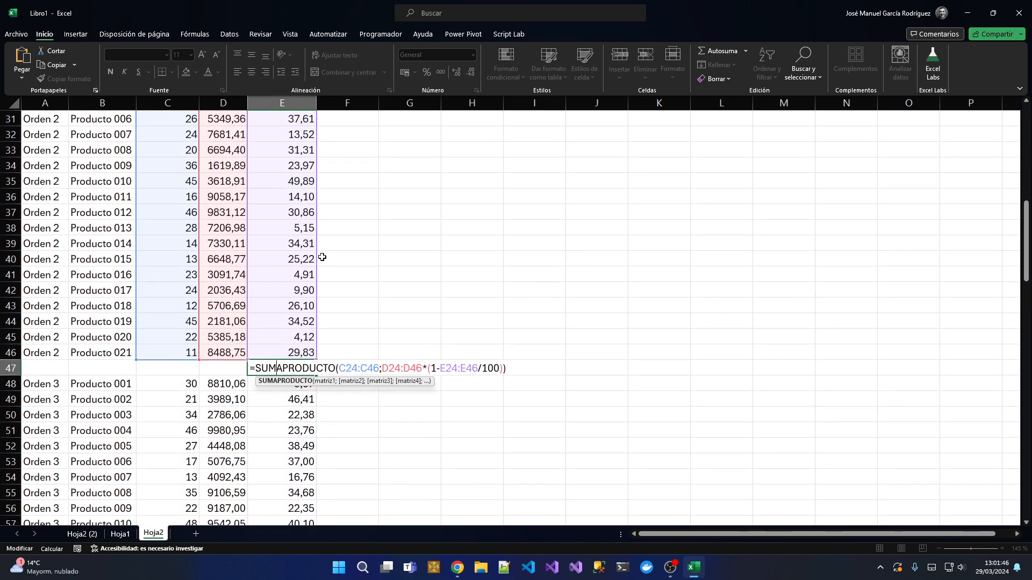
key(ctrl+Return)
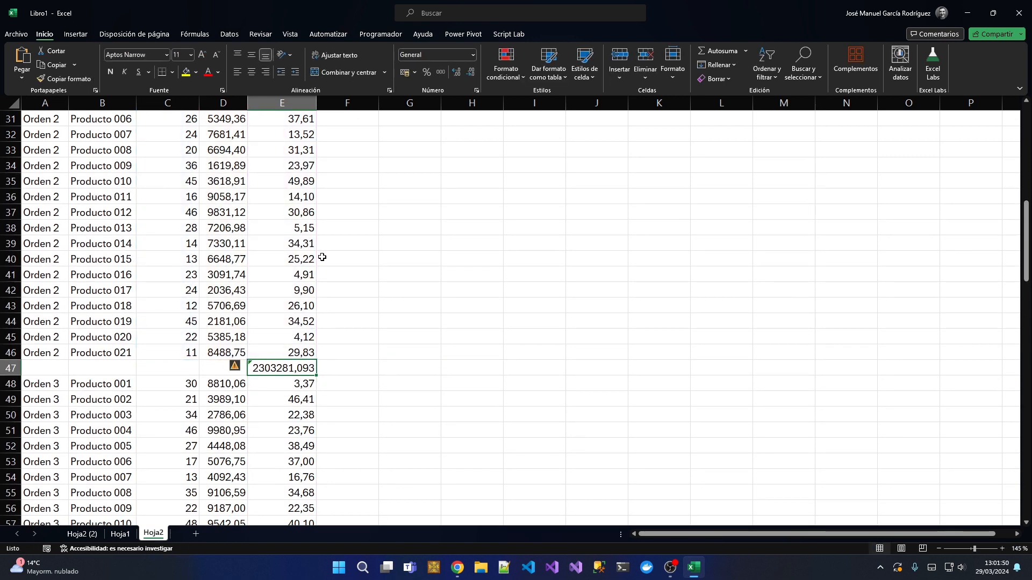
Step: Undo the SUMAPRODUCTO fill in the blank Dcto. cells
key(ctrl+z)
key(ctrl+z)
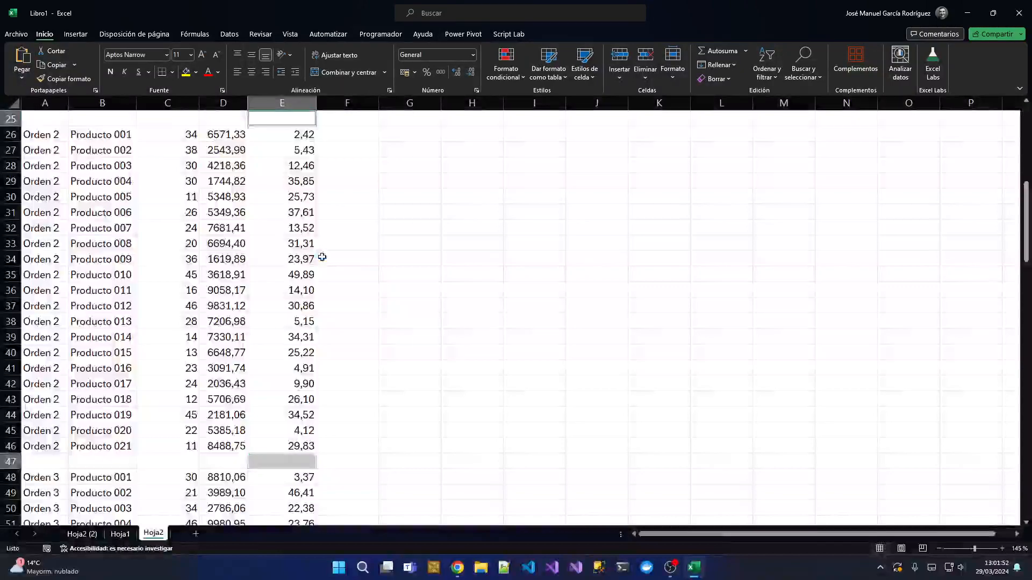
scroll(321, 258, up, 8)
scroll(330, 258, down, 4)
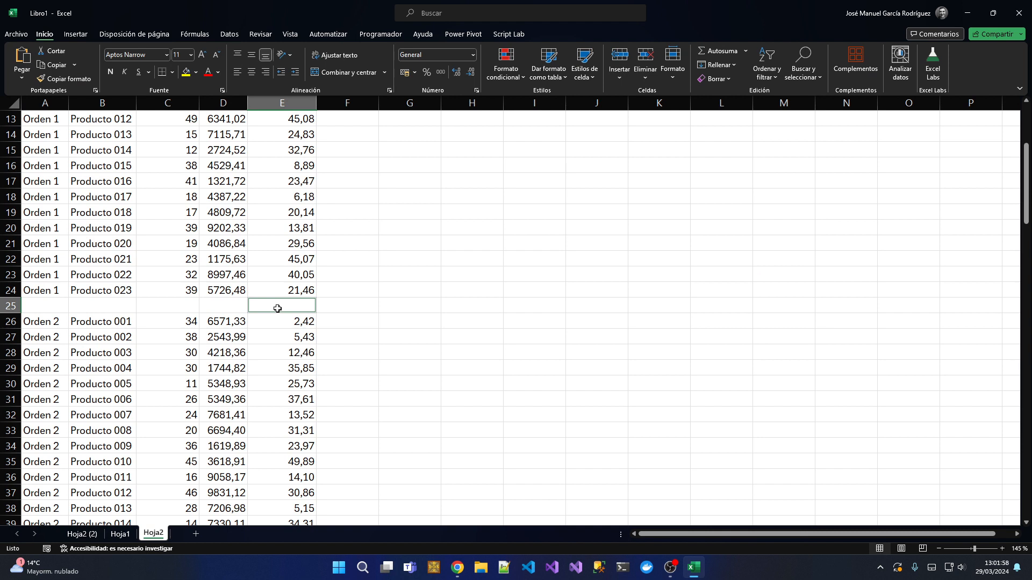
double_click(277, 308)
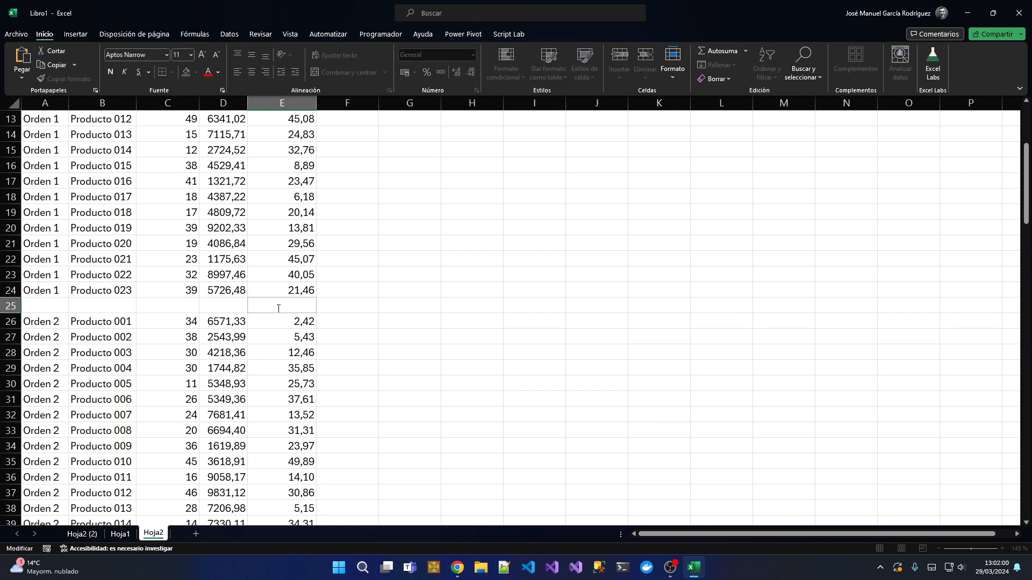
text(=let)
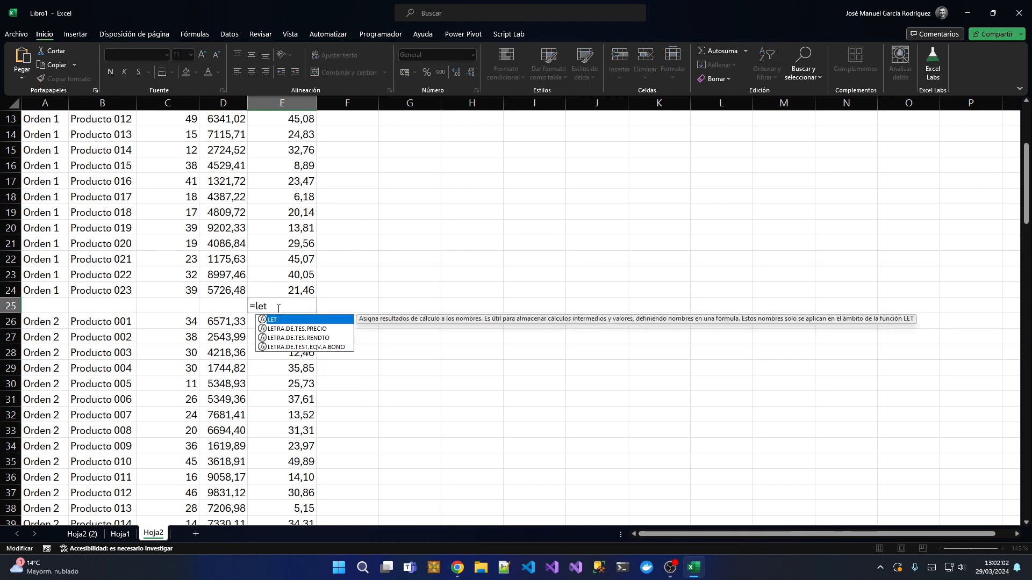
text((orden)
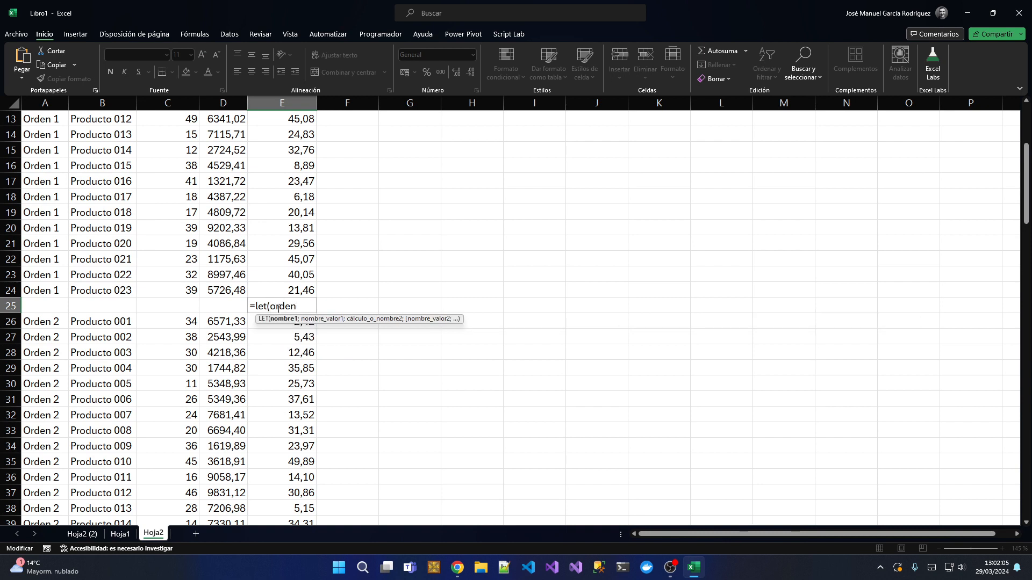
key(Escape)
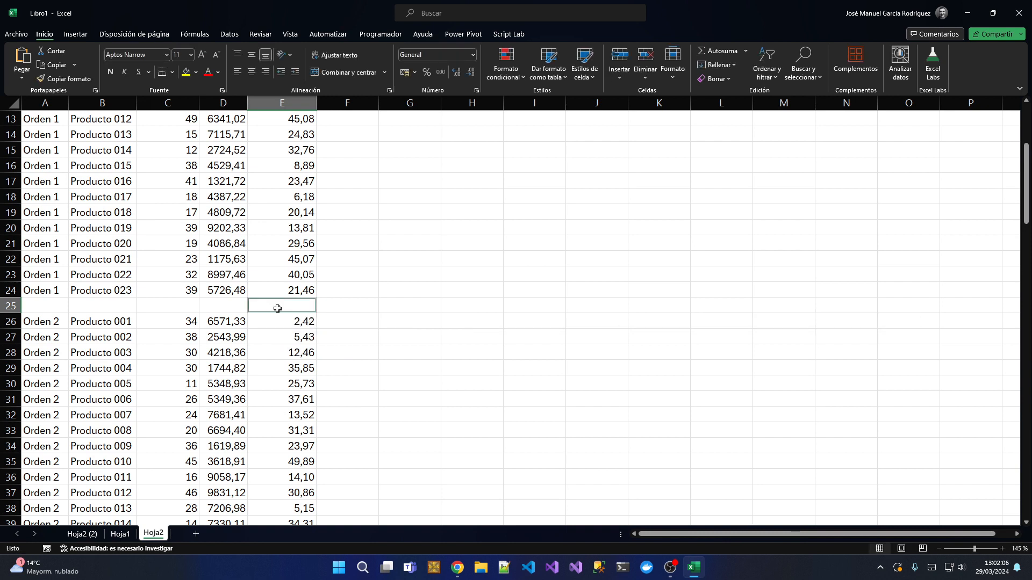
Step: Enter the formula =A24 in E25 to retrieve the order name from the row above
key(Down)
key(Up)
text(=)
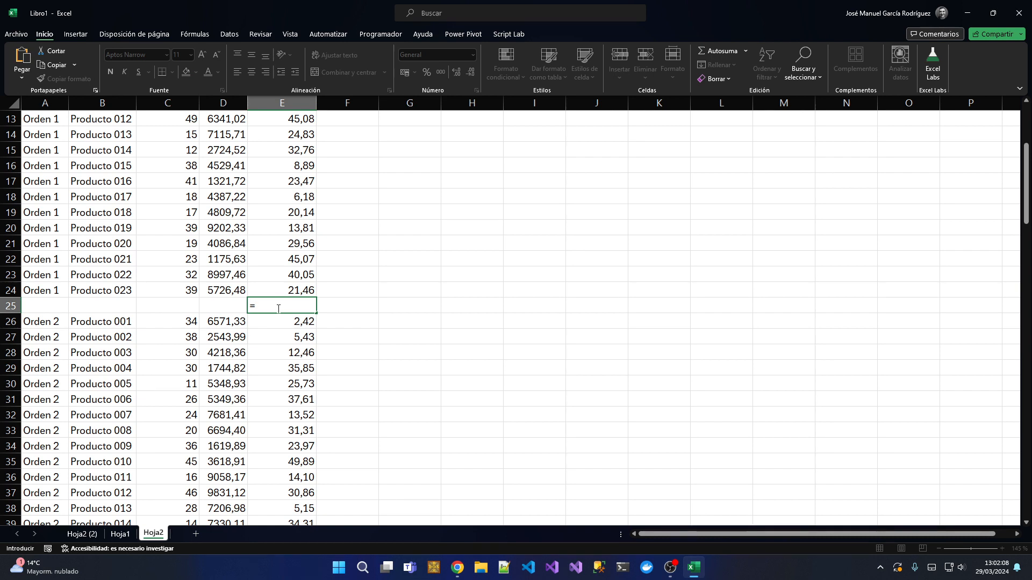
key(Up)
key(Left)
key(Left)
key(Left)
key(Left)
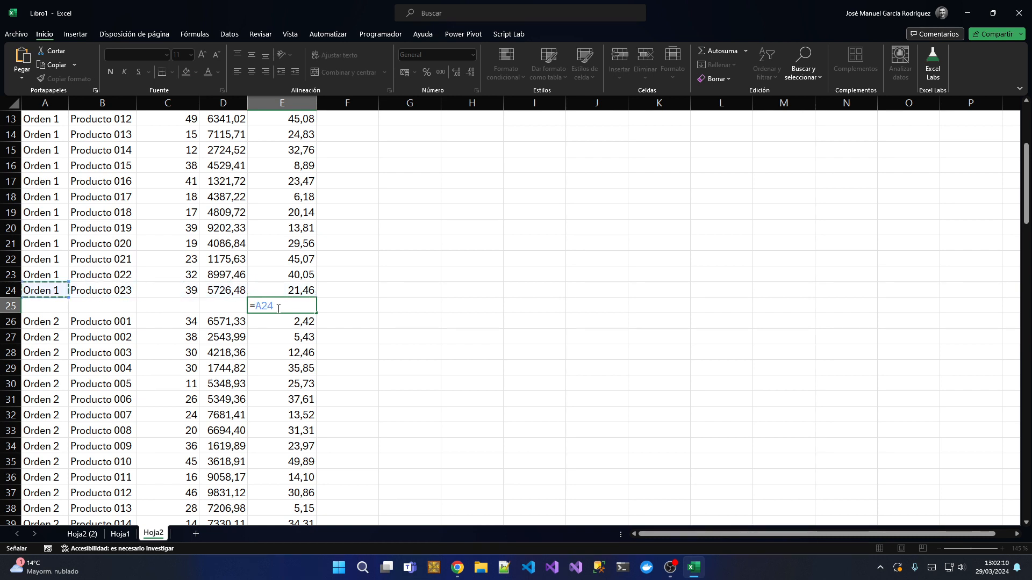
key(ctrl+Return)
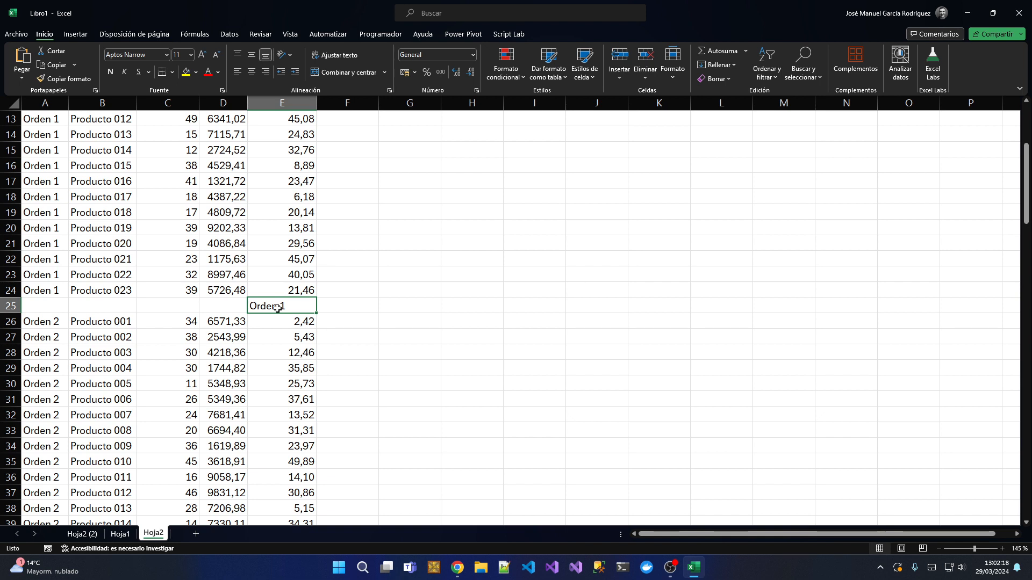
Step: Enter =DESREF(D25;-1;-3) in E25 to retrieve the order name one row up and three columns left of D25
text(=)
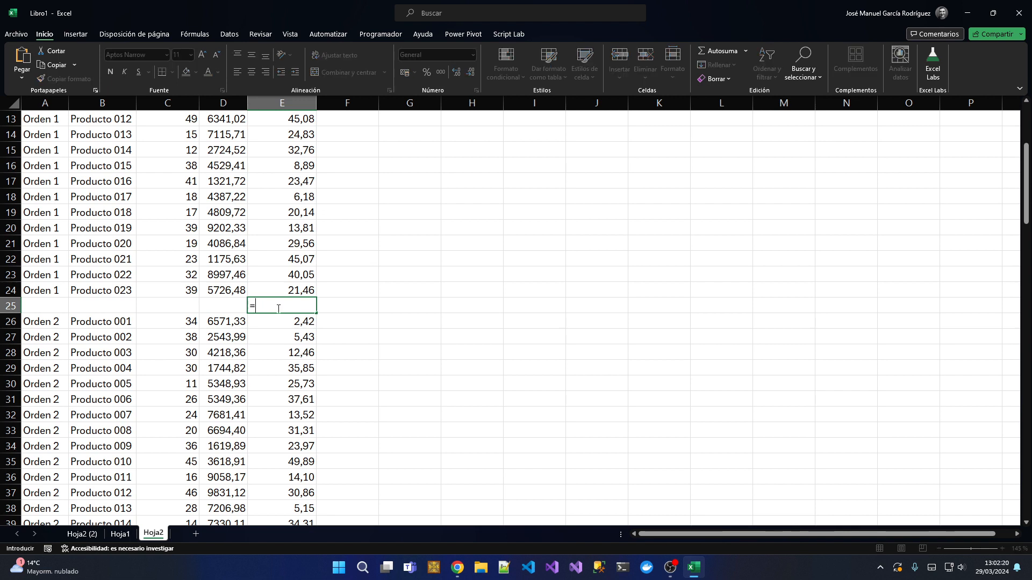
text(de)
key(Down)
key(Down)
key(Down)
key(Down)
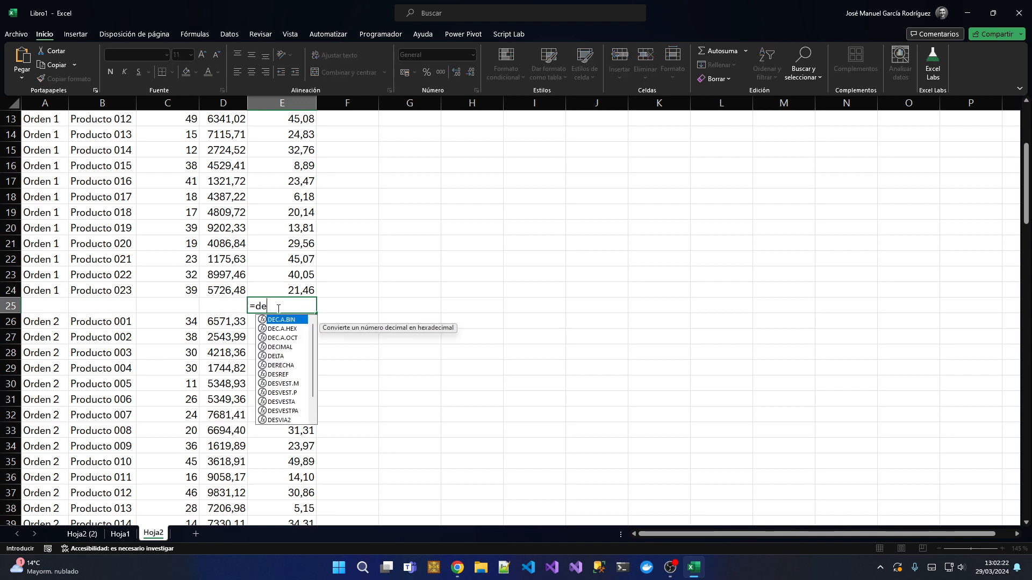
key(Down)
key(Down)
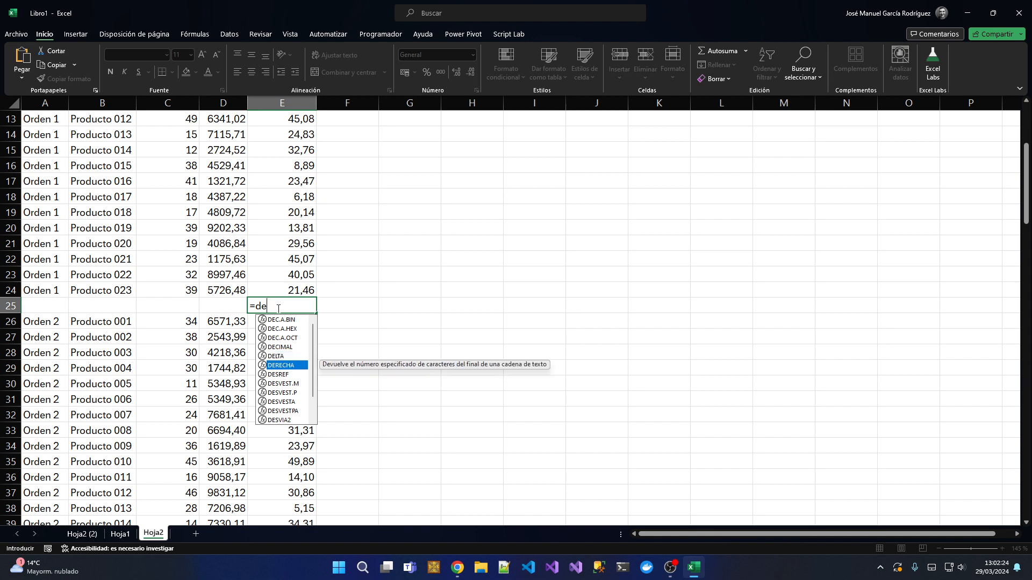
key(Tab)
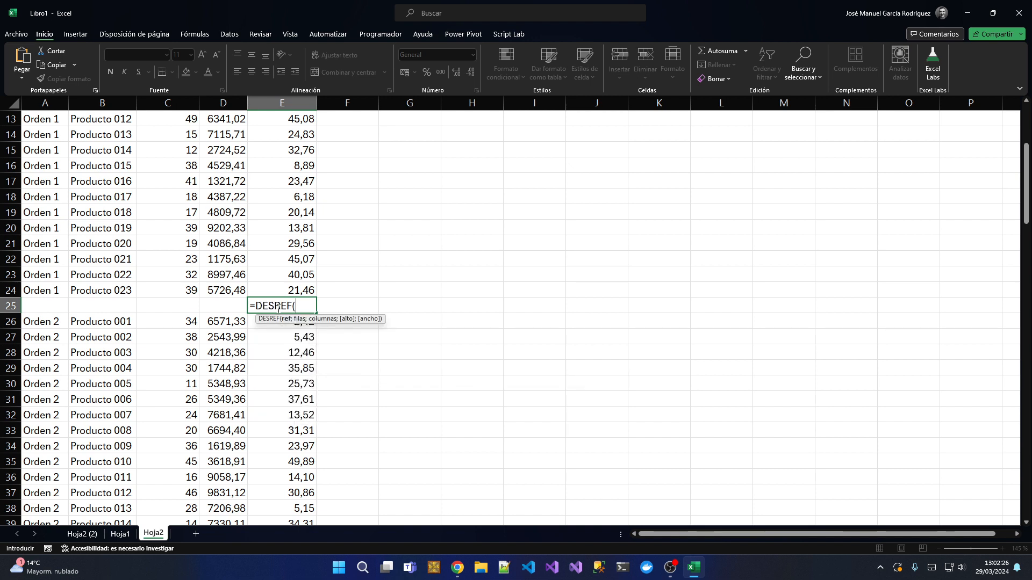
click(220, 308)
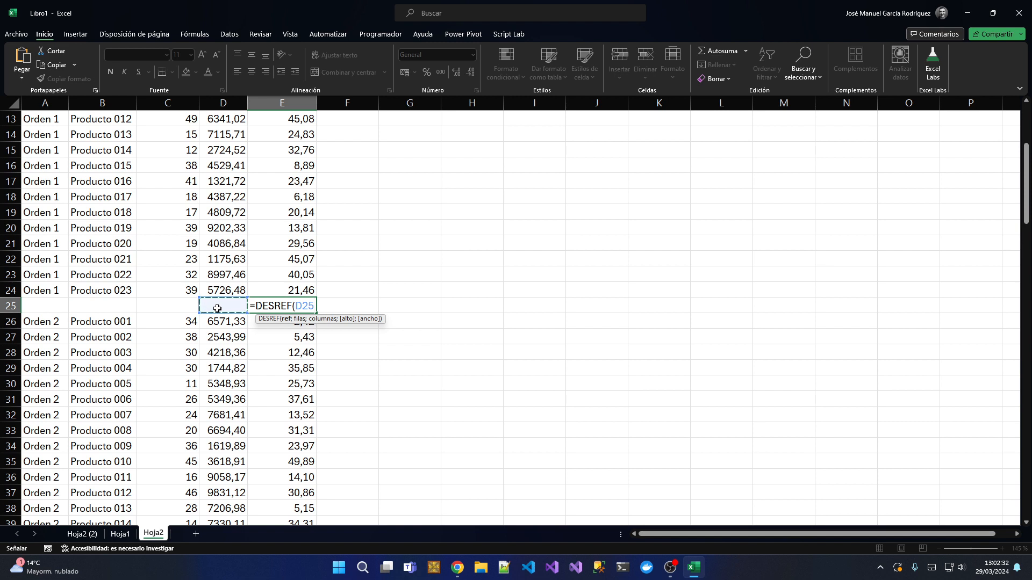
text(;)
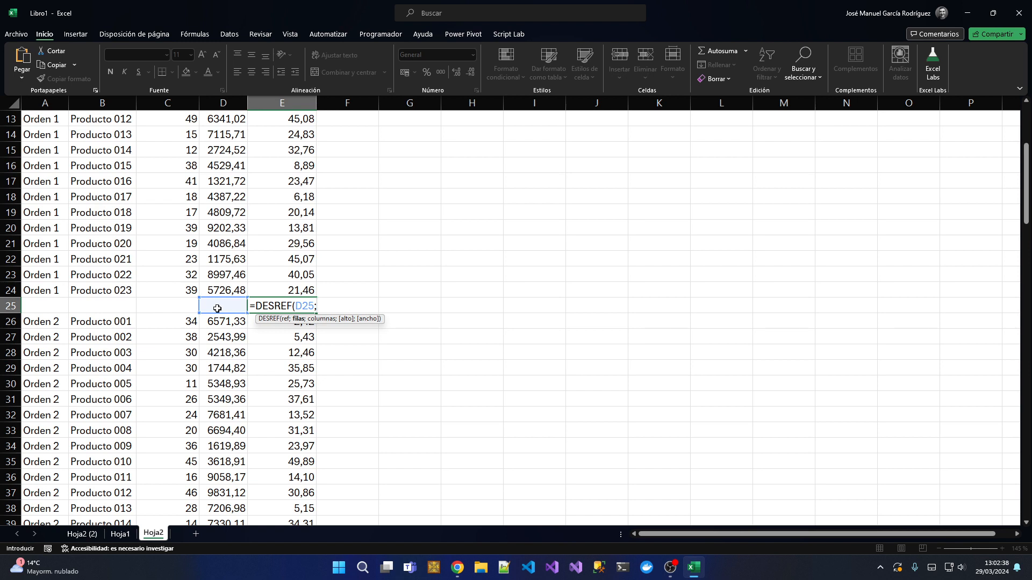
text(-1;)
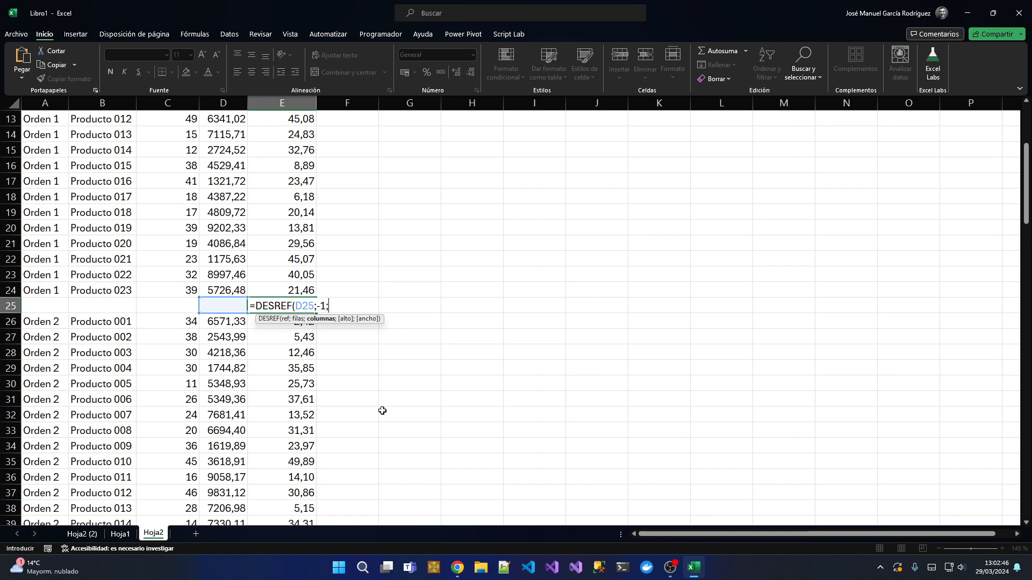
text(-3))
key(Return)
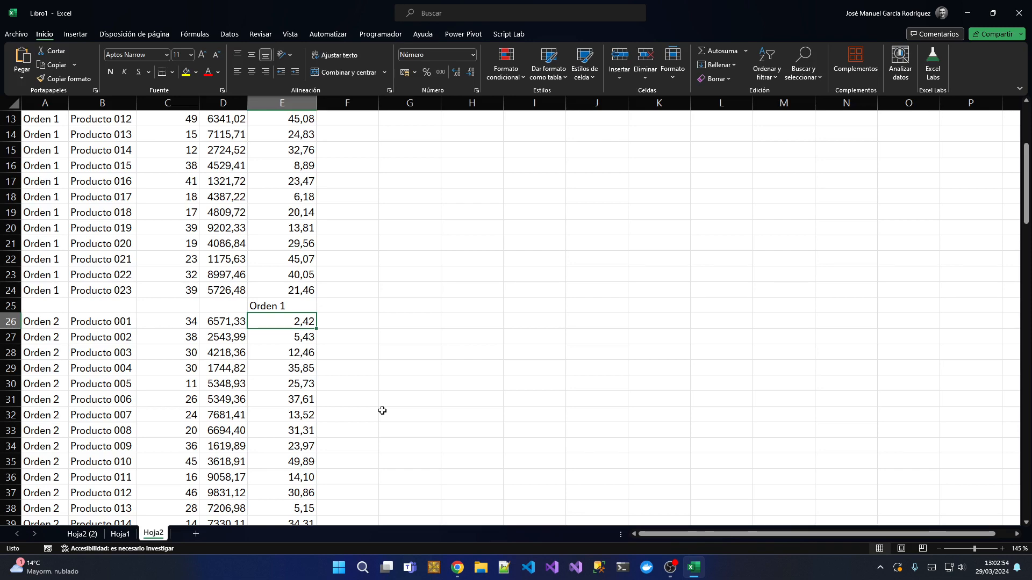
Step: Examine the DESREF formula in E25 against the blank rows that close Orden 1, Orden 2 and Orden 3
scroll(382, 411, down, 5)
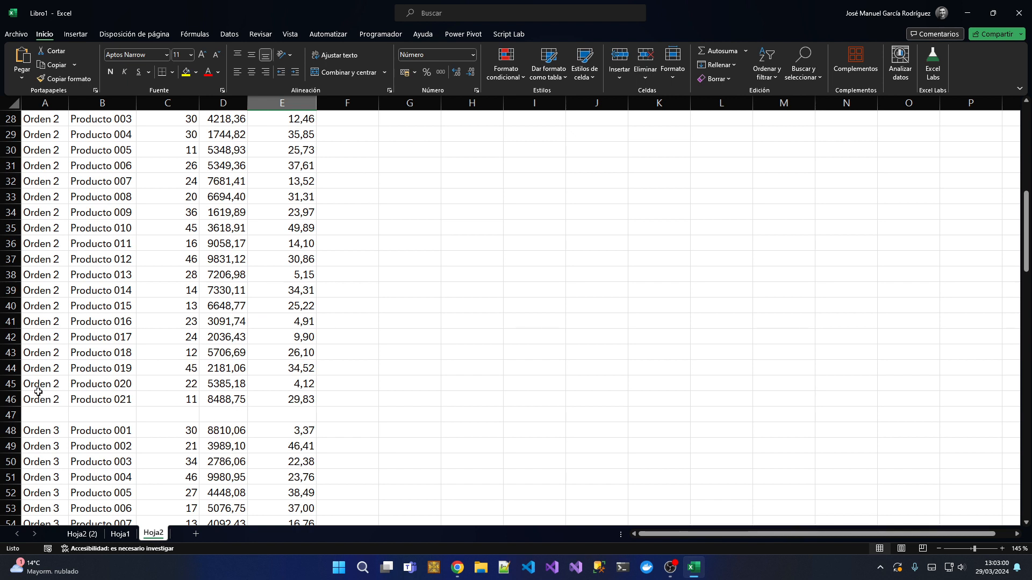
scroll(52, 400, up, 4)
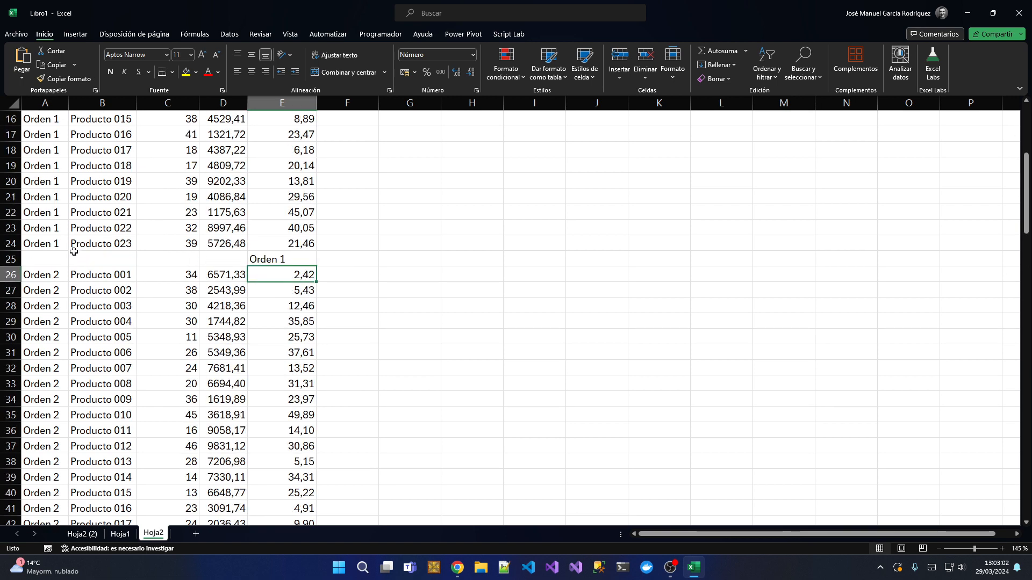
scroll(57, 242, down, 4)
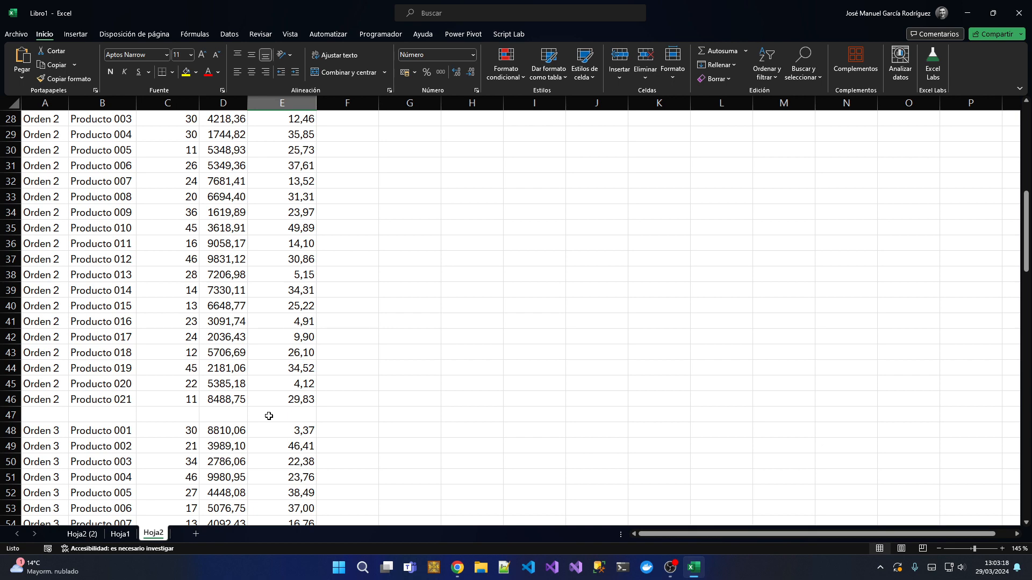
scroll(269, 416, up, 4)
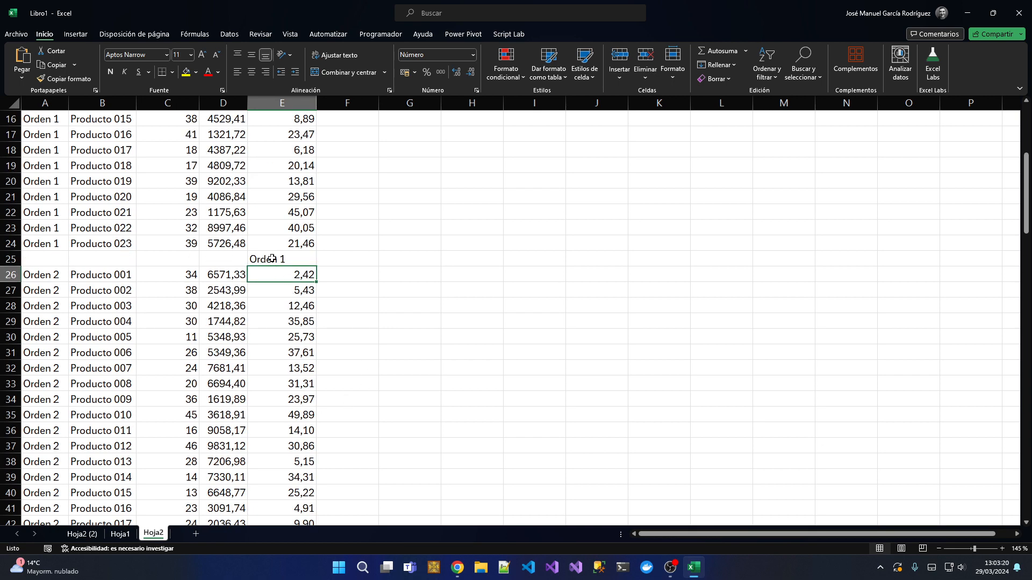
double_click(273, 257)
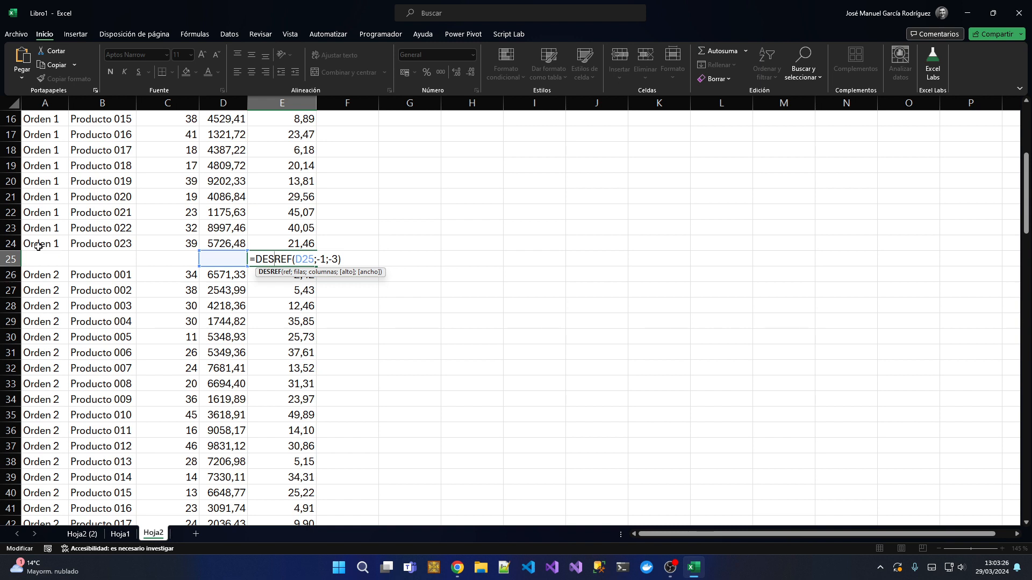
scroll(38, 244, down, 4)
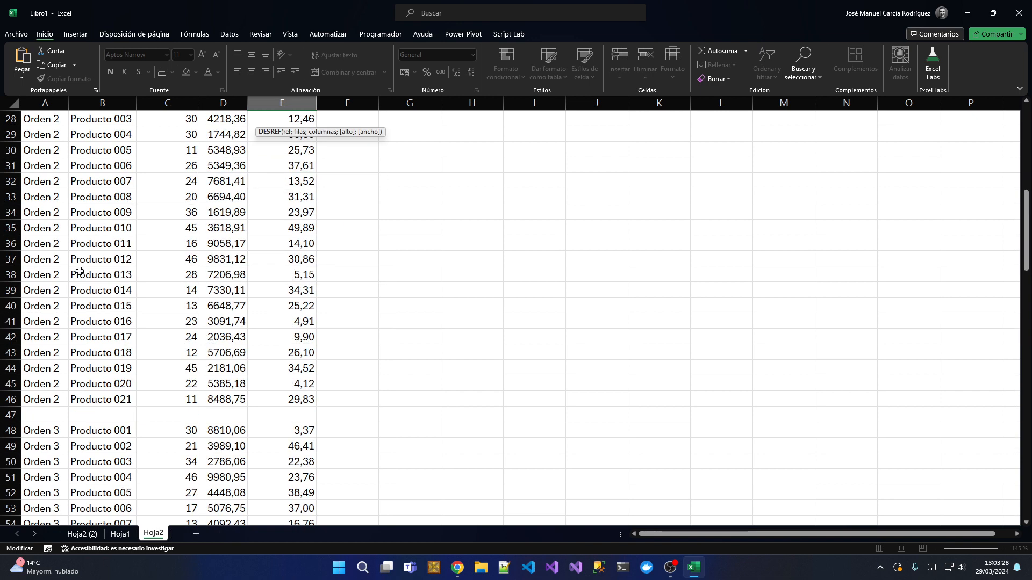
scroll(181, 415, up, 6)
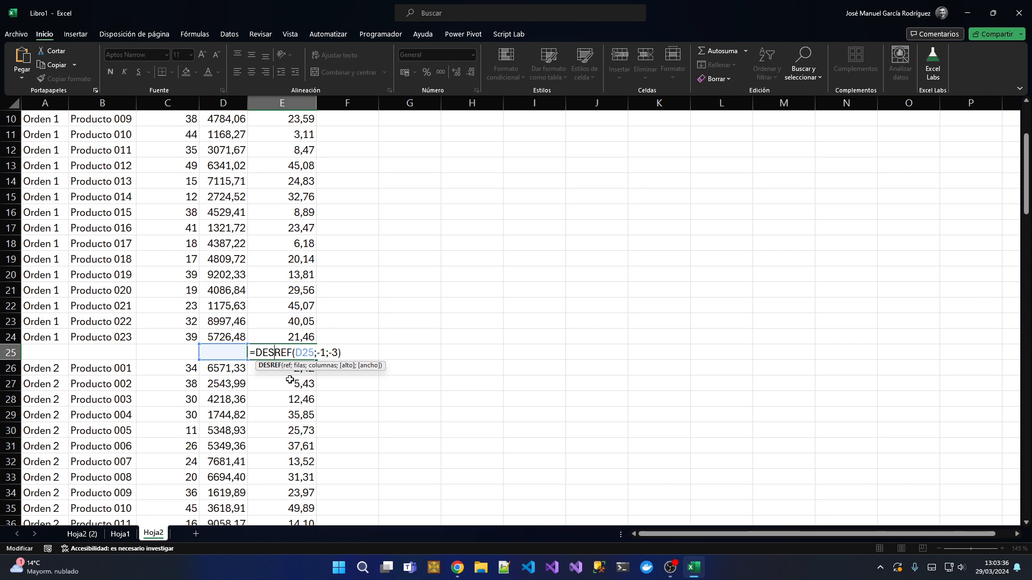
scroll(362, 375, down, 7)
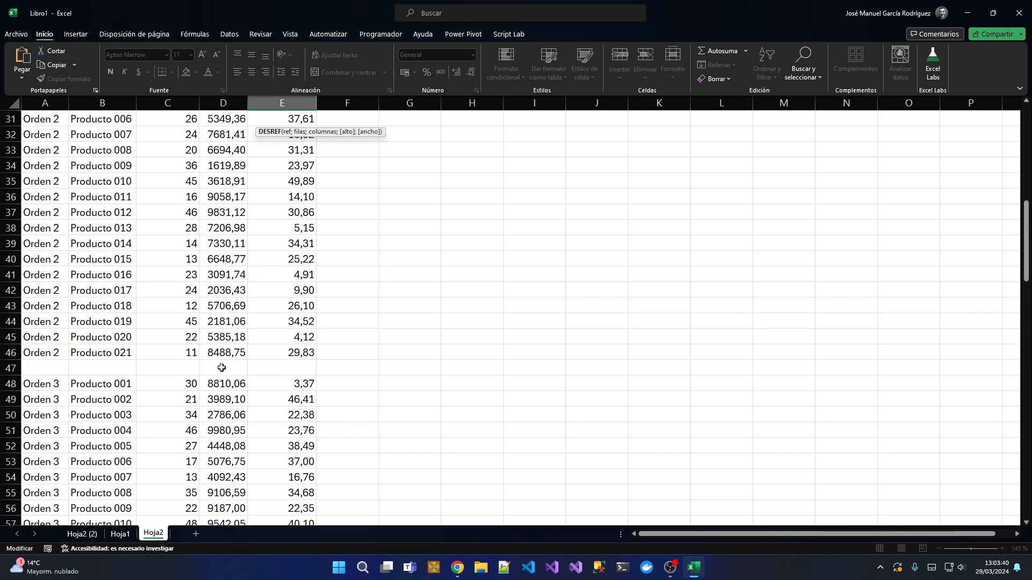
scroll(215, 366, down, 7)
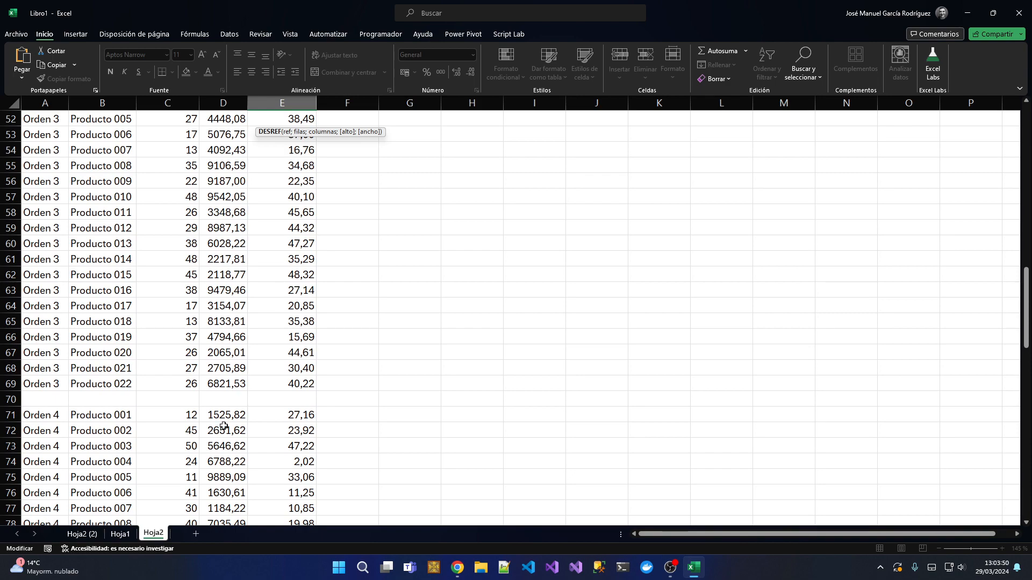
scroll(223, 426, up, 14)
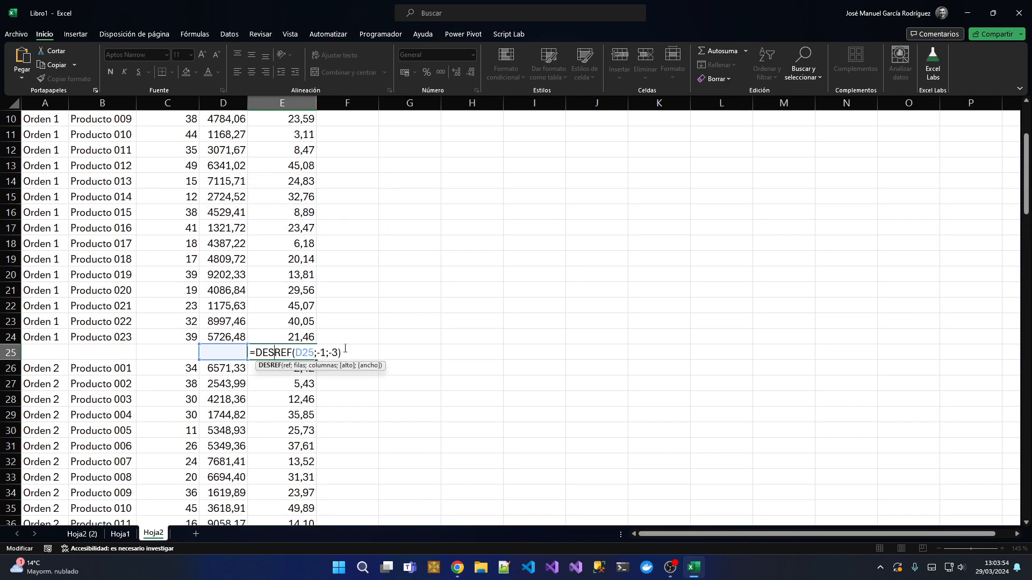
Step: Wrap the DESREF expression in E25 in a LET function that assigns it to the name orden
click(292, 353)
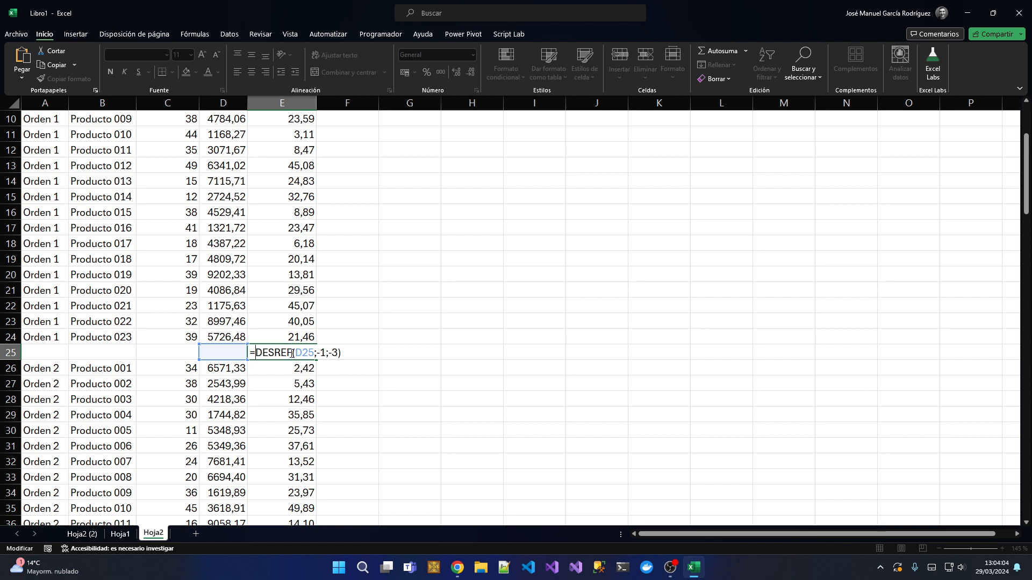
text(let()
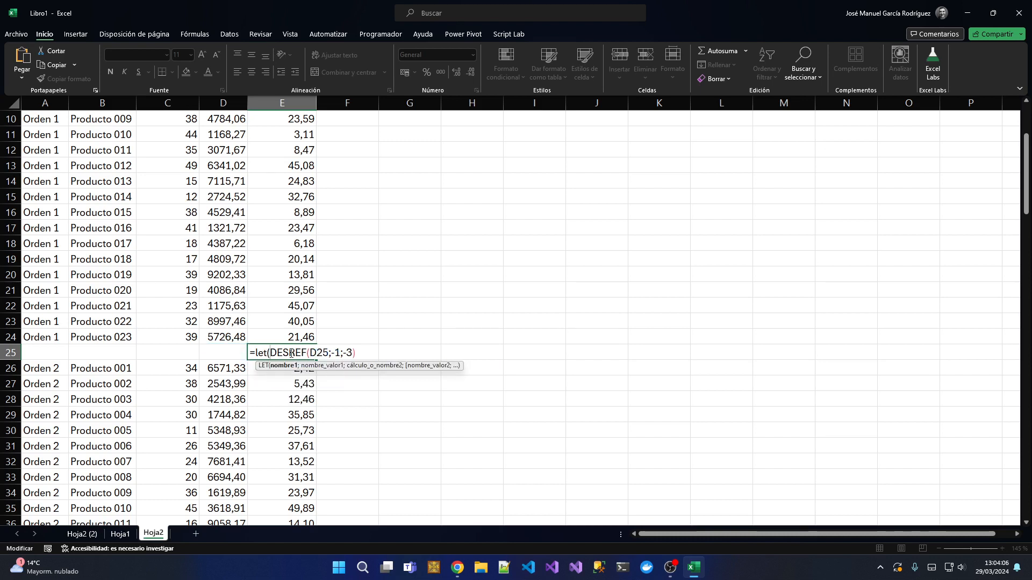
text(orden;)
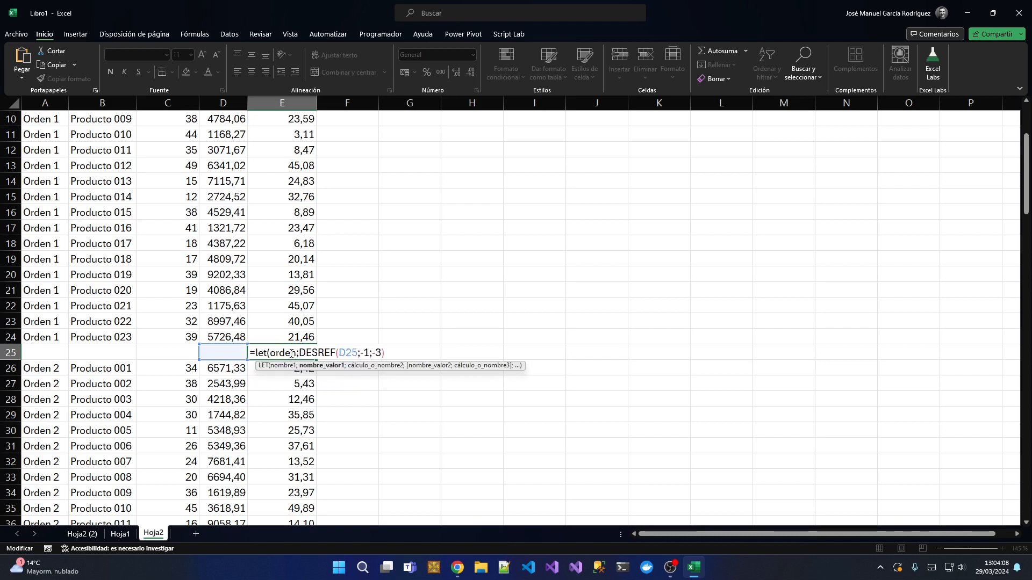
Step: Add a FILTRAR function after the orden definition, with columns C:E as the array and column A:A starting the include condition
text(;fil)
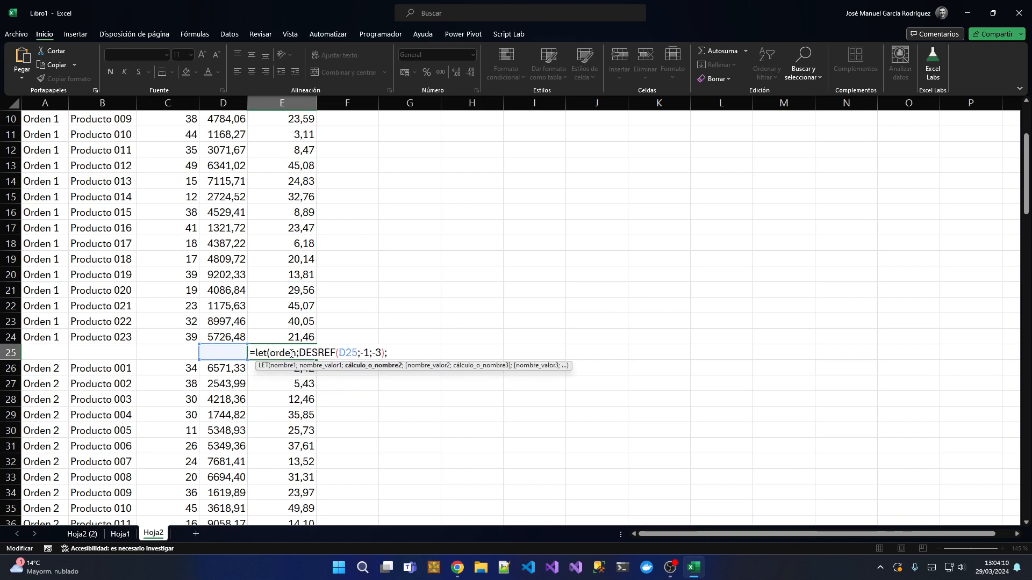
key(Down)
key(Down)
key(Tab)
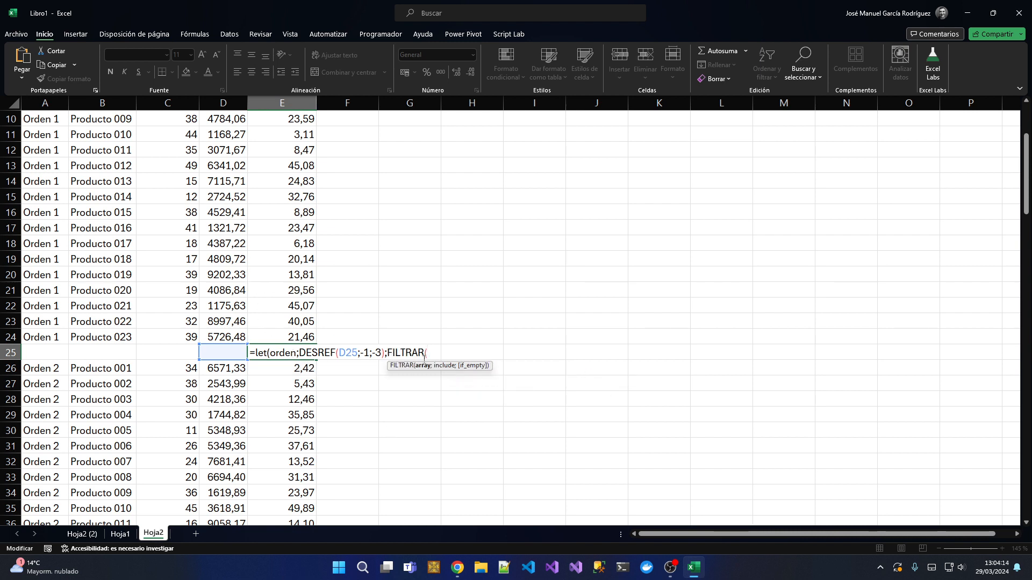
drag(178, 104, 277, 235)
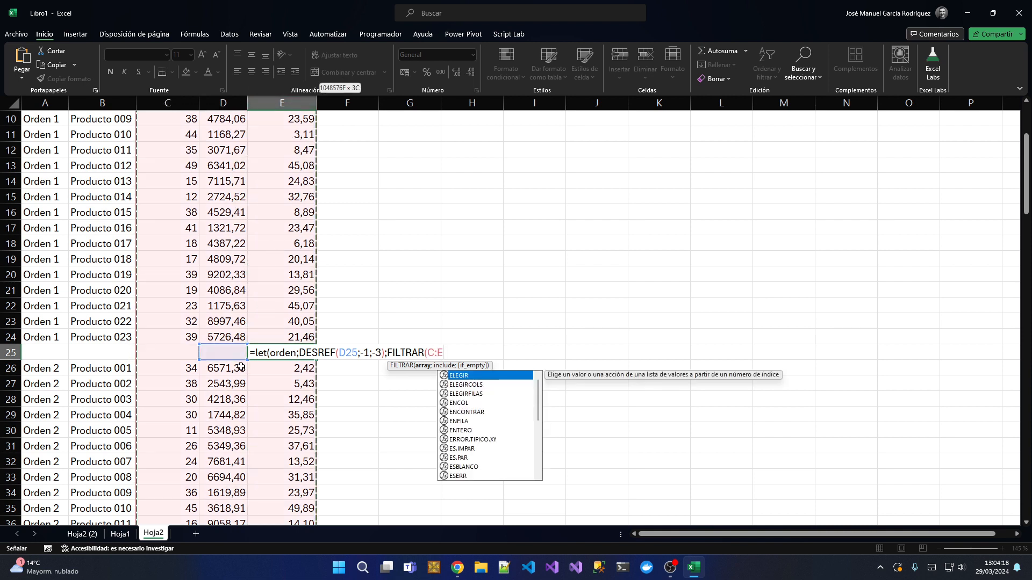
text(;)
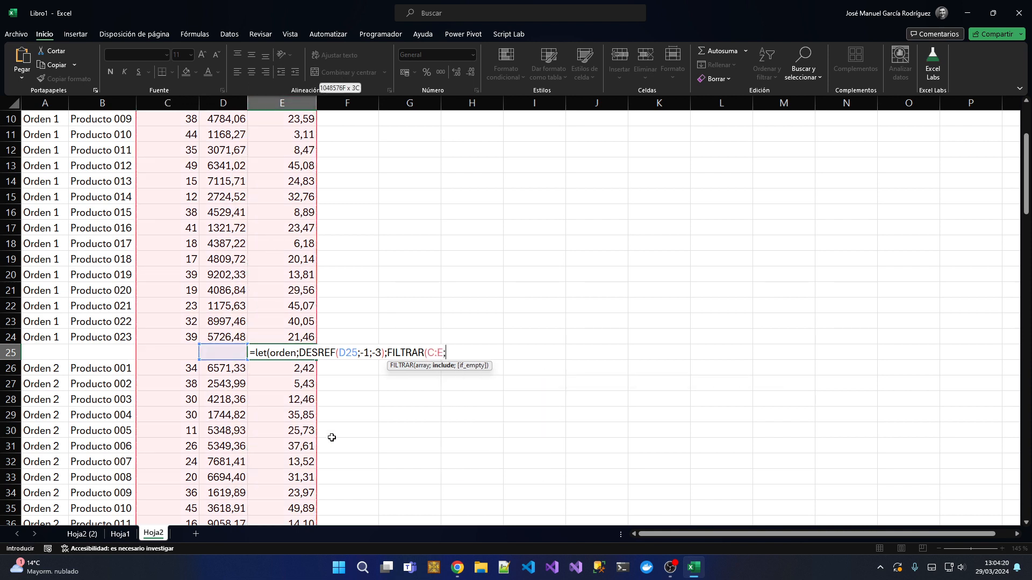
click(46, 102)
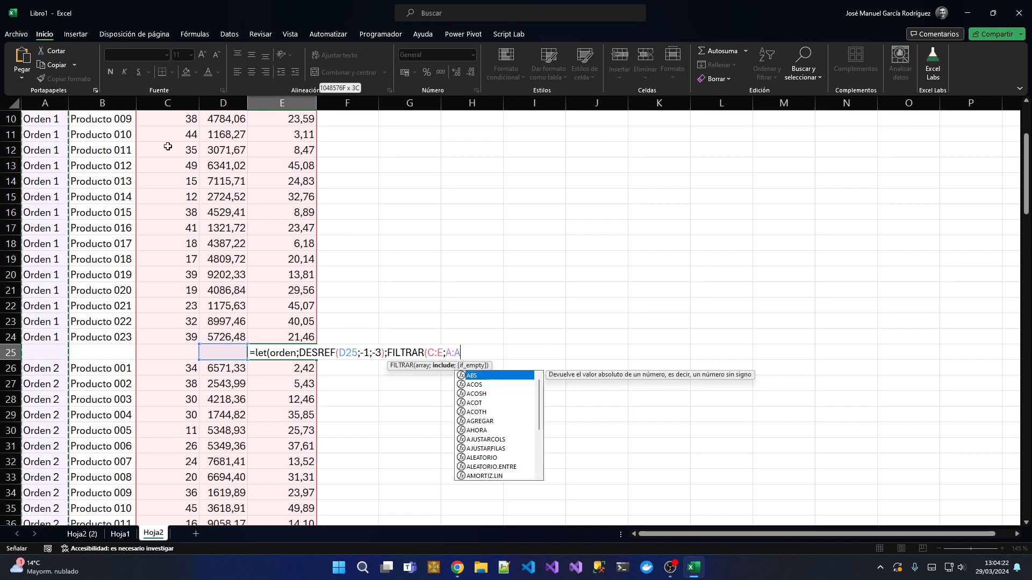
Step: Complete the FILTRAR condition in E25's LET formula as A:A=orden and assign the filtered array to the variable t
text(or)
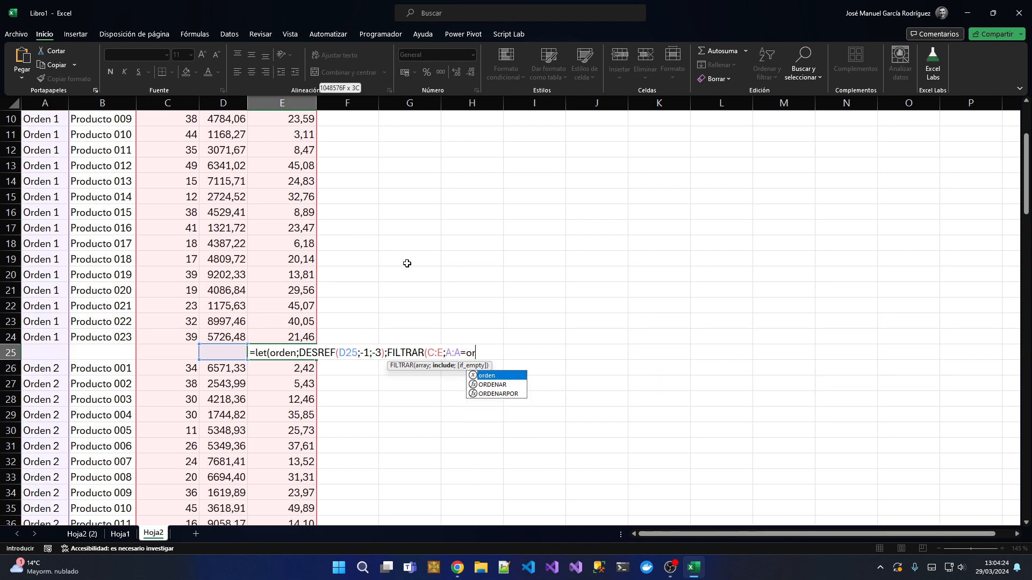
text(den))
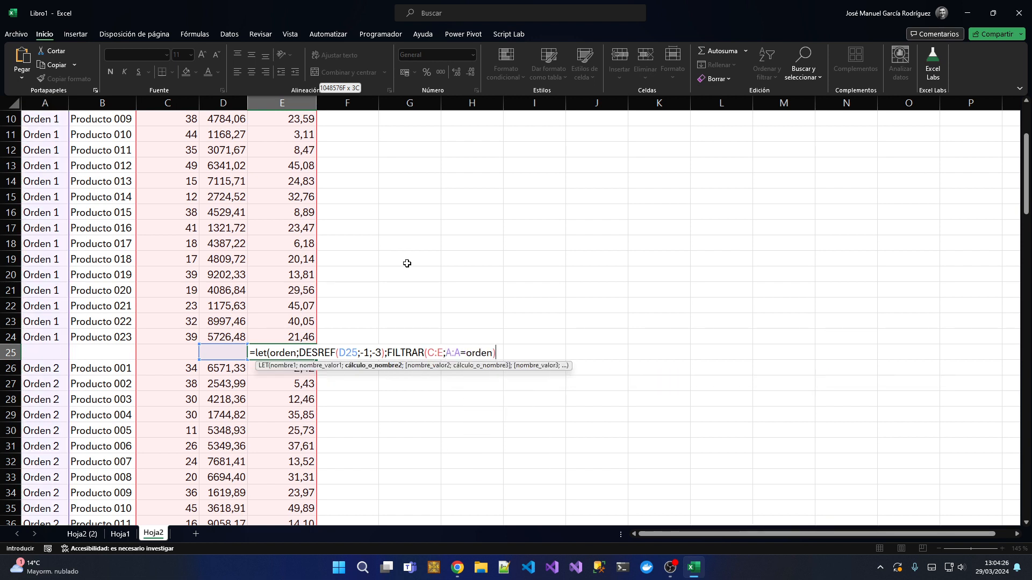
click(385, 353)
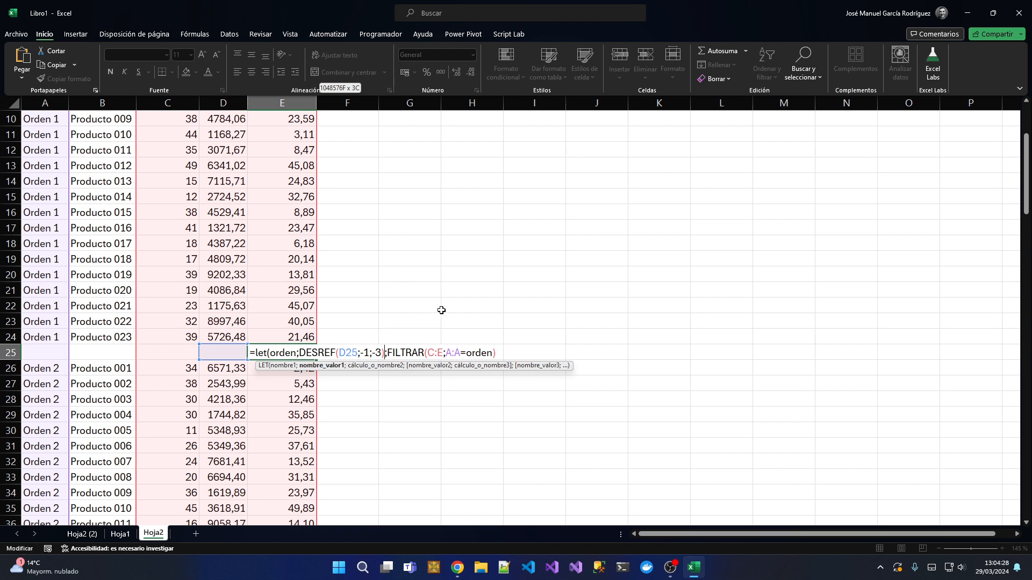
key(Right)
text(t;)
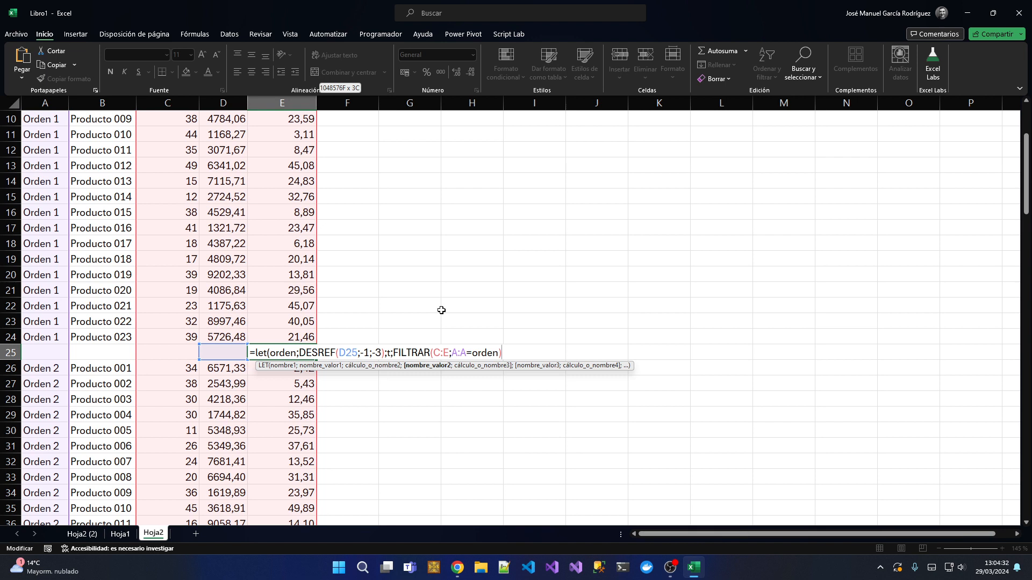
text(;)
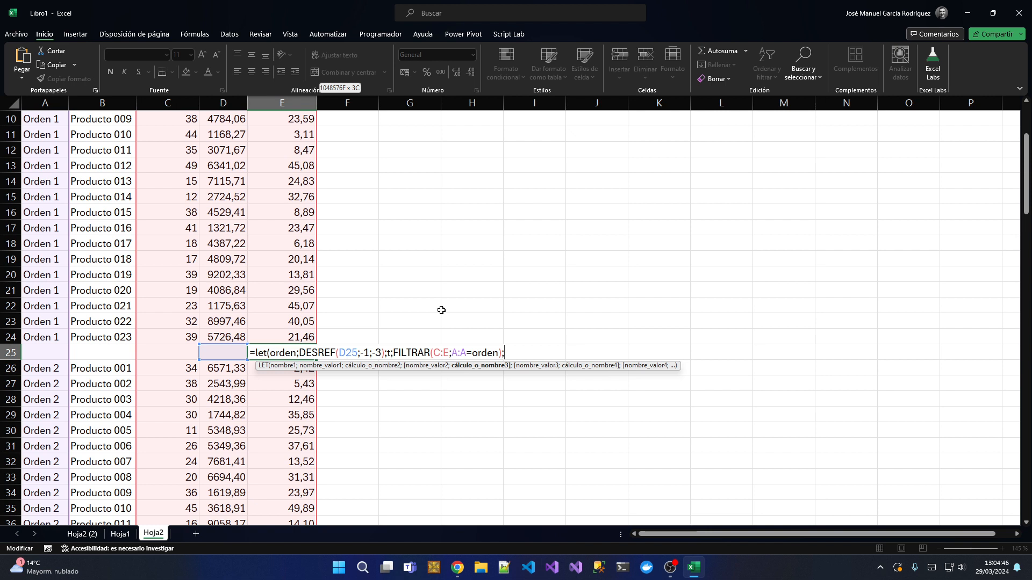
Step: Add SUMAPRODUCTO as the final LET calculation, with ELEGIRCOLS(t;1) as its first array
text(suma)
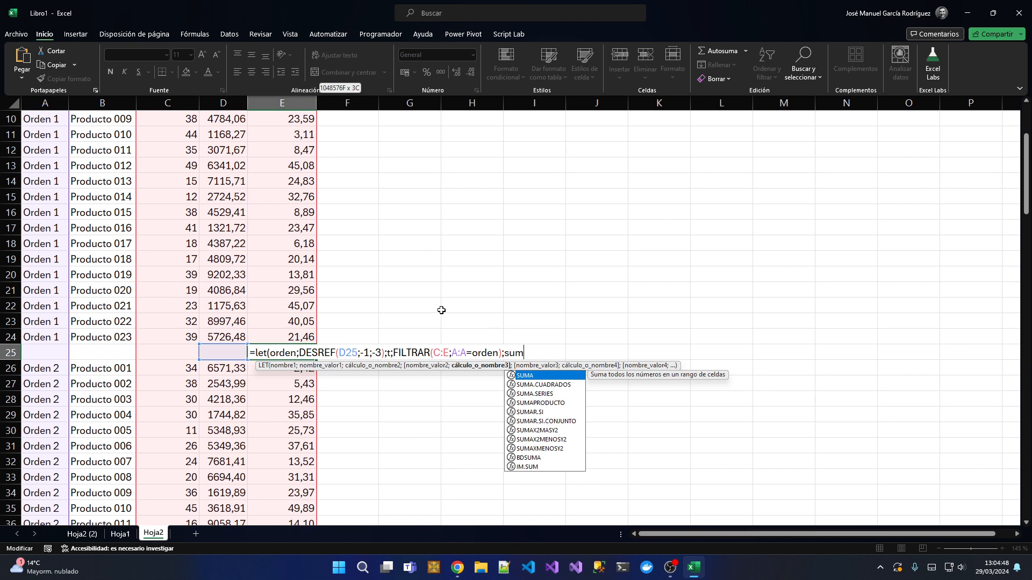
key(Down)
key(Down)
key(Down)
key(Tab)
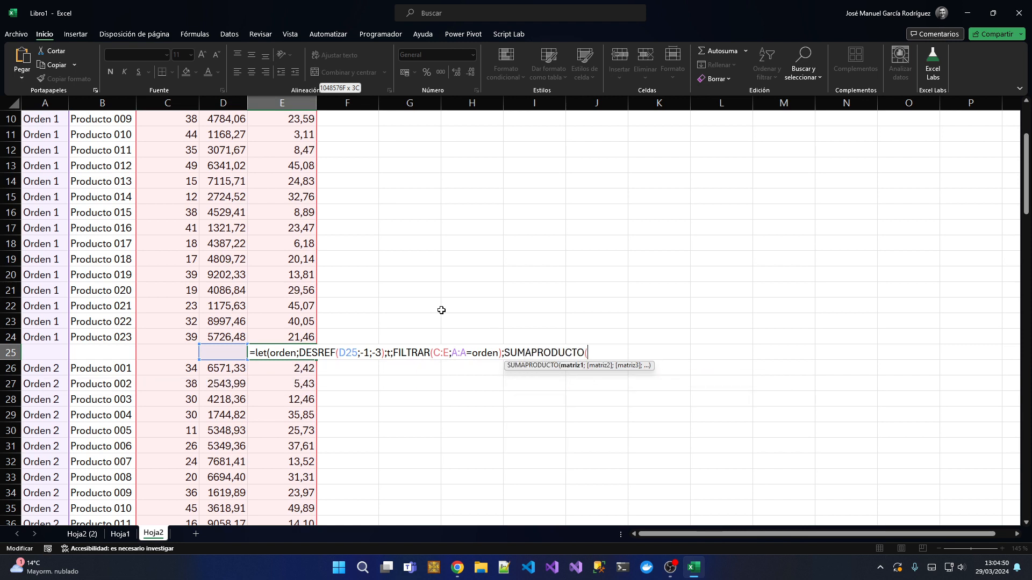
text(ele)
key(Down)
key(Tab)
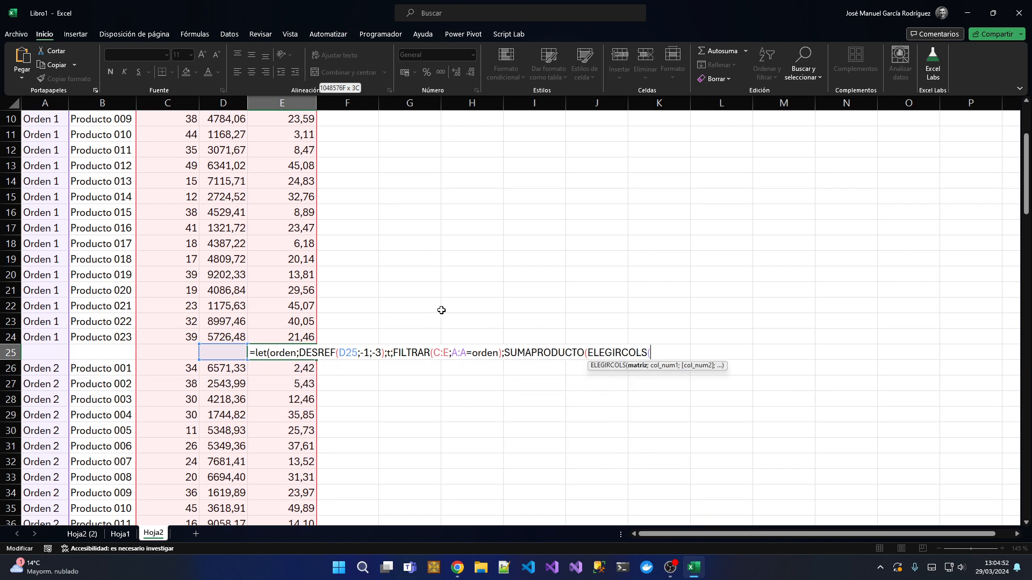
text(t;)
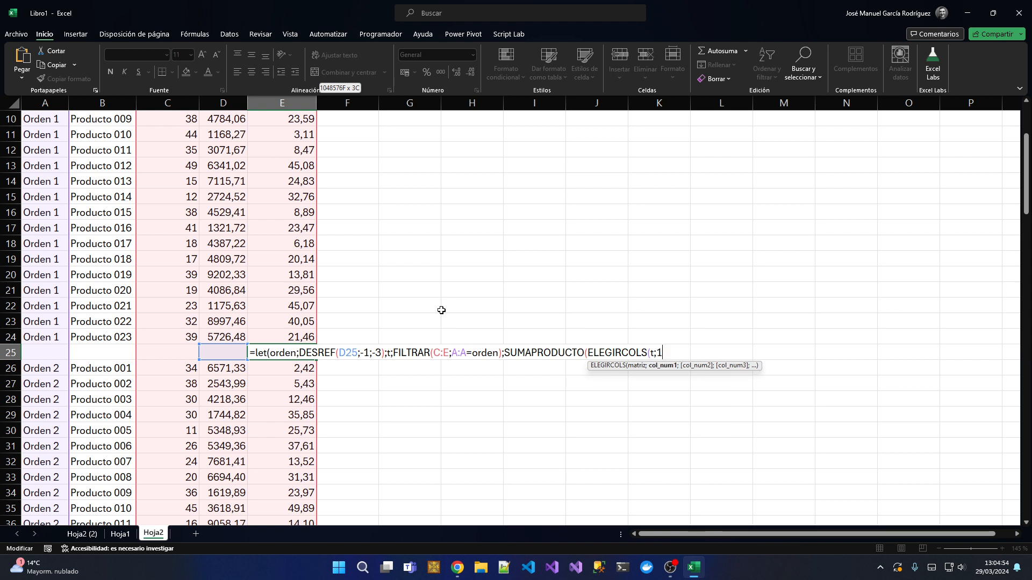
text(1))
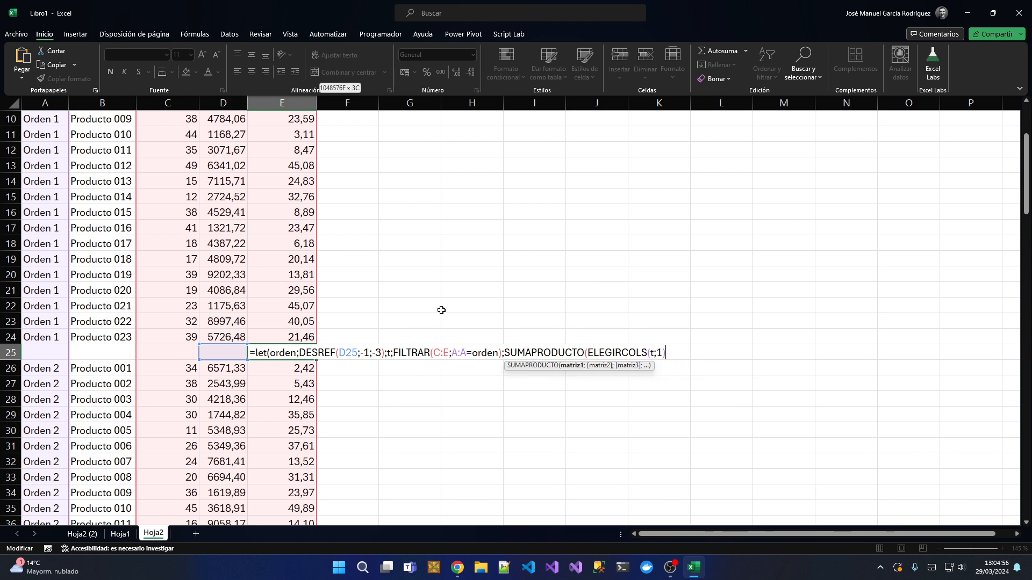
Step: Add ELEGIRCOLS(t;2)*(1-ELEGIRCOLS(t;3)/100) as the second SUMAPRODUCTO array, close the parentheses and enter the formula in E25
text(;ELEGIRCOLS()
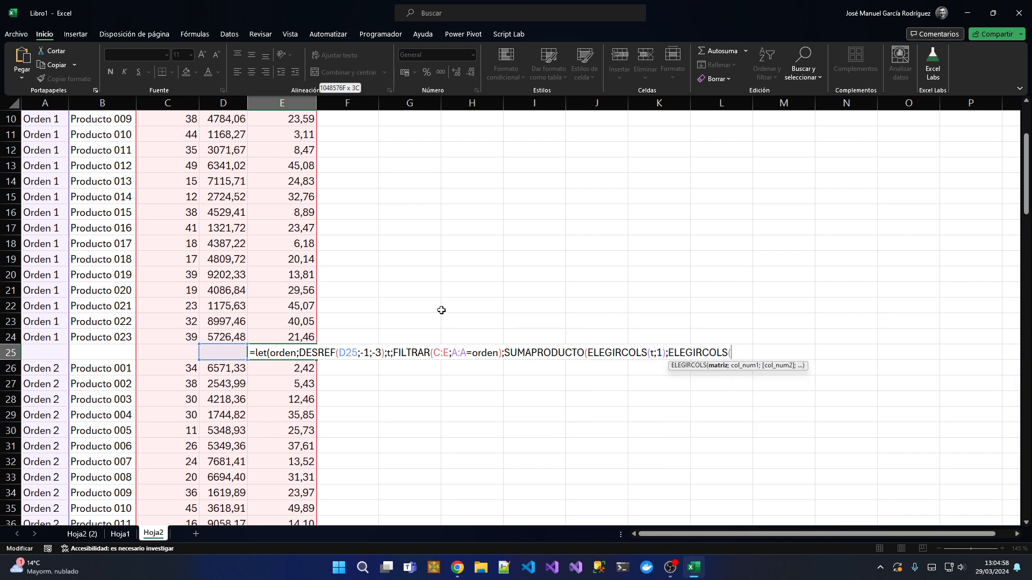
text(t;2)
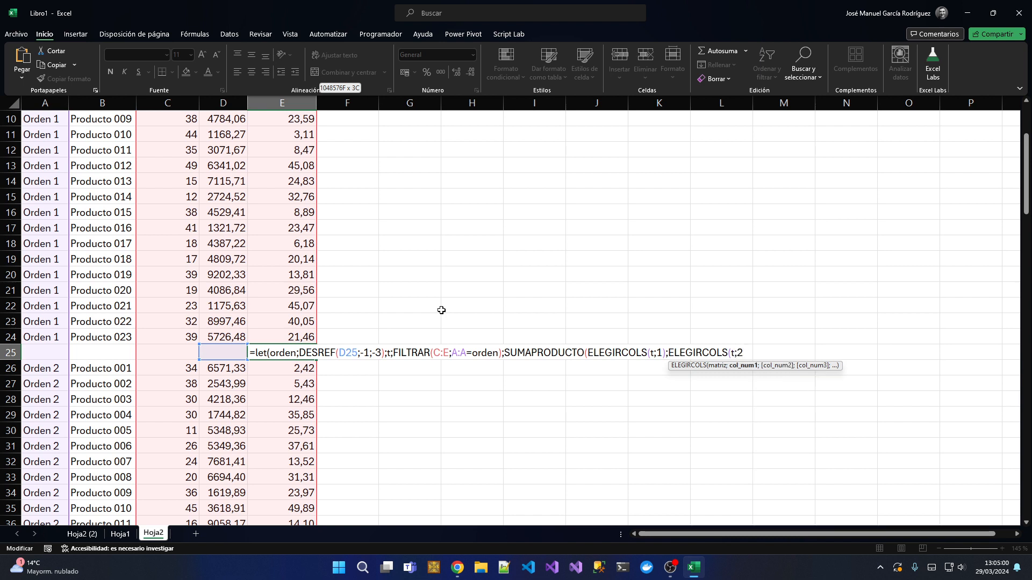
text())
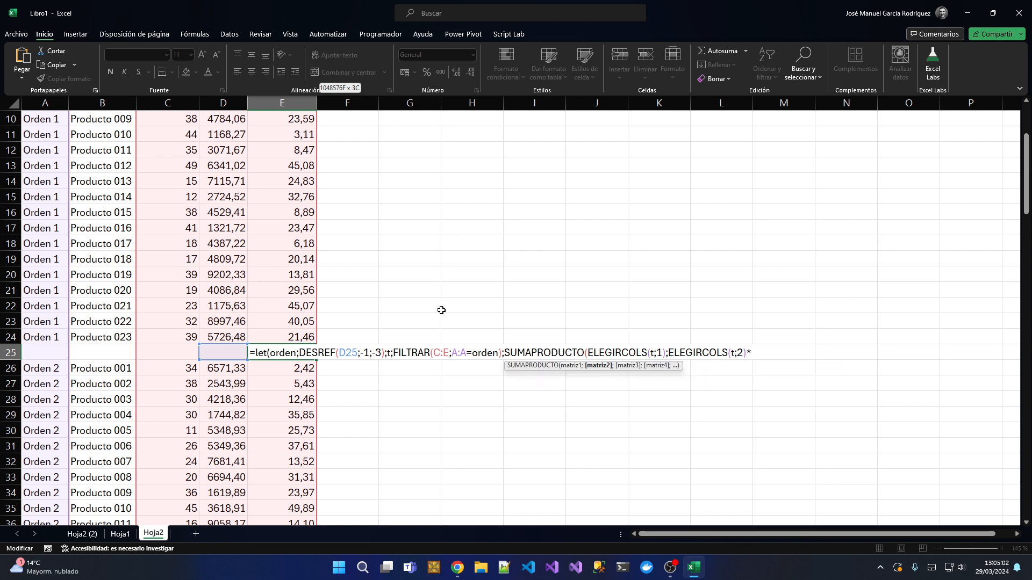
text(*(1-ele)
key(Tab)
text(t)
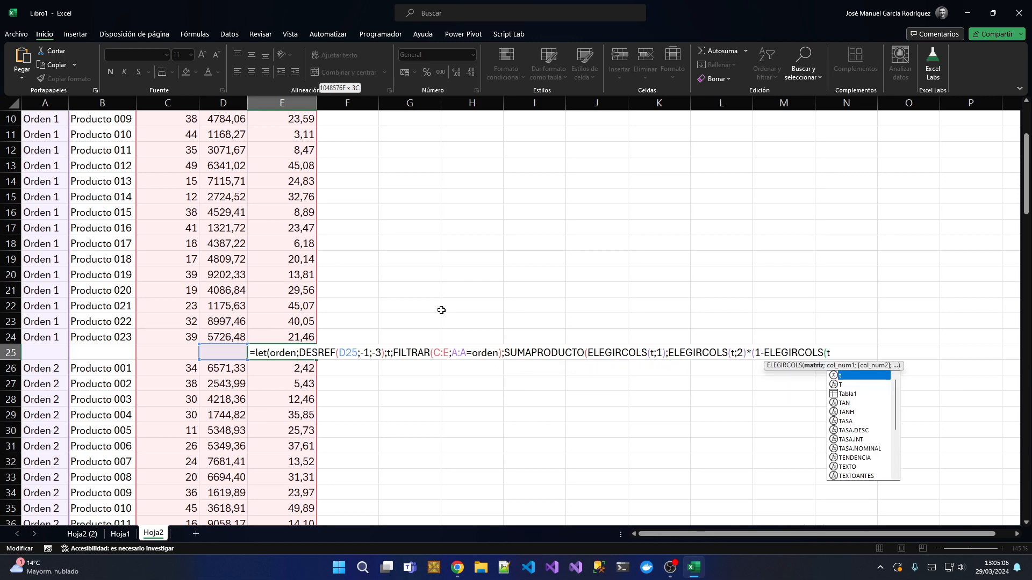
text(;)
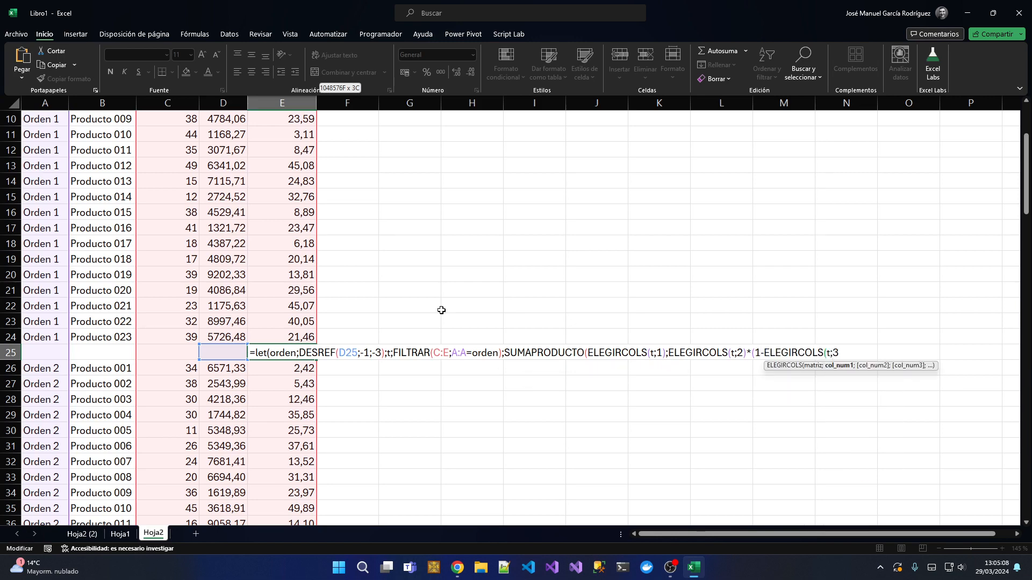
text(3)/100)
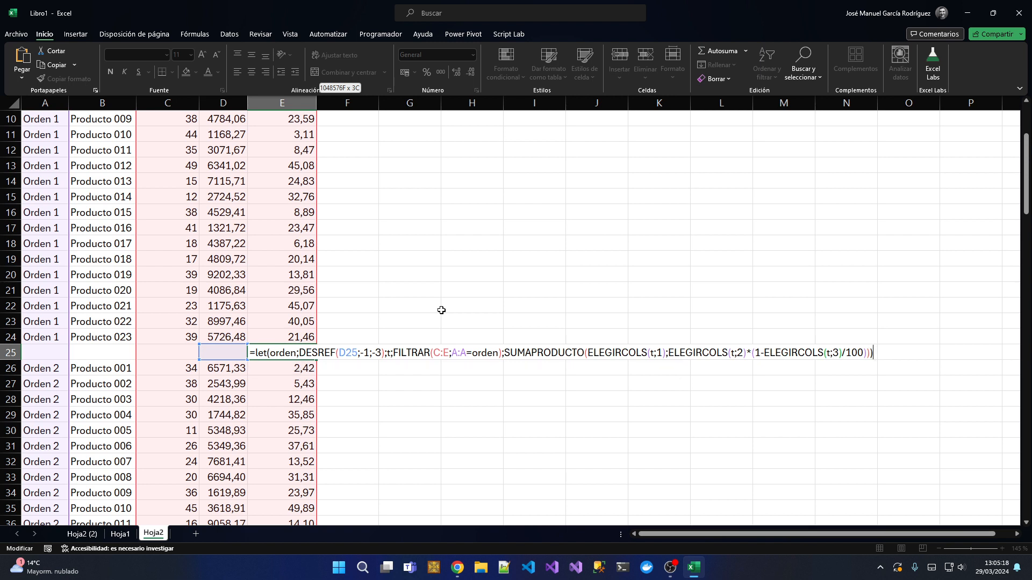
key(ctrl+Return)
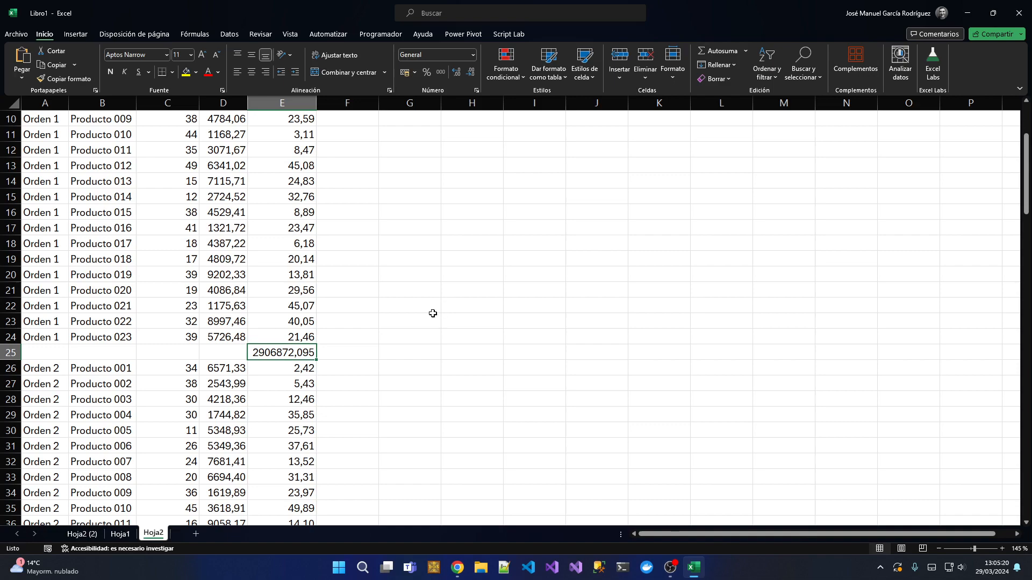
Step: Copy the full LET formula text from E25 and clear the cell
scroll(340, 340, down, 1)
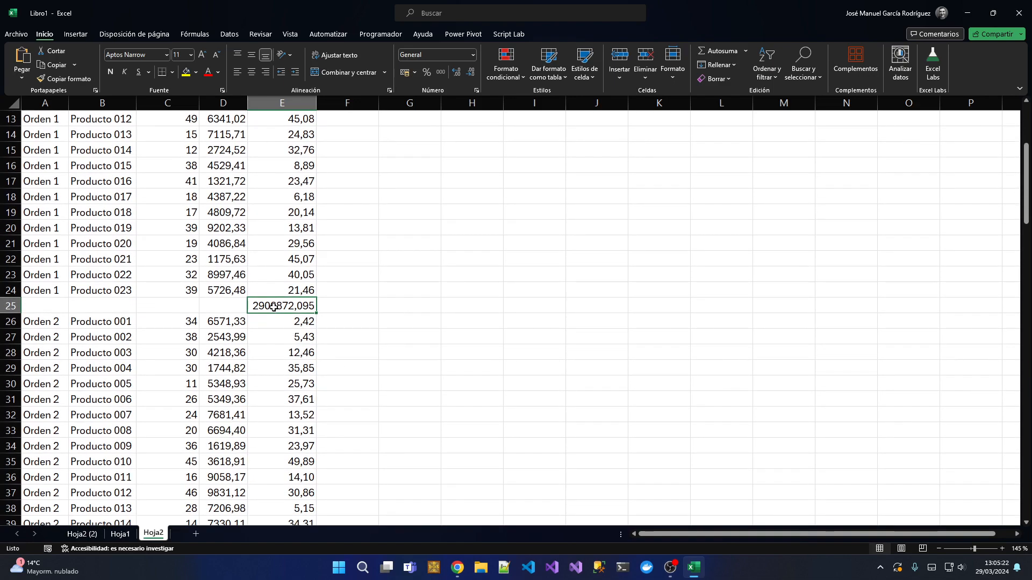
scroll(273, 307, down, 6)
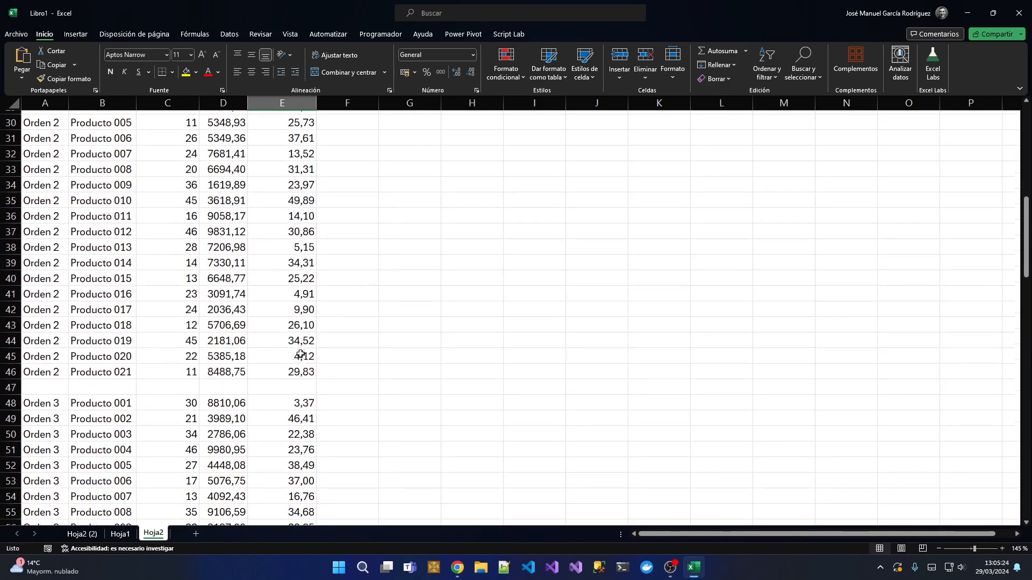
scroll(301, 355, up, 8)
key(F2)
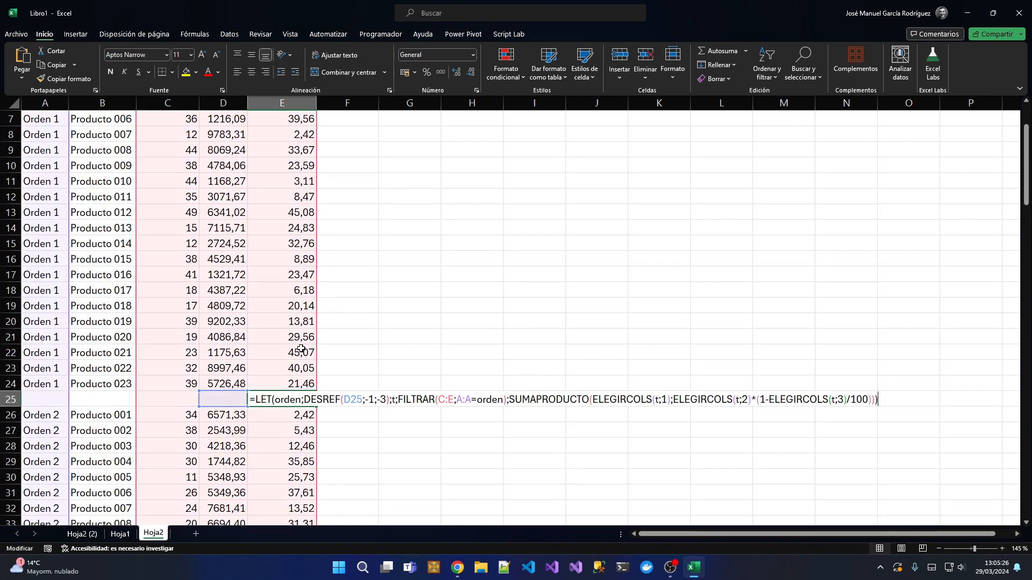
key(shift+Home)
key(ctrl+c)
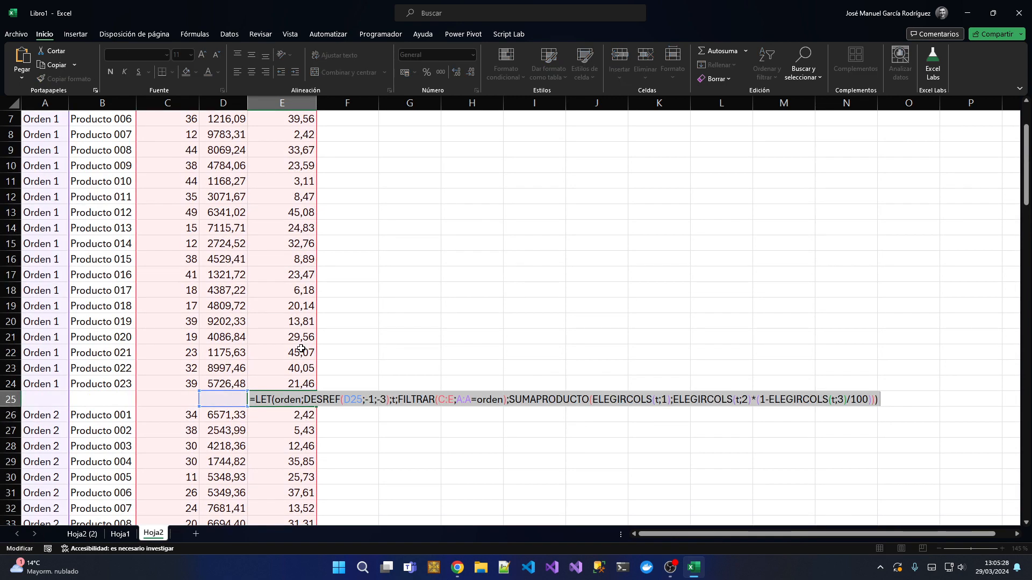
key(Escape)
key(Delete)
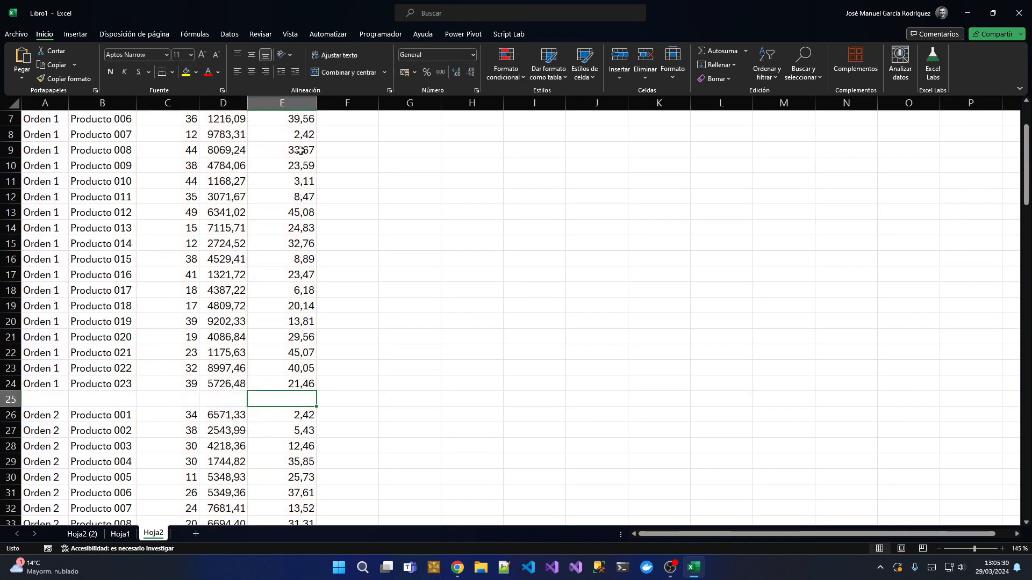
click(284, 104)
scroll(327, 388, down, 13)
scroll(327, 388, down, 15)
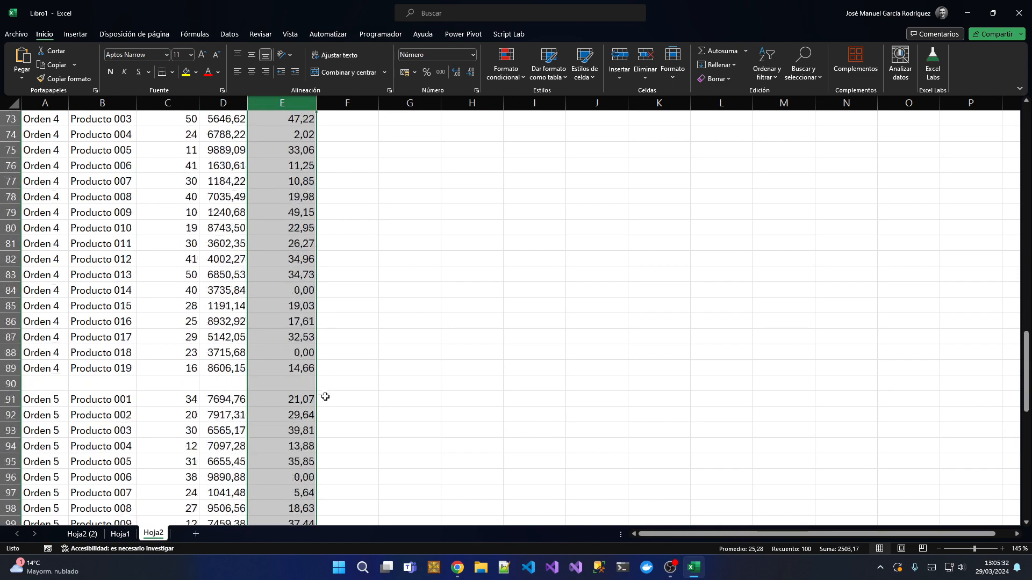
scroll(323, 336, down, 1)
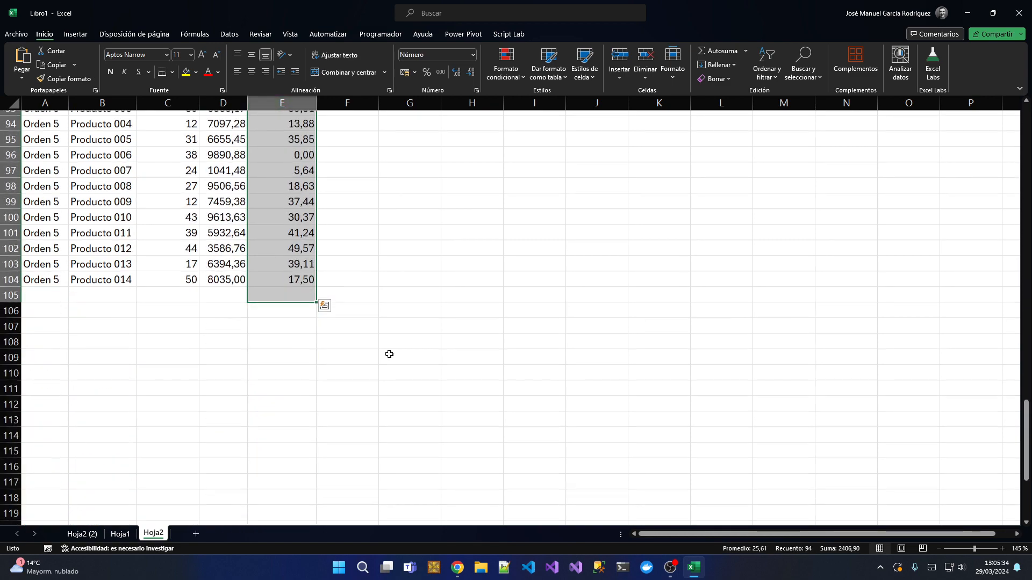
scroll(391, 343, up, 20)
scroll(398, 380, up, 5)
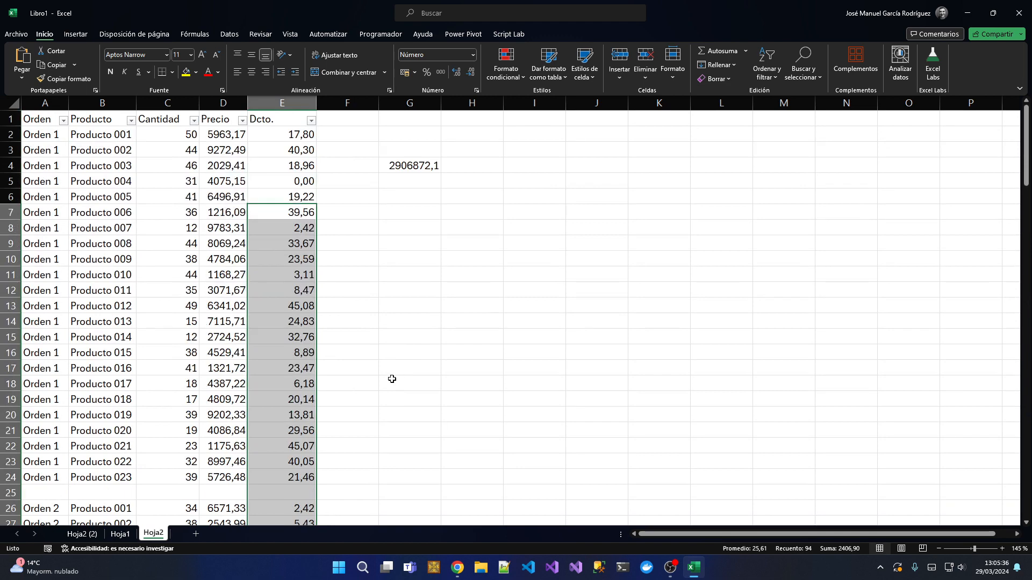
Step: Select the Dcto. column from E1 down to E105, the empty row below the last Orden 5 product
click(281, 102)
scroll(325, 414, down, 20)
scroll(323, 414, down, 7)
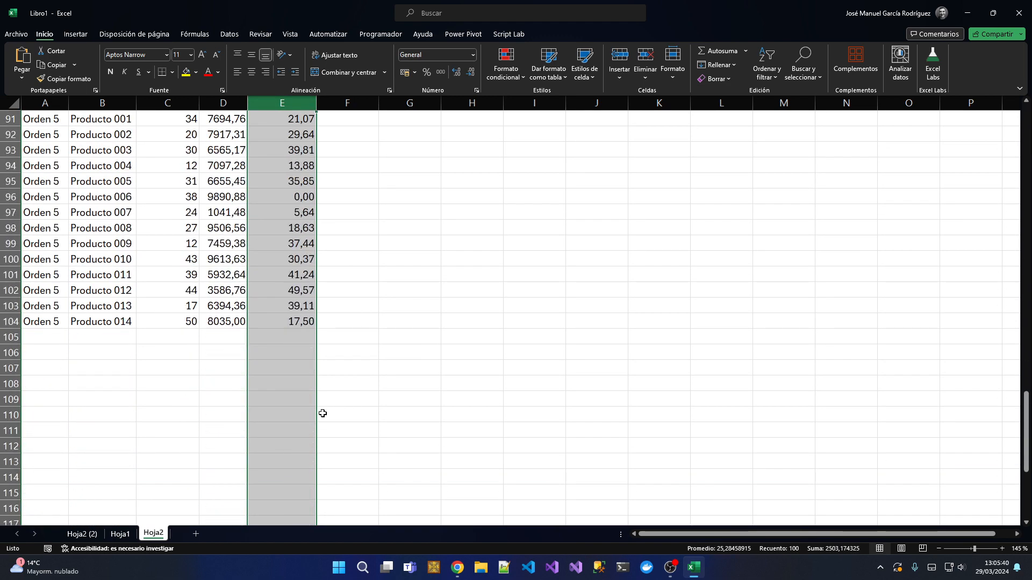
shift+click(282, 340)
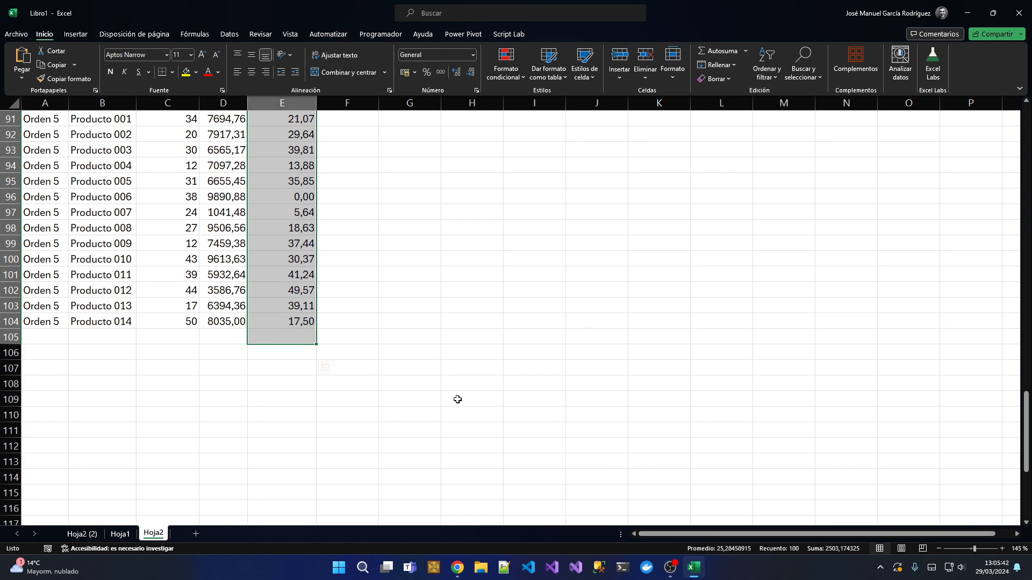
scroll(458, 400, up, 20)
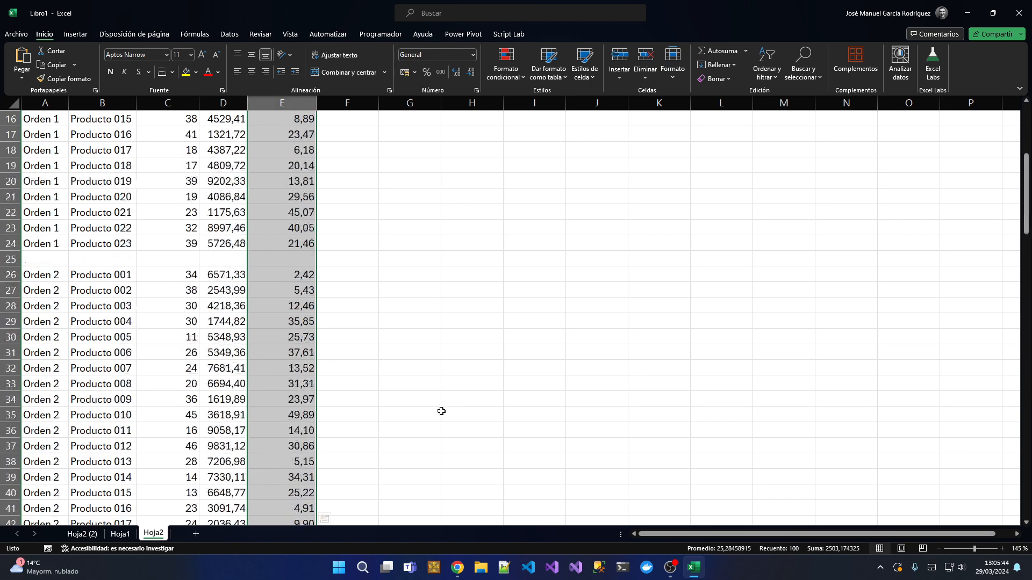
Step: Narrow the selection to its blank cells only, using Go To Special
key(F5)
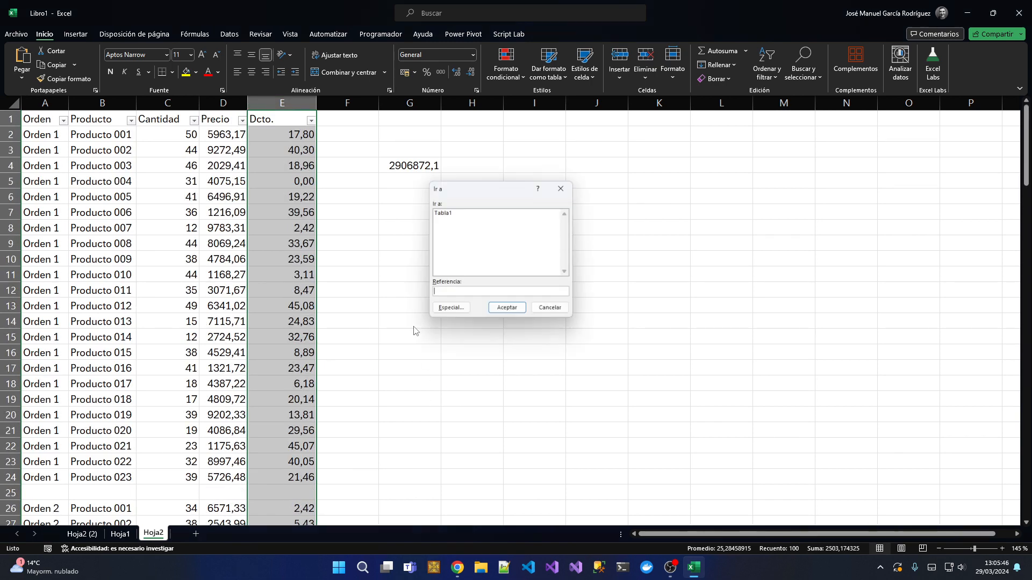
click(442, 312)
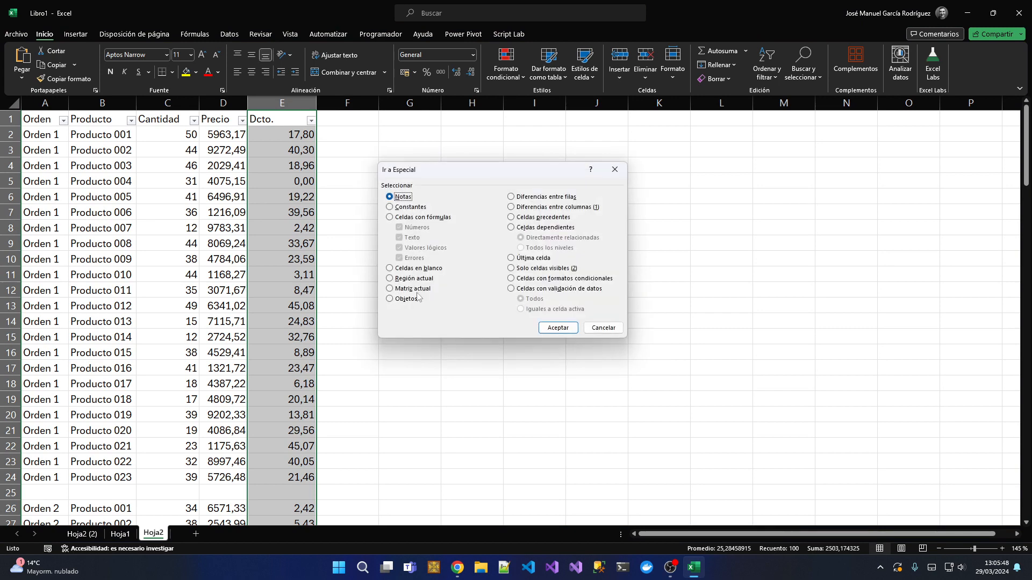
click(404, 268)
click(566, 332)
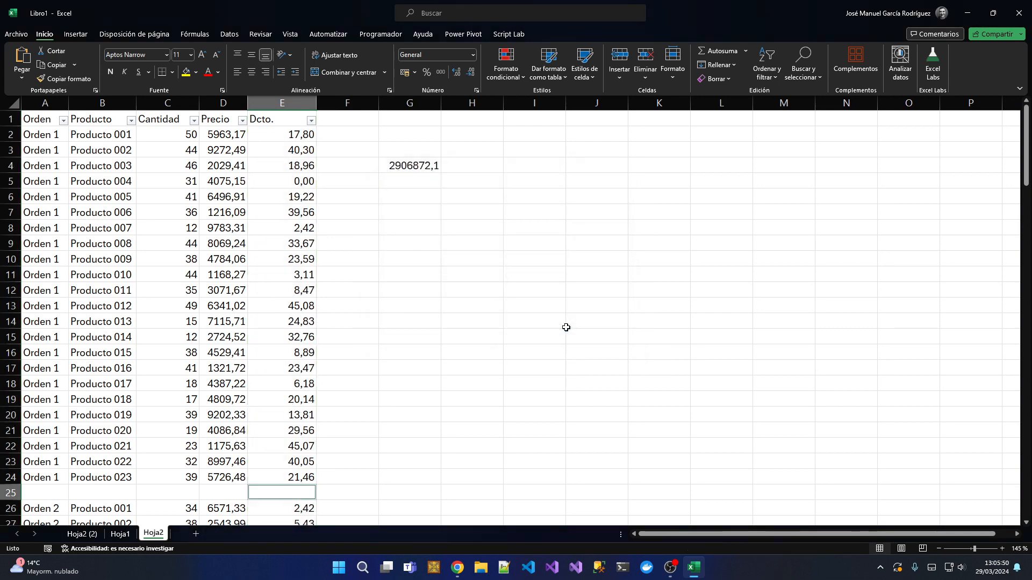
Step: Paste the copied LET formula into E25 and fill it into all the selected blank cells at once
scroll(415, 357, down, 5)
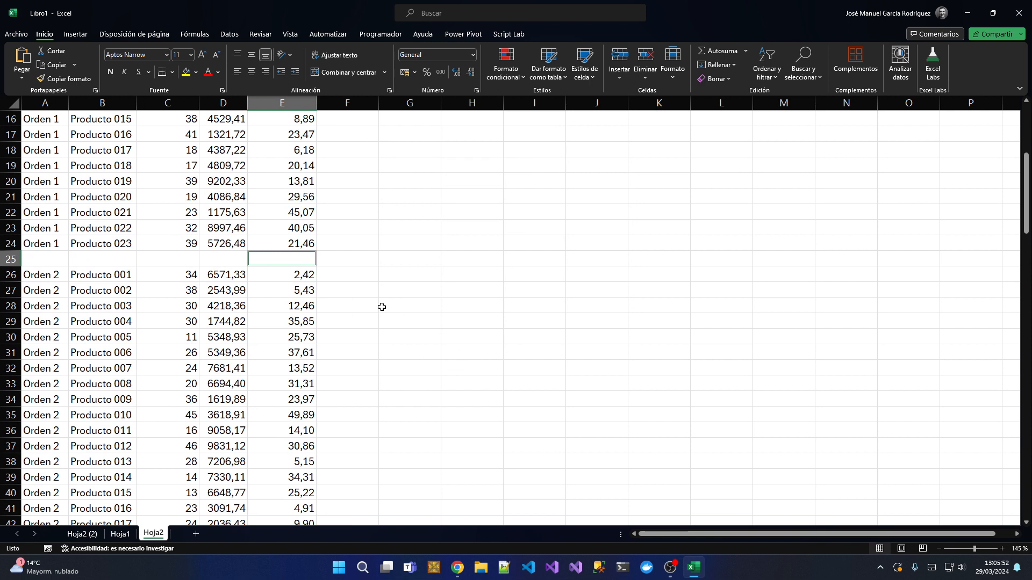
key(F2)
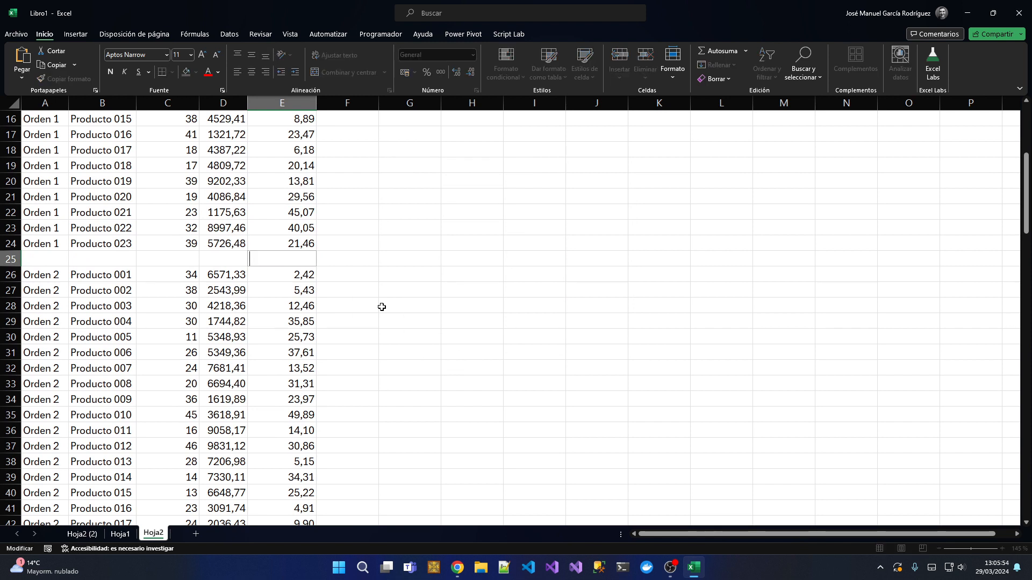
key(ctrl+v)
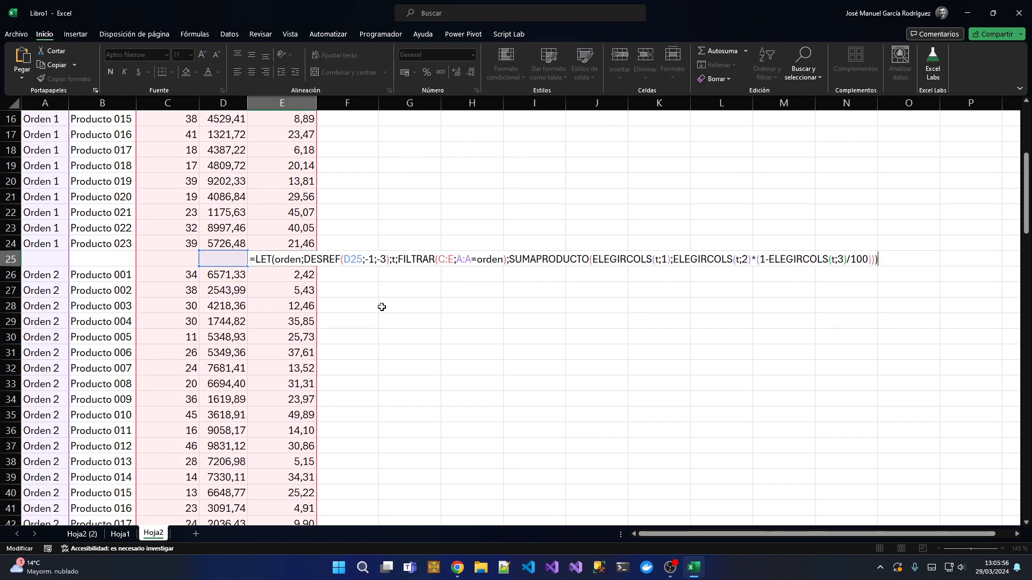
key(ctrl+Return)
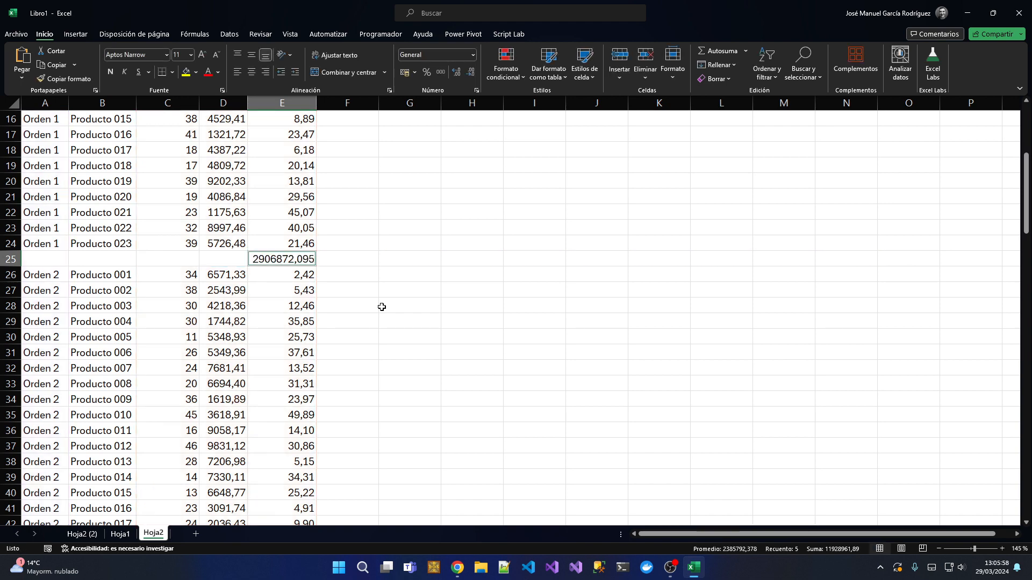
Step: Review the Orden 2 total in E47 by opening its formula and closing it unchanged
scroll(381, 307, down, 5)
click(272, 365)
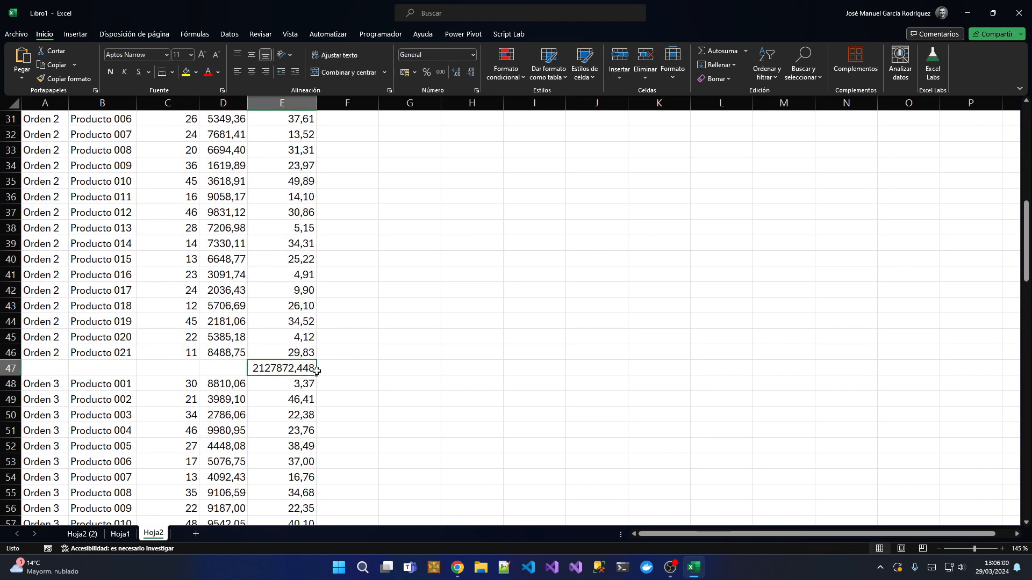
double_click(298, 371)
key(ctrl+Return)
scroll(299, 347, down, 1)
scroll(299, 344, down, 4)
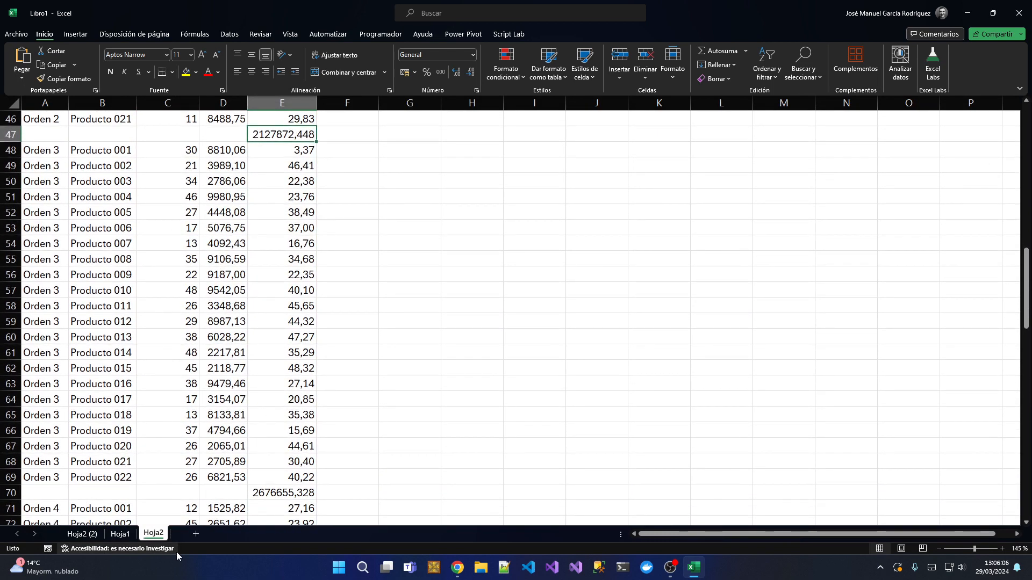
Step: Compare the Orden 3, 4 and 5 totals in E70, E90 and E105 with the pivot table subtotals on Hoja2 (2)
click(78, 534)
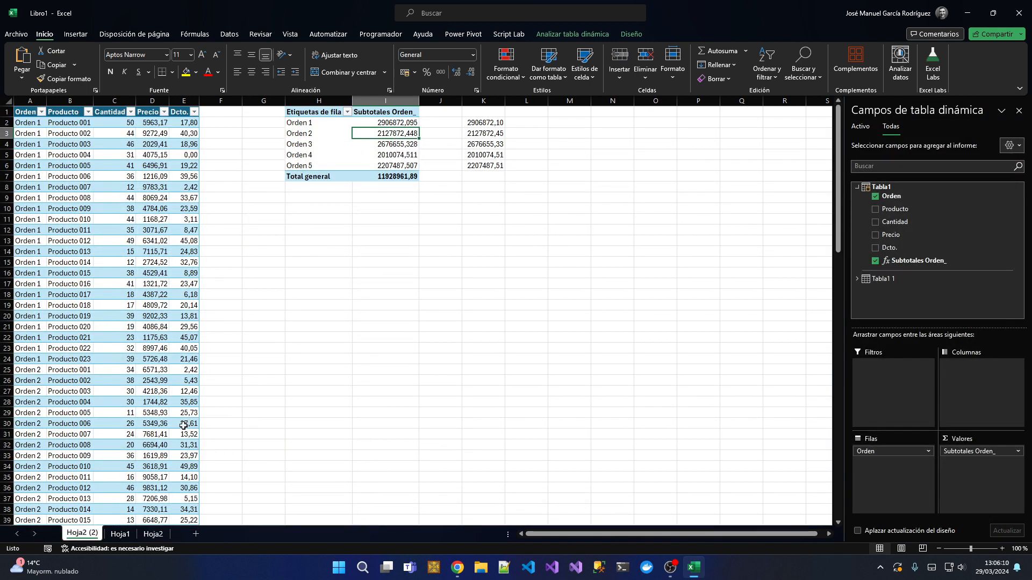
click(159, 536)
scroll(295, 281, down, 4)
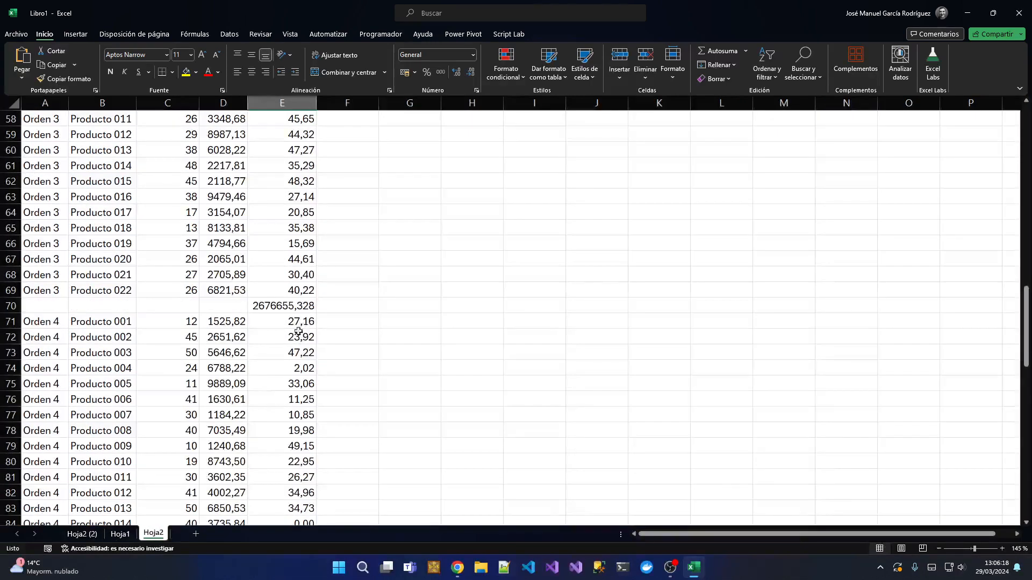
click(280, 307)
scroll(286, 290, down, 5)
click(282, 384)
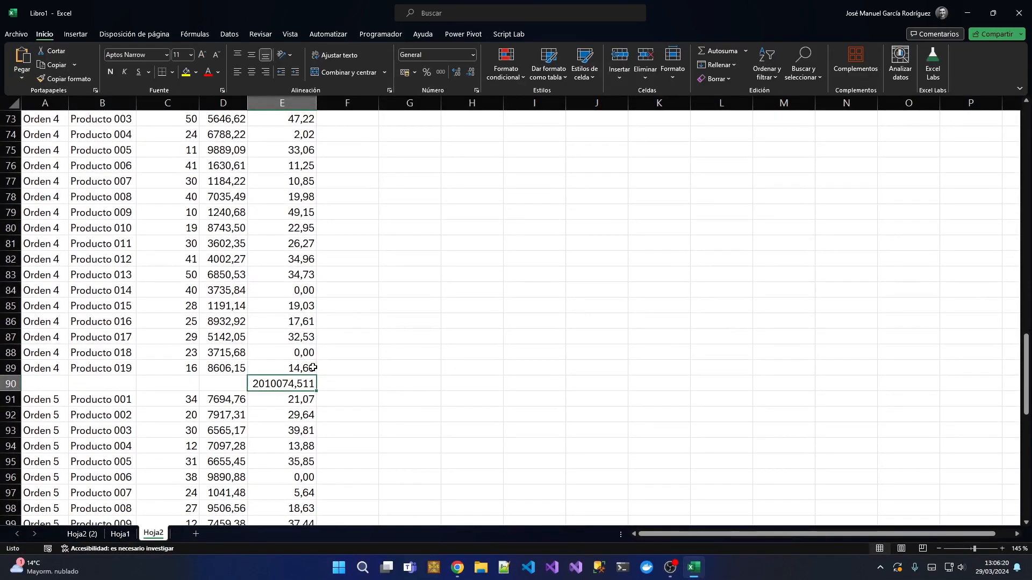
scroll(312, 367, down, 6)
click(288, 339)
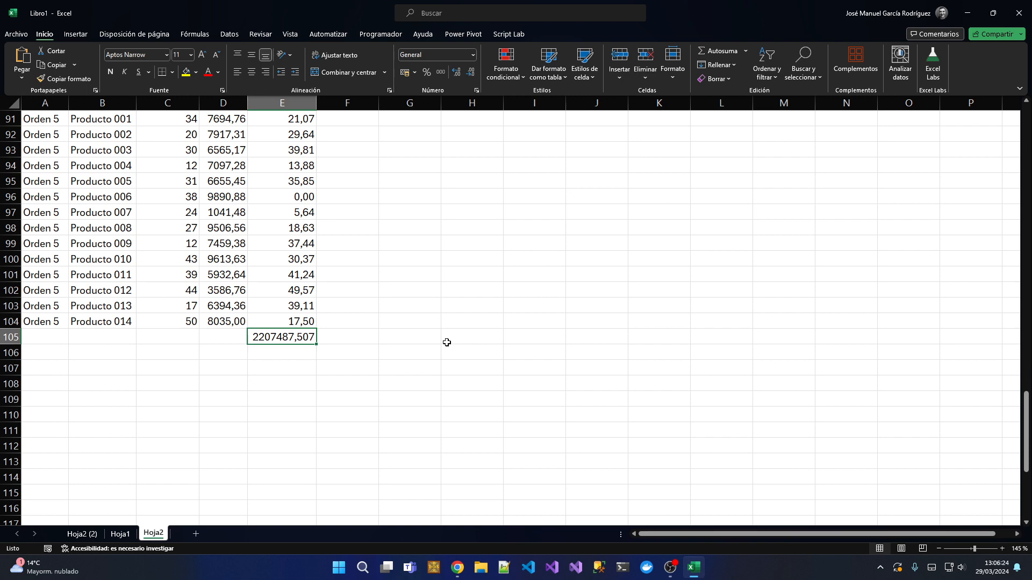
Step: Copy the entire Dcto. column E and paste it back over itself, ending copy mode
scroll(363, 323, up, 5)
click(271, 104)
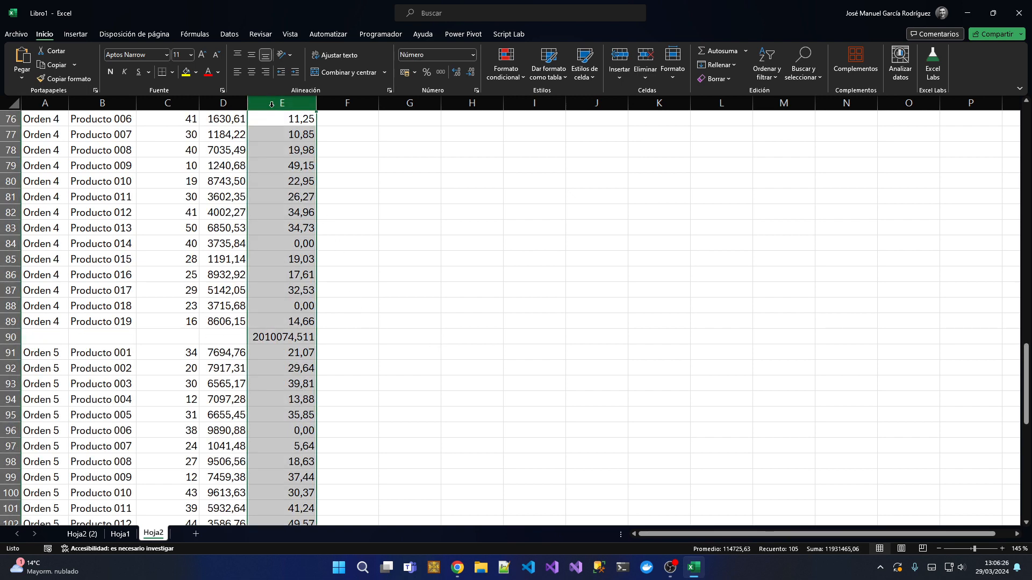
key(ctrl+c)
key(ctrl+v)
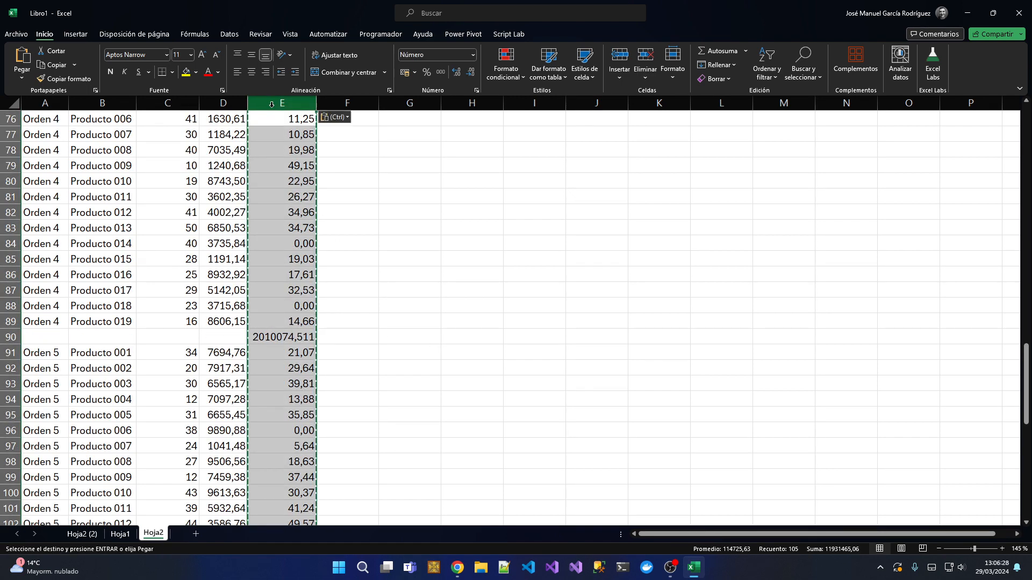
click(282, 166)
click(292, 334)
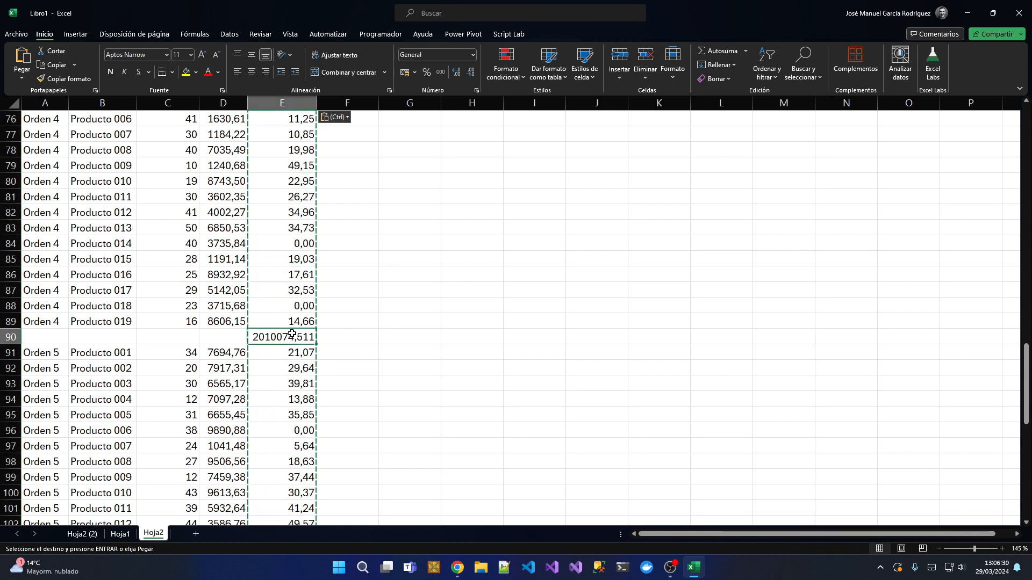
key(Escape)
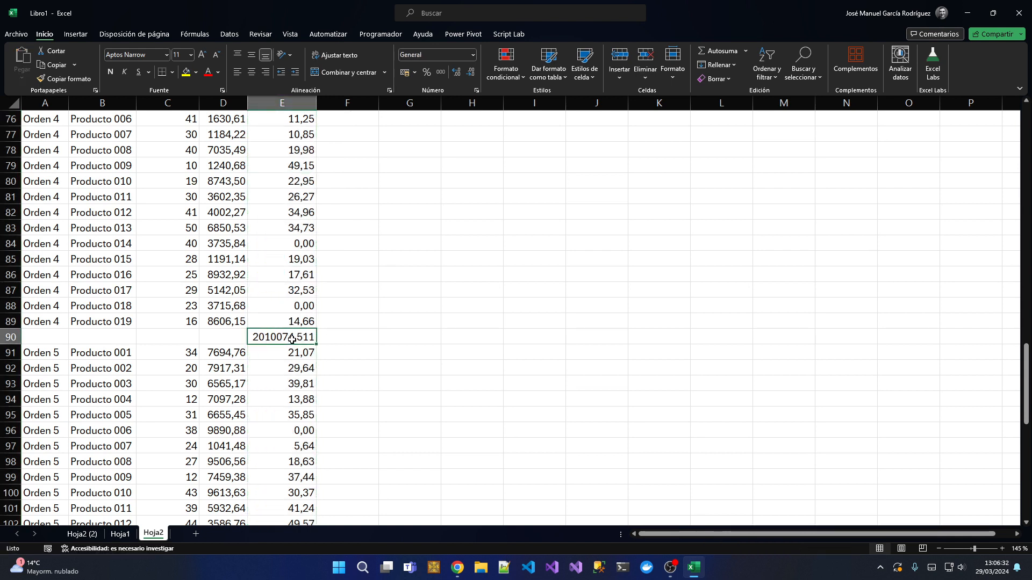
Step: Filter the Precio column to show only the blank rows (Vacías)
click(236, 337)
scroll(226, 161, up, 20)
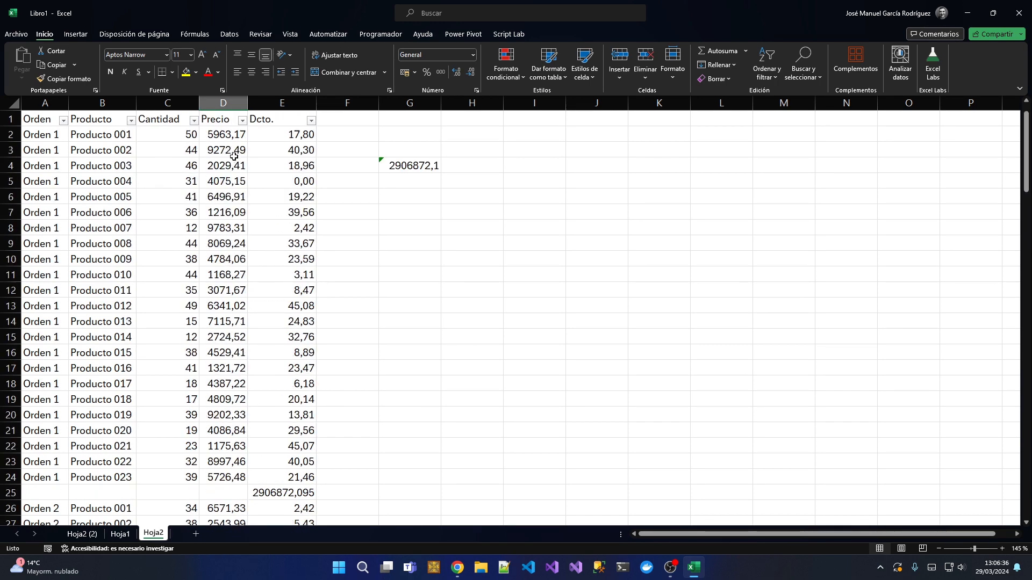
click(242, 121)
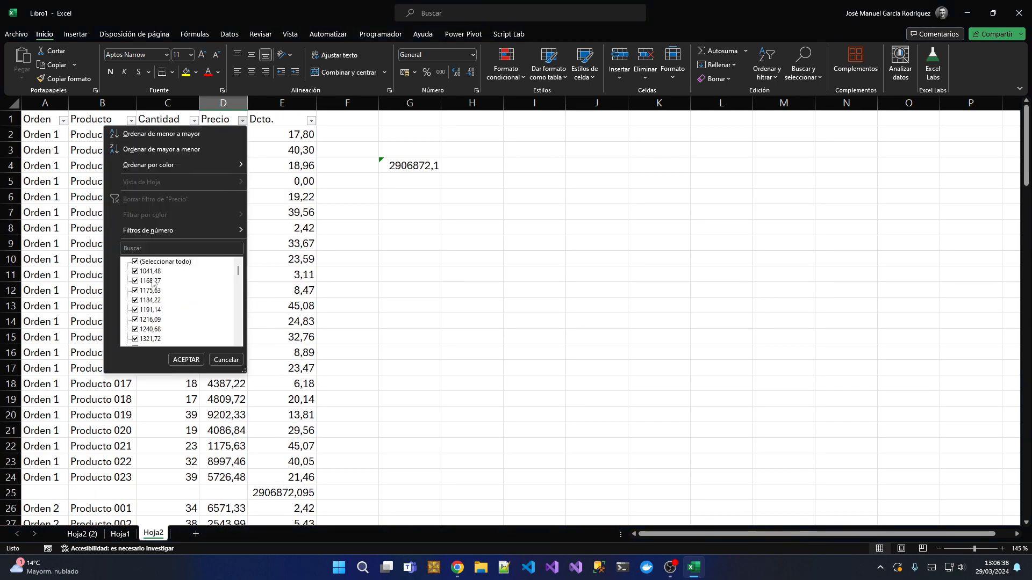
click(152, 262)
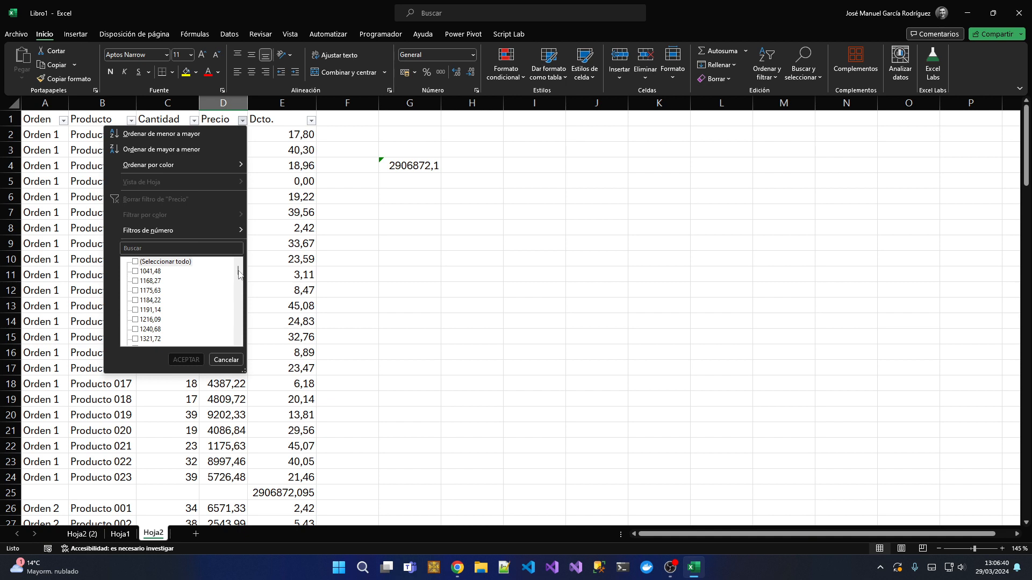
drag(238, 274, 238, 333)
click(136, 340)
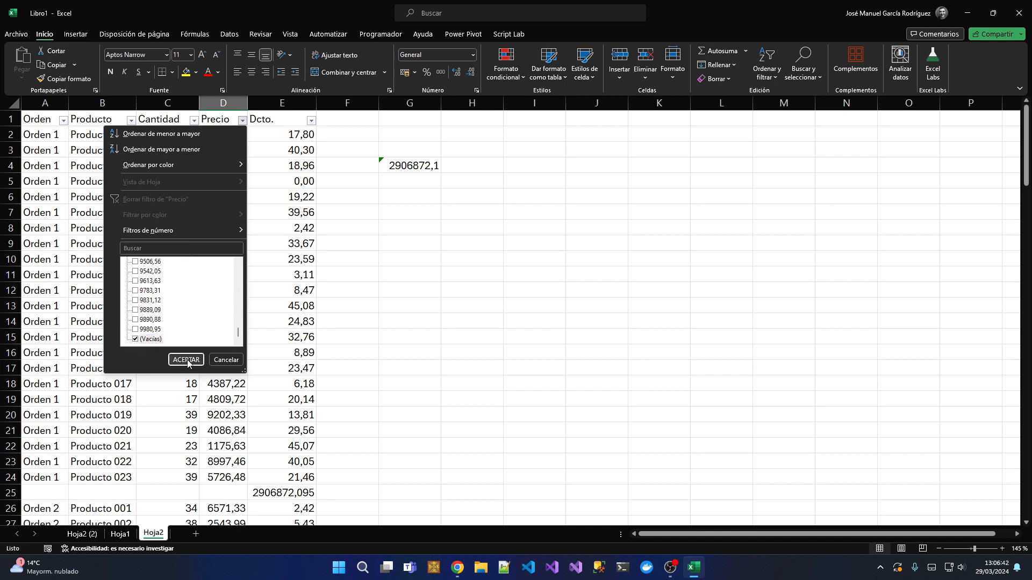
click(186, 360)
Step: Enter the label "Total" in D25 and fill it down the filtered Precio cells to D105
click(231, 139)
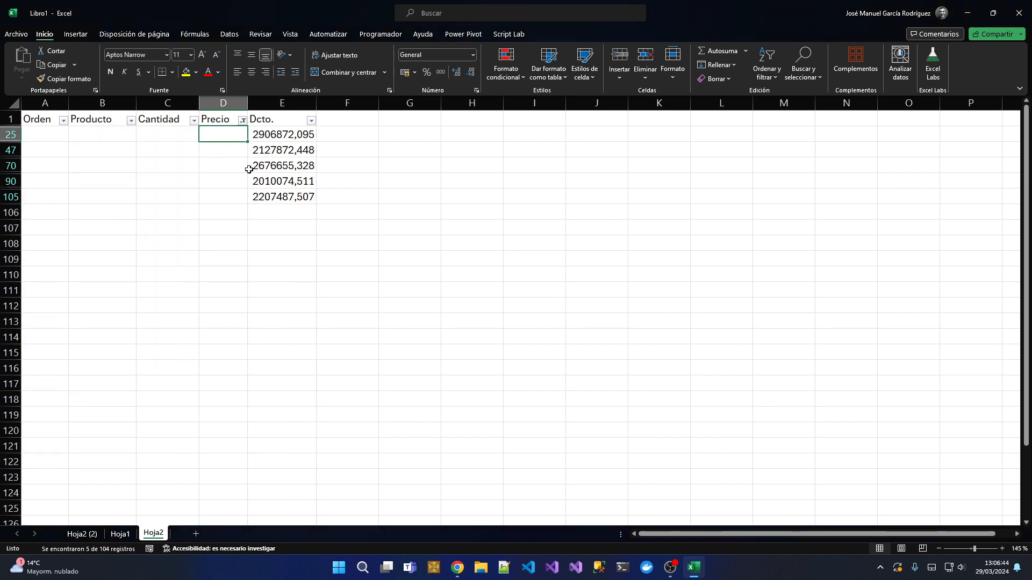
text(Total)
key(shift+Down)
key(shift+Down)
key(shift+Down)
key(shift+Down)
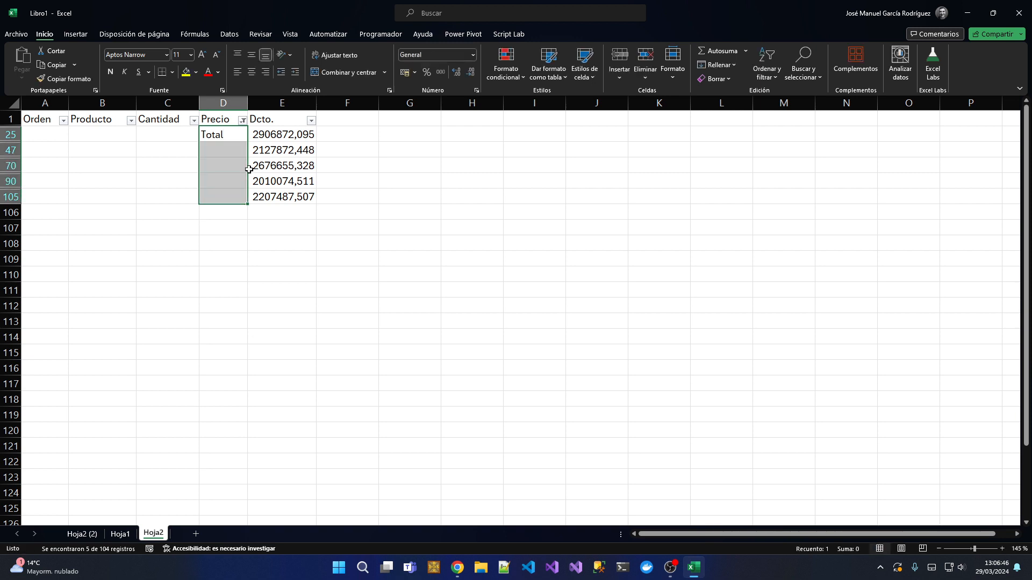
key(ctrl+j)
Step: Apply the Moneda format to the filtered totals in E25 to E105 and autofit column E to them
key(Right)
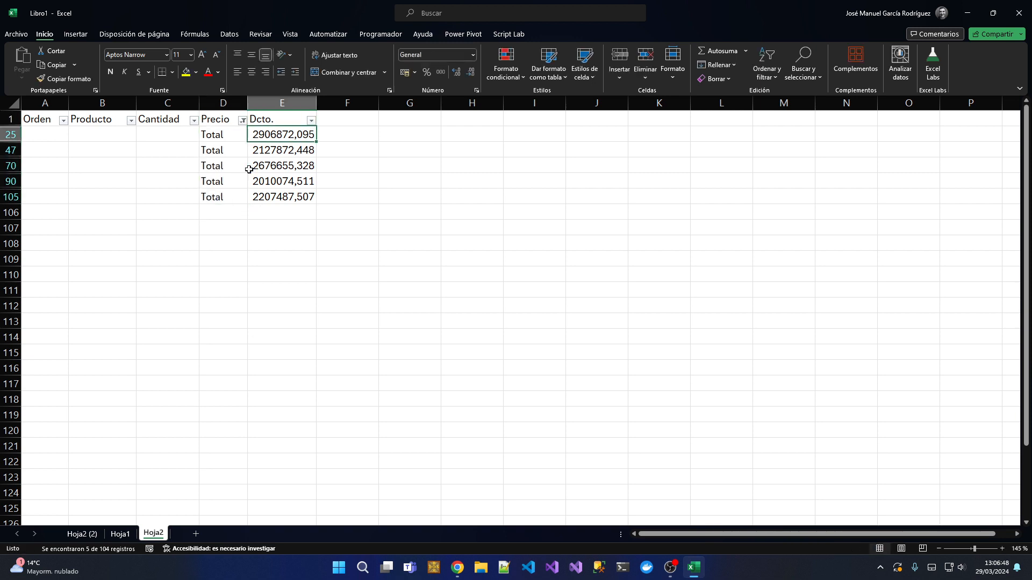
key(shift+Down)
key(shift+Down)
key(shift+Down)
key(shift+Down)
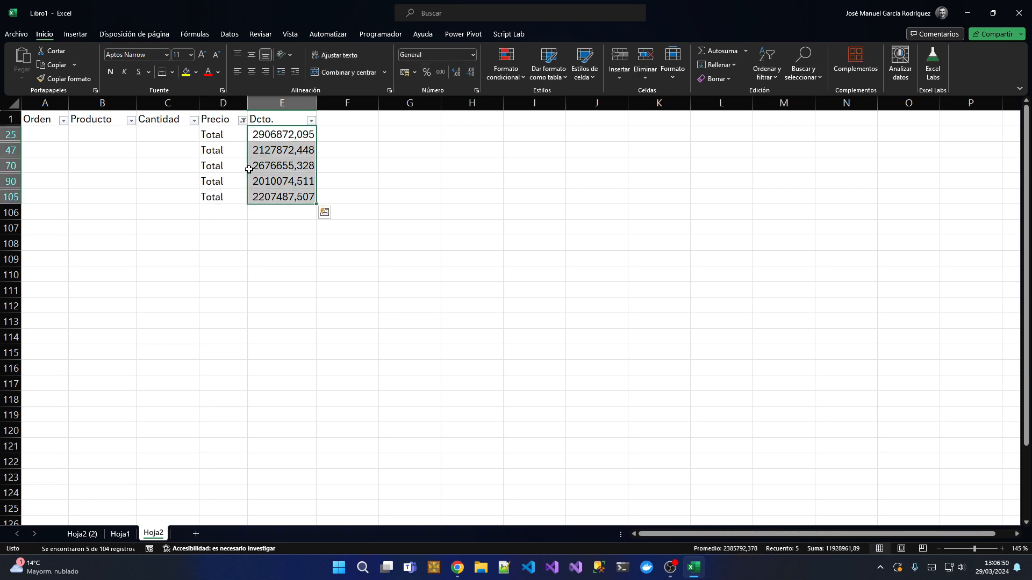
key(ctrl+shift+4)
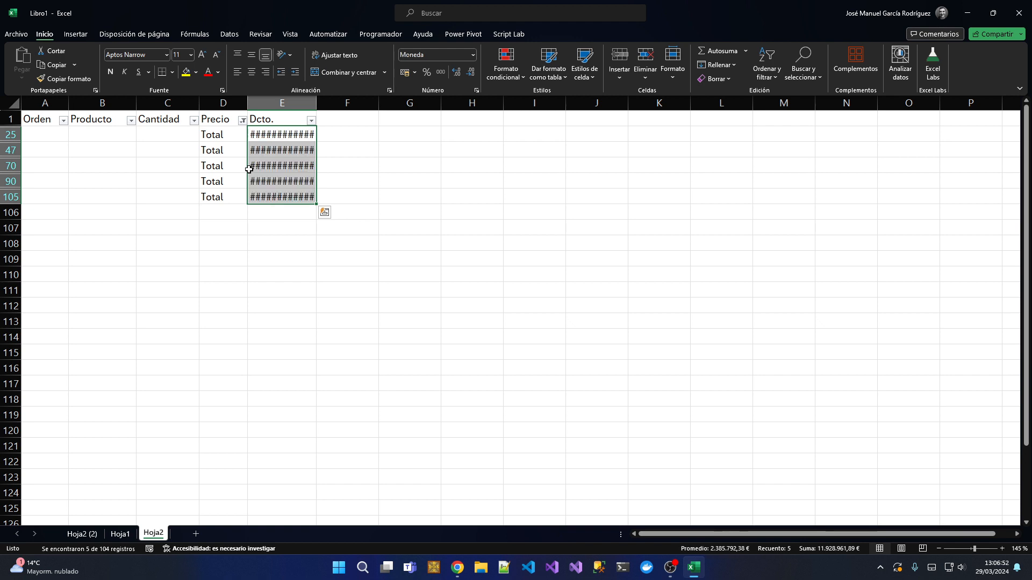
click(312, 102)
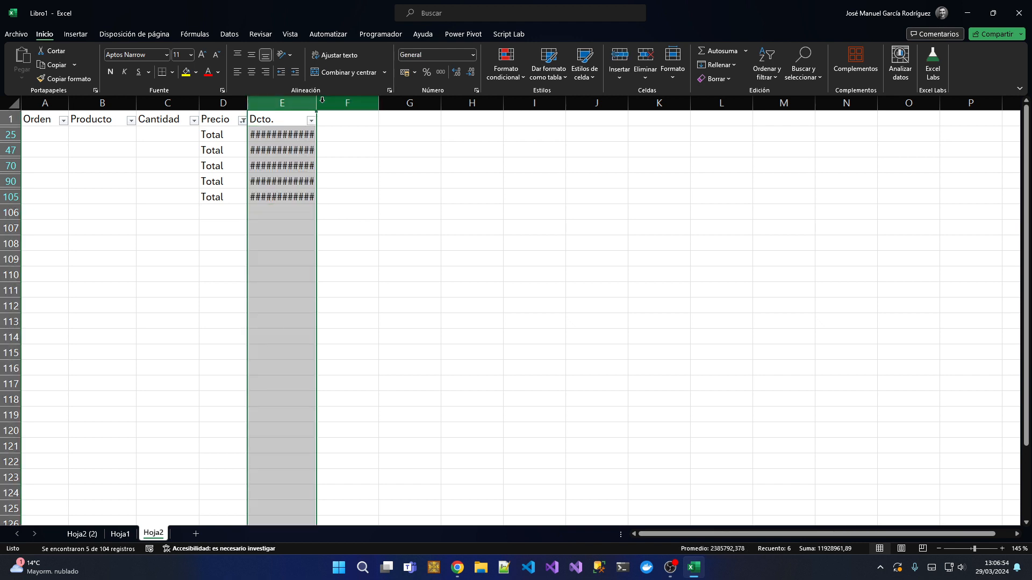
double_click(317, 102)
click(295, 148)
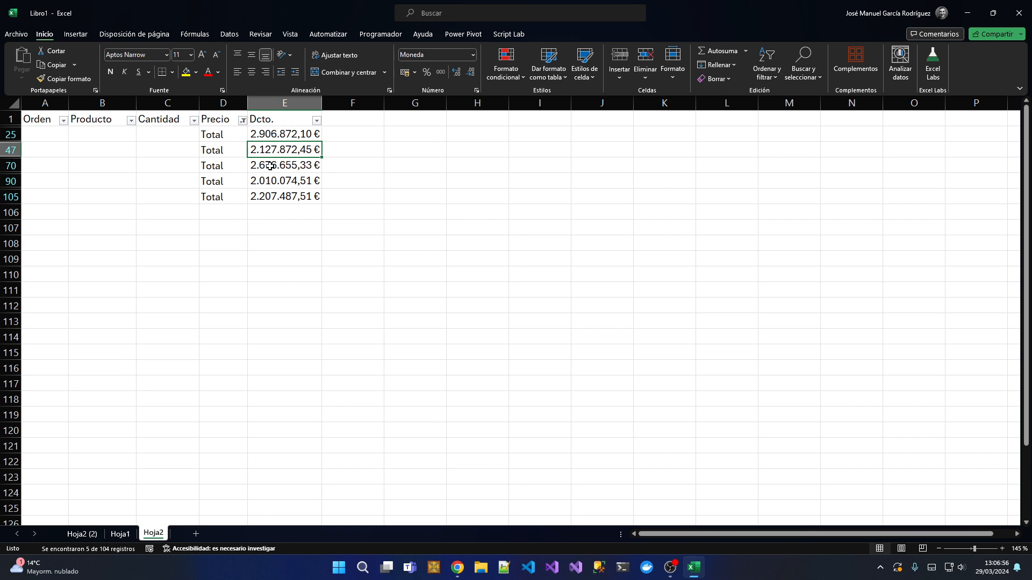
Step: Make the filtered Total labels and amounts in columns D and E bold and widen column E to fit the amounts
drag(224, 138, 273, 191)
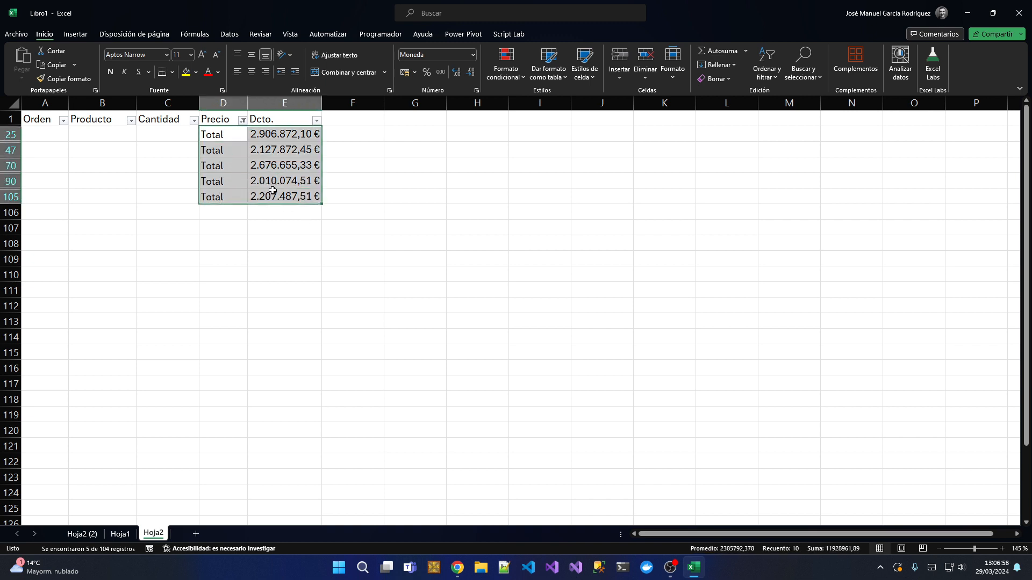
key(ctrl+n)
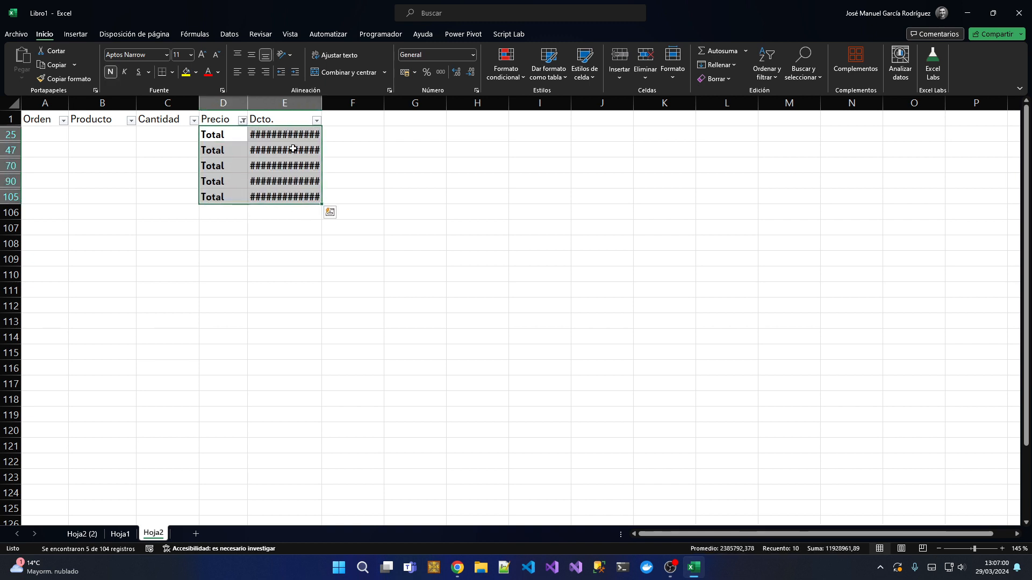
drag(322, 103, 343, 102)
click(294, 165)
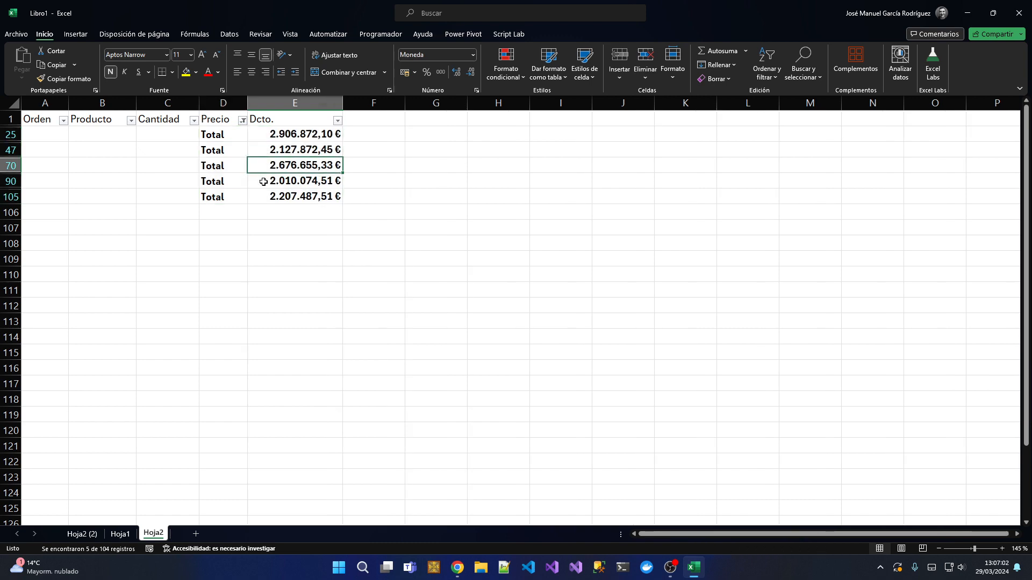
Step: Set the Precio filter back to all values so that every order row shows
click(243, 121)
click(161, 262)
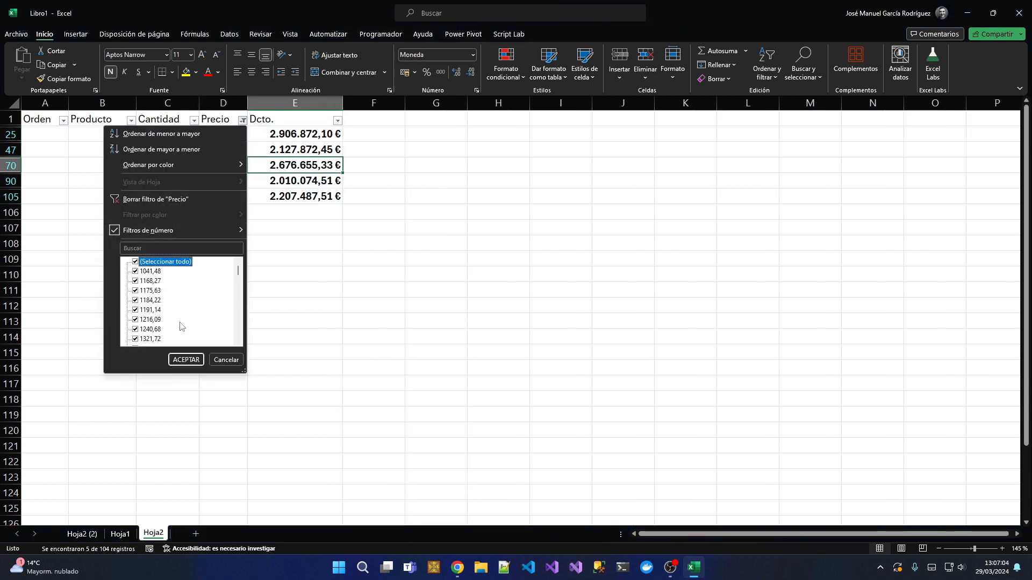
click(184, 359)
scroll(278, 278, down, 6)
Step: Examine the Subtotales dialog's grouping column and function choices for the order data, then close it without applying subtotals
click(206, 221)
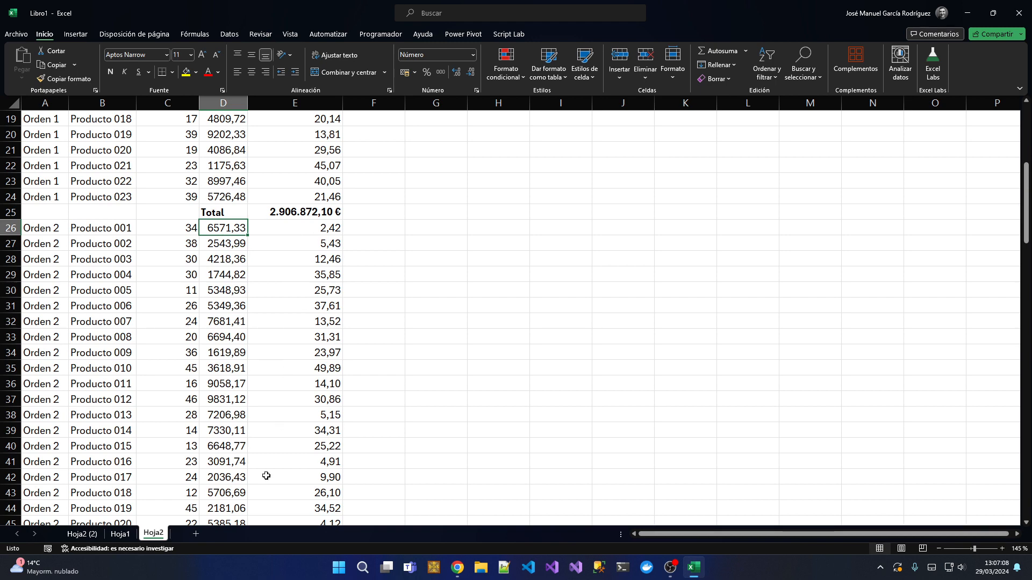
click(230, 34)
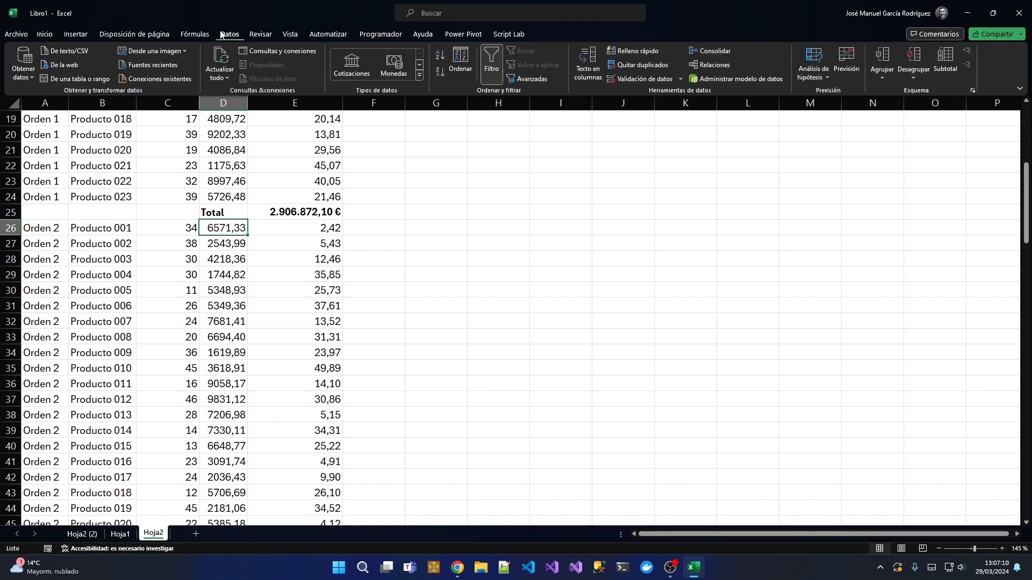
click(946, 63)
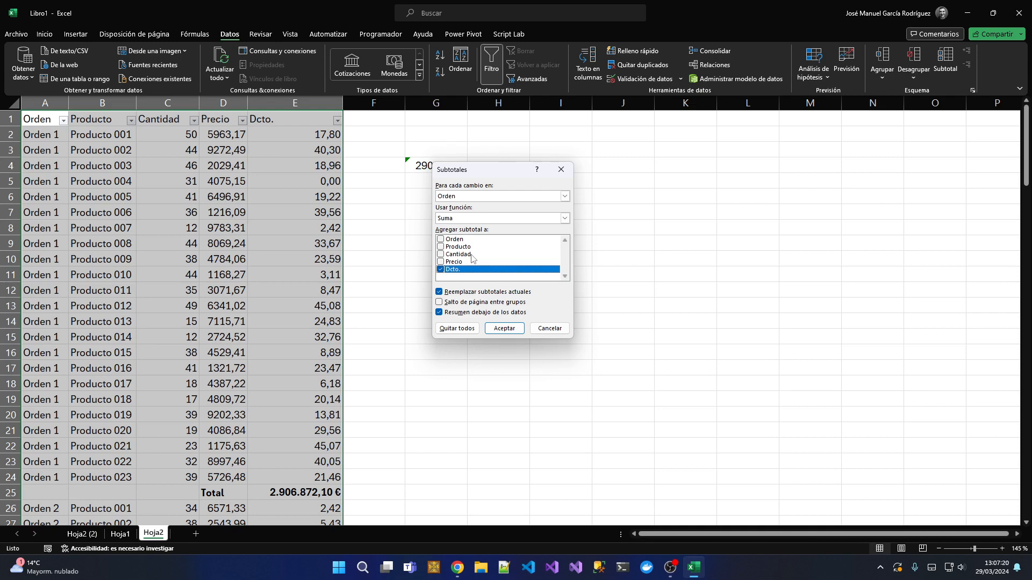
click(472, 197)
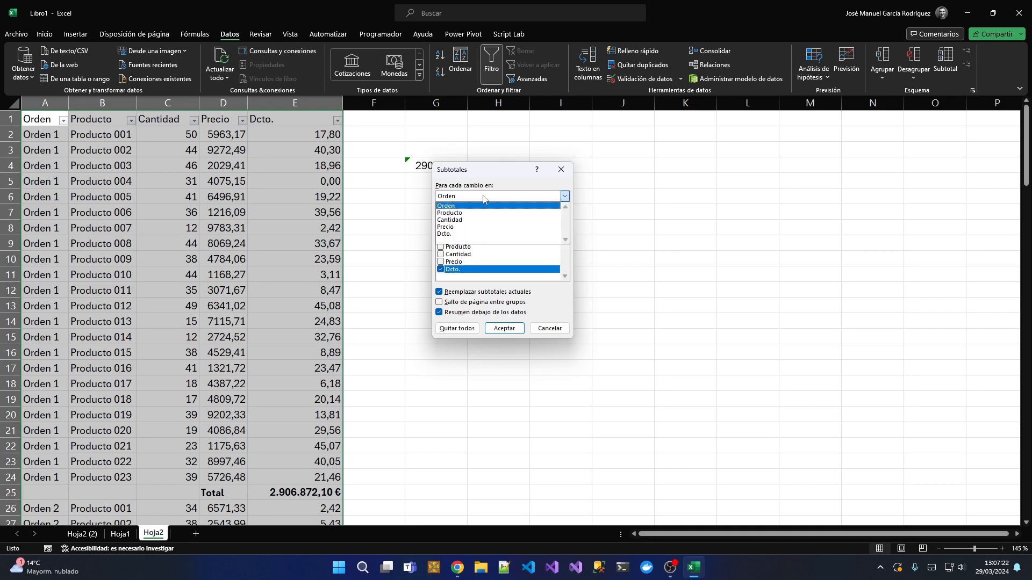
click(482, 199)
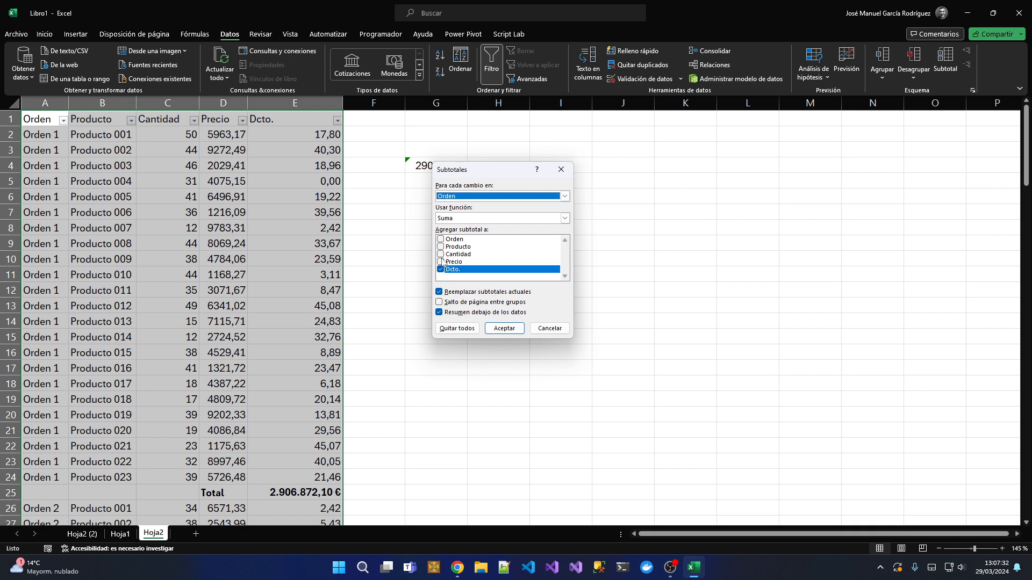
click(525, 218)
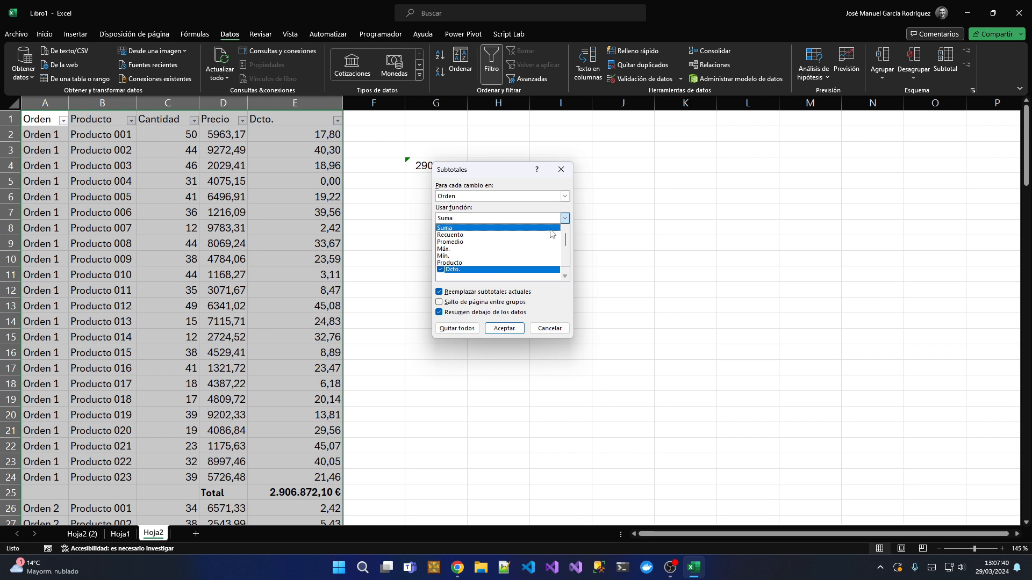
scroll(494, 253, down, 2)
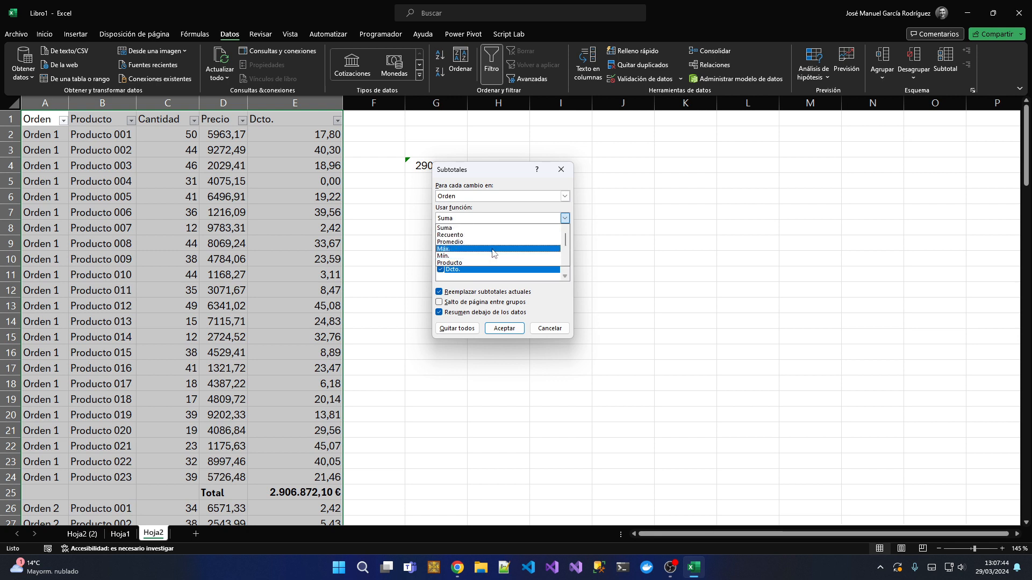
scroll(492, 254, down, 2)
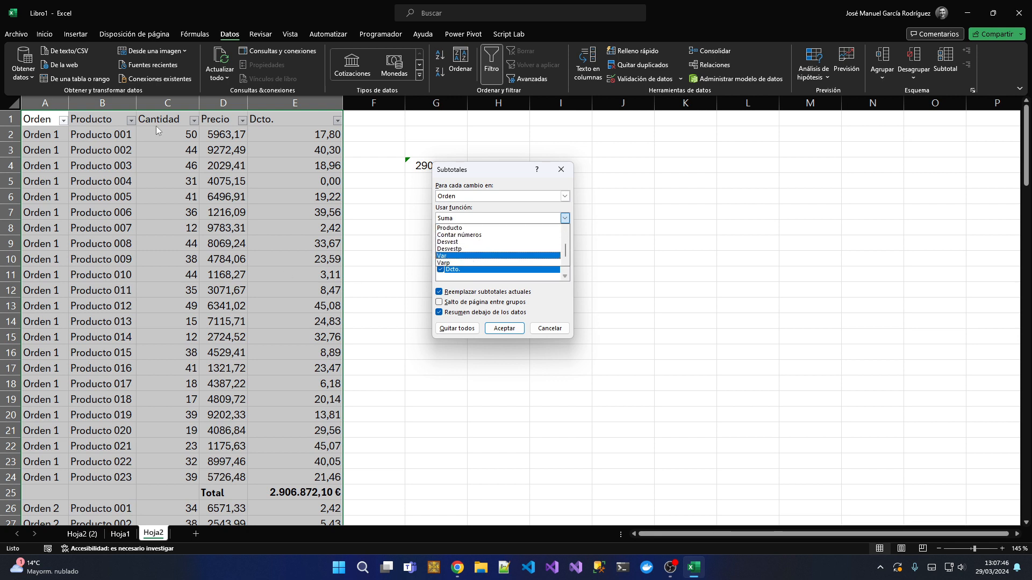
click(516, 175)
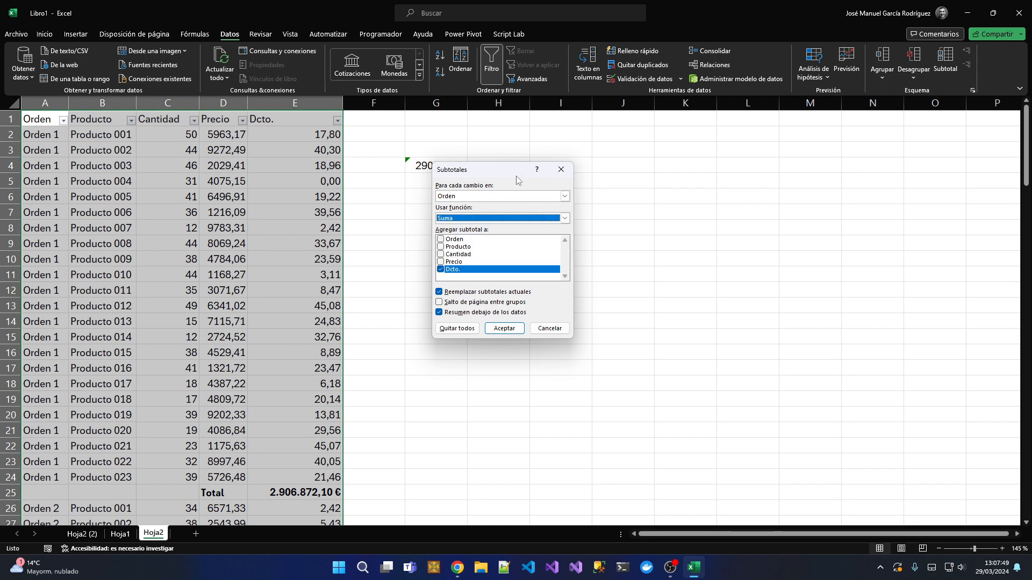
click(561, 170)
click(236, 365)
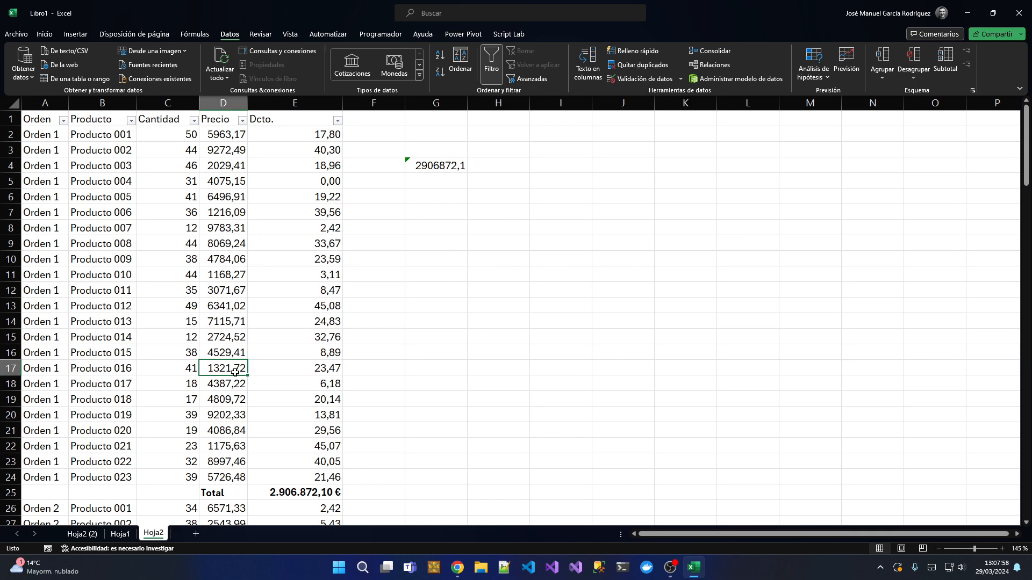
Step: Copy columns A to E of the Hoja2 (2) sheet and paste them as plain values into a new worksheet at A1
click(120, 534)
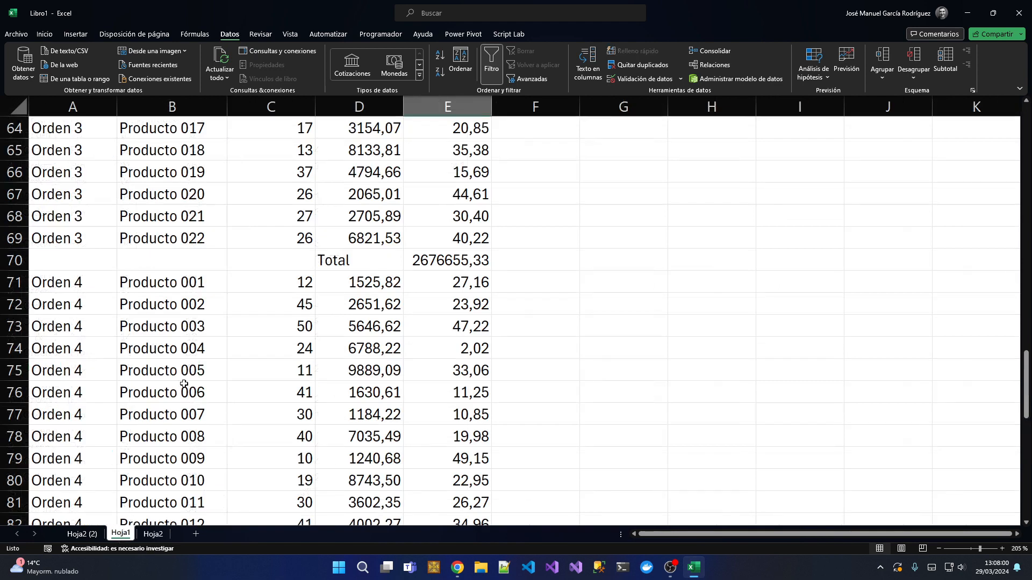
click(82, 534)
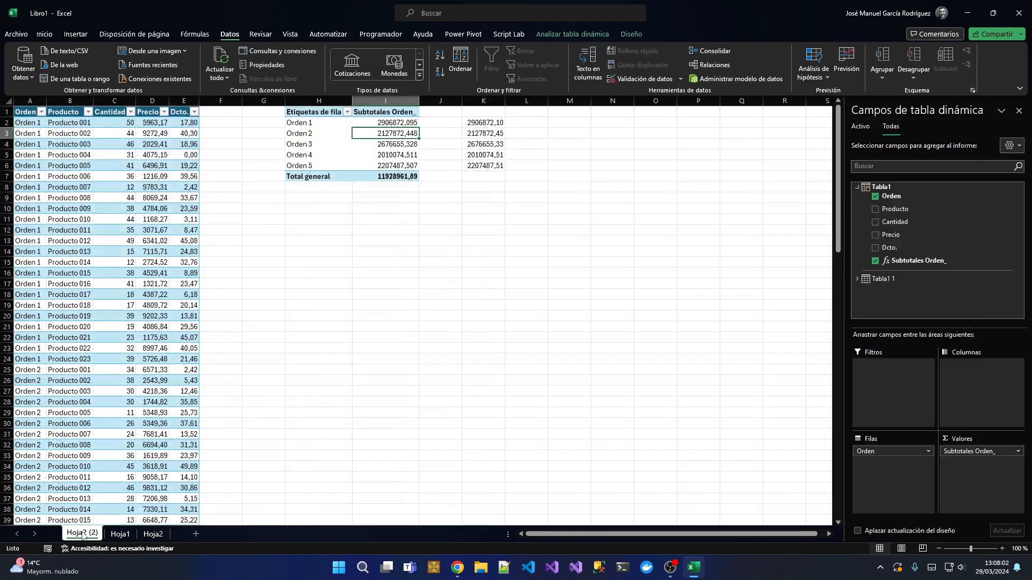
click(126, 176)
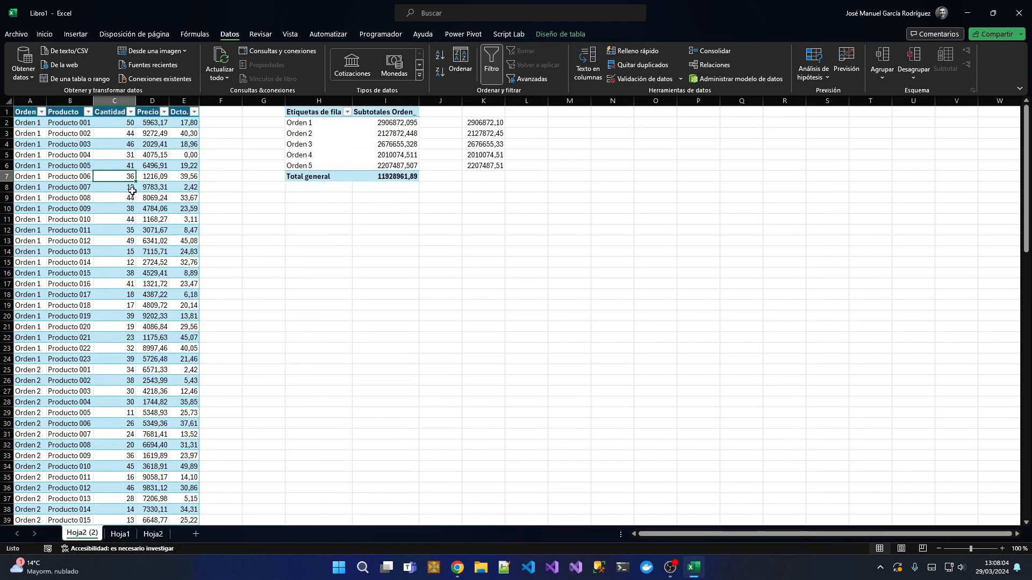
drag(33, 104, 174, 101)
key(ctrl+c)
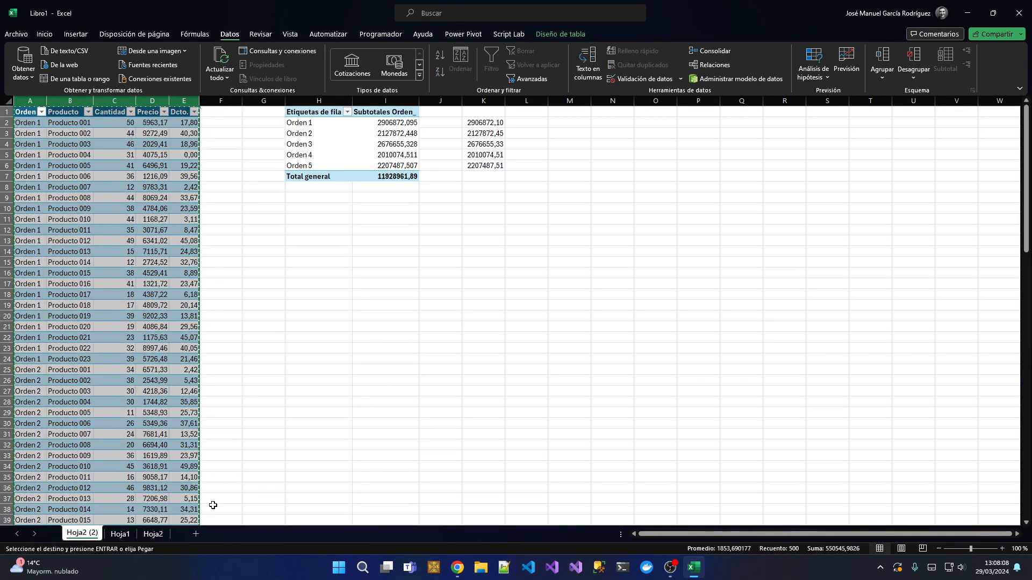
click(198, 534)
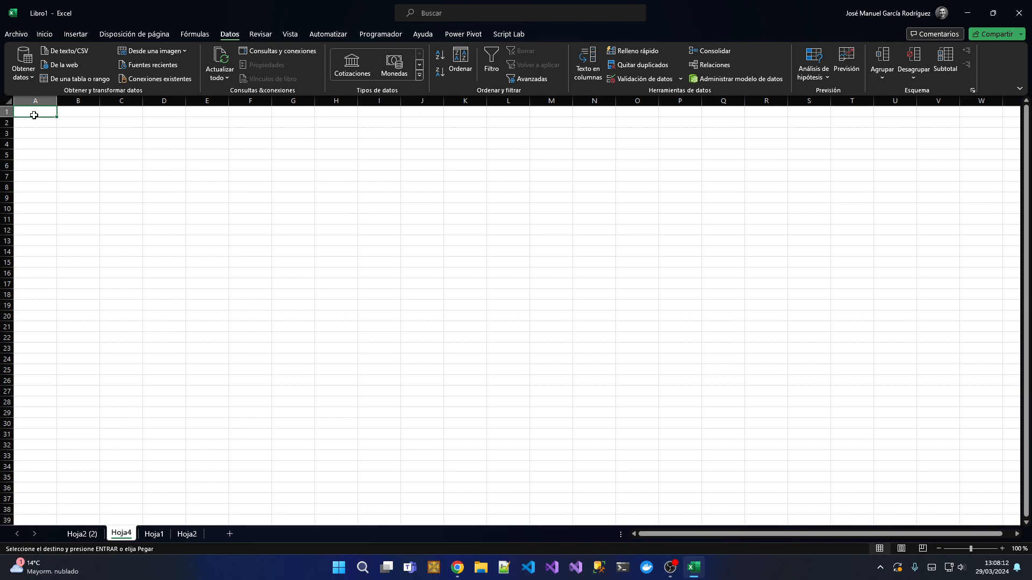
key(ctrl+v)
click(49, 151)
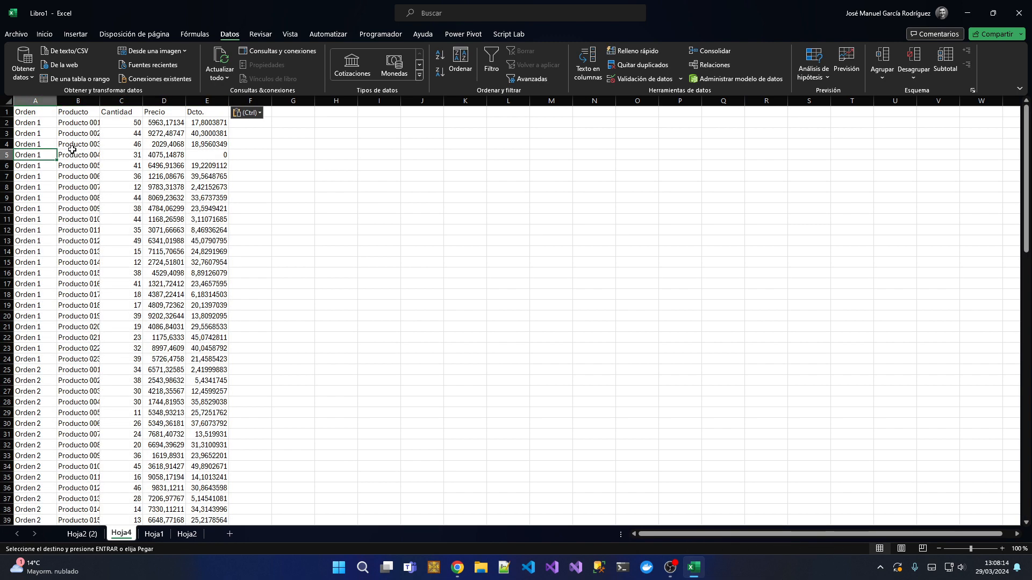
click(77, 152)
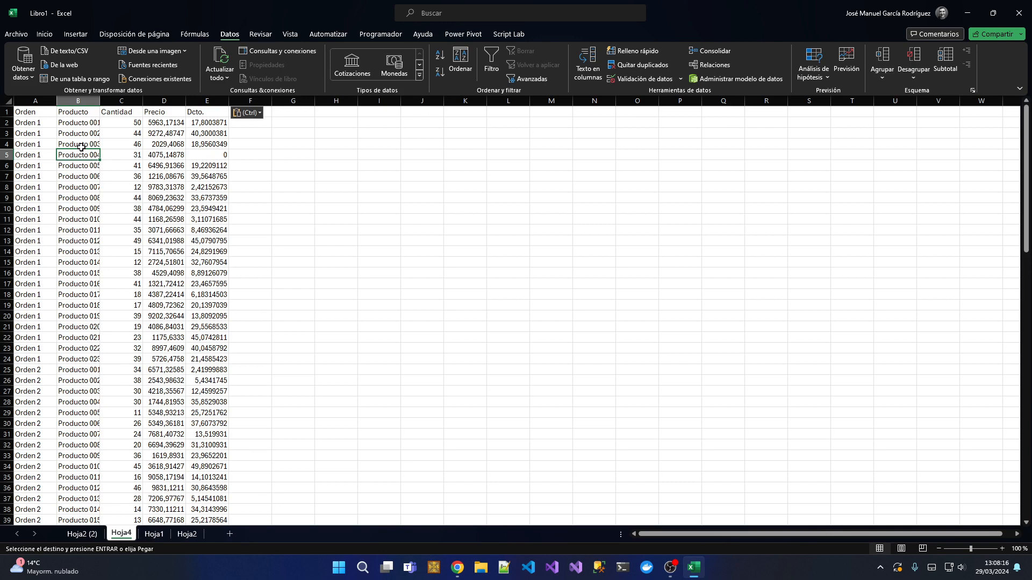
key(ctrl+Home)
key(ctrl+shift+End)
key(ctrl+t)
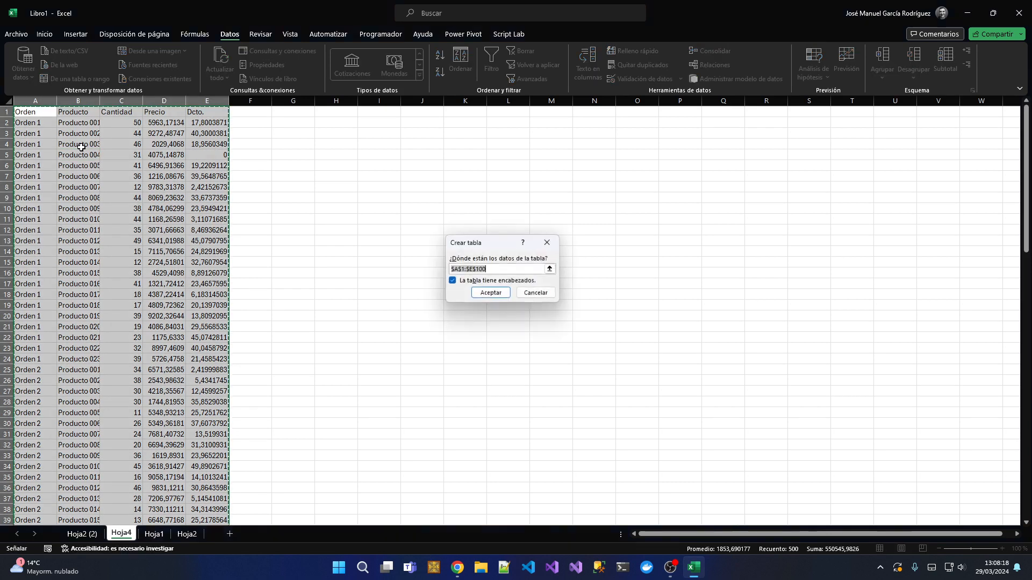
key(Escape)
Step: Convert the pasted order data in A1:E100 into a table with headers
click(99, 164)
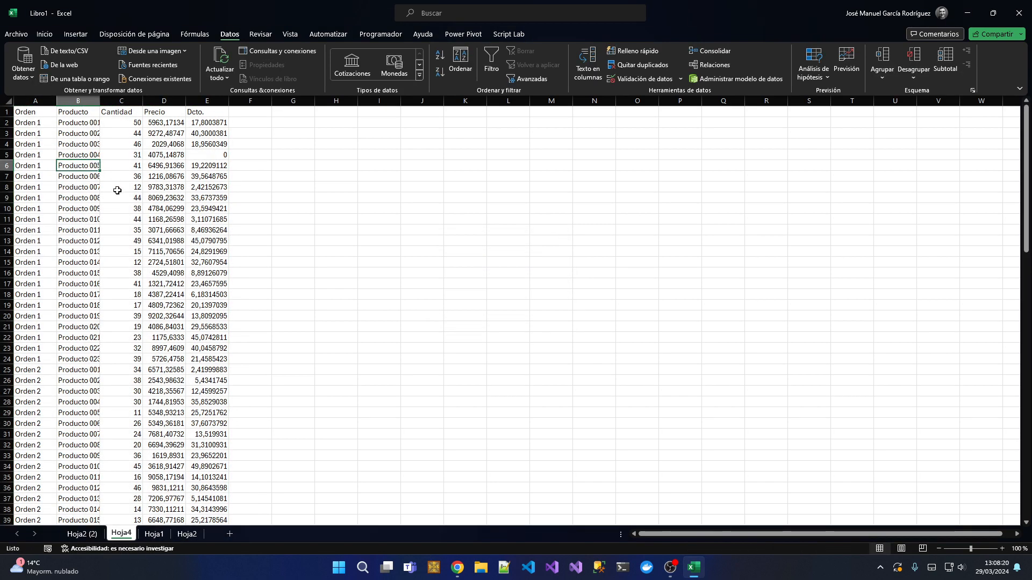
key(ctrl+t)
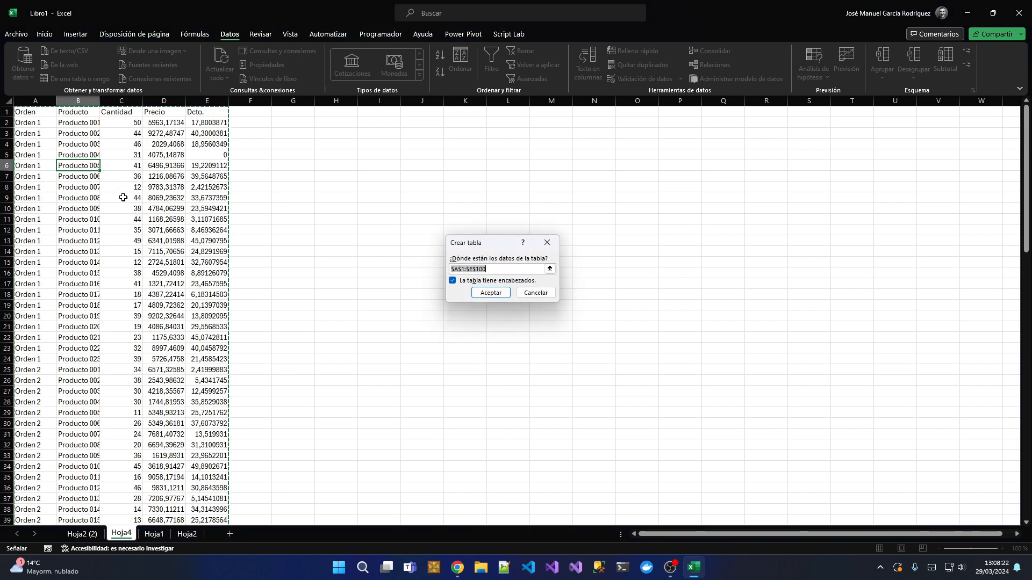
scroll(121, 226, down, 10)
scroll(121, 226, up, 10)
click(491, 292)
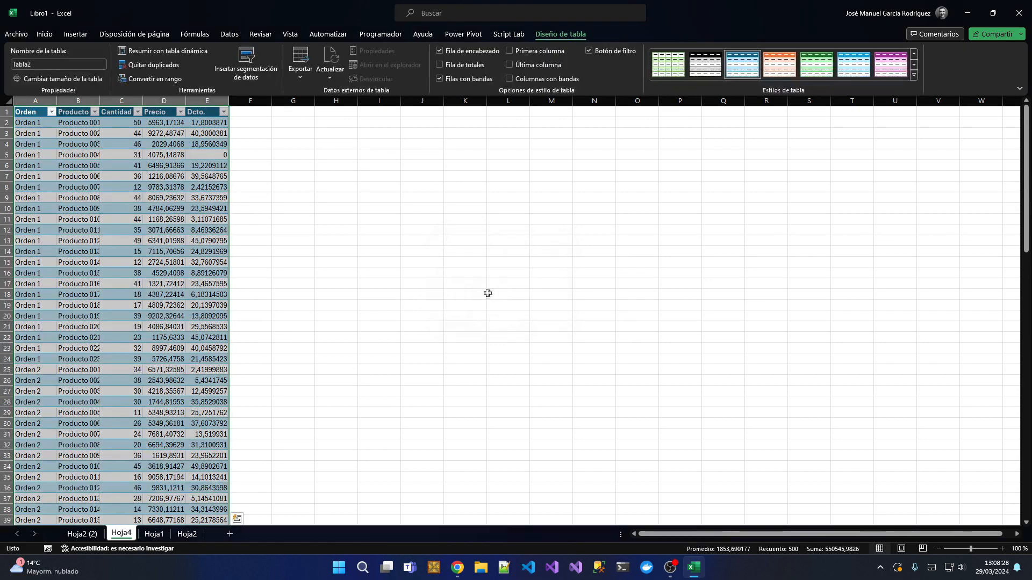
Step: Rename the new order table as Datos
click(121, 198)
click(41, 64)
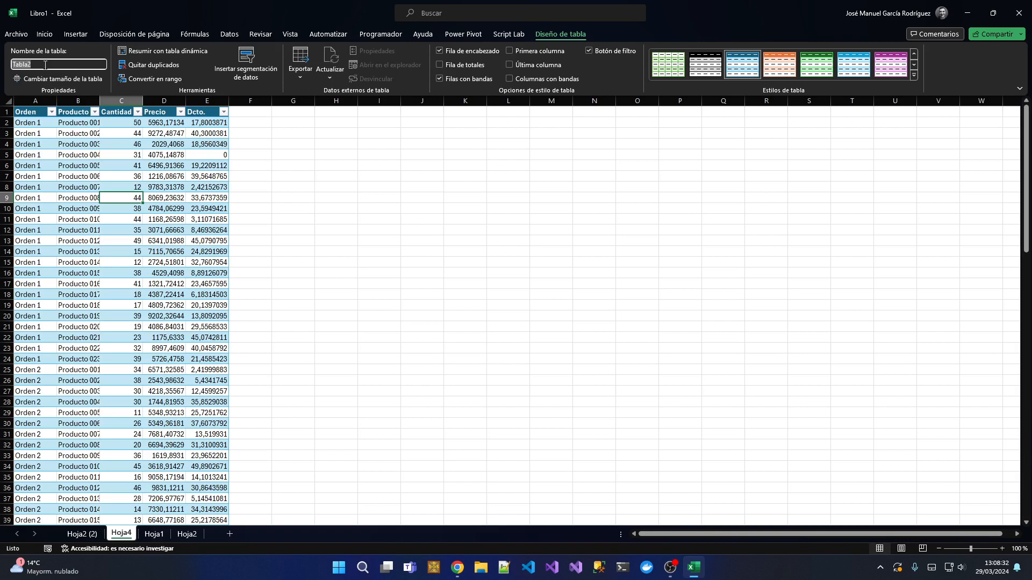
text(Datos)
key(Return)
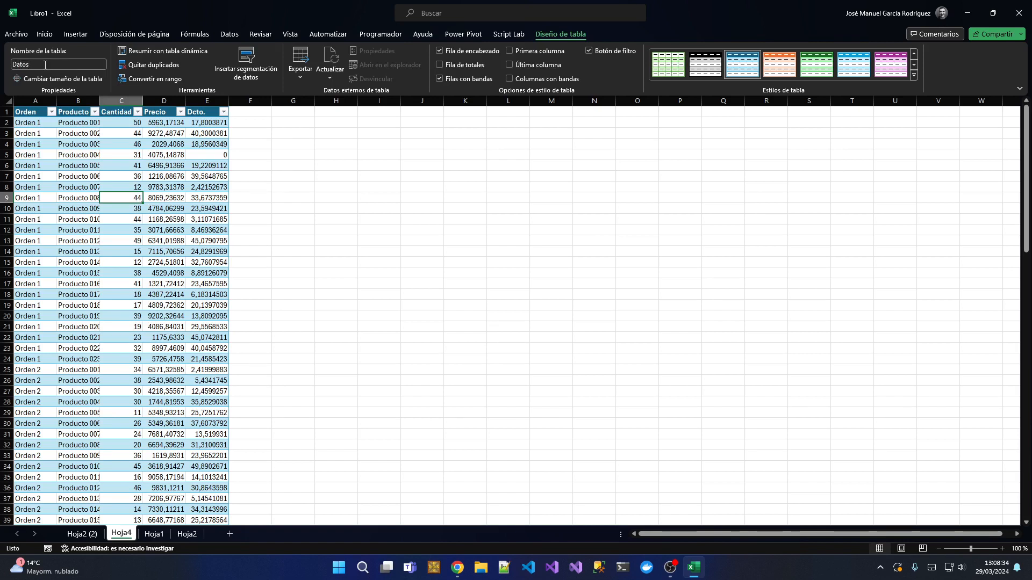
Step: Open the Datos table in the Power Query Editor as a query from a table or range
click(60, 133)
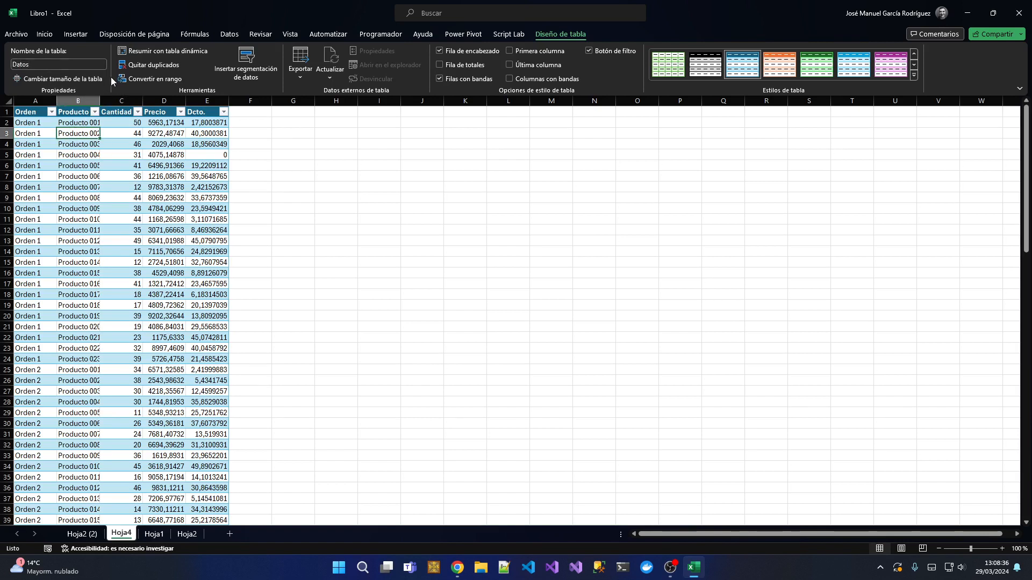
click(230, 34)
click(24, 69)
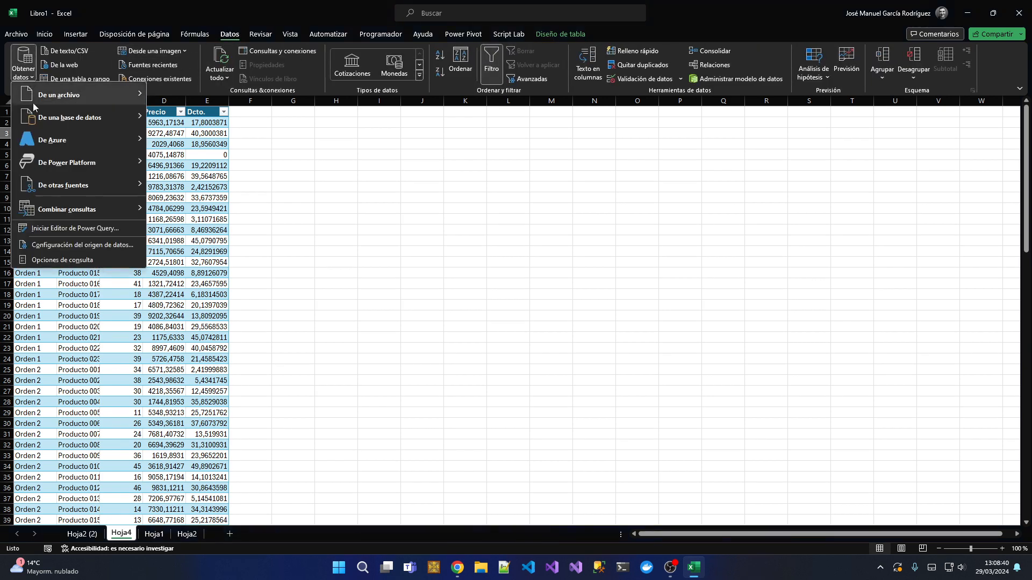
mouse_move(100, 185)
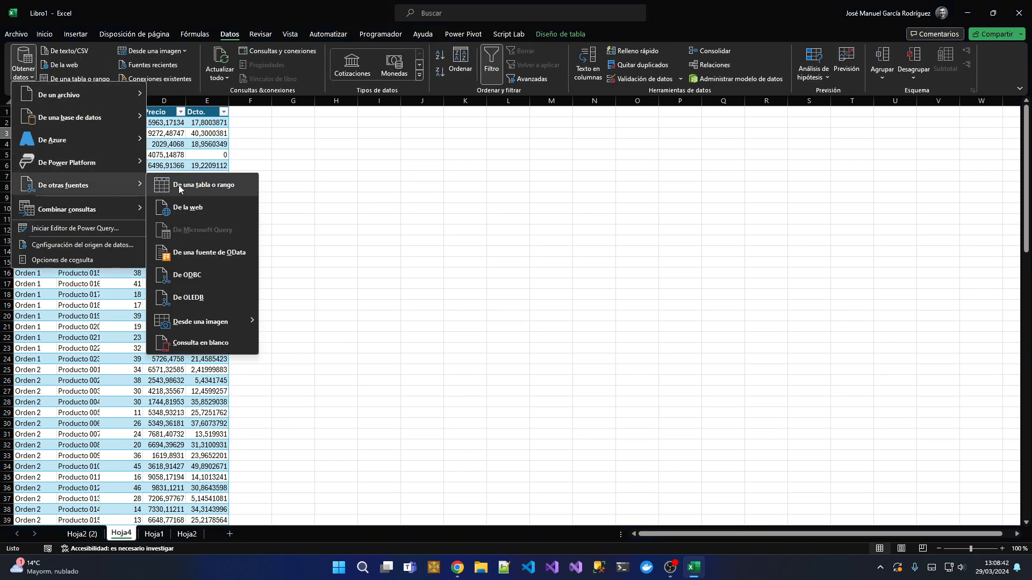
click(206, 186)
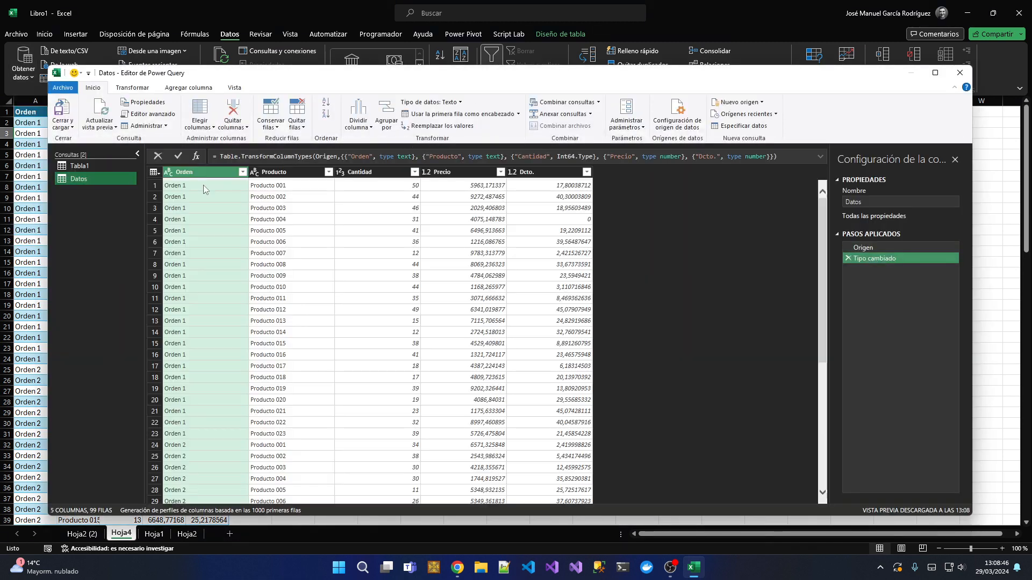
Step: Load the Datos query as a connection only and add its data to the Data Model
click(62, 126)
click(89, 152)
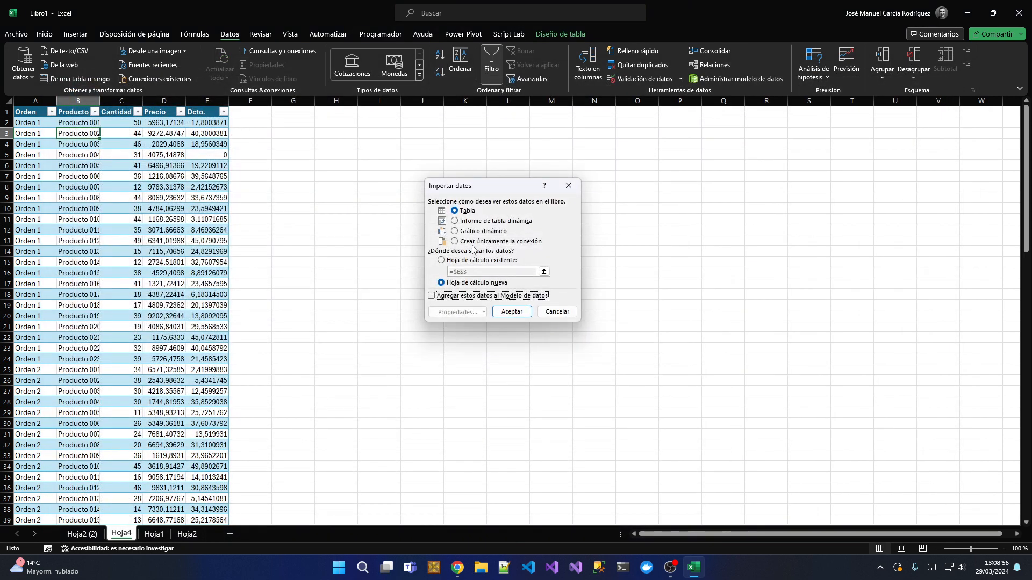
click(473, 242)
click(440, 297)
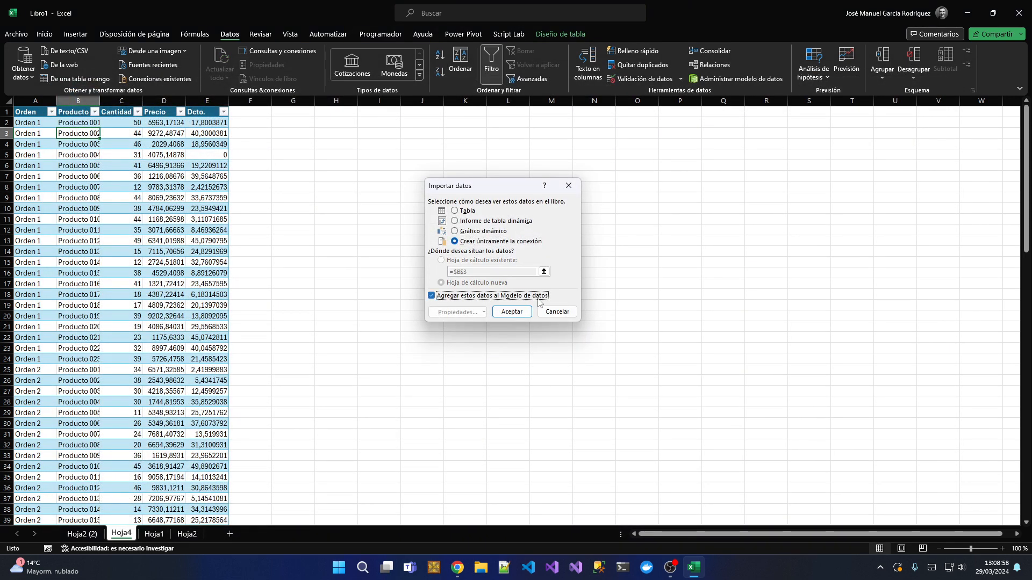
click(519, 312)
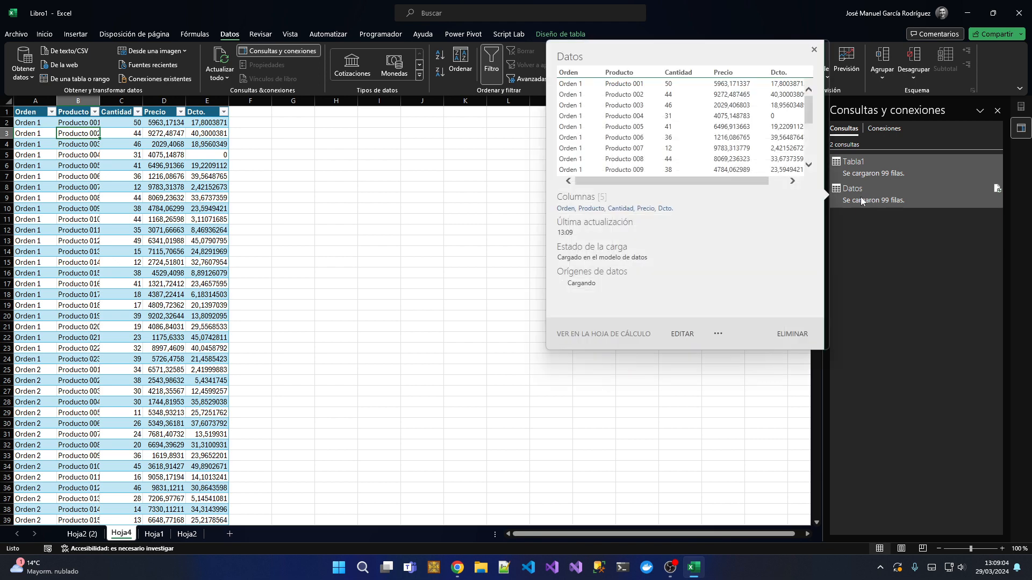
Step: Insert a pivot table from the Data Model at cell H1 of the existing Hoja4 sheet
click(336, 197)
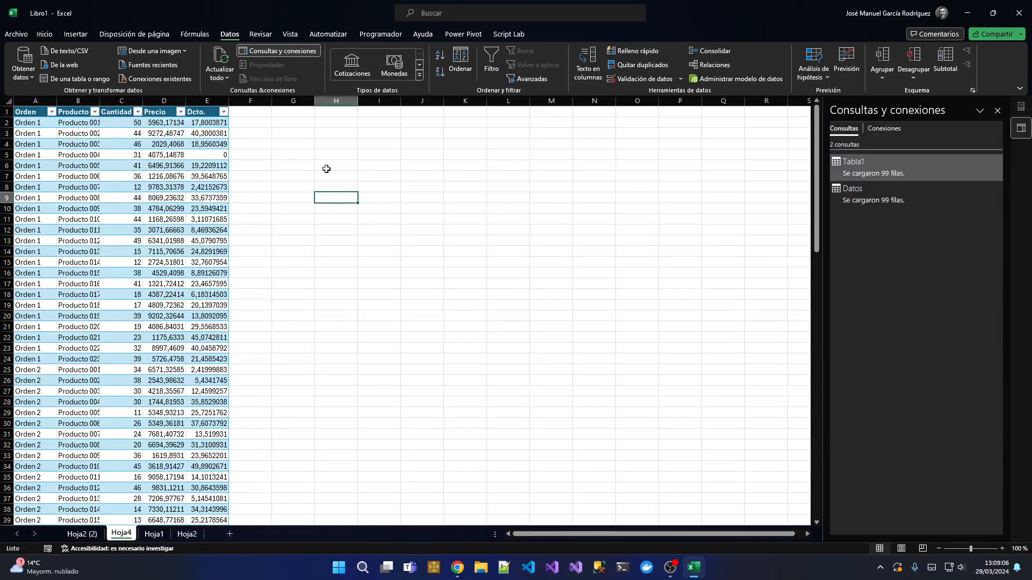
click(328, 114)
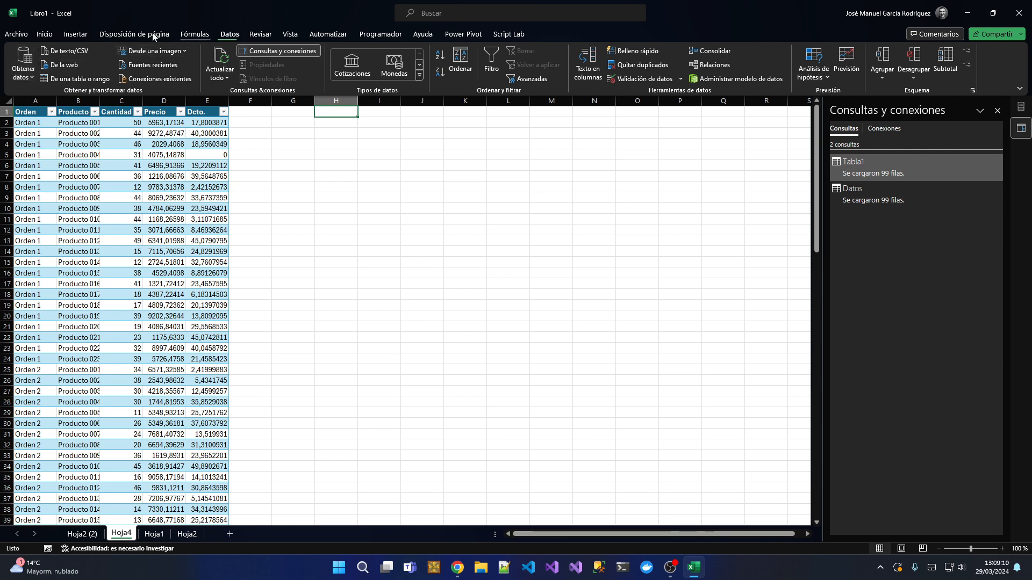
click(75, 34)
click(28, 73)
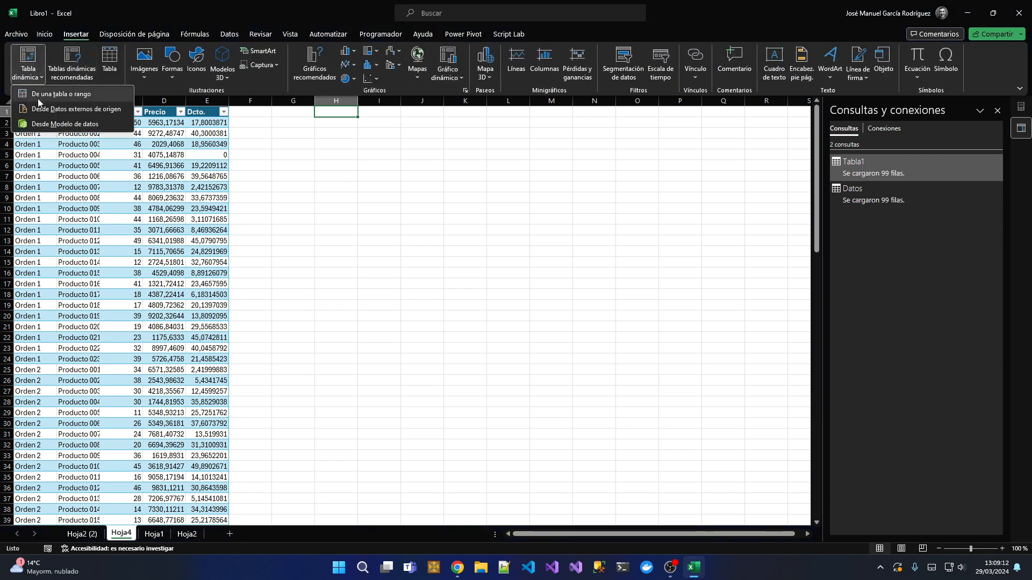
click(44, 124)
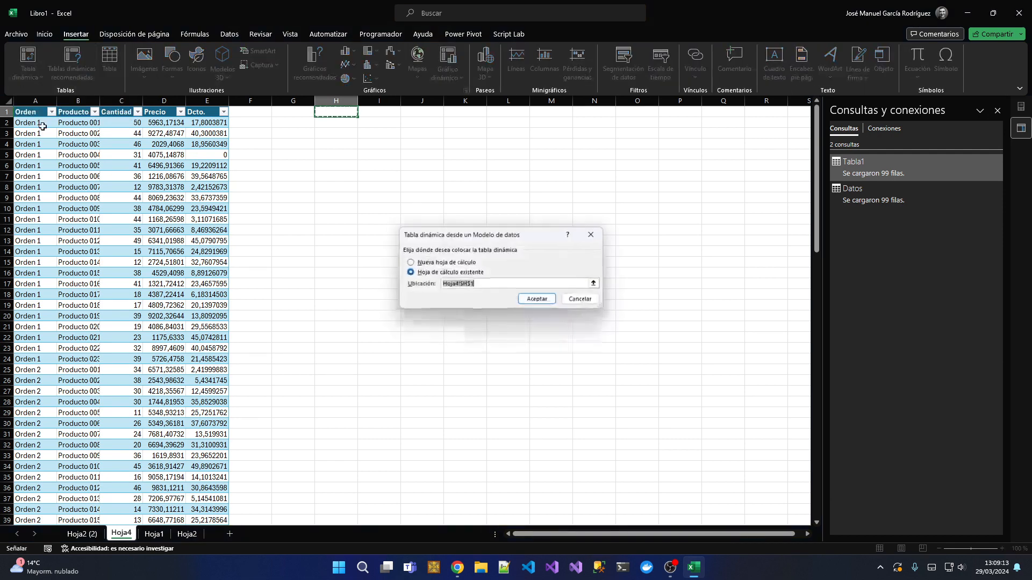
click(557, 303)
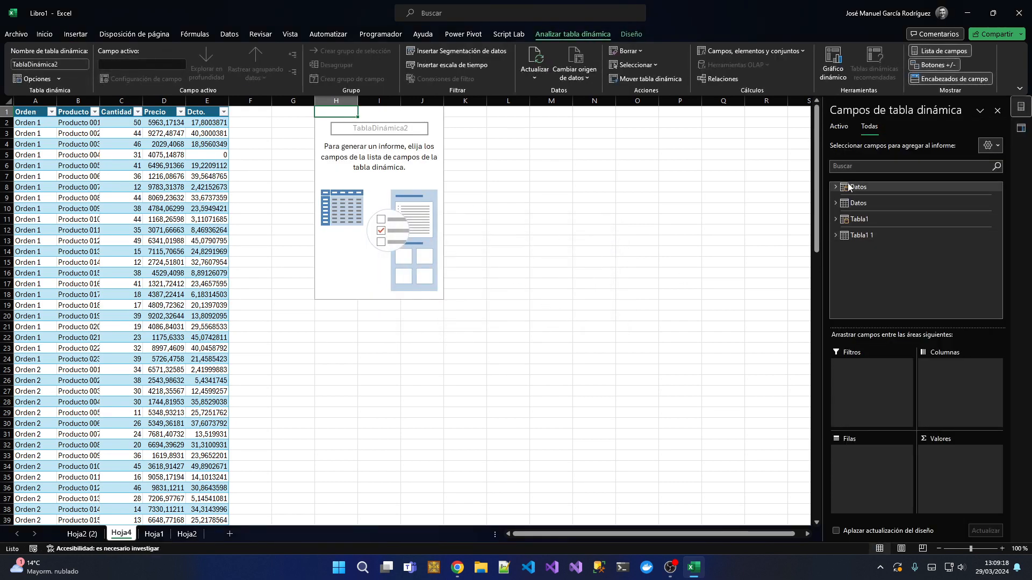
Step: Place the Orden field of the query-sourced Datos table in the pivot table's rows
mouse_move(847, 191)
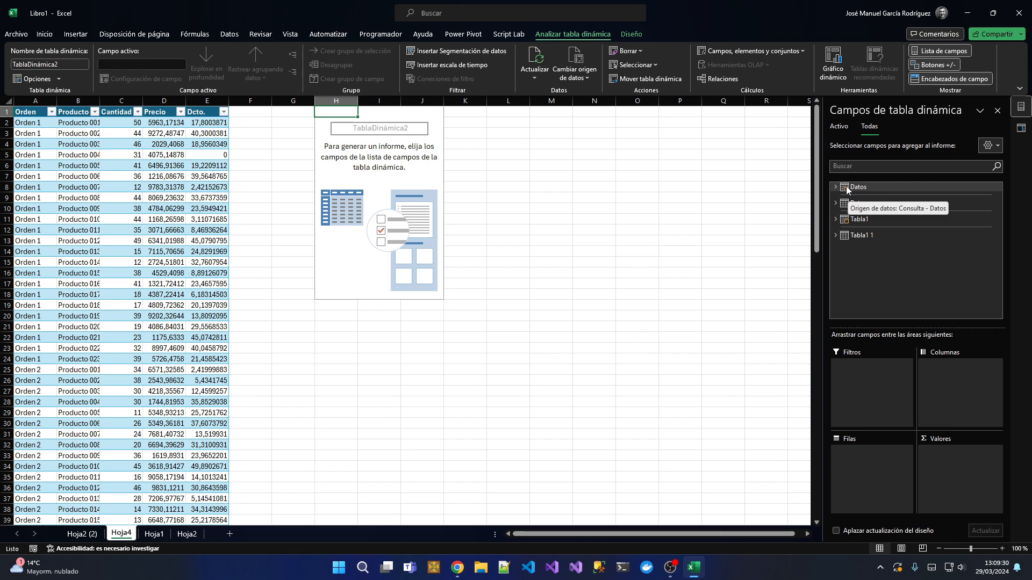
click(835, 187)
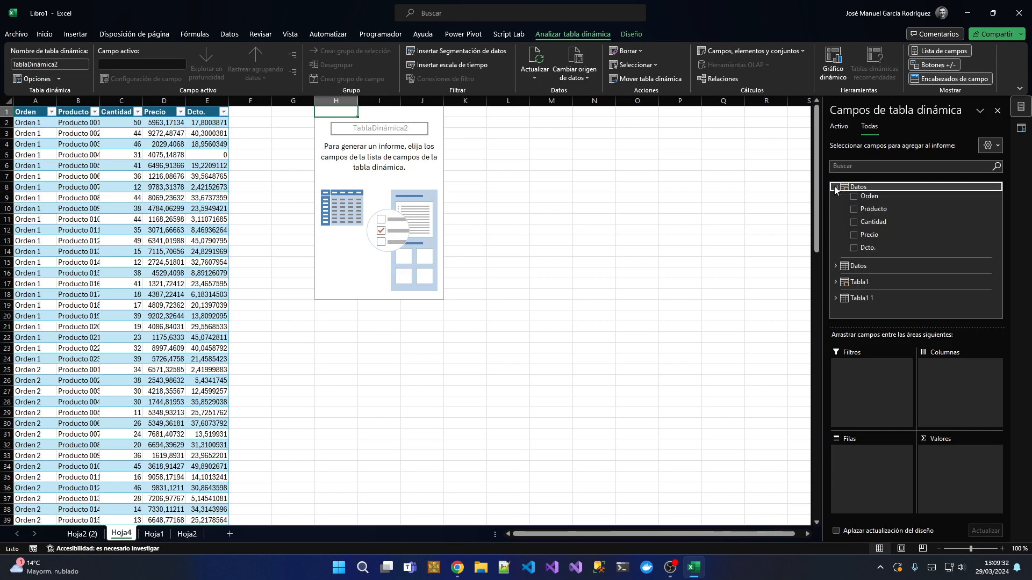
drag(876, 196, 868, 452)
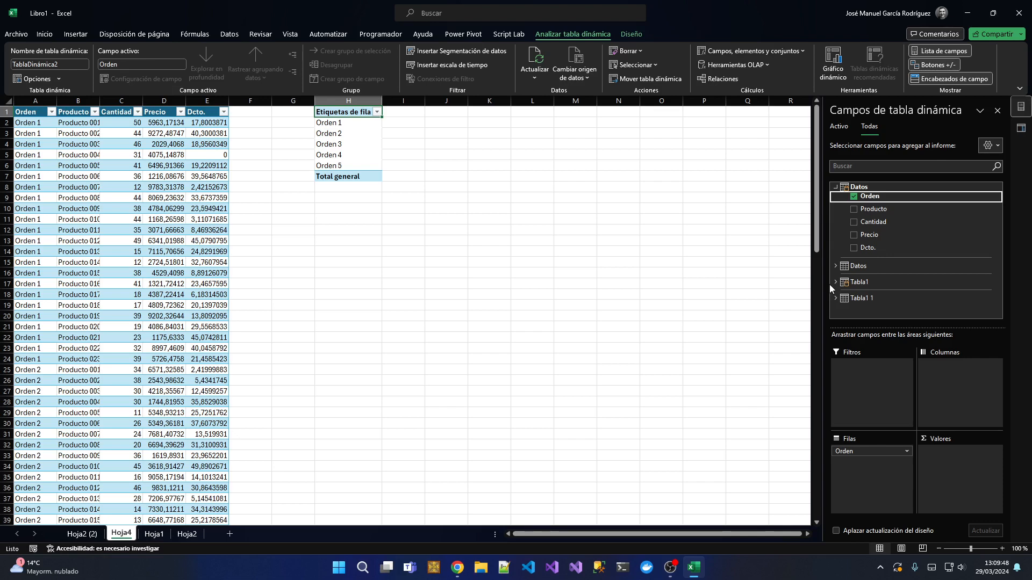
click(350, 126)
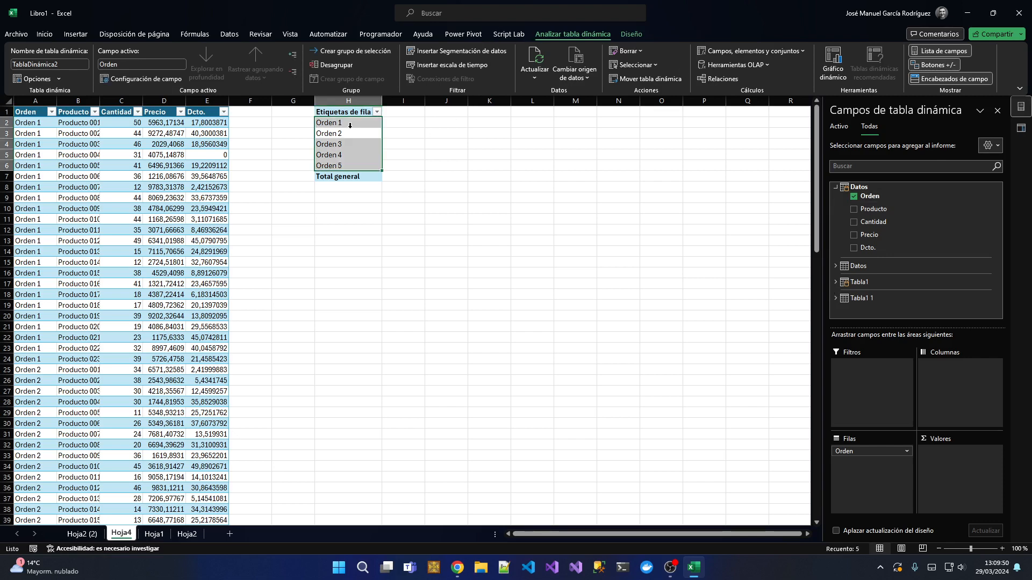
click(349, 125)
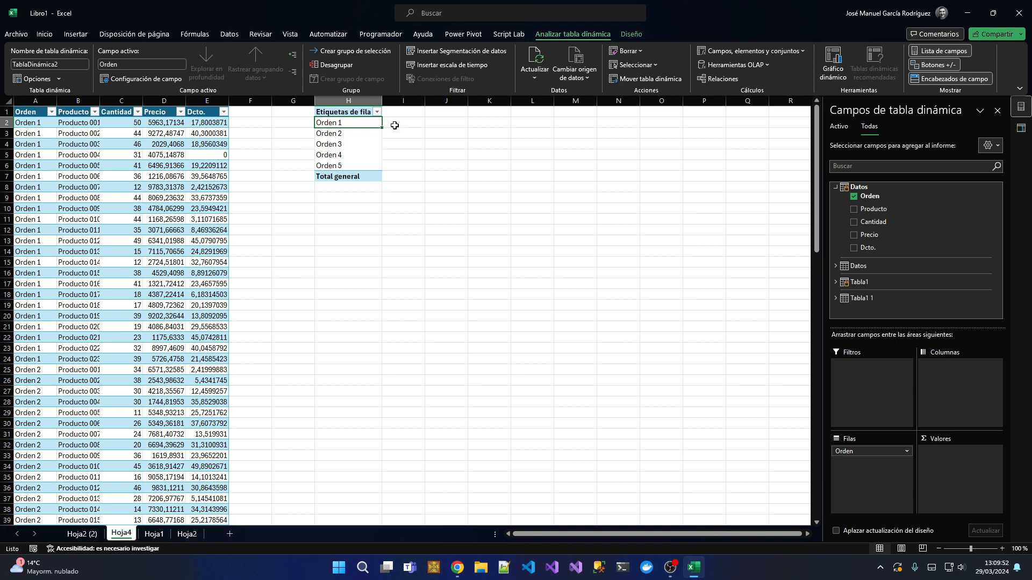
drag(76, 123, 82, 349)
Step: Add a new measure to the query-sourced Datos table of the pivot table and name it Subtotales
click(339, 118)
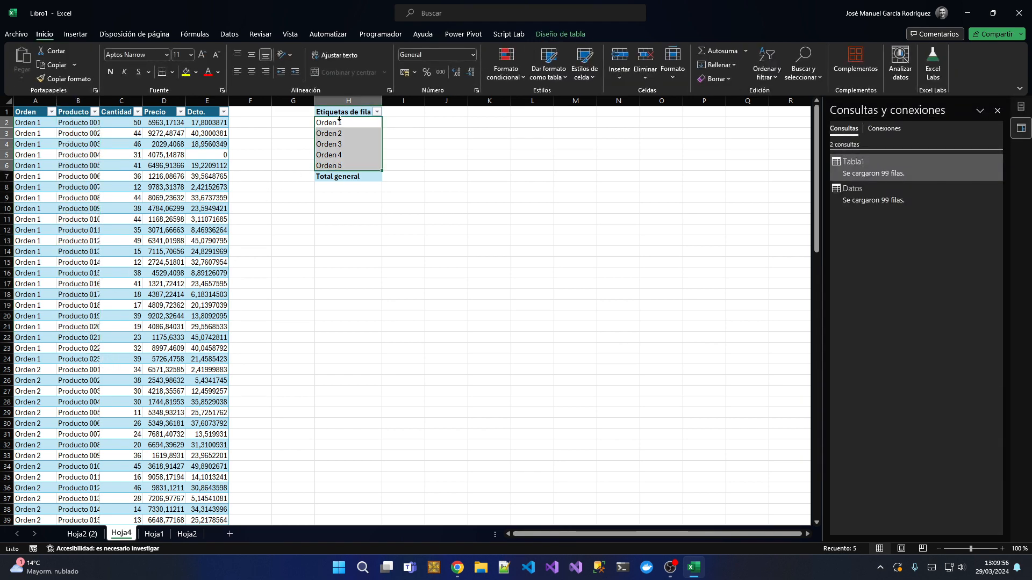
right_click(884, 188)
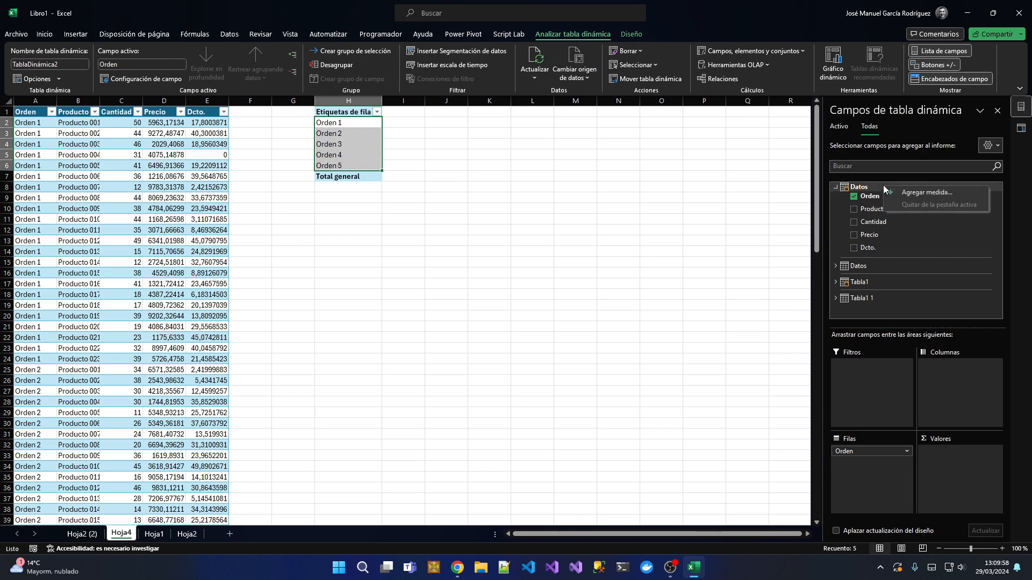
click(908, 193)
drag(426, 147, 325, 208)
key(Tab)
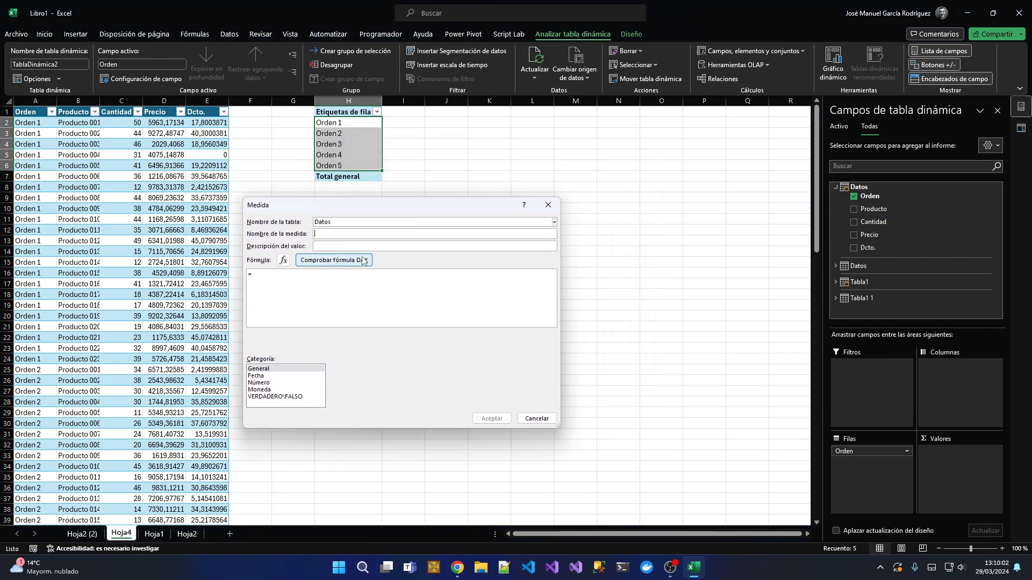
text(Subotate)
Step: Start the Subtotales formula on a new line by declaring variable t as a SUMMARIZE of the Datos table
click(373, 284)
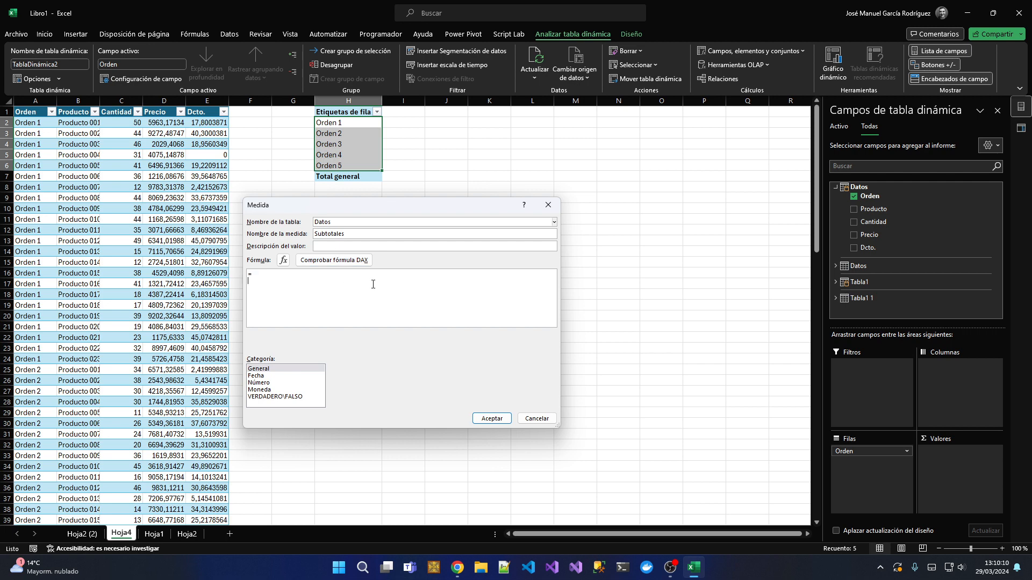
key(Return)
text(var t=summ)
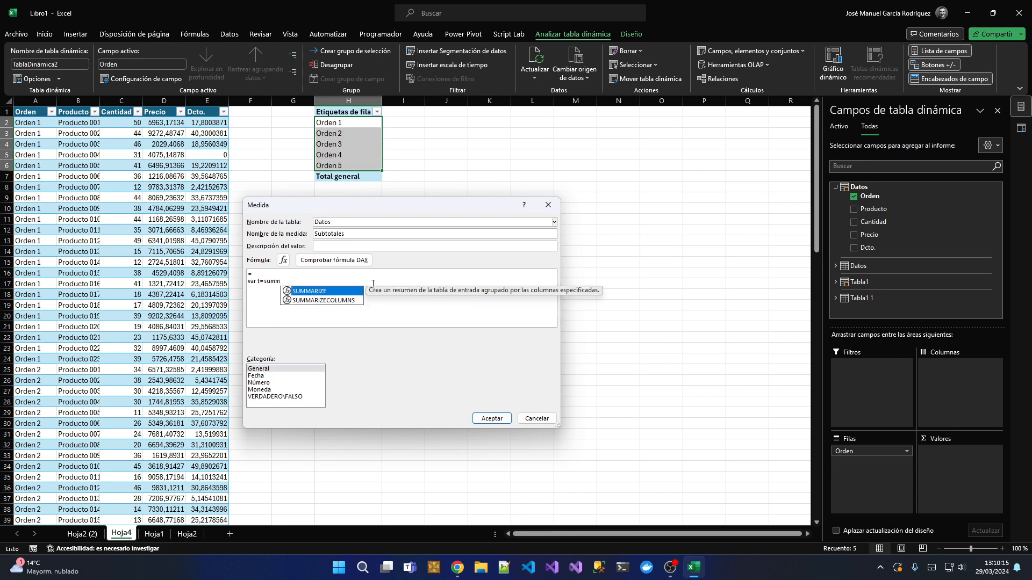
key(Tab)
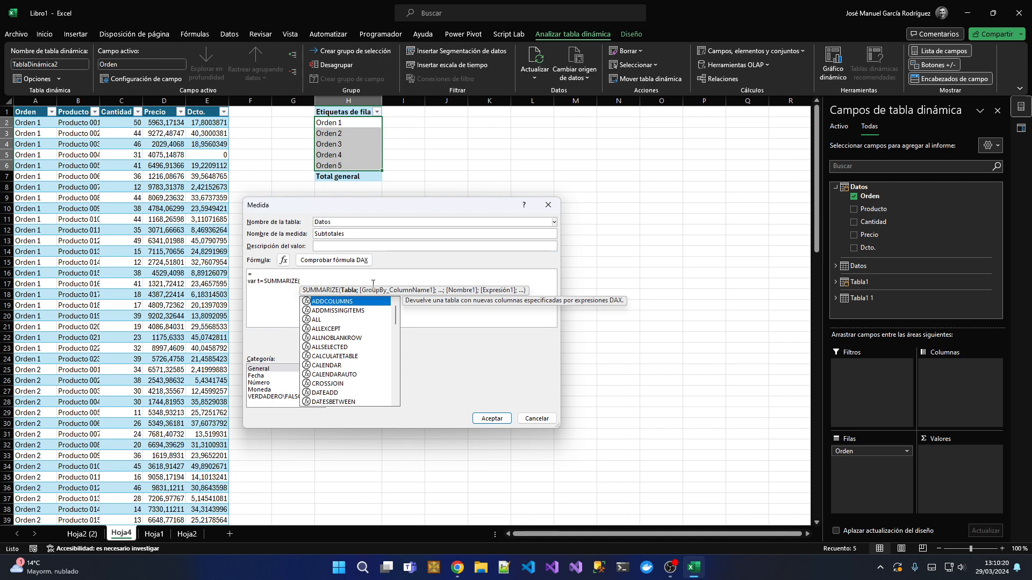
text(d)
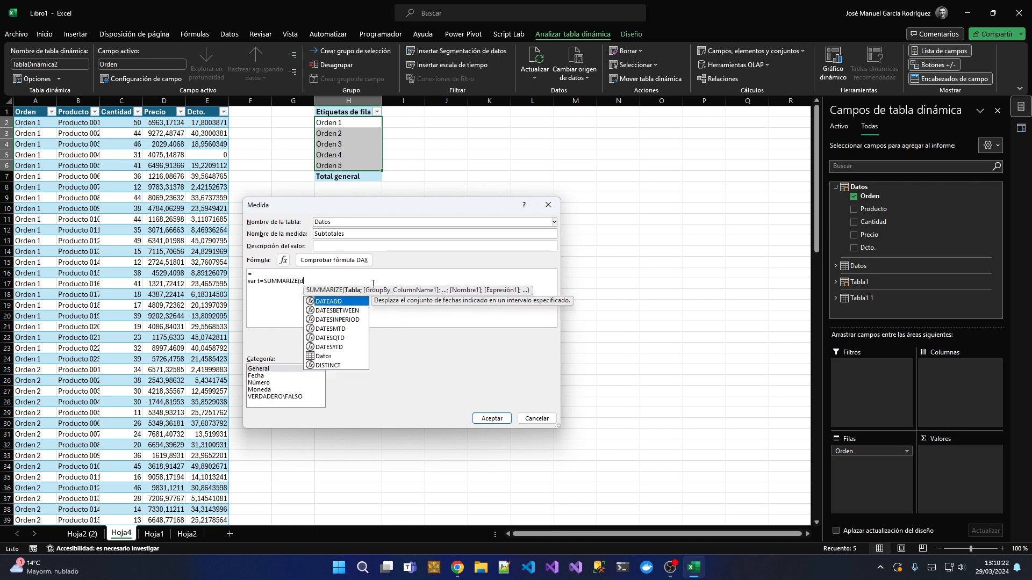
text(a)
key(Down)
key(Down)
key(Down)
key(Down)
key(Down)
key(Down)
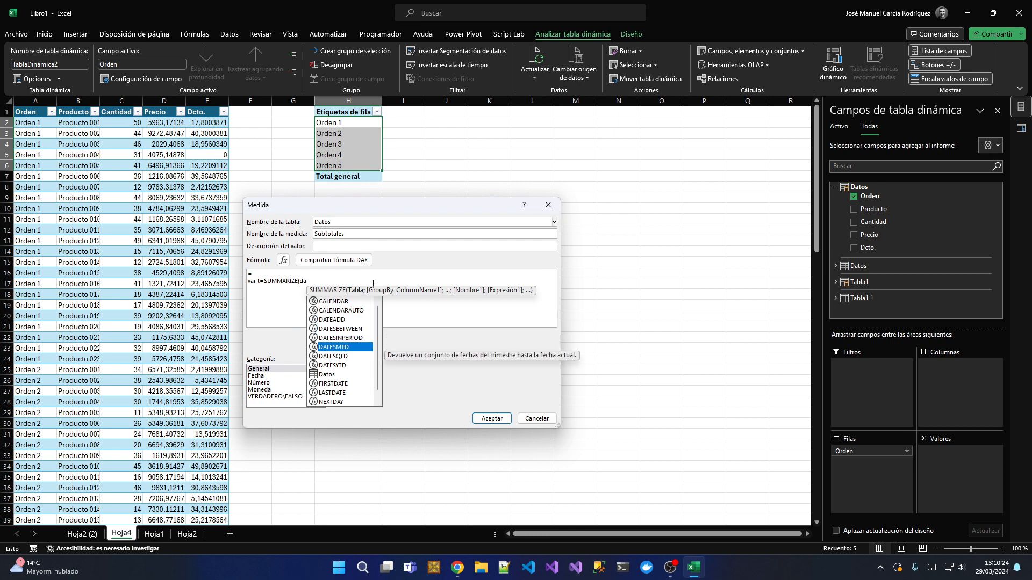
key(Tab)
text(;)
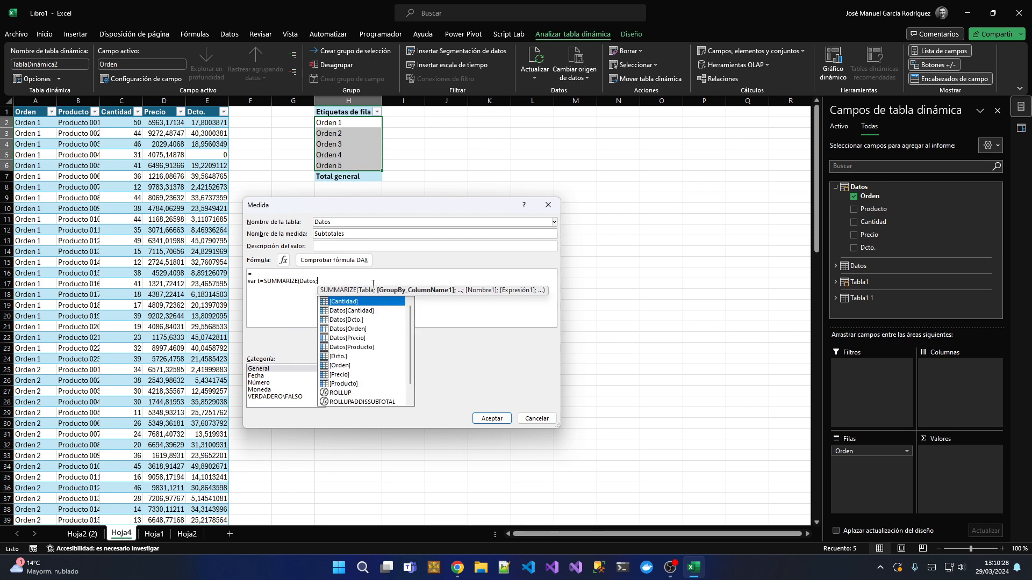
Step: Group the SUMMARIZE table by Datos[Producto], Datos[Cantidad], Datos[Dcto.] and Datos[Precio]
key(Down)
key(Down)
key(Down)
key(Down)
key(Down)
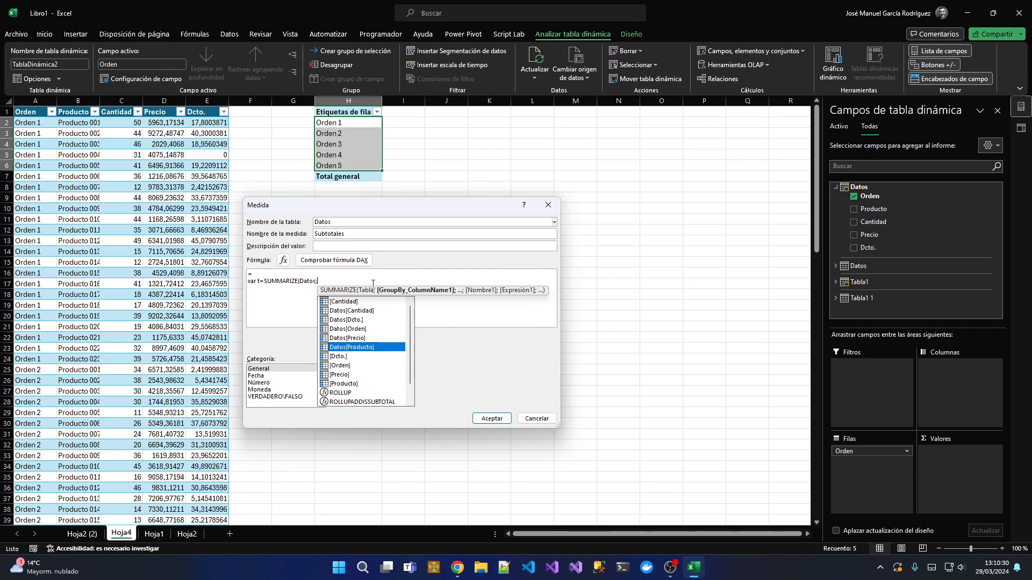
key(Tab)
text(;)
key(Down)
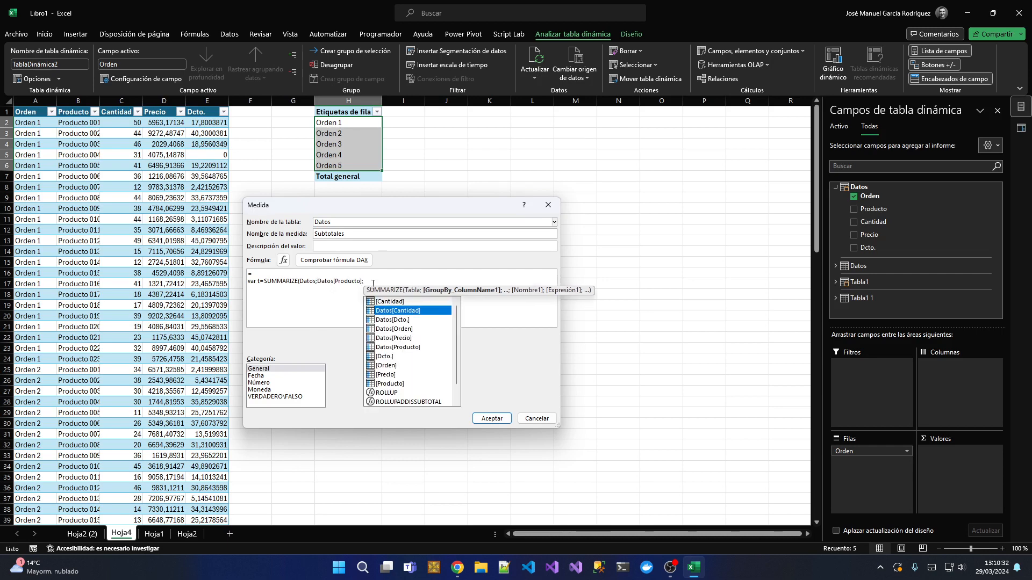
key(Tab)
text(;)
key(Down)
key(Down)
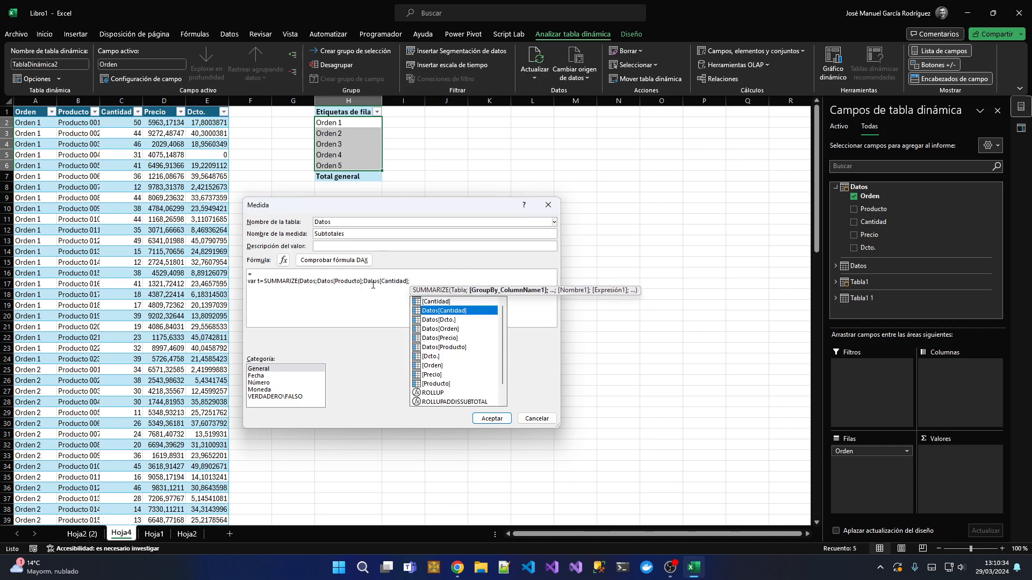
key(Tab)
text(;)
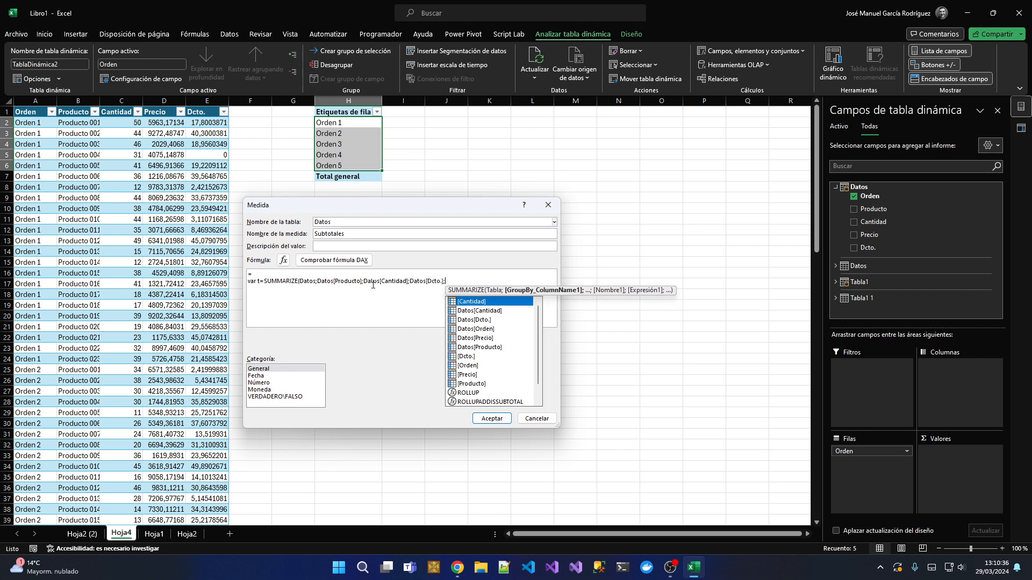
key(Down)
key(Down)
key(Down)
key(Tab)
Step: Close the SUMMARIZE expression and add a return line that calls CONCATENATEX on variable t
text() return)
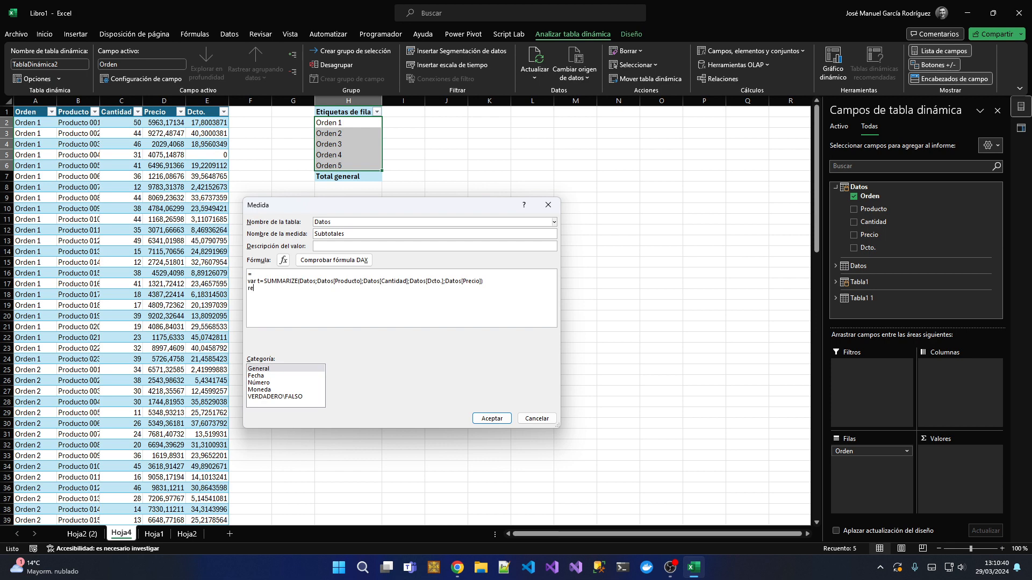
text( conta)
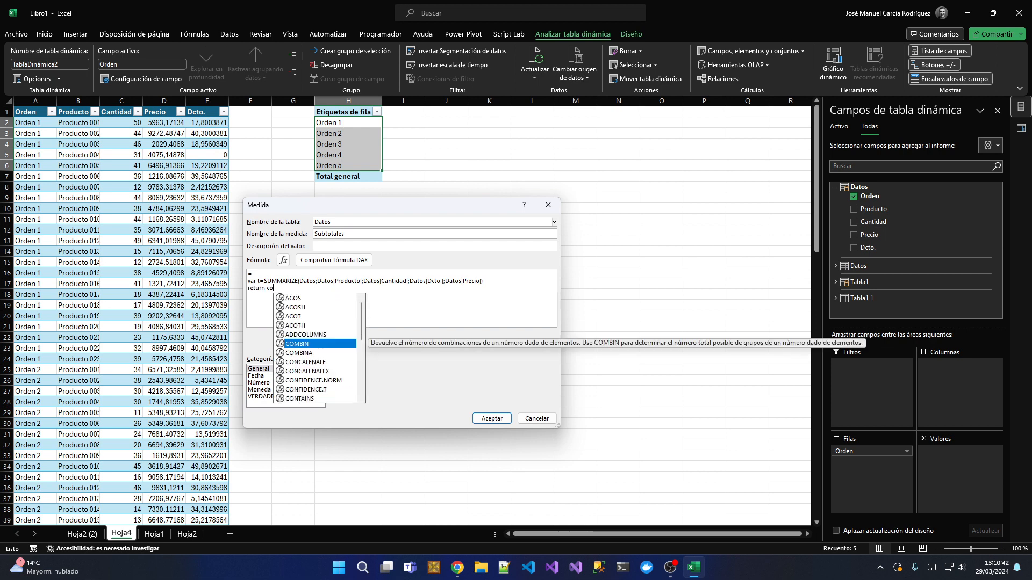
key(BackSpace)
key(BackSpace)
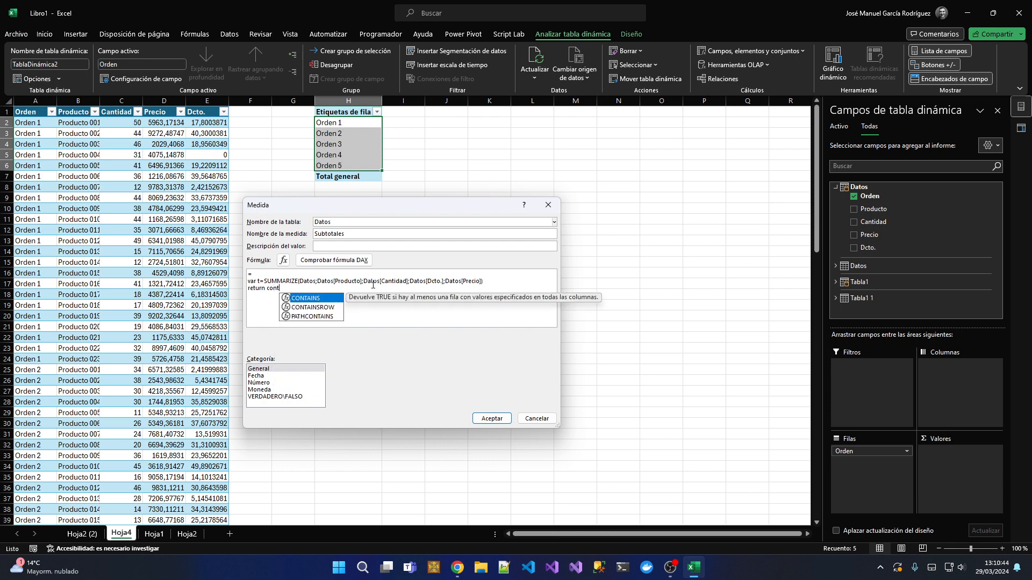
text(ca)
key(Down)
key(Tab)
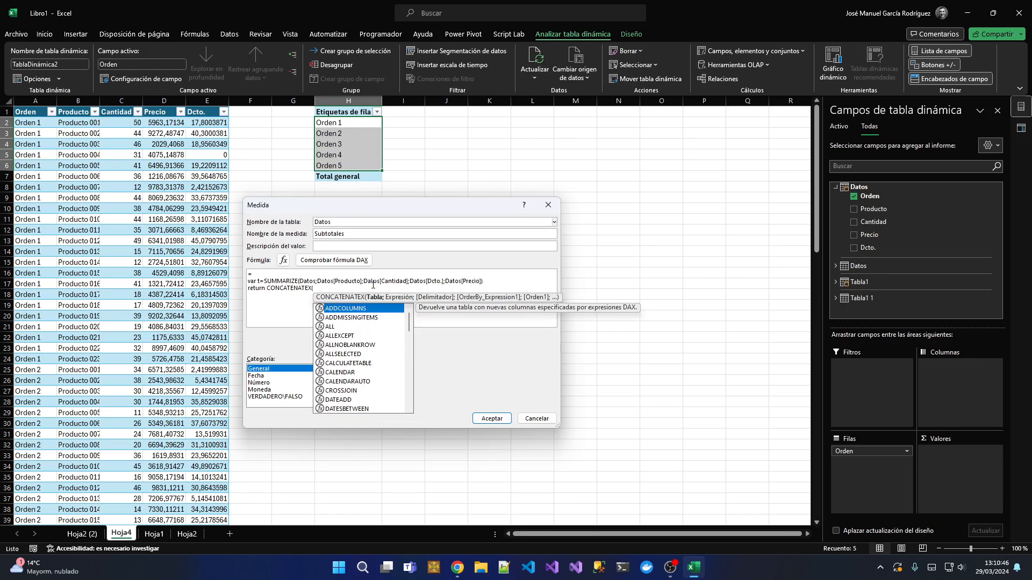
key(Escape)
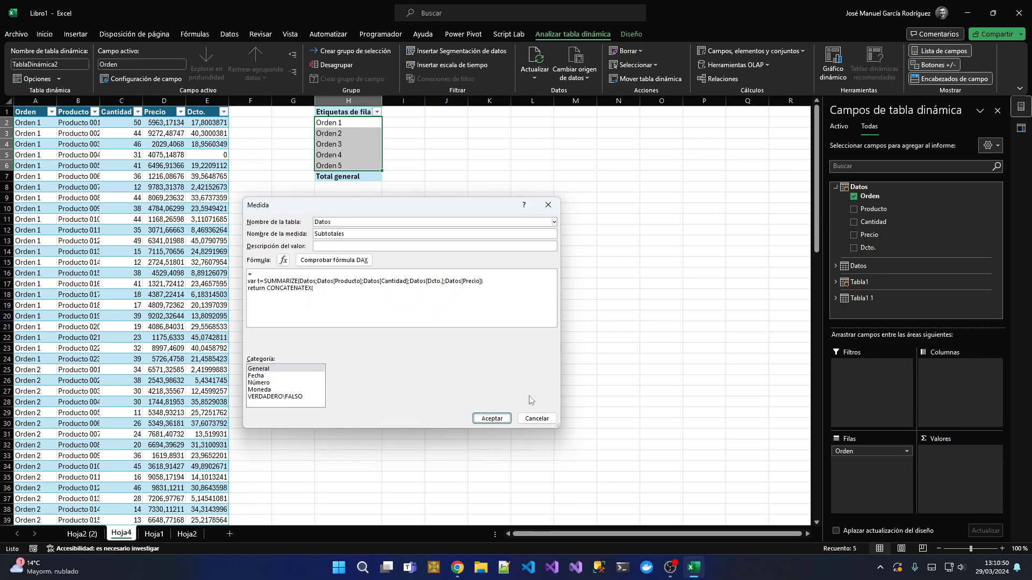
click(328, 288)
text(t)
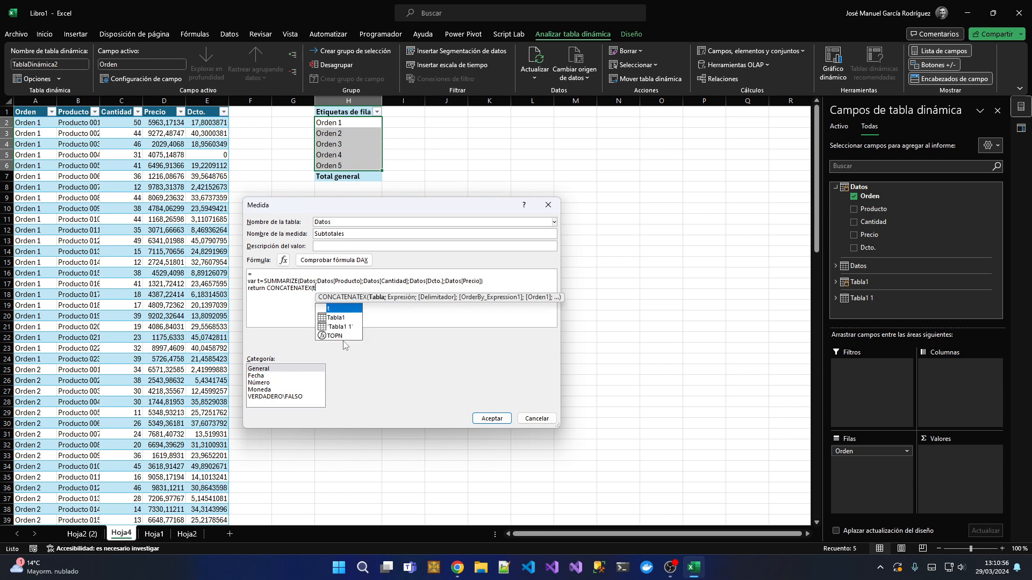
Step: Complete CONCATENATEX with [Producto] as the expression and " | " as the delimiter
text(;[)
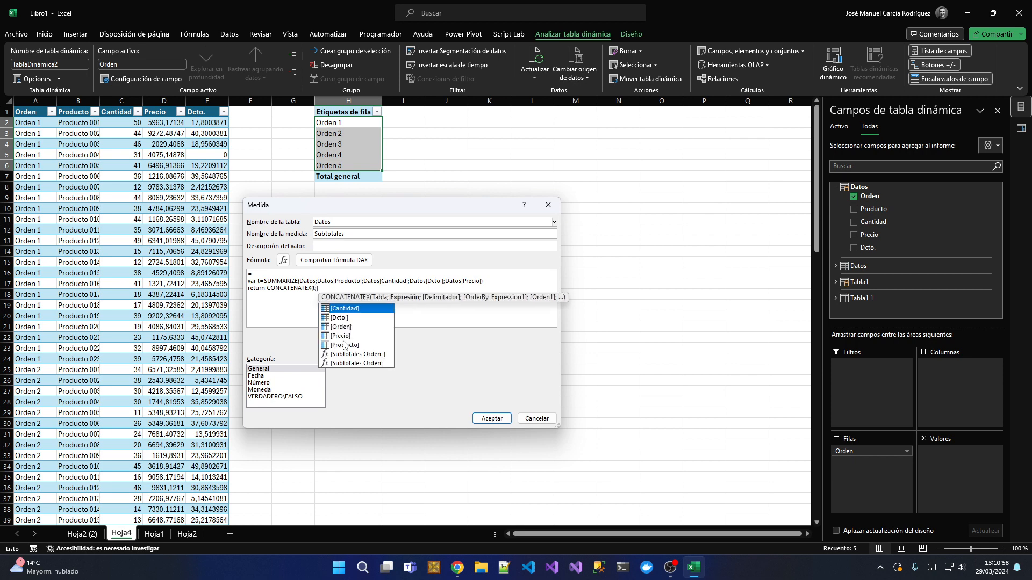
key(Down)
key(Down)
key(Down)
key(Down)
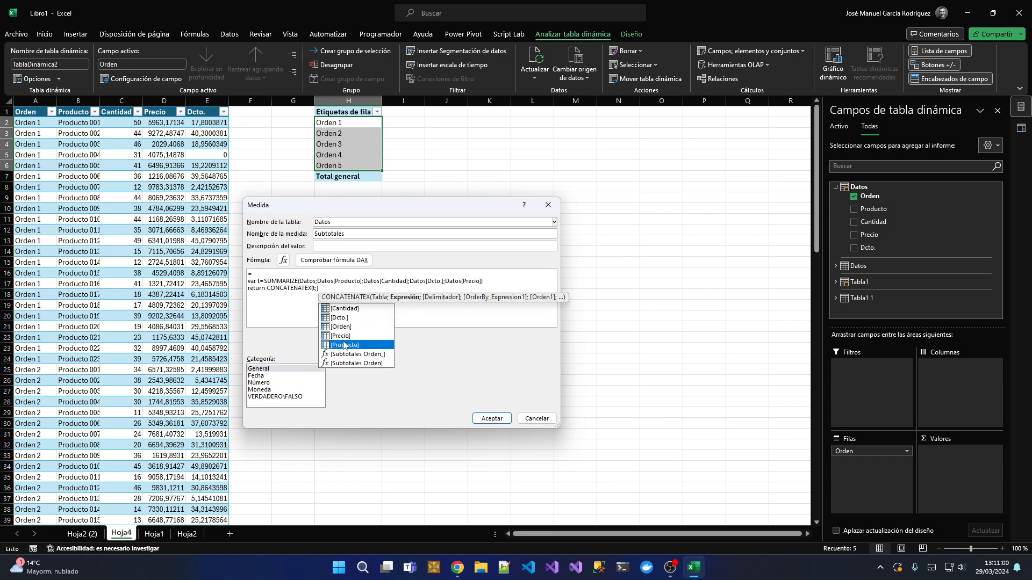
key(Tab)
text(;)
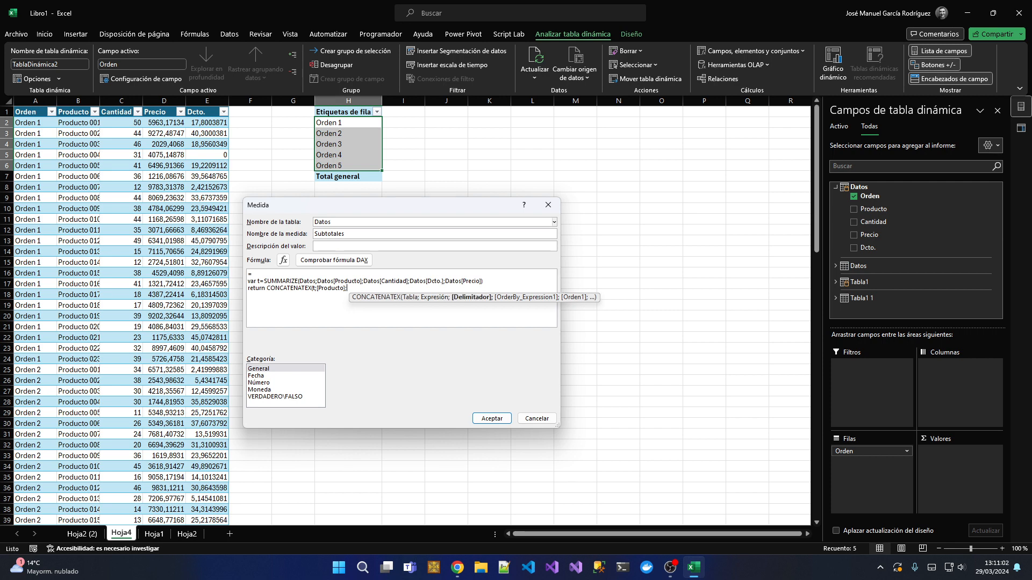
text("|)
key(BackSpace)
key(BackSpace)
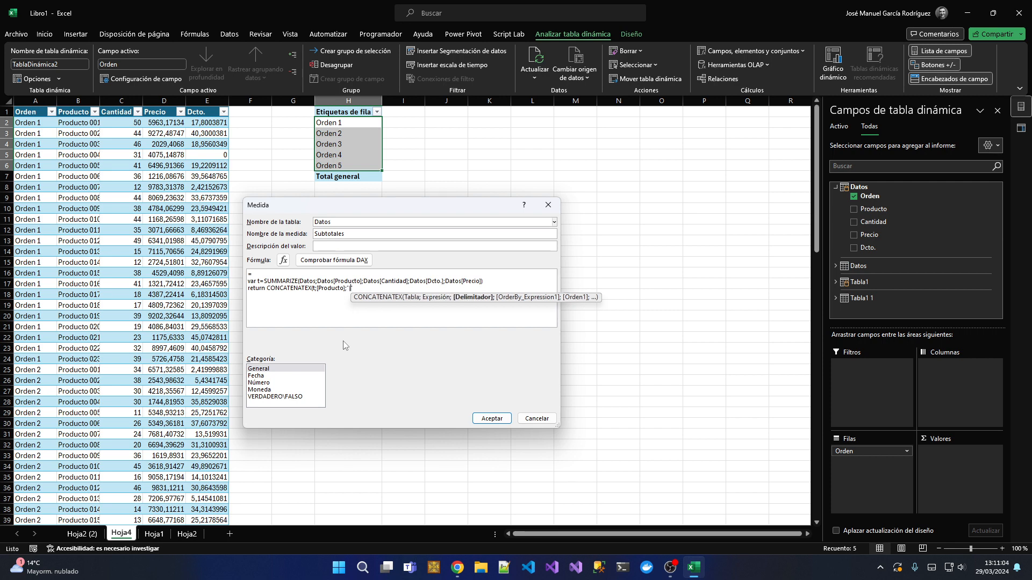
text(| ")
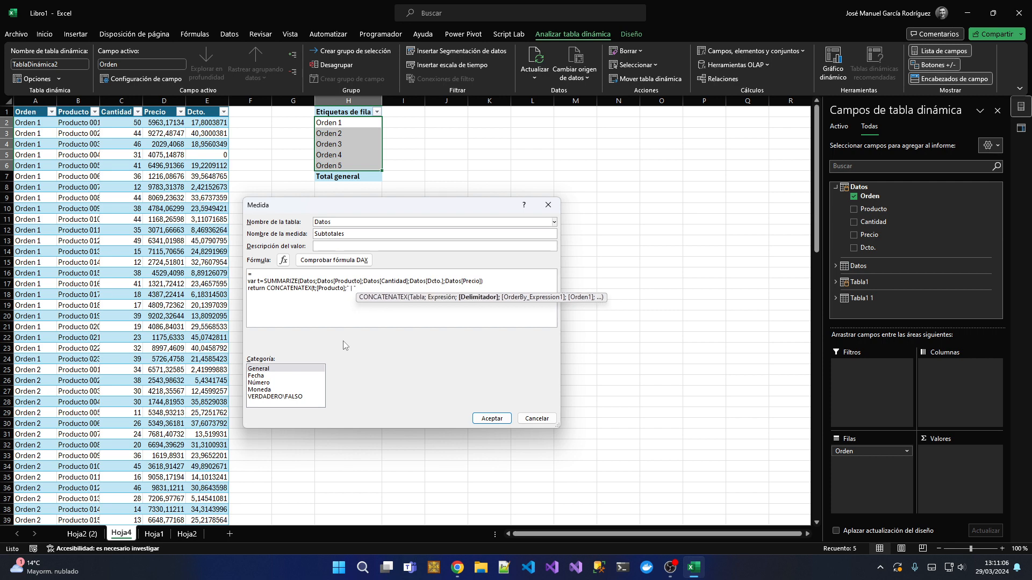
text())
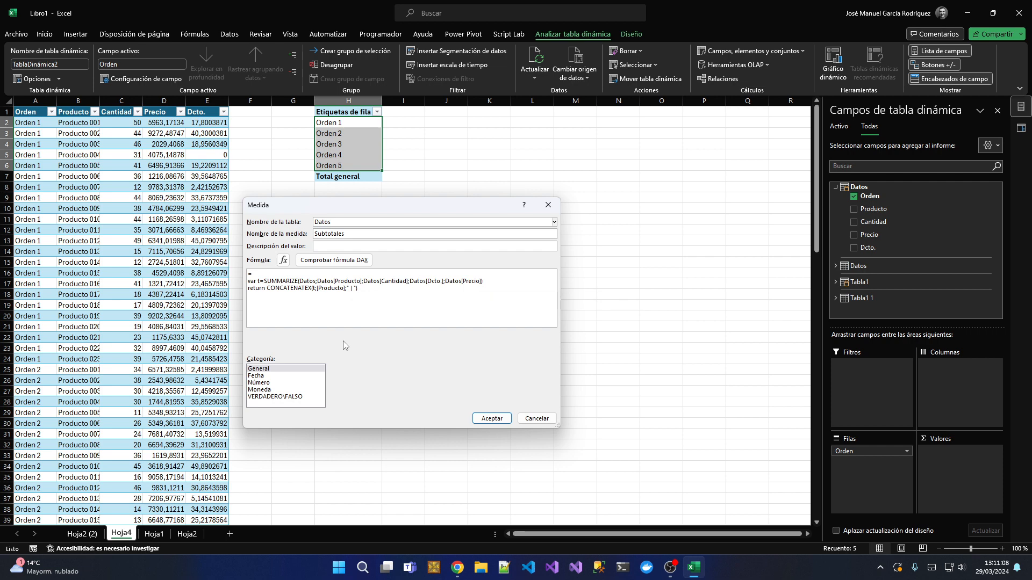
Step: Check the DAX formula, save the measure and place Subtotales in the pivot table's values
click(343, 262)
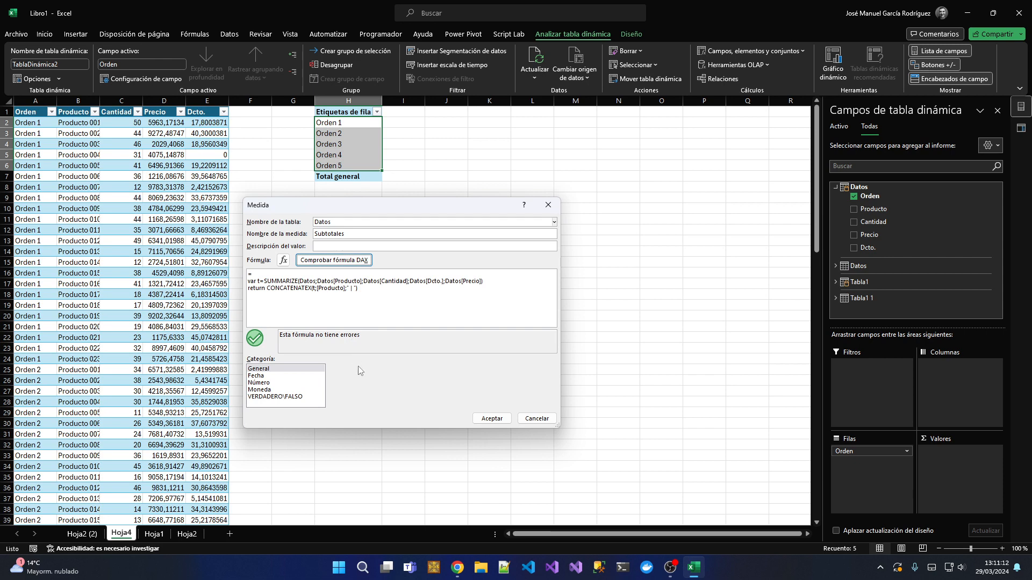
click(492, 418)
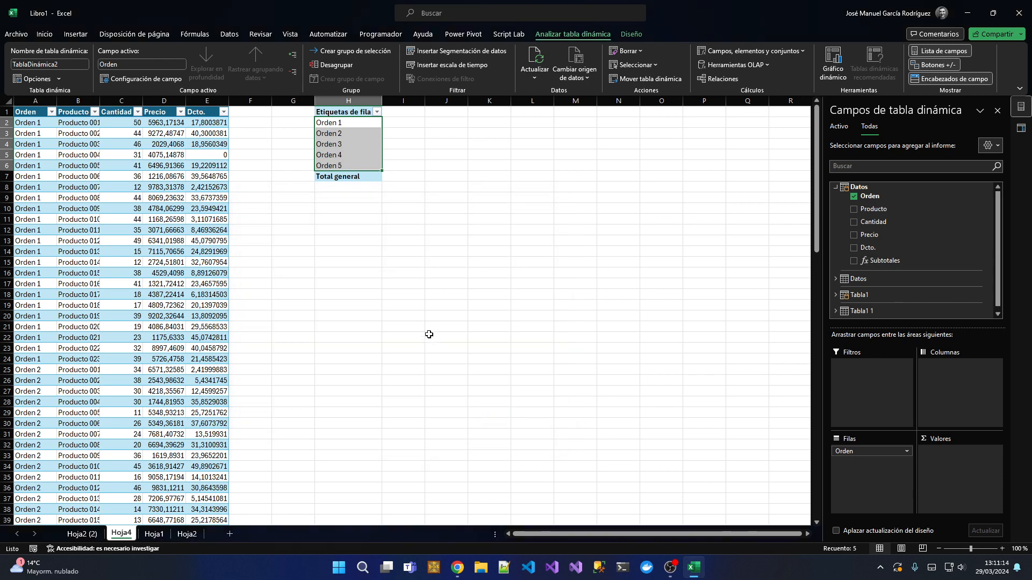
drag(887, 261, 960, 462)
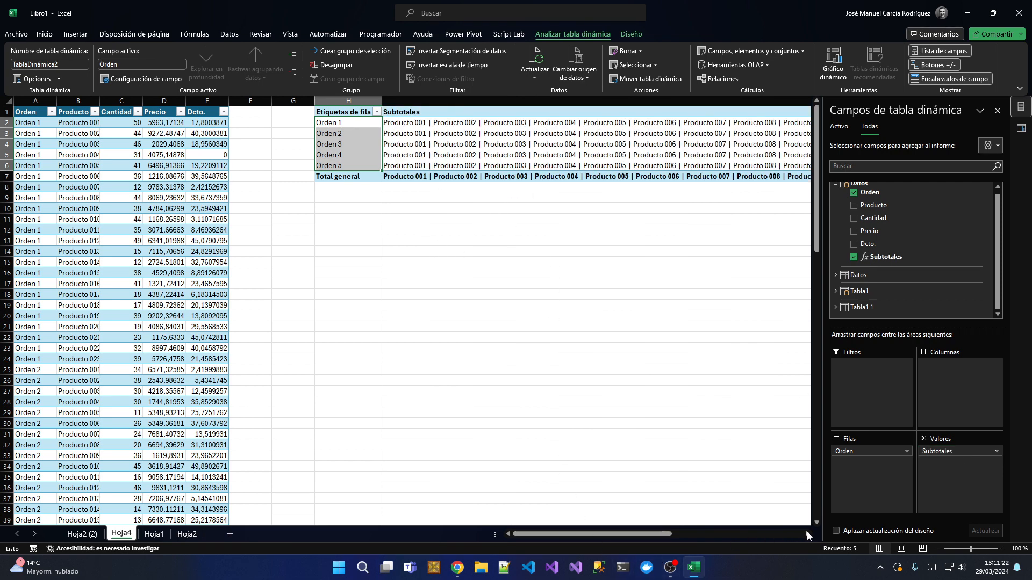
Step: Examine the concatenated product lists of each order across the full Subtotales column
scroll(807, 536, right, 7)
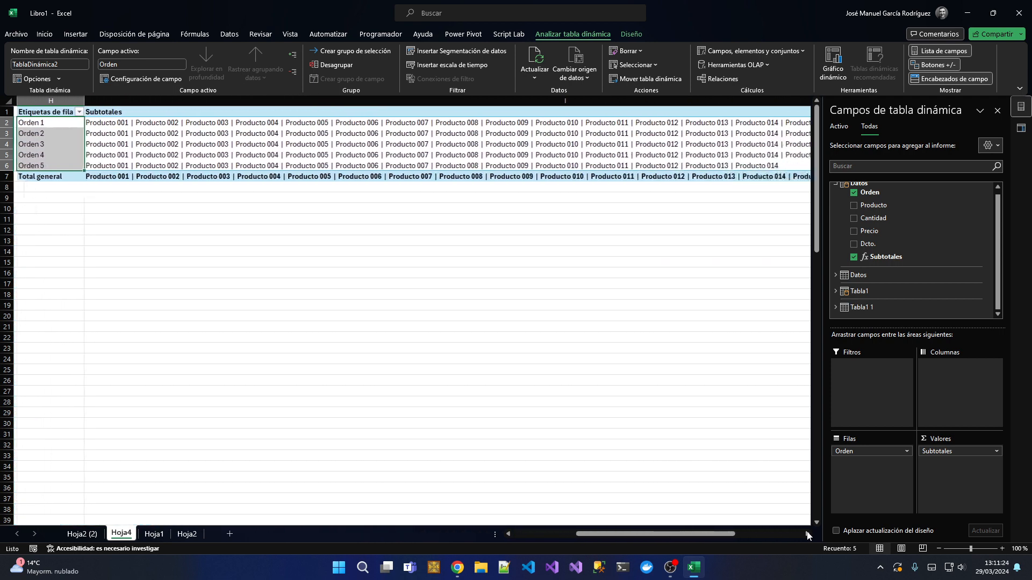
scroll(807, 536, right, 2)
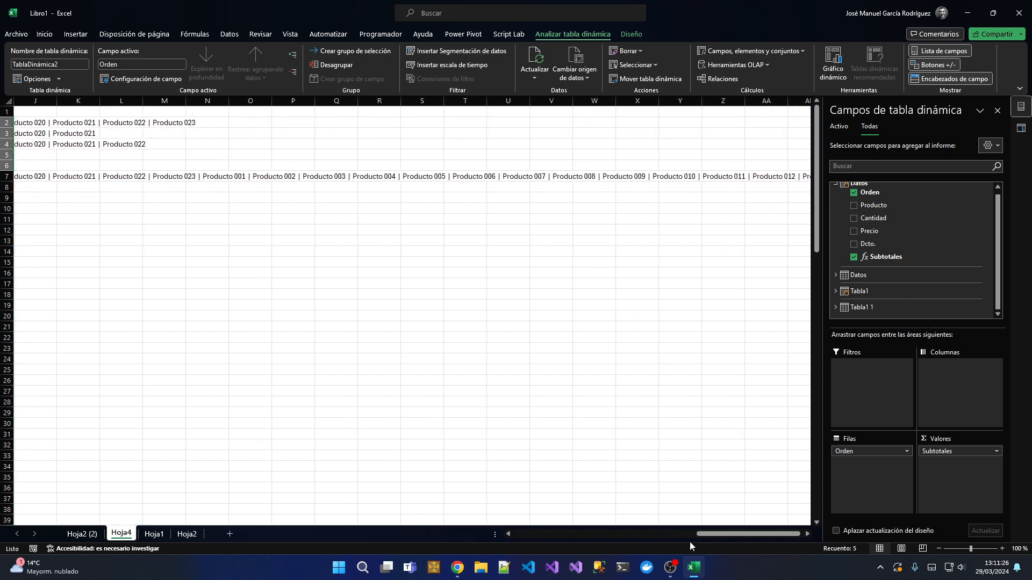
mouse_move(689, 541)
mouse_down()
mouse_move(584, 553)
mouse_move(634, 559)
mouse_move(661, 554)
mouse_move(672, 538)
mouse_up()
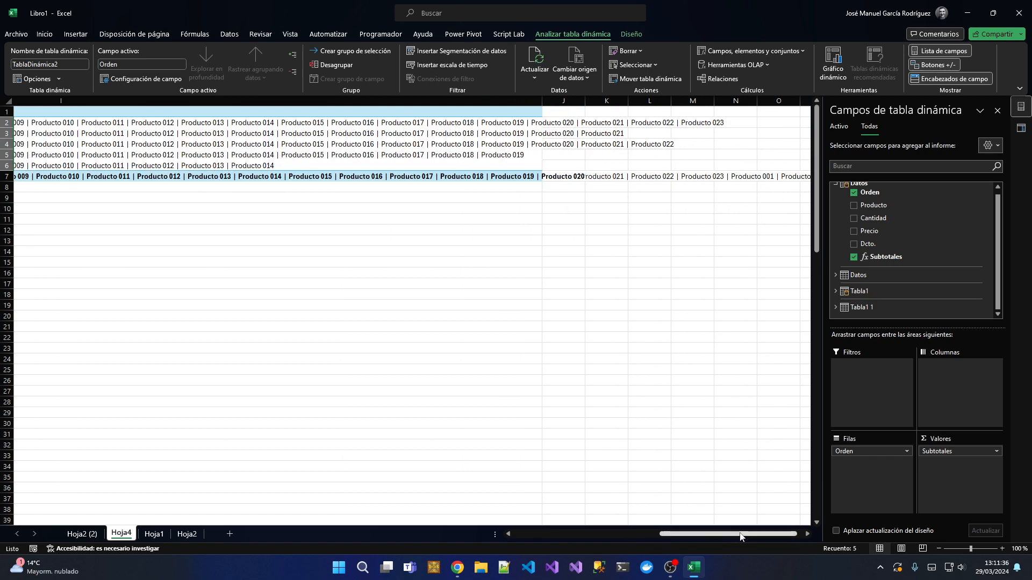
drag(741, 536, 541, 538)
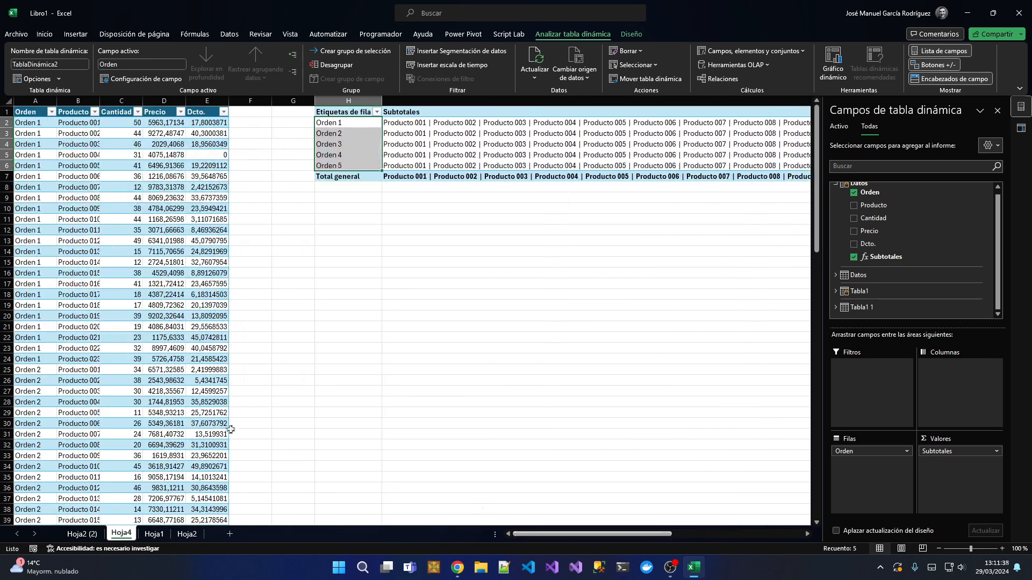
Step: Widen the source table's Producto column to fit its text and examine the last product rows of Orden 1 and Orden 2
click(59, 121)
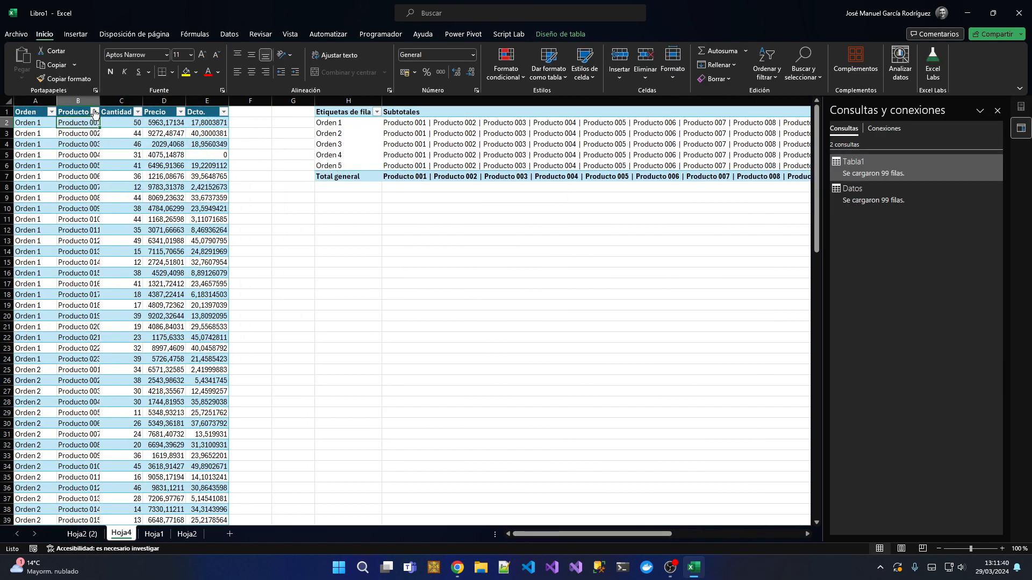
drag(100, 100, 118, 100)
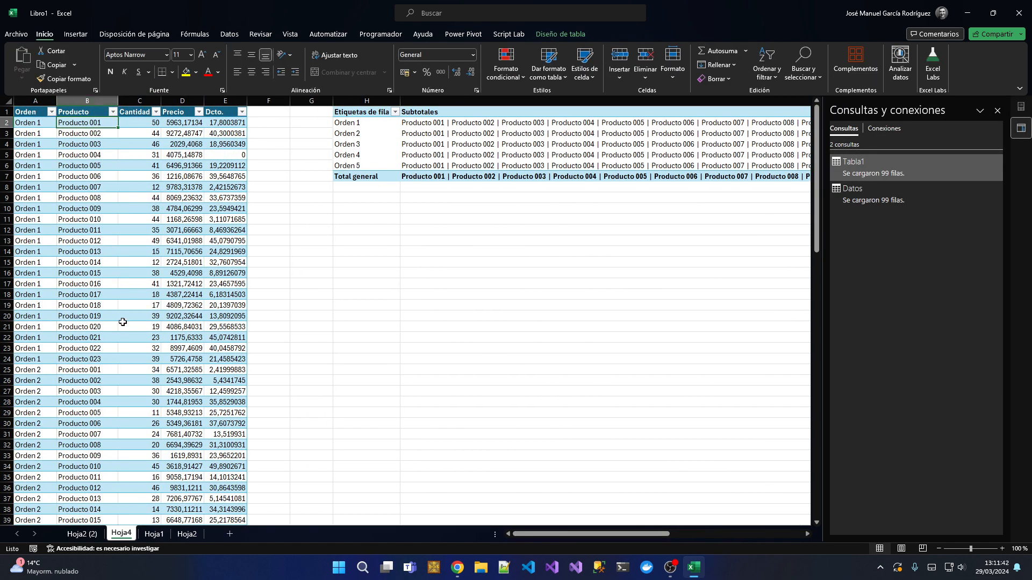
click(79, 361)
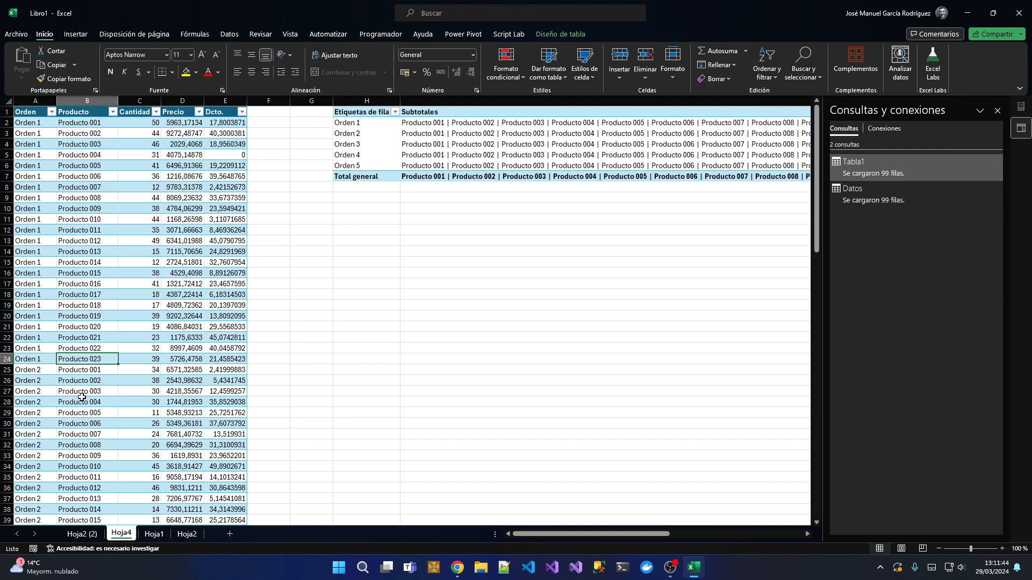
scroll(90, 395, down, 6)
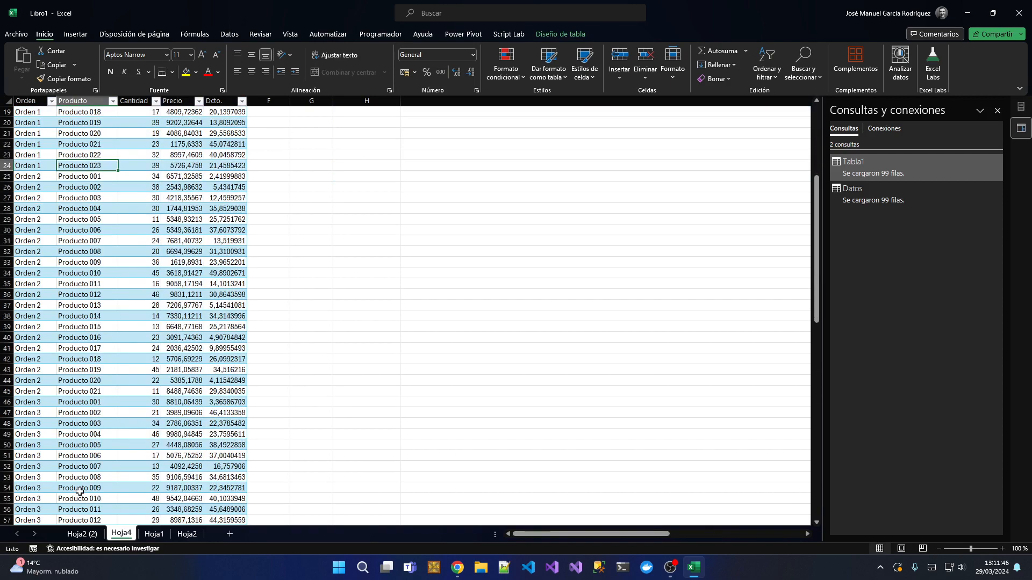
scroll(80, 490, up, 1)
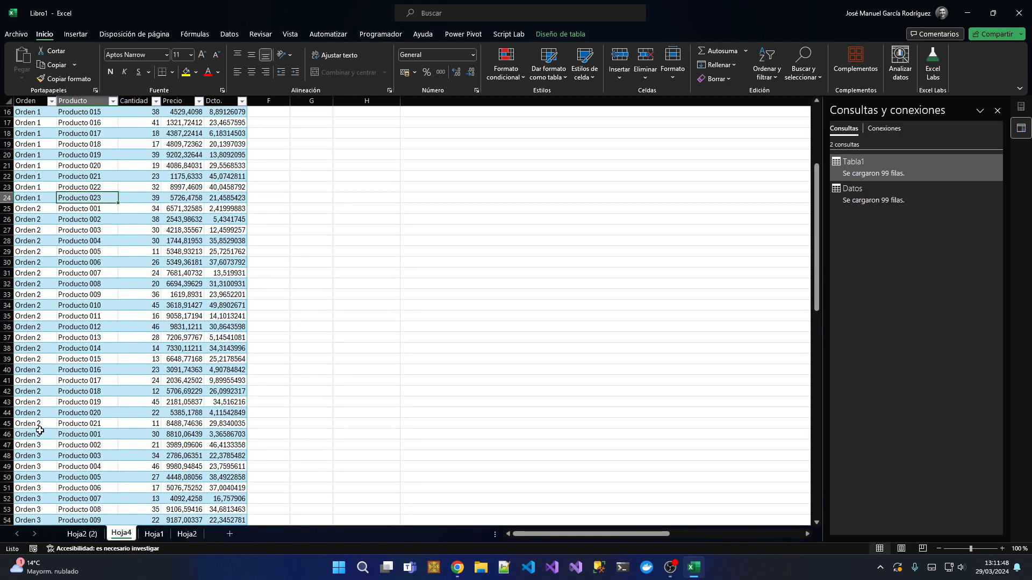
click(86, 424)
scroll(96, 419, up, 5)
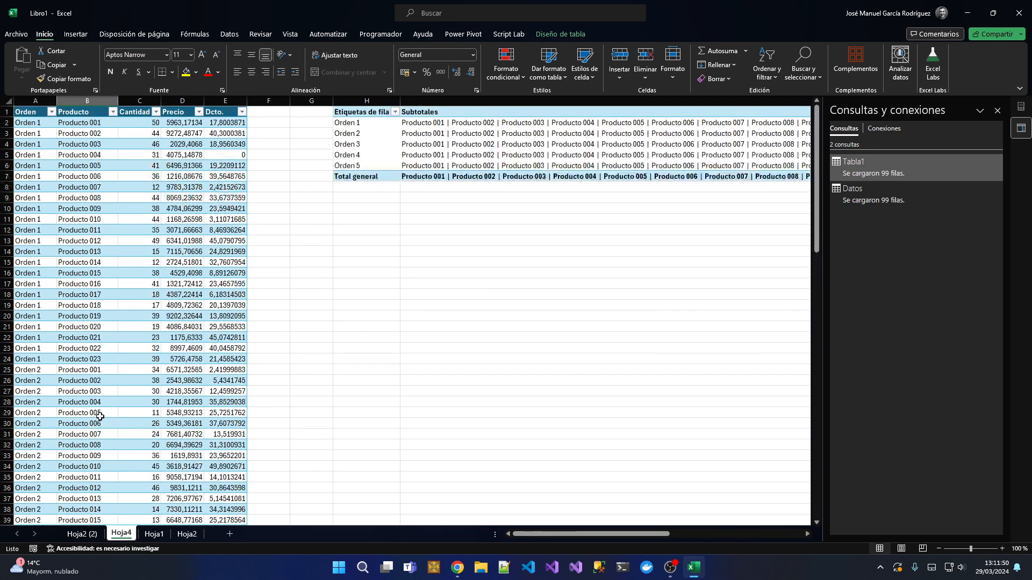
Step: Open the Subtotales measure for editing and remove the CONCATENATEX expression after return
click(397, 125)
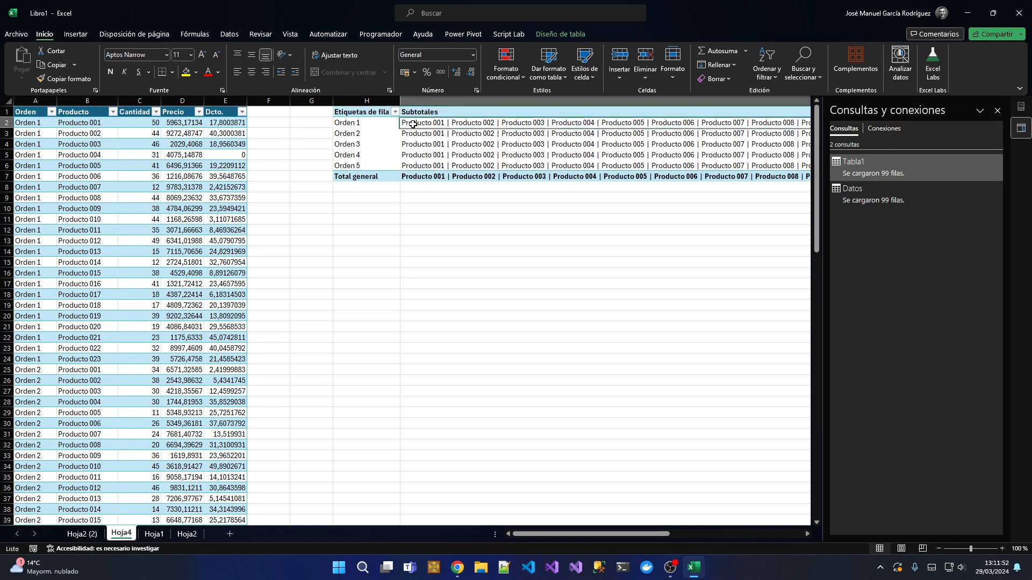
click(357, 125)
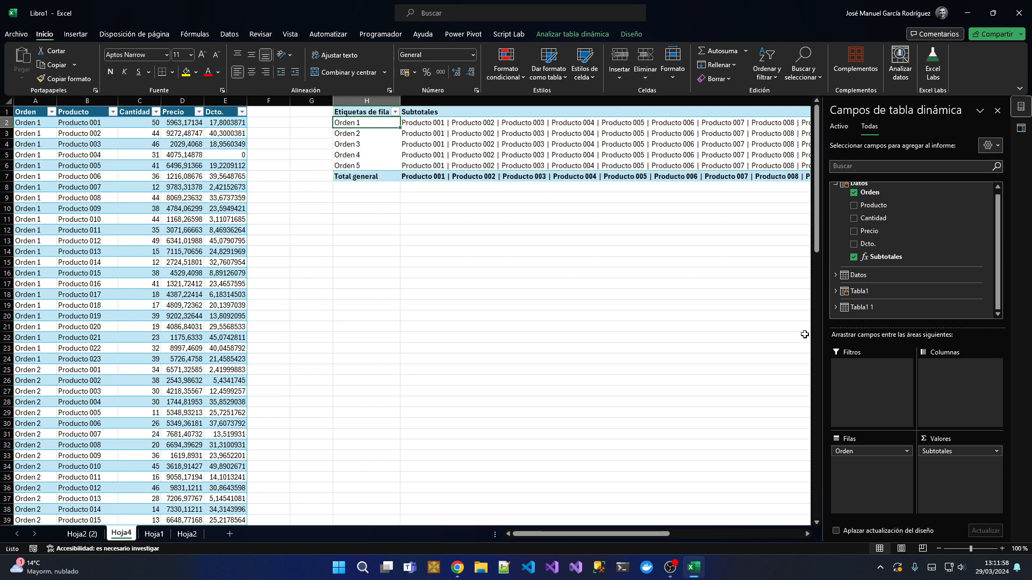
right_click(877, 261)
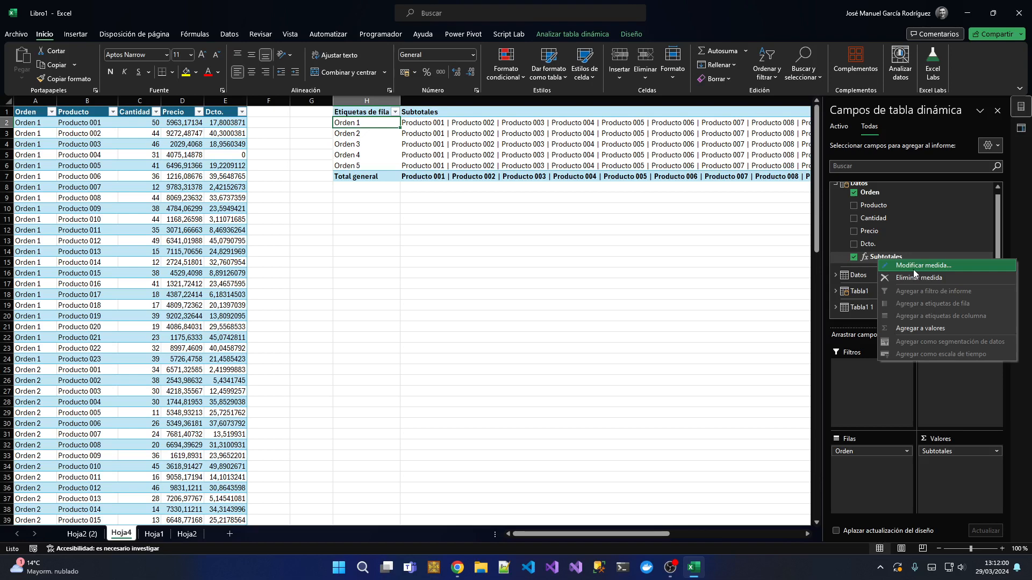
click(914, 267)
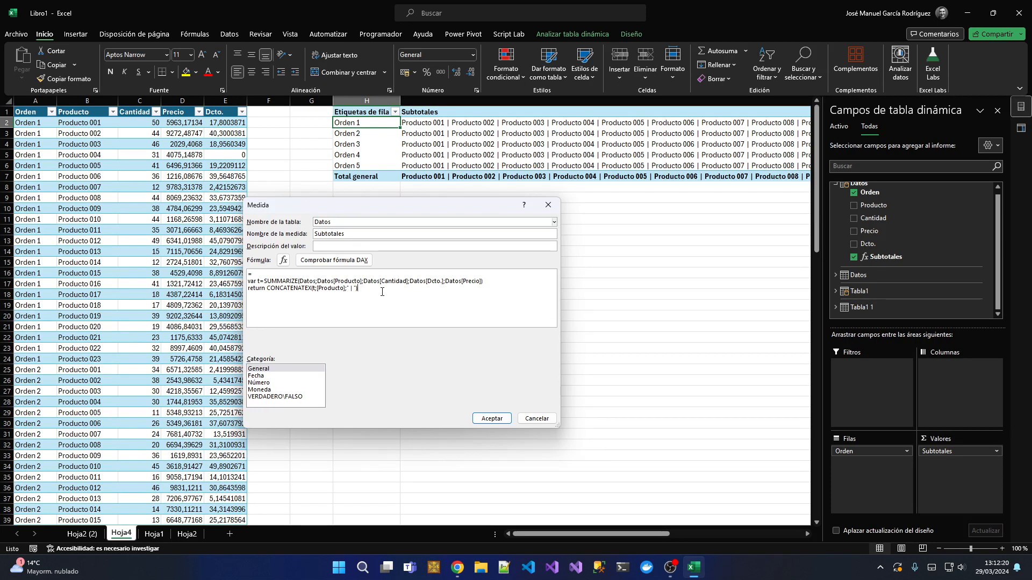
drag(264, 281, 298, 281)
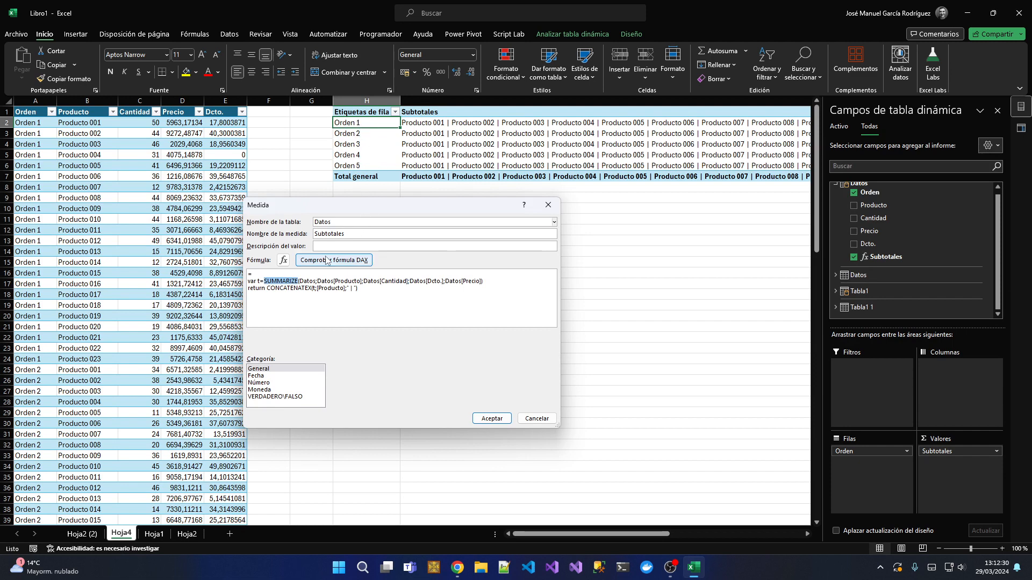
click(282, 281)
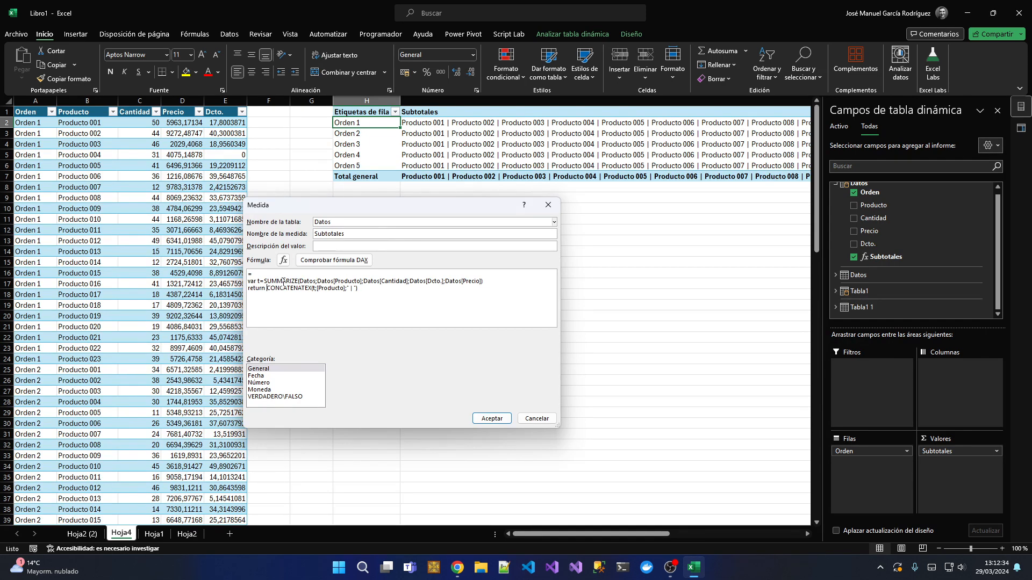
key(shift+End)
key(Delete)
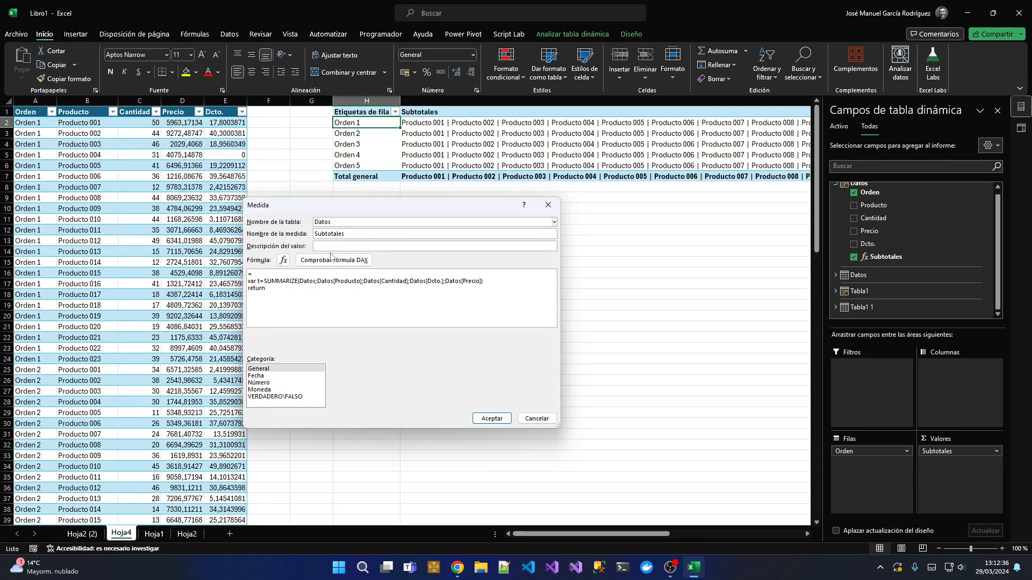
Step: Start a SUMX over the table variable t that multiplies [Cantidad] by [precio], enlarging the formula text and measure dialog
text(sumx)
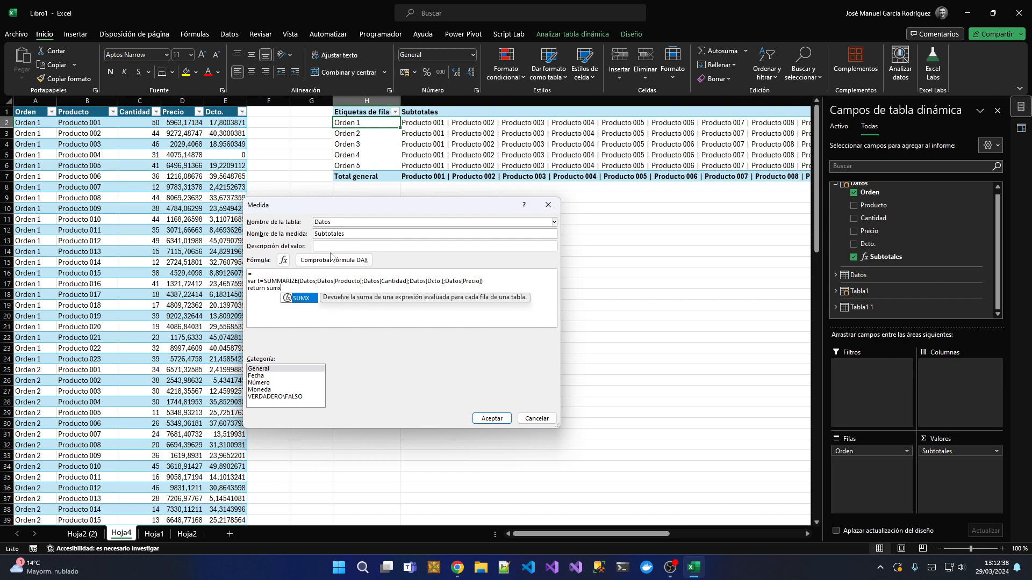
text((t;)
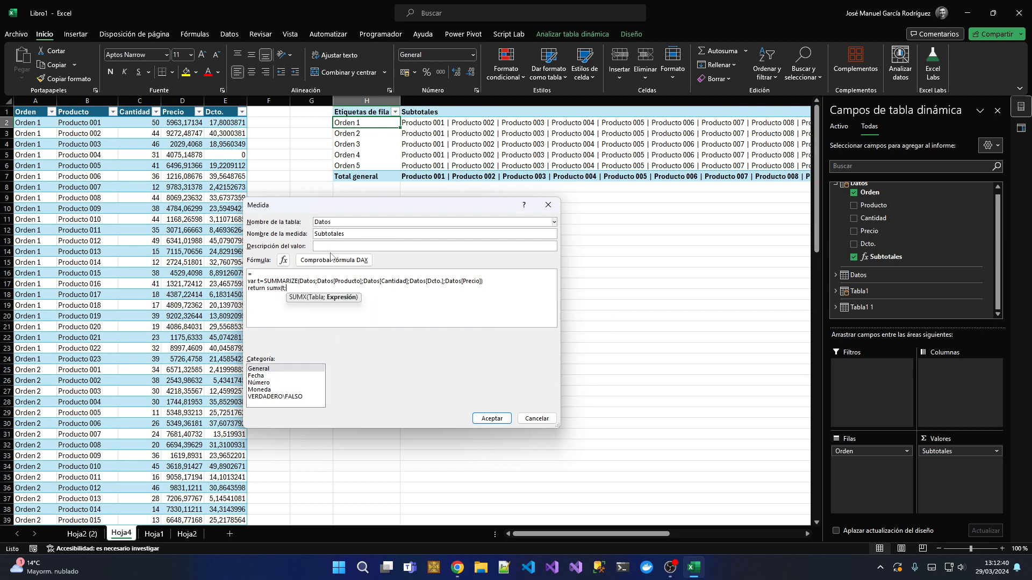
scroll(354, 294, up, 3)
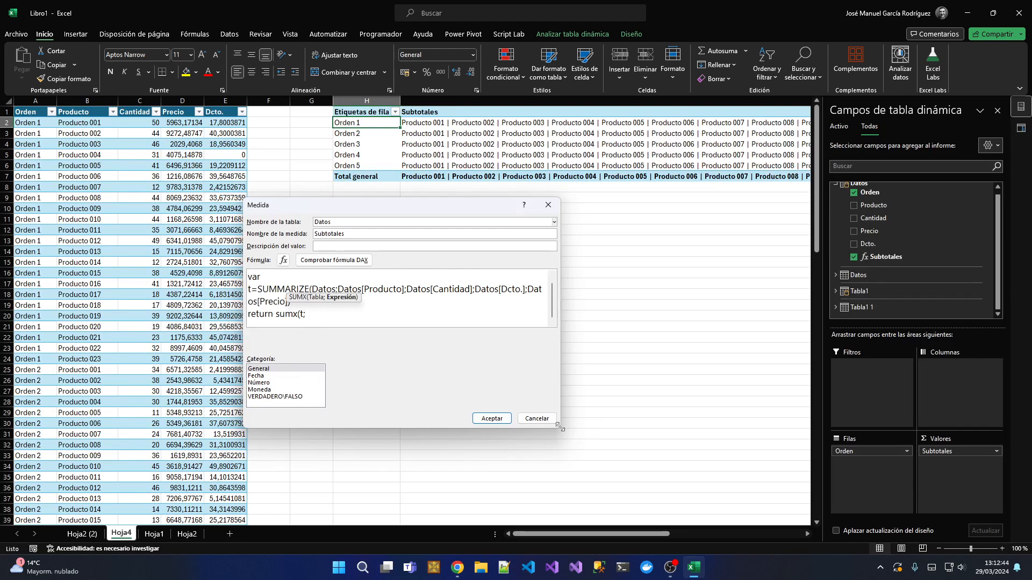
drag(559, 426, 755, 475)
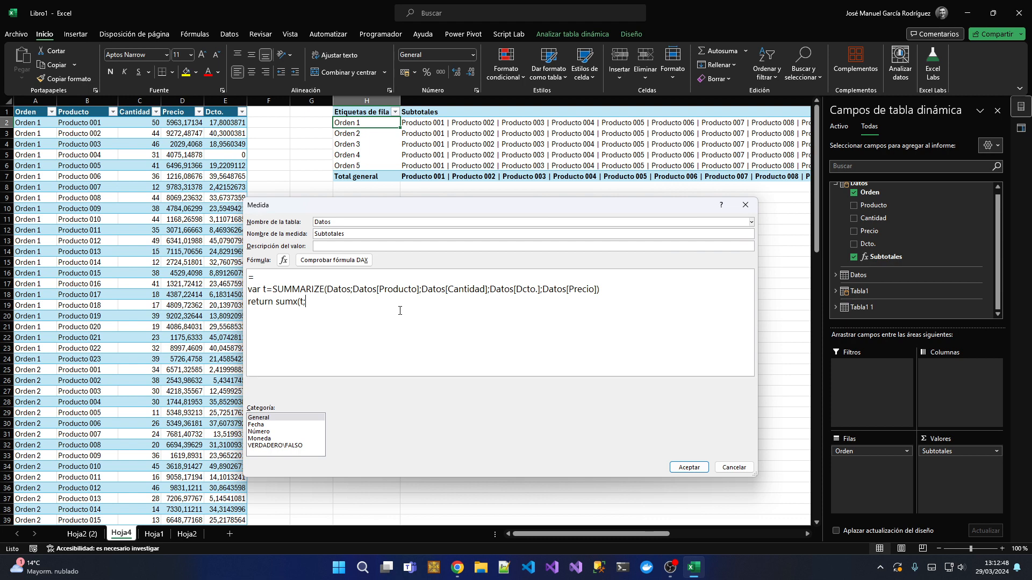
text([Cantidad])
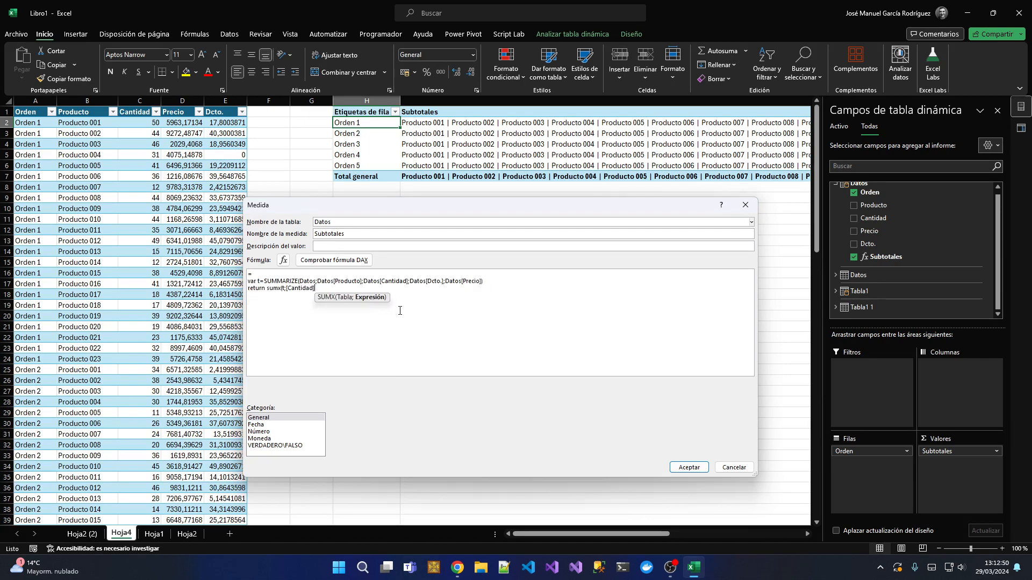
scroll(400, 311, up, 4)
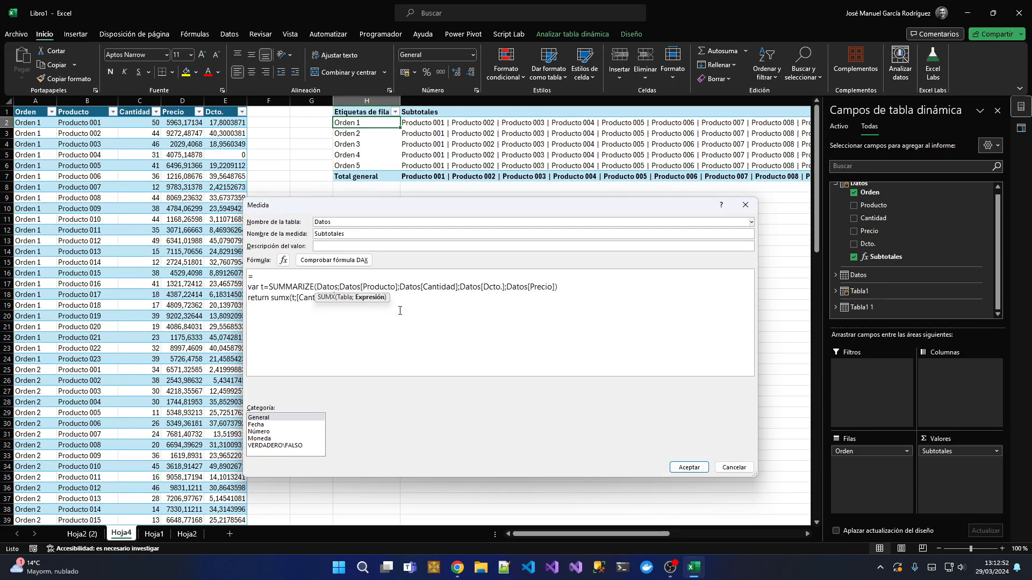
text(*)
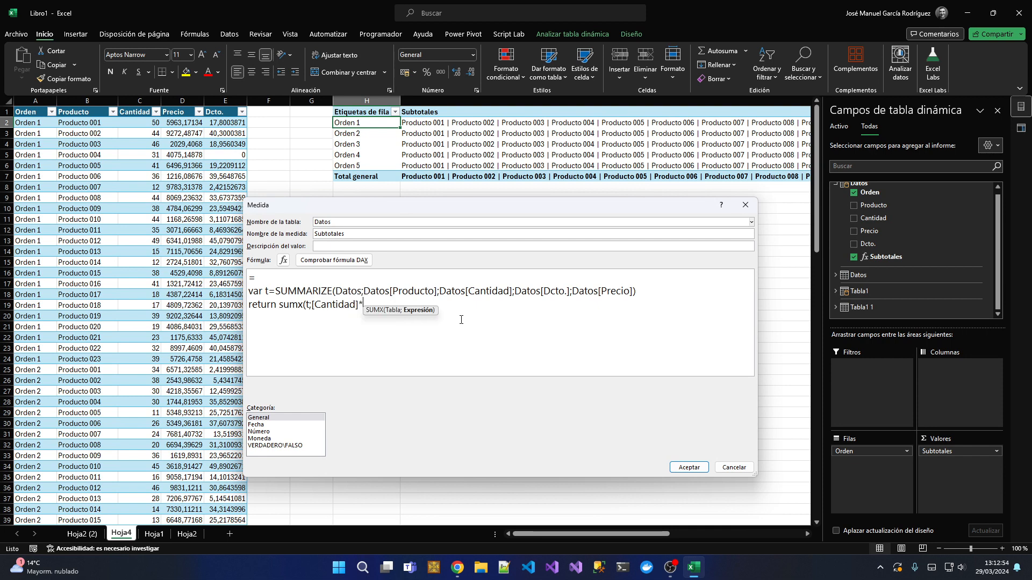
text([)
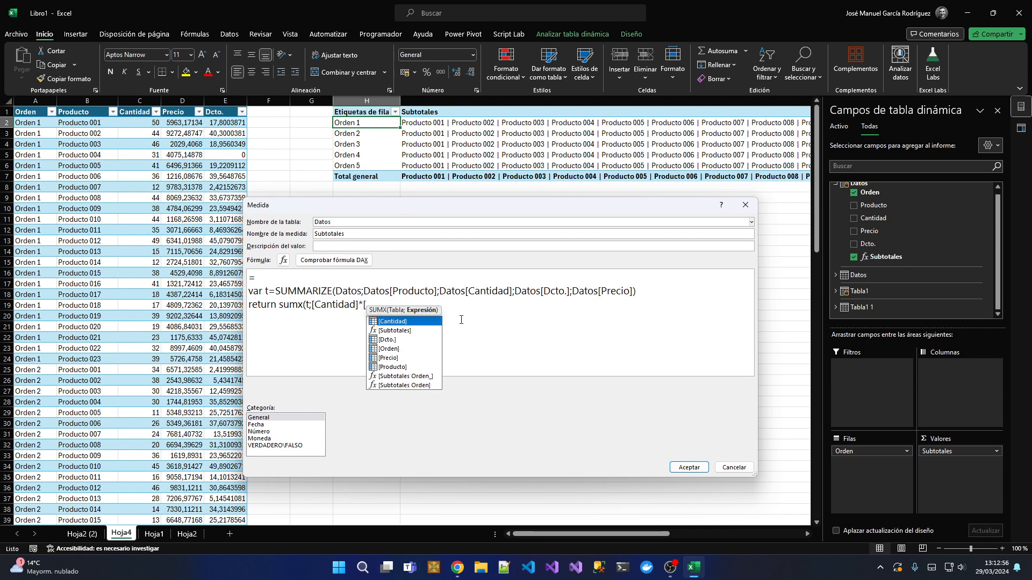
text(preci)
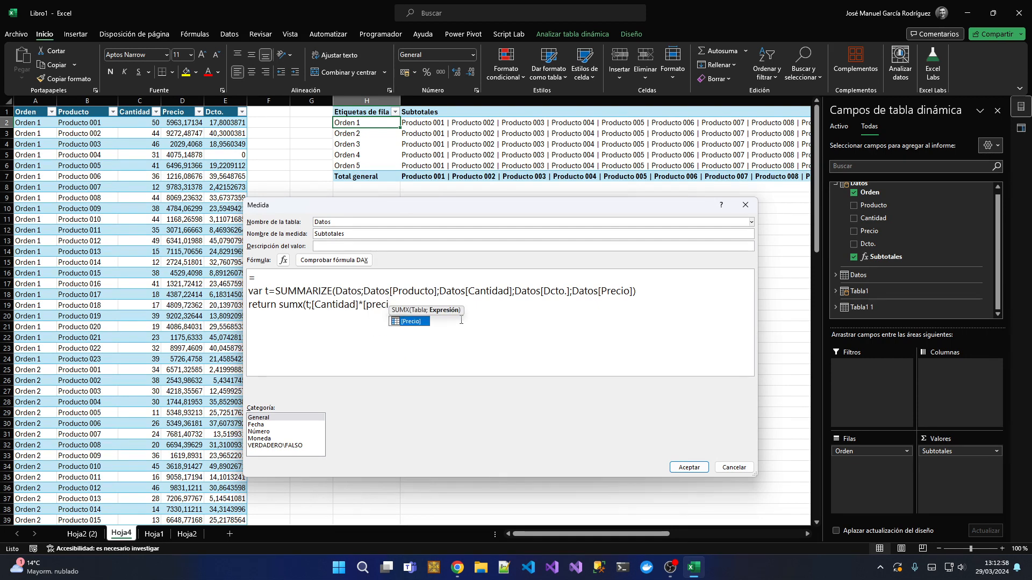
text(])
key(BackSpace)
text(o])
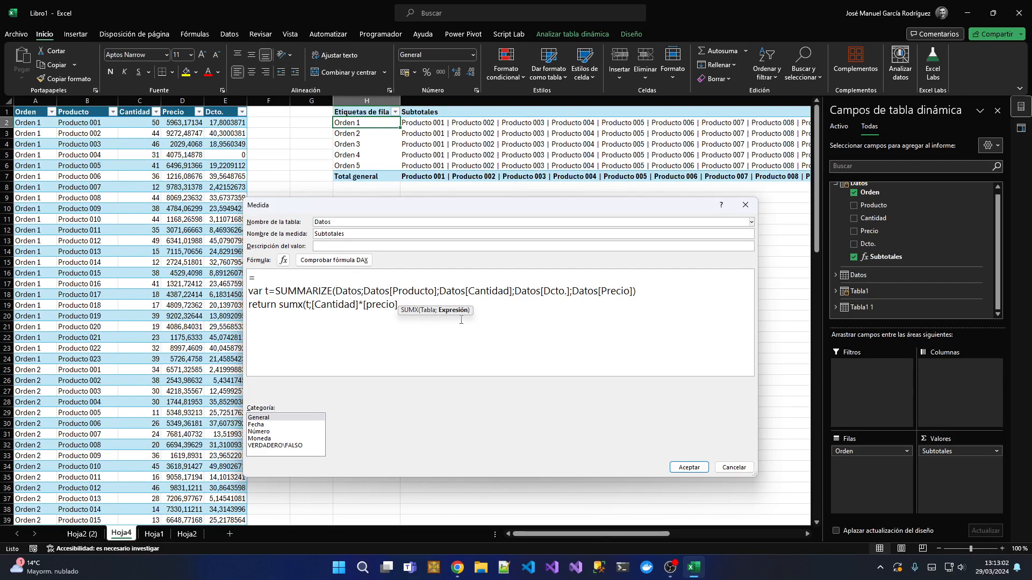
Step: Complete the SUMX expression with the discount factor *(1-[dcto.]/100) and close the function
text(*(1-[dc)
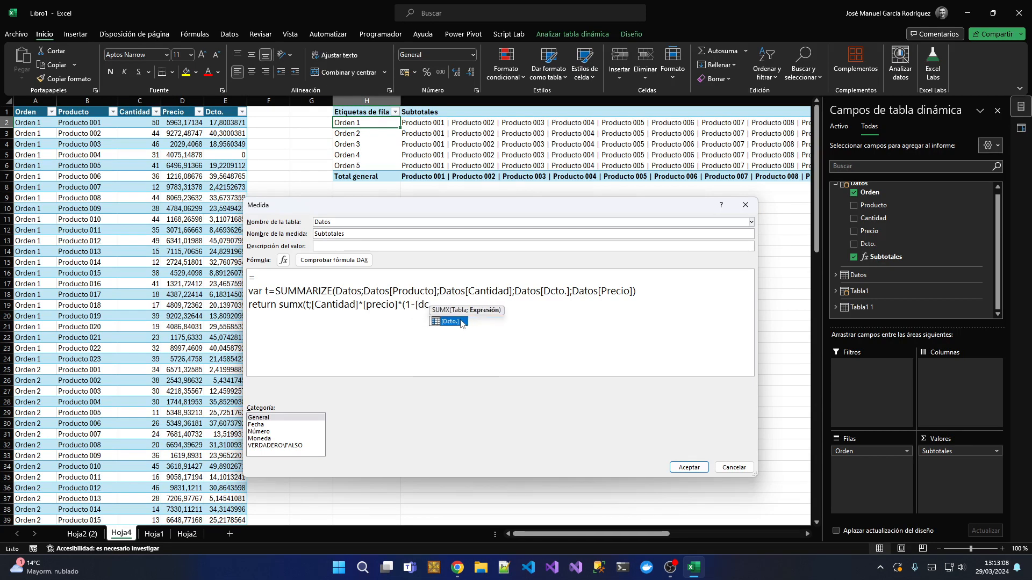
text(to.])
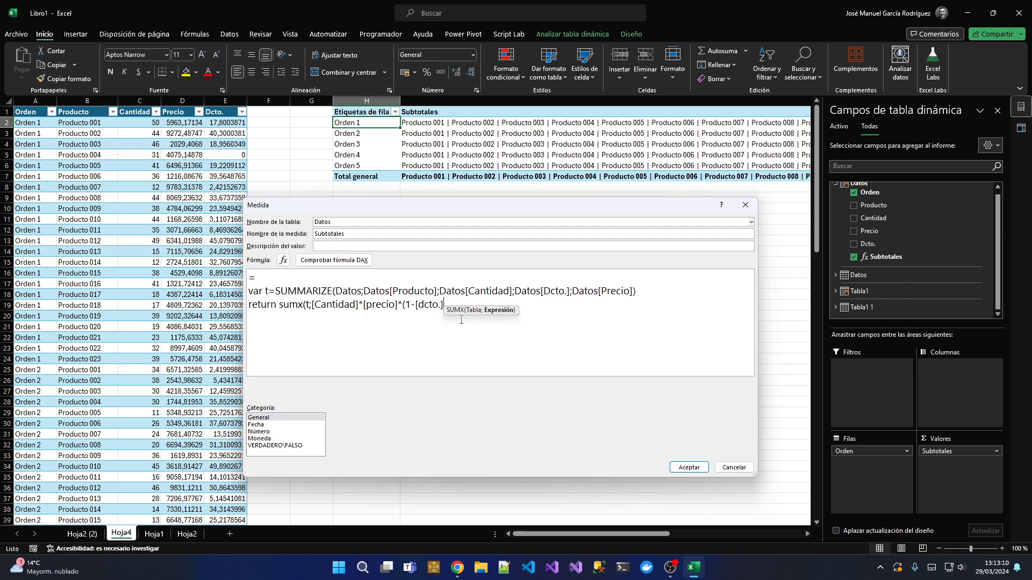
text(/100)
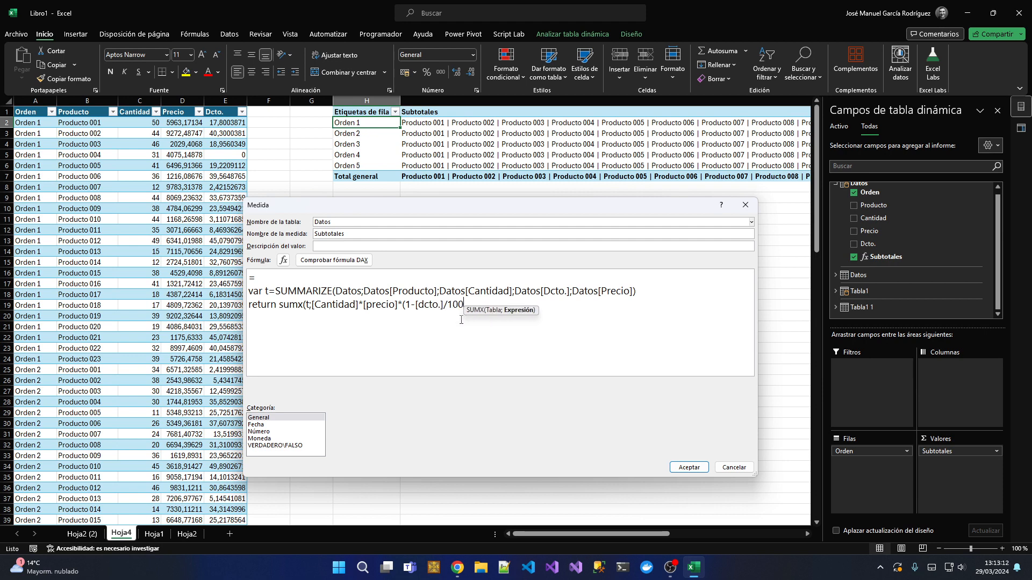
text()))
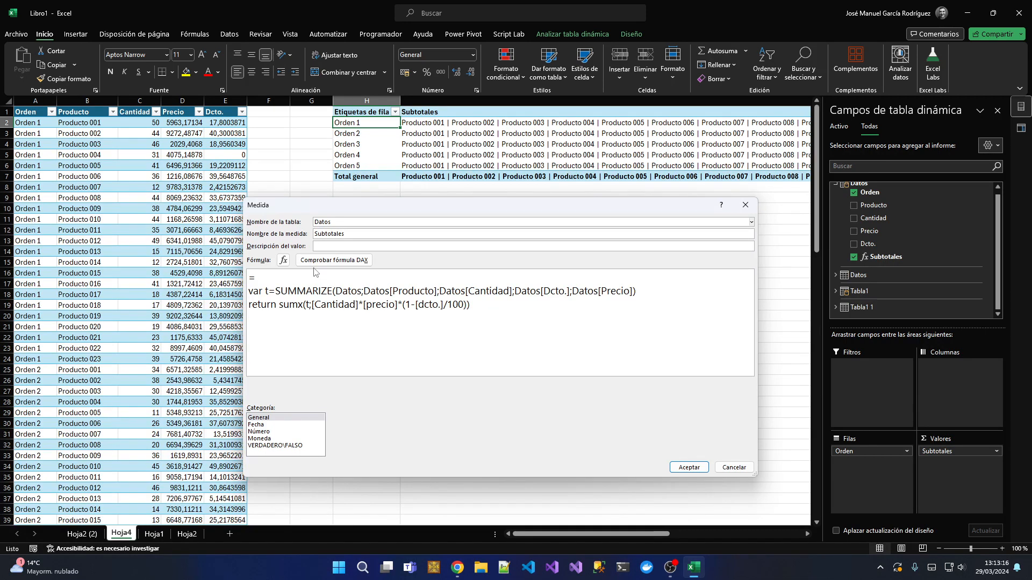
Step: Check the DAX formula and save the measure in the Moneda category with two decimals
click(330, 261)
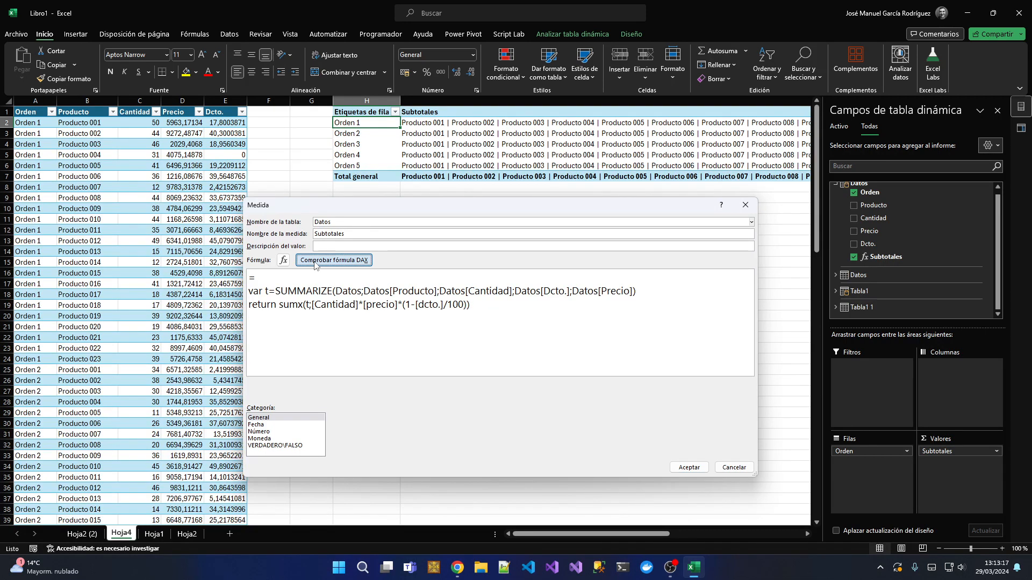
click(267, 438)
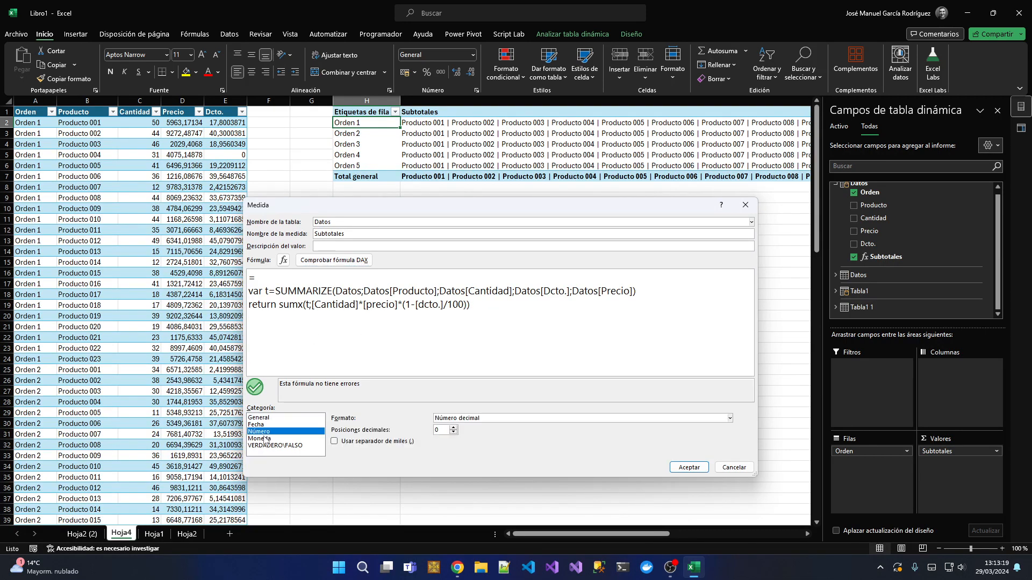
click(453, 429)
click(688, 467)
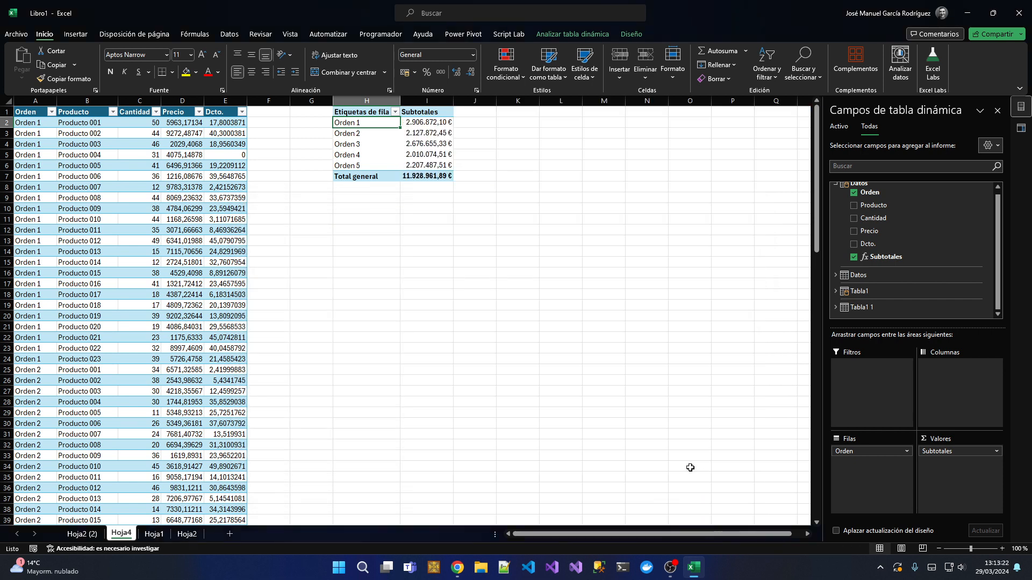
Step: Copy the five order values of Subtotales Orden_ from Hoja2 (2) and paste them into K2:K6 of Hoja4
drag(432, 122, 429, 176)
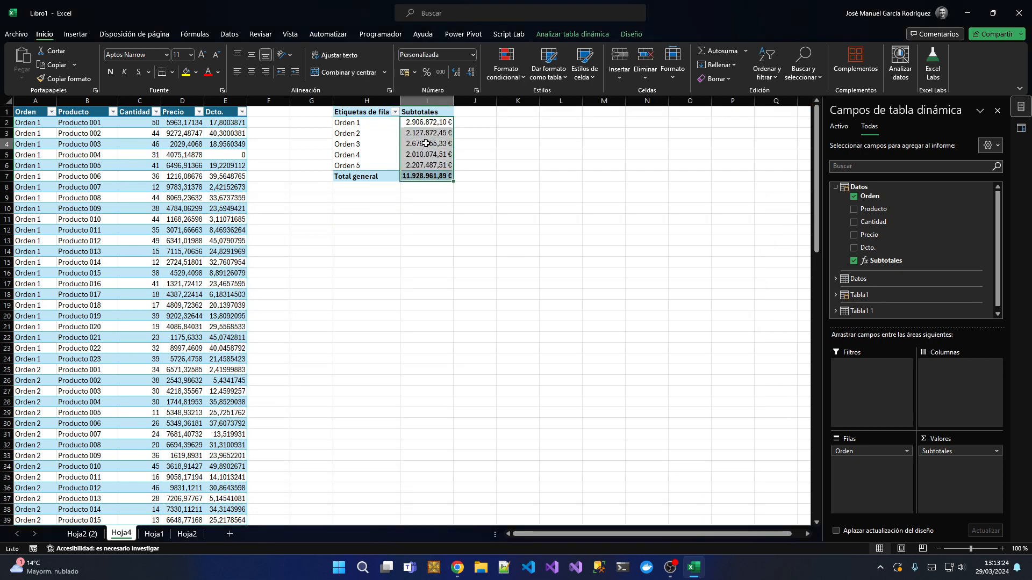
click(428, 146)
drag(440, 122, 431, 164)
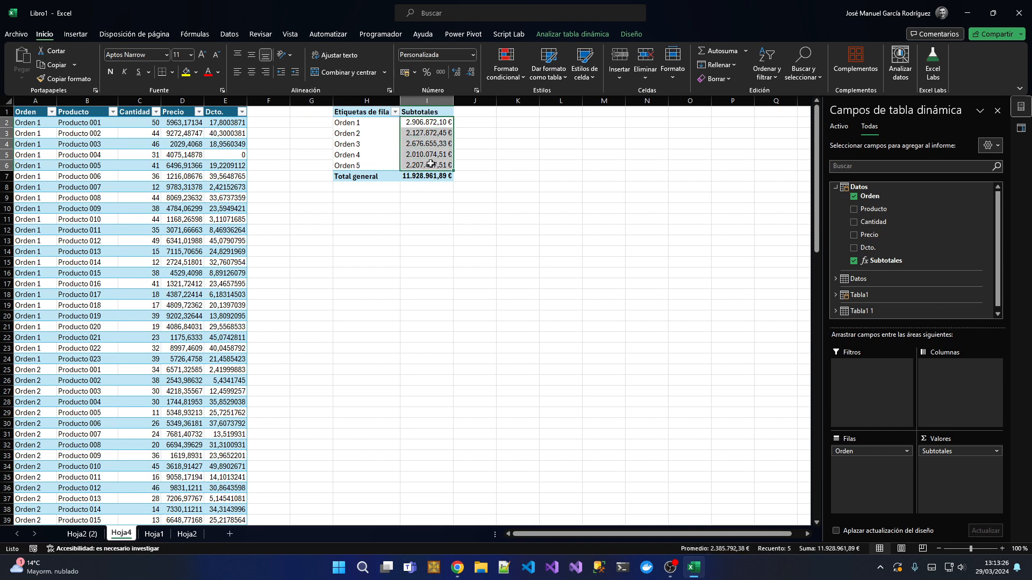
click(430, 164)
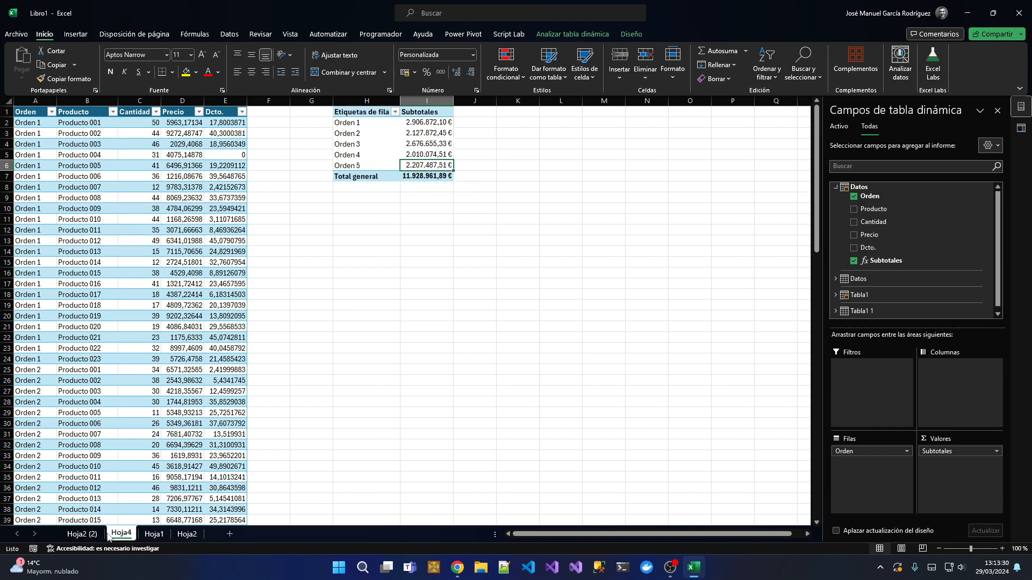
click(79, 535)
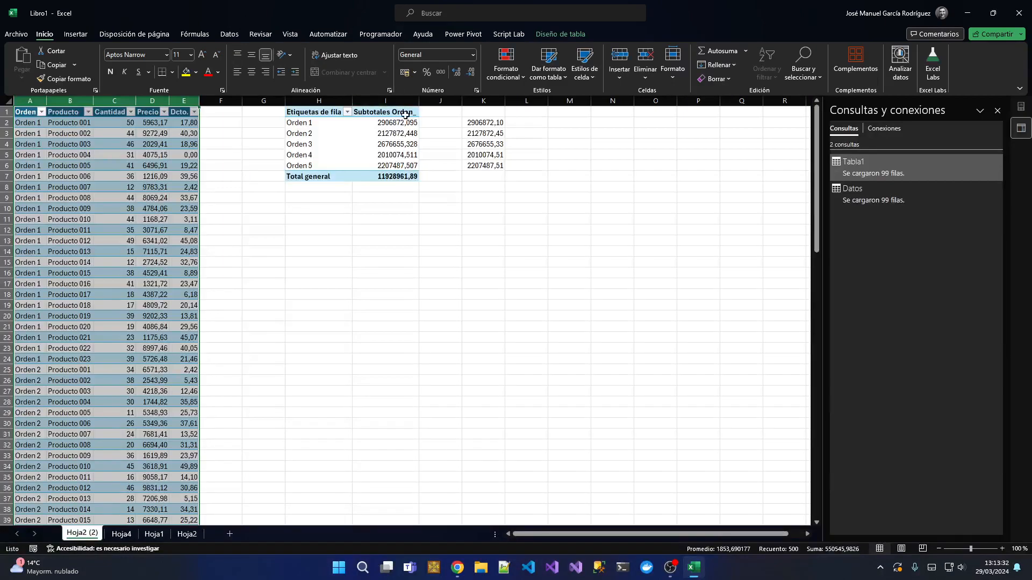
drag(398, 122, 396, 164)
key(ctrl+c)
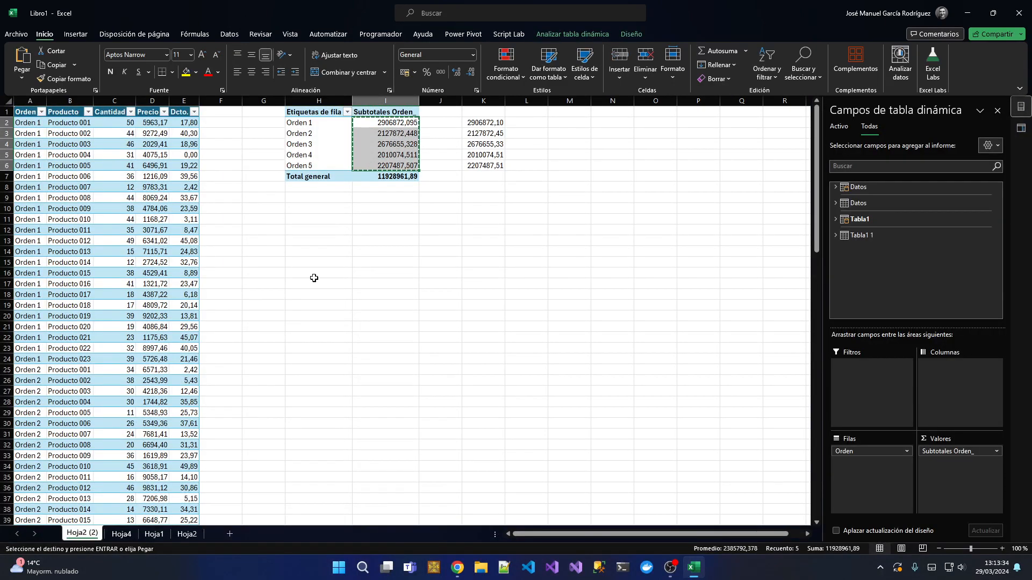
click(122, 535)
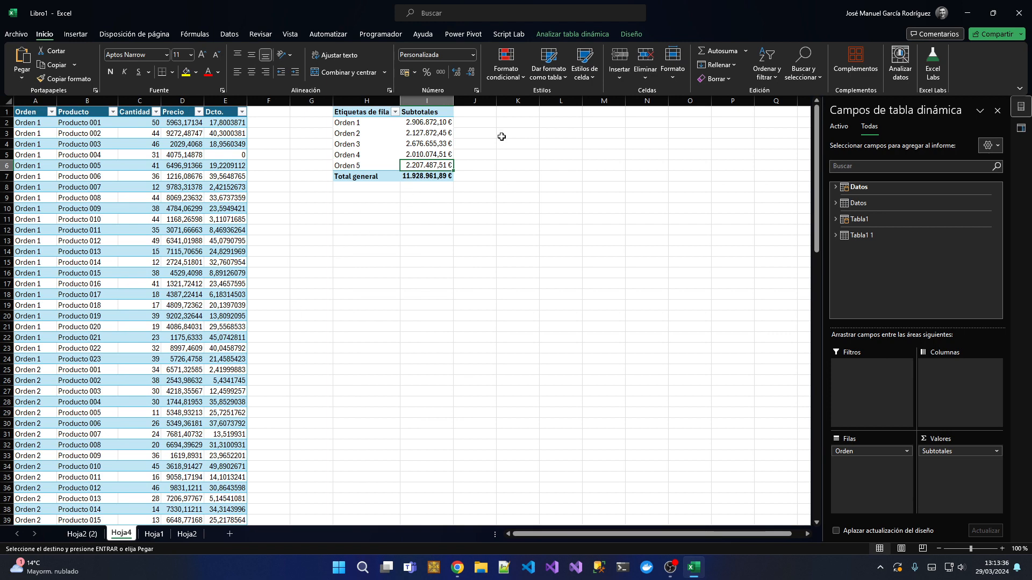
click(523, 124)
key(ctrl+v)
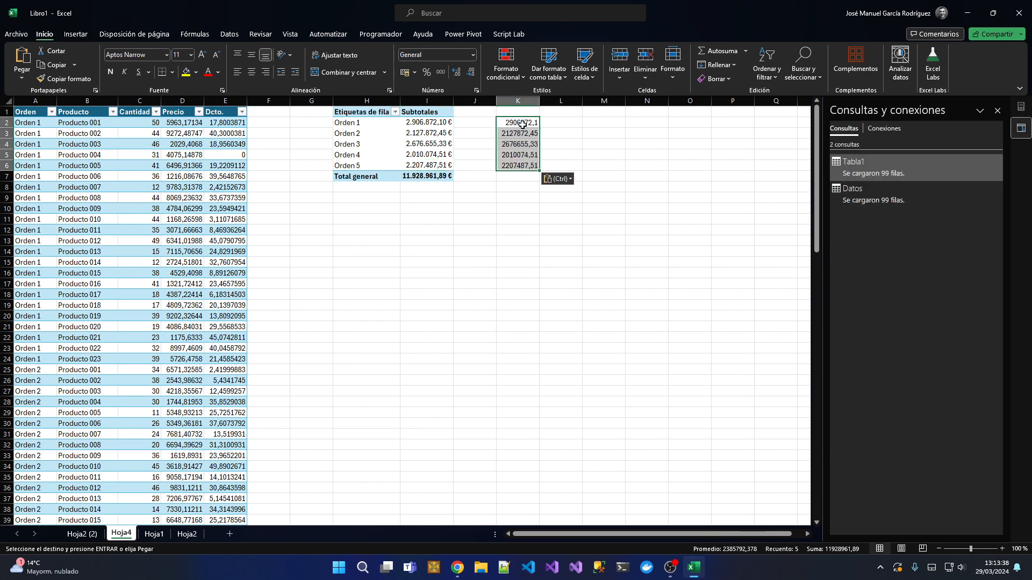
Step: Format the pasted values in K2:K6 as currency and compare them with the pivot table's Subtotales
click(443, 135)
click(499, 136)
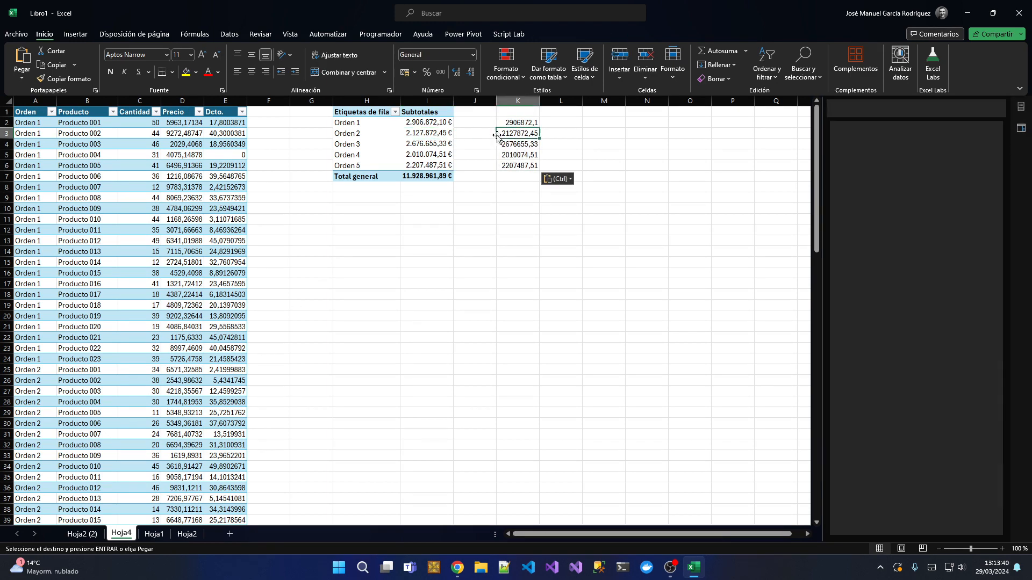
click(380, 151)
drag(517, 124, 517, 166)
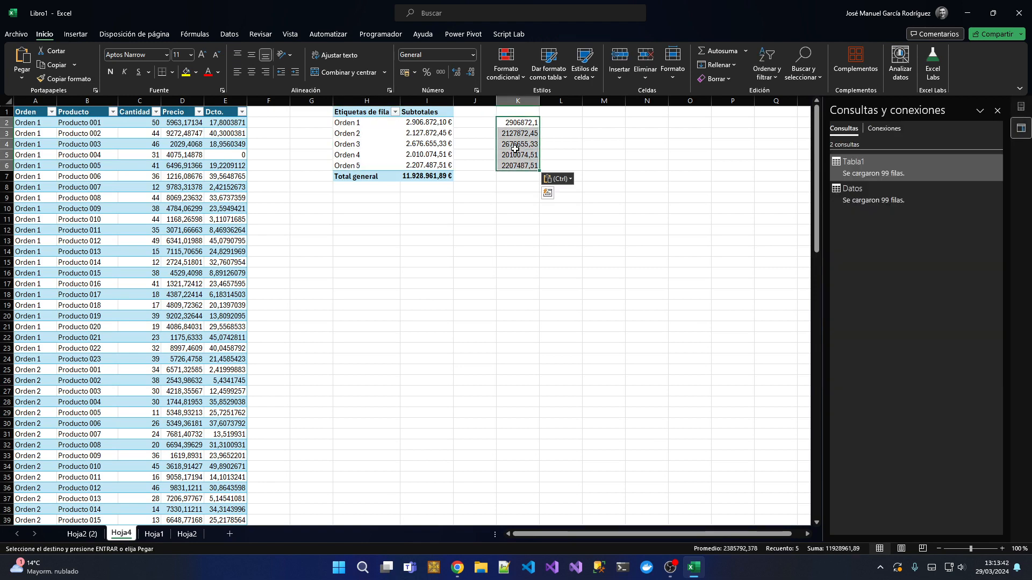
key(ctrl+shift+4)
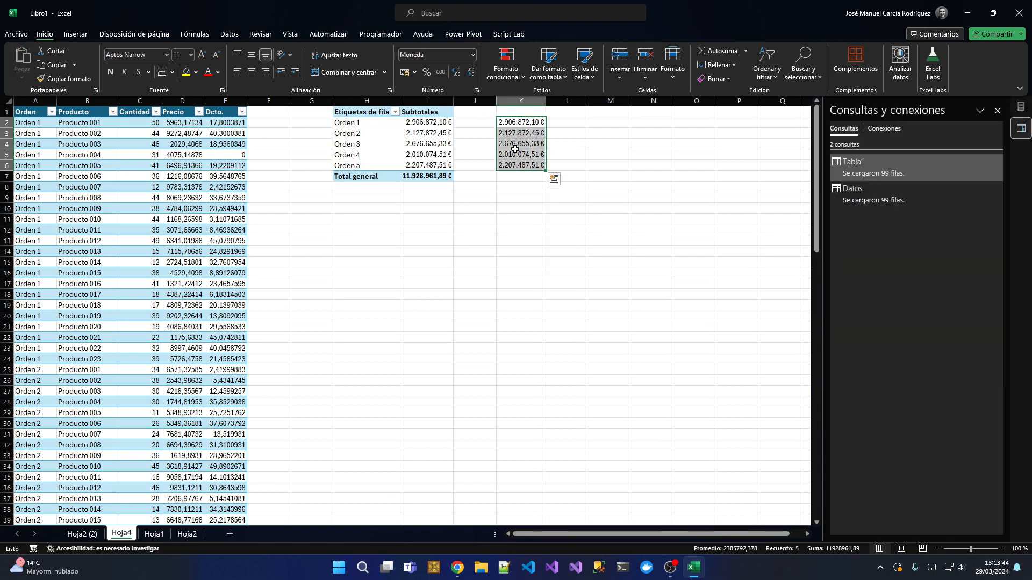
key(Left)
key(Left)
key(Down)
key(Down)
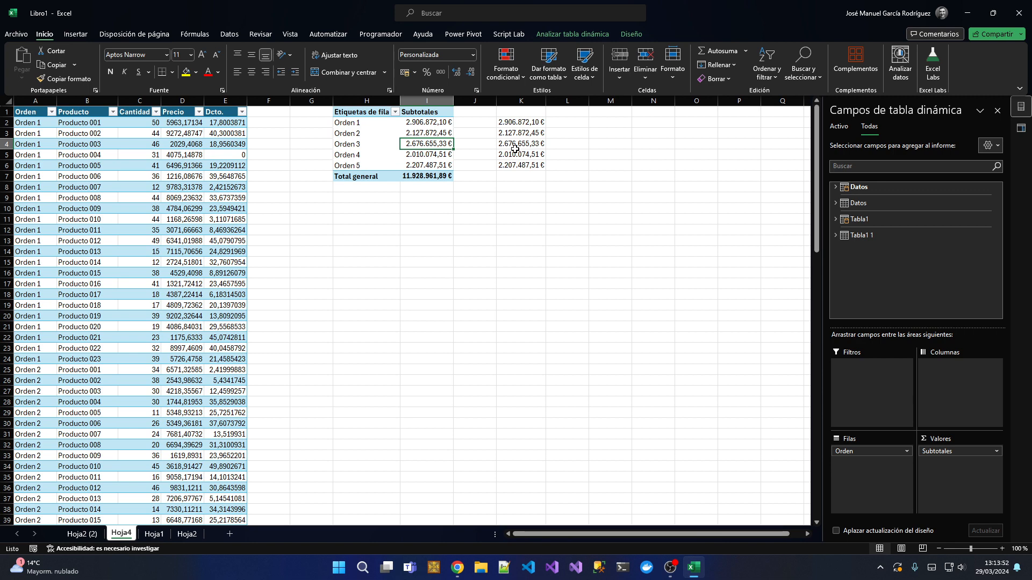
Step: Compare the order subtotals in Hoja4's pivot table with Hoja2 (2) and with the Orden 1 total row in Hoja2
click(379, 138)
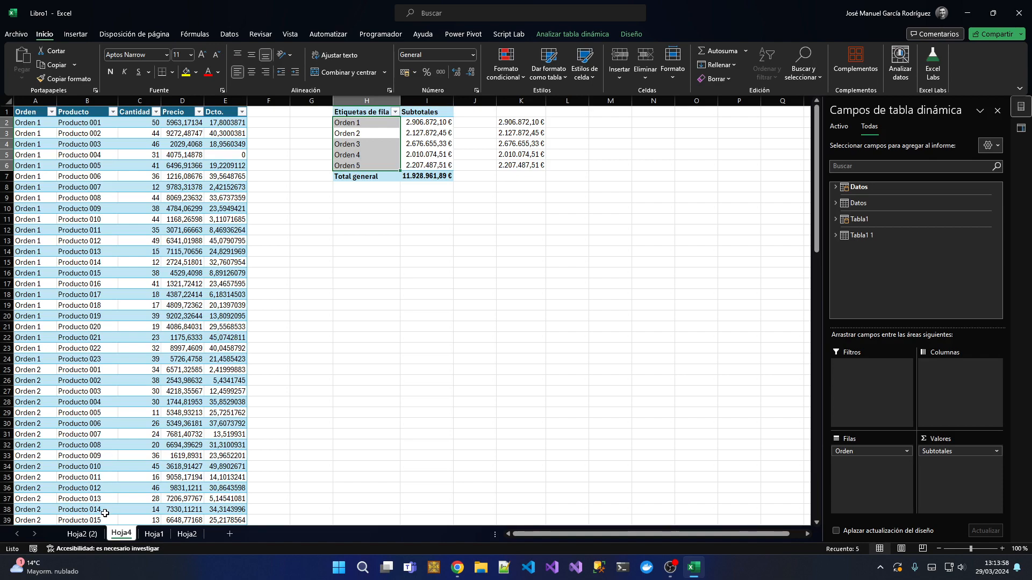
click(83, 534)
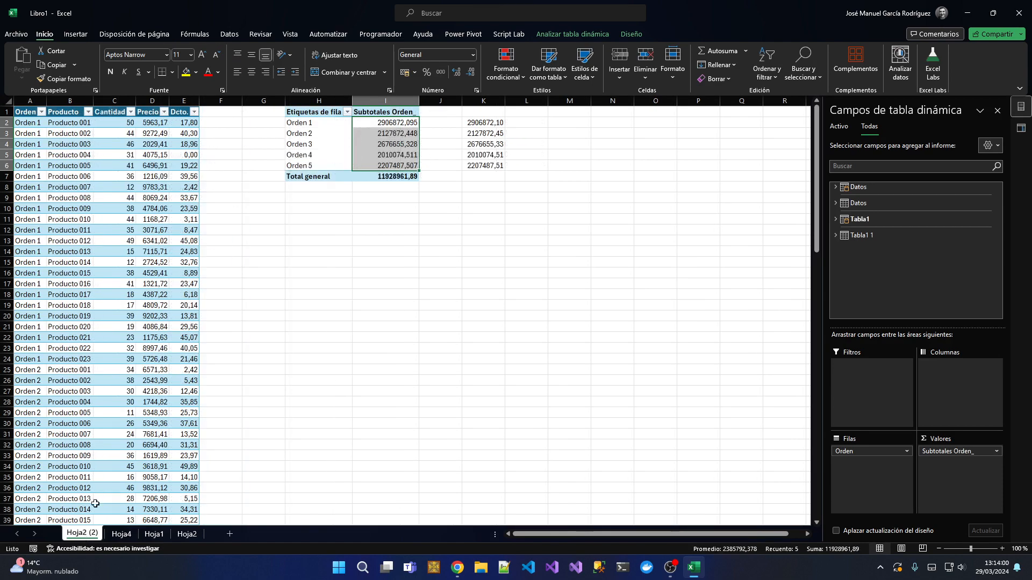
click(186, 534)
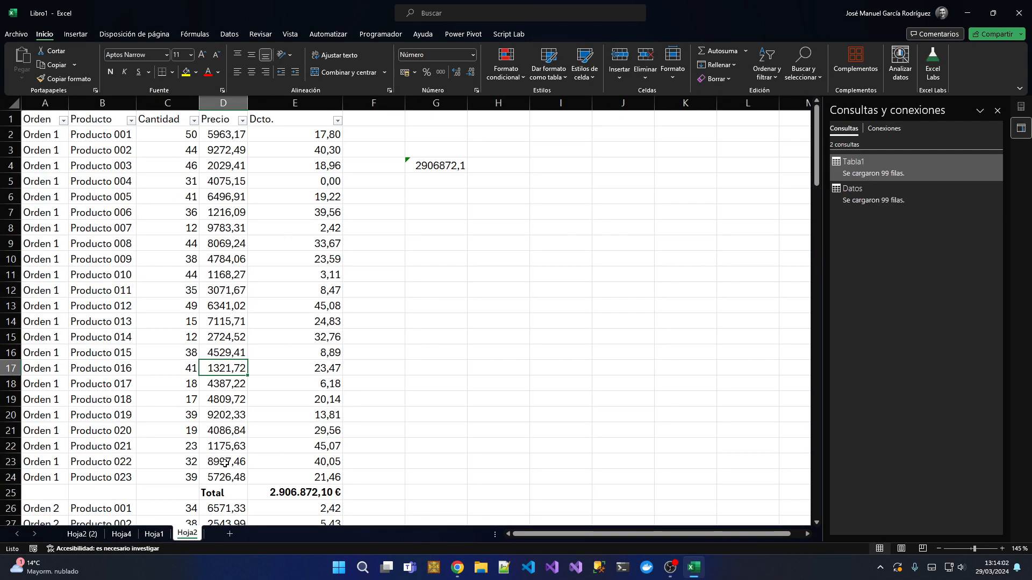
click(224, 447)
click(221, 308)
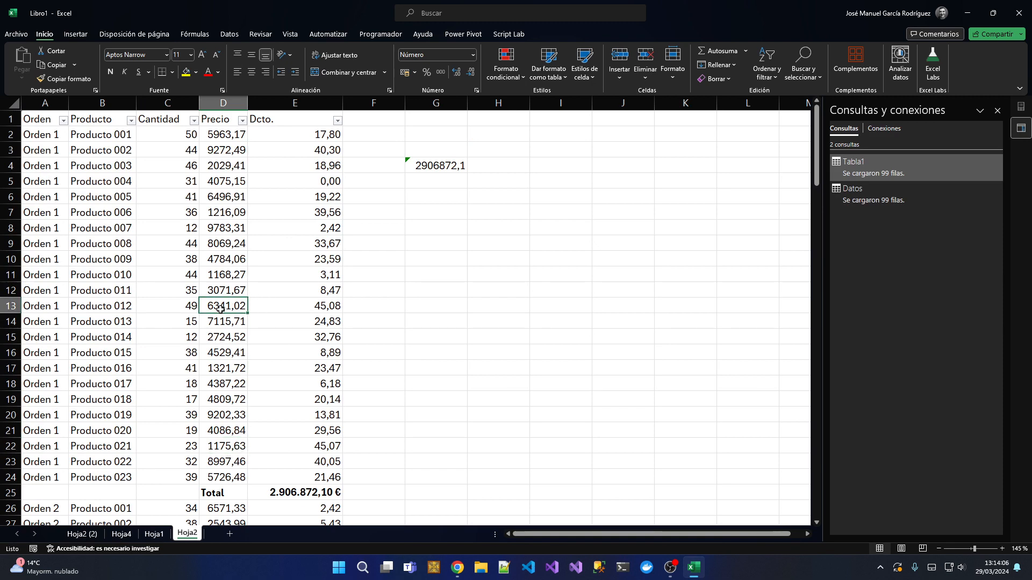
scroll(221, 310, down, 3)
click(85, 362)
click(201, 354)
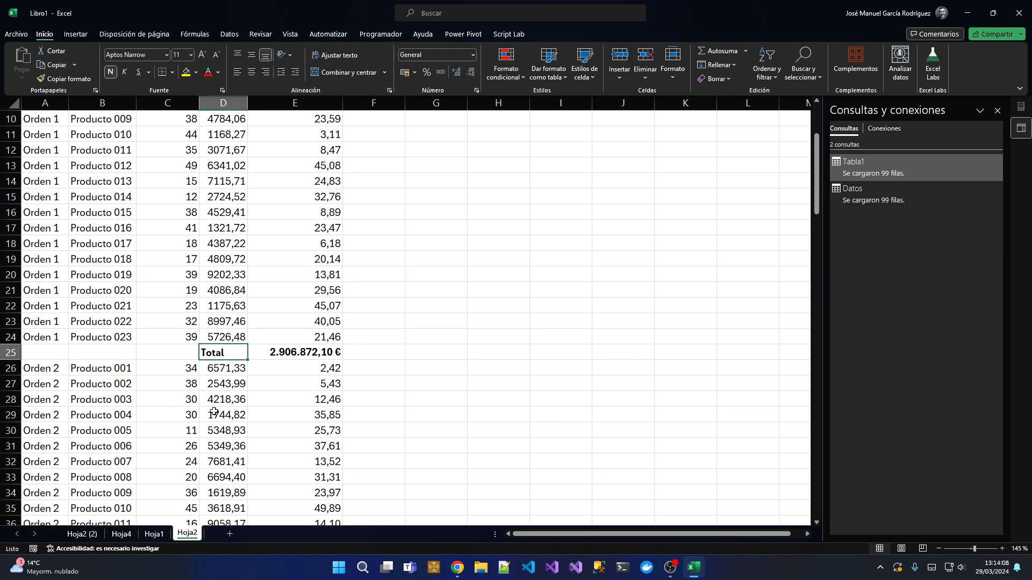
click(122, 533)
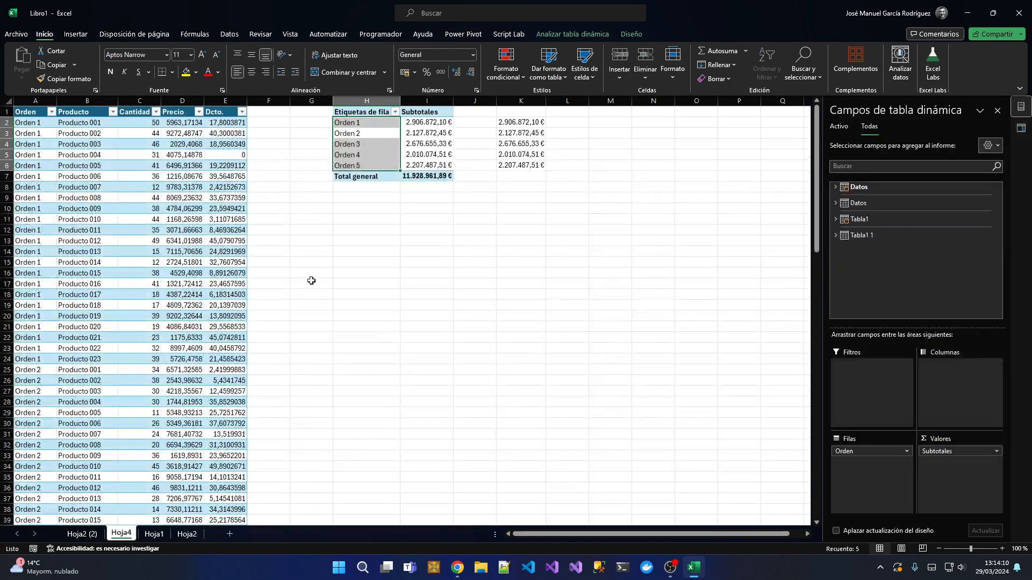
drag(428, 112, 420, 171)
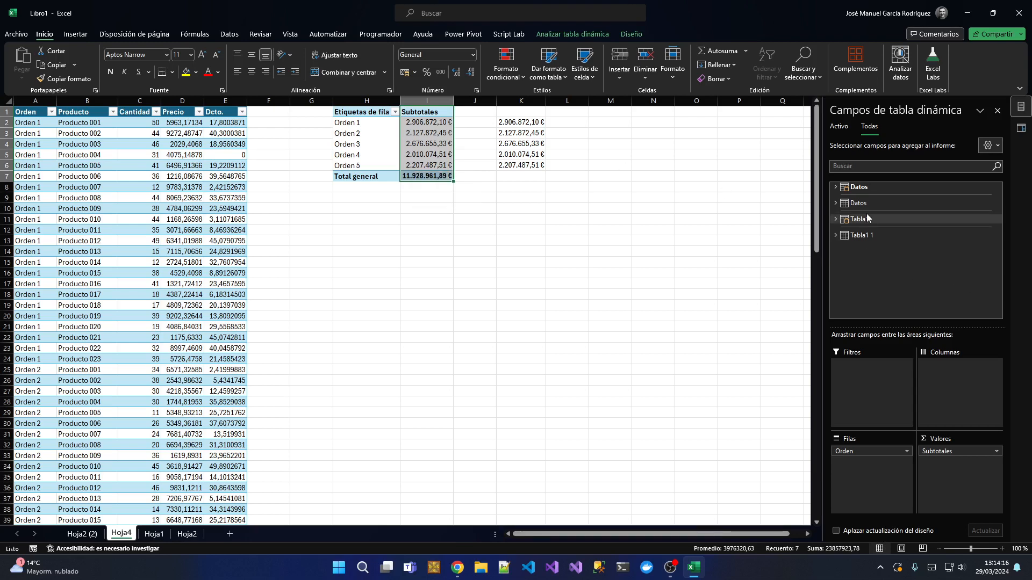
Step: Add the Producto field of the Datos table to the pivot table rows beneath Orden
click(836, 187)
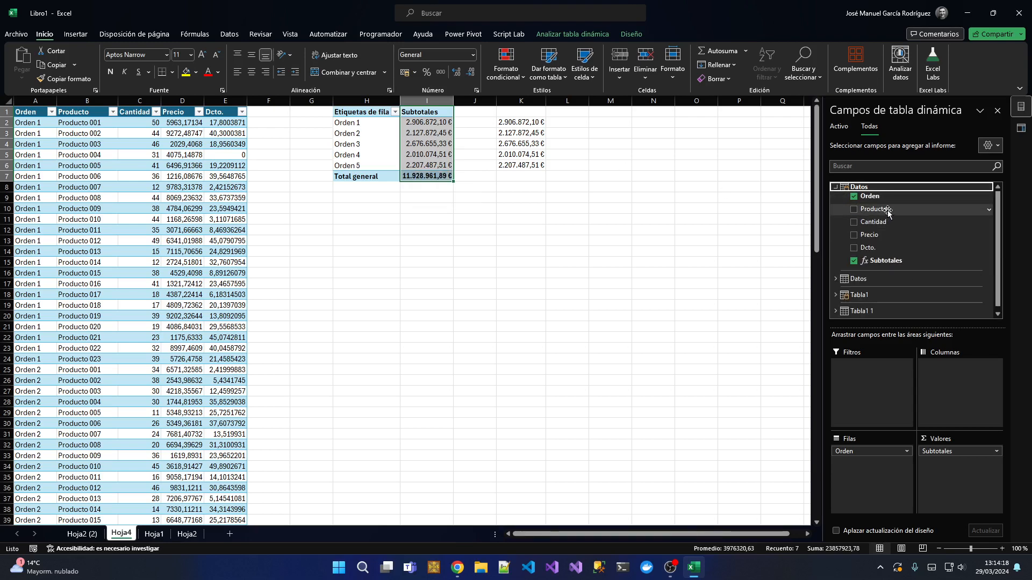
drag(881, 210, 870, 465)
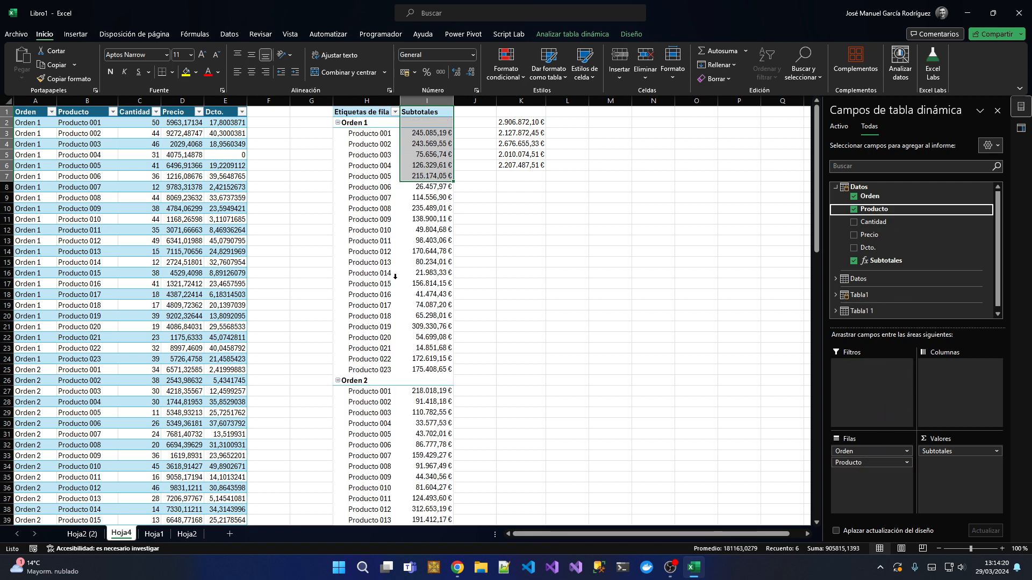
click(400, 160)
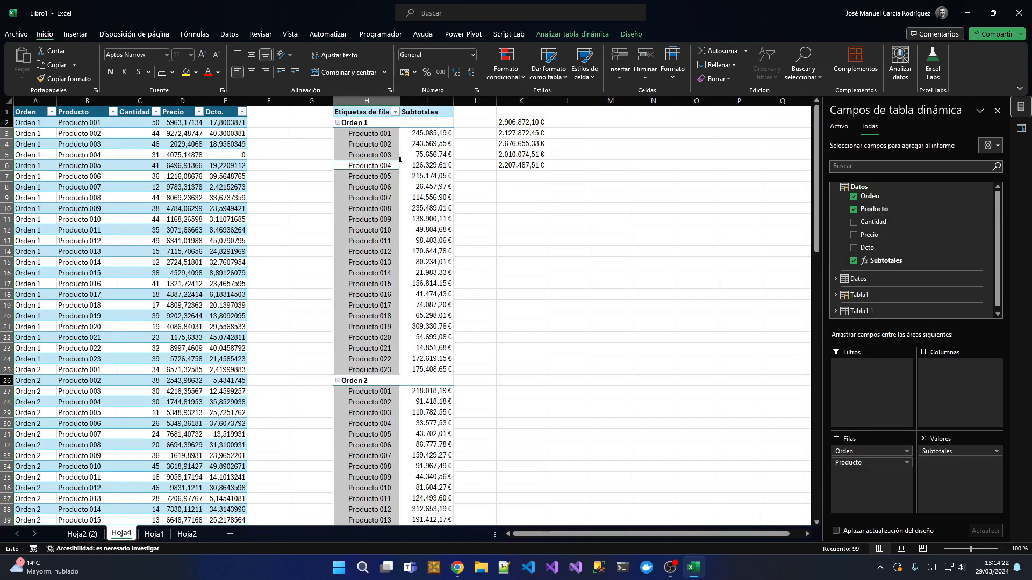
Step: Show all pivot table subtotals at the top of each order group
click(416, 147)
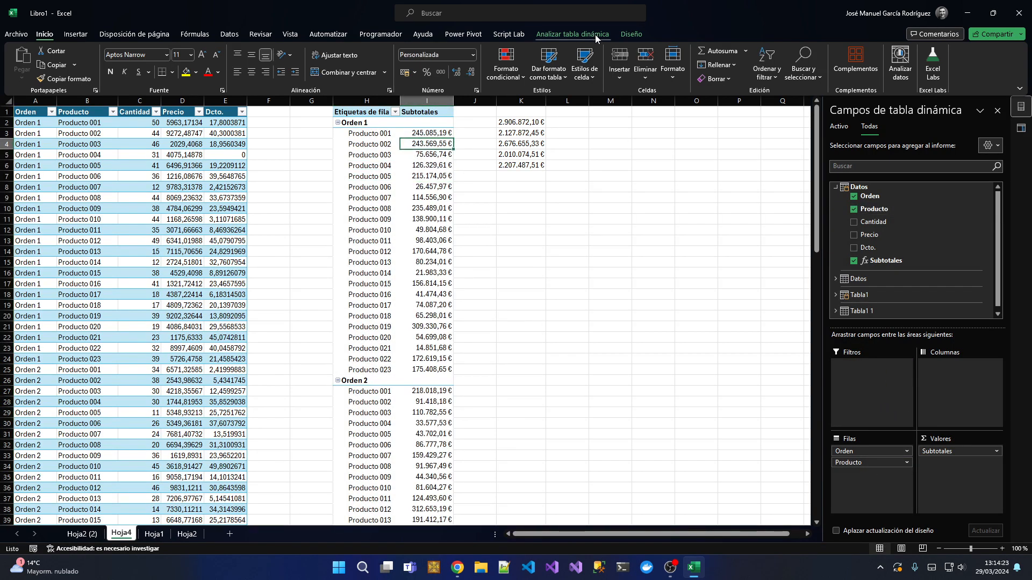
click(624, 34)
click(19, 80)
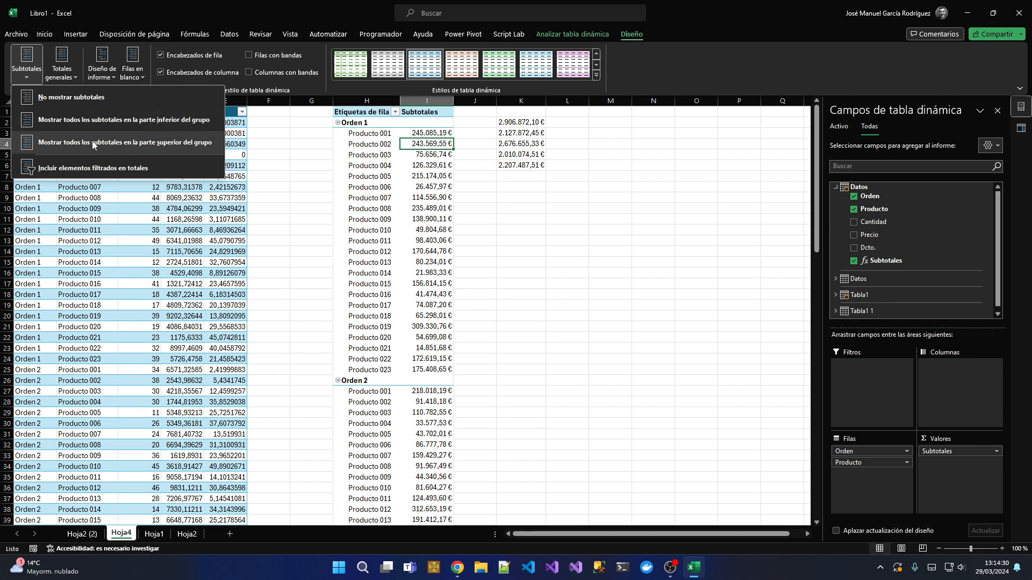
click(160, 146)
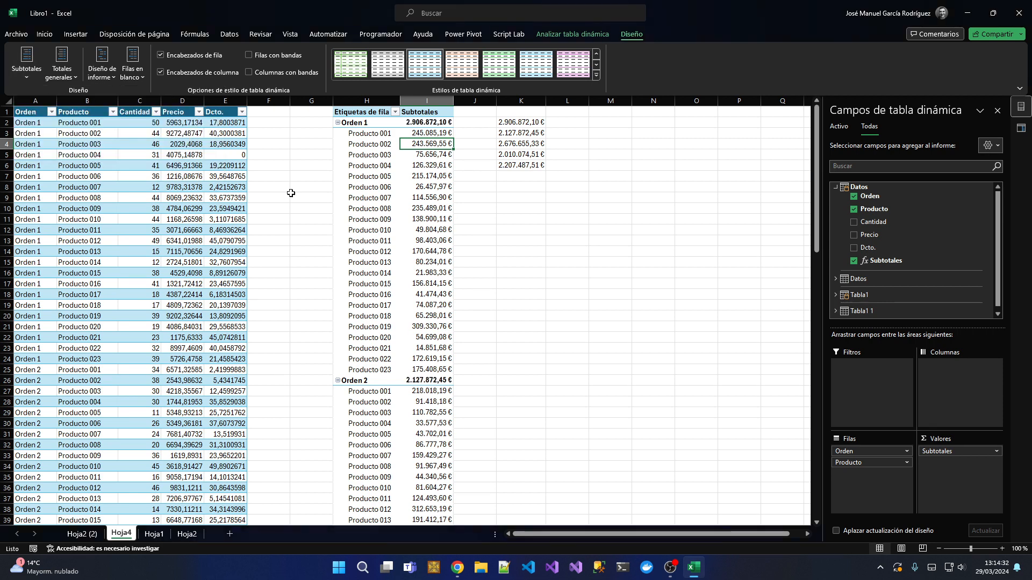
Step: Review the order and product subtotals through the whole pivot table, from Orden 1 down to the grand total
scroll(526, 214, down, 1)
scroll(526, 214, up, 1)
click(422, 123)
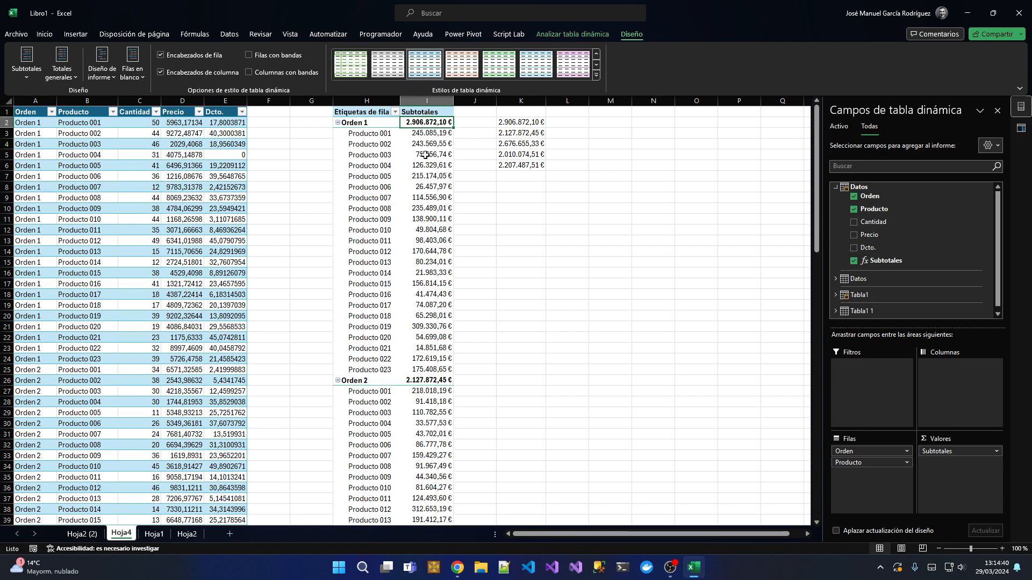
scroll(439, 294, down, 20)
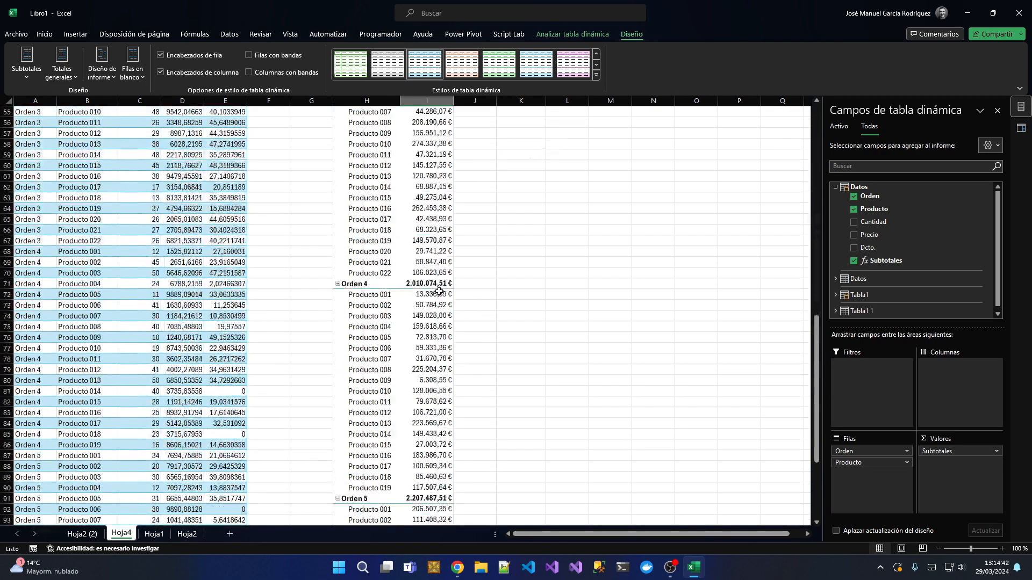
scroll(439, 294, down, 1)
click(383, 253)
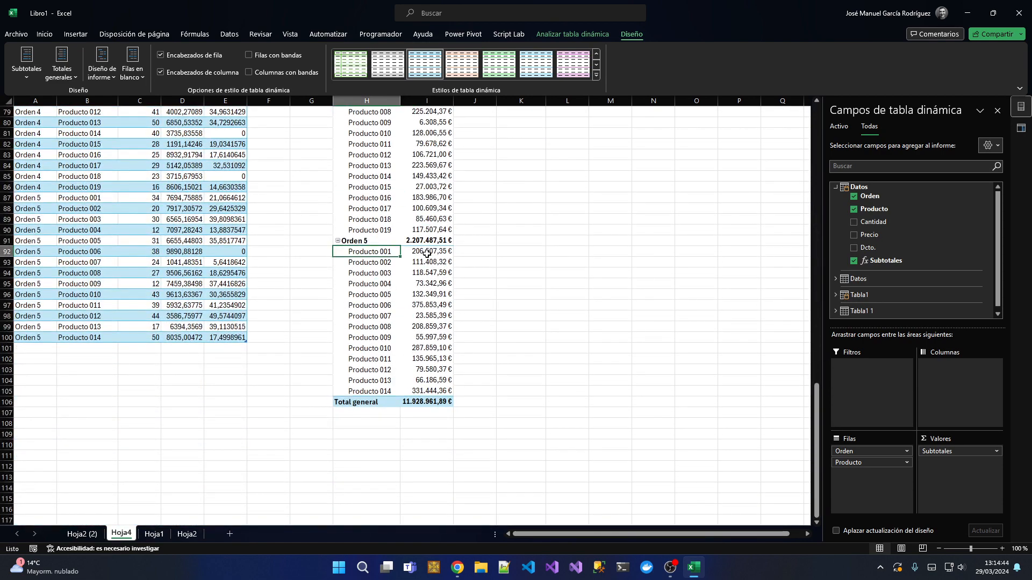
click(428, 253)
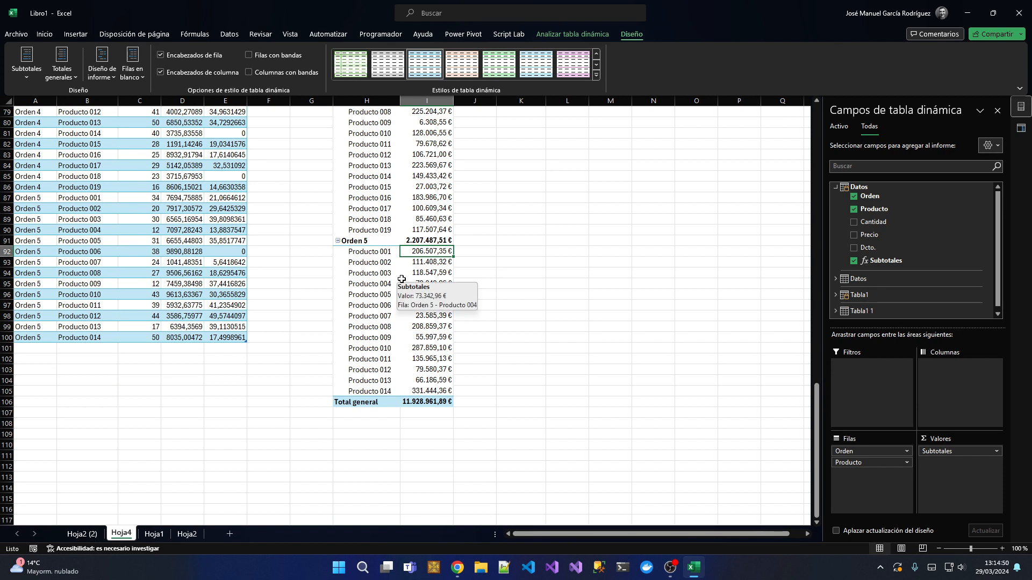
scroll(402, 279, up, 20)
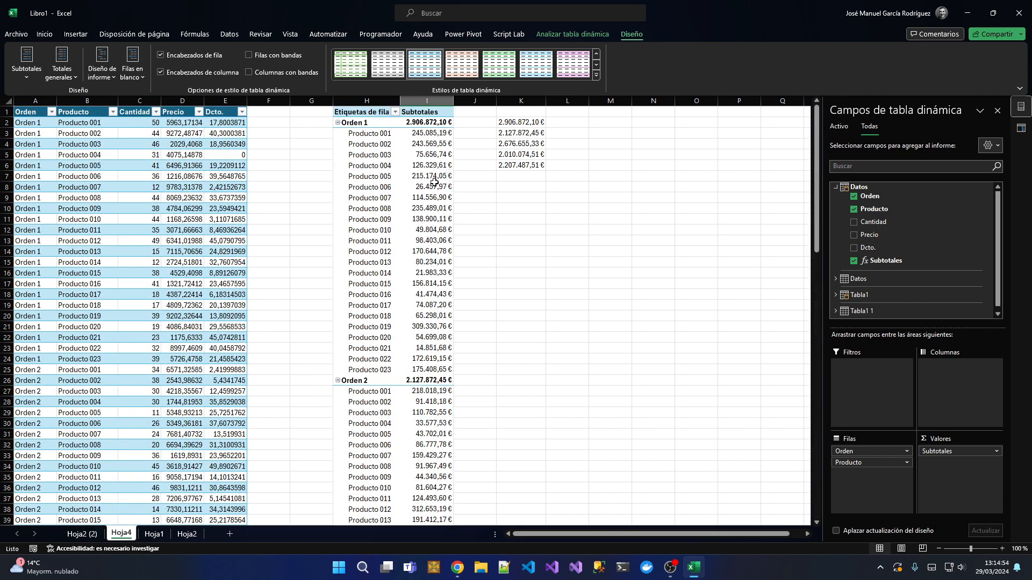
Step: Examine the pivot subtotal of Producto 001 in Orden 1 and its quantity, price and discount in the source table
click(428, 134)
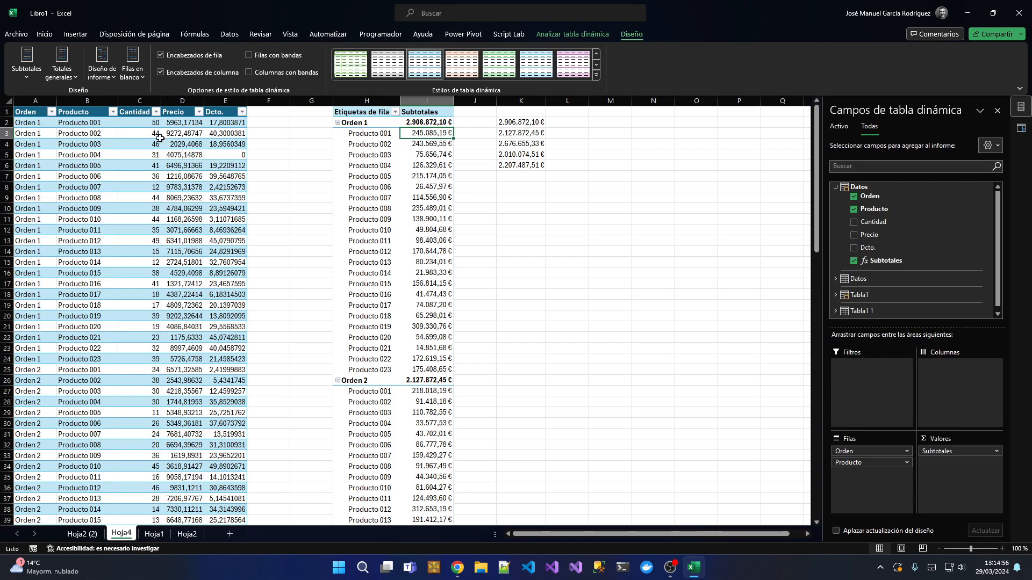
click(137, 125)
click(186, 124)
click(229, 122)
Step: Start a check formula in F4 that multiplies Producto 001's quantity by its price, =C2*D2
click(274, 145)
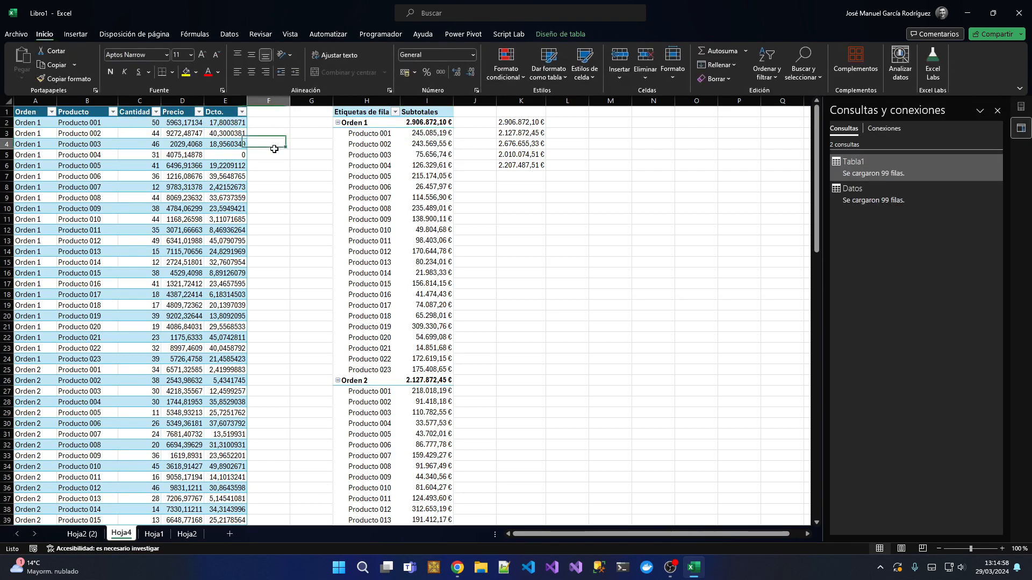
text(=)
key(Left)
key(Left)
key(Up)
key(Up)
key(Left)
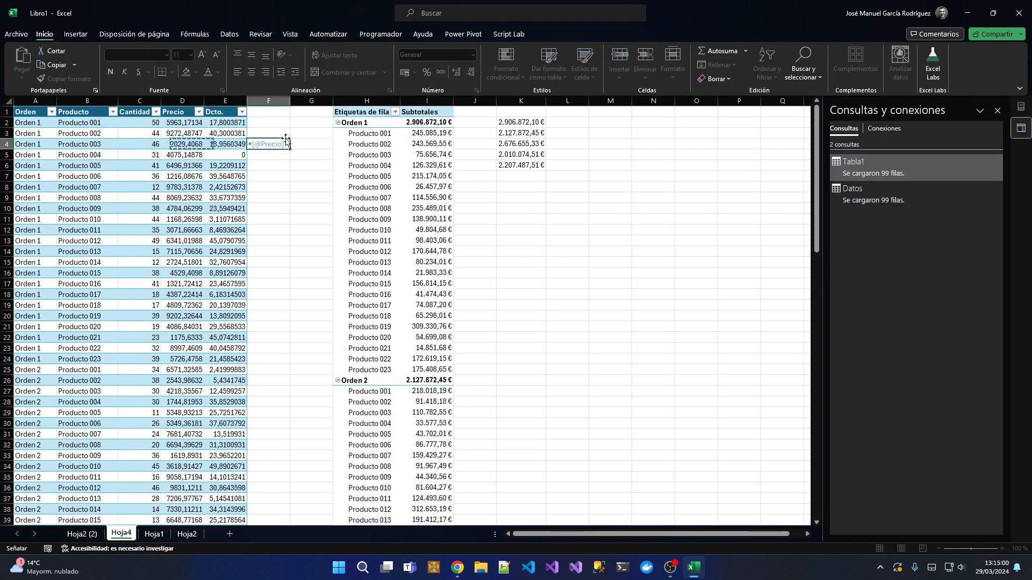
text(*)
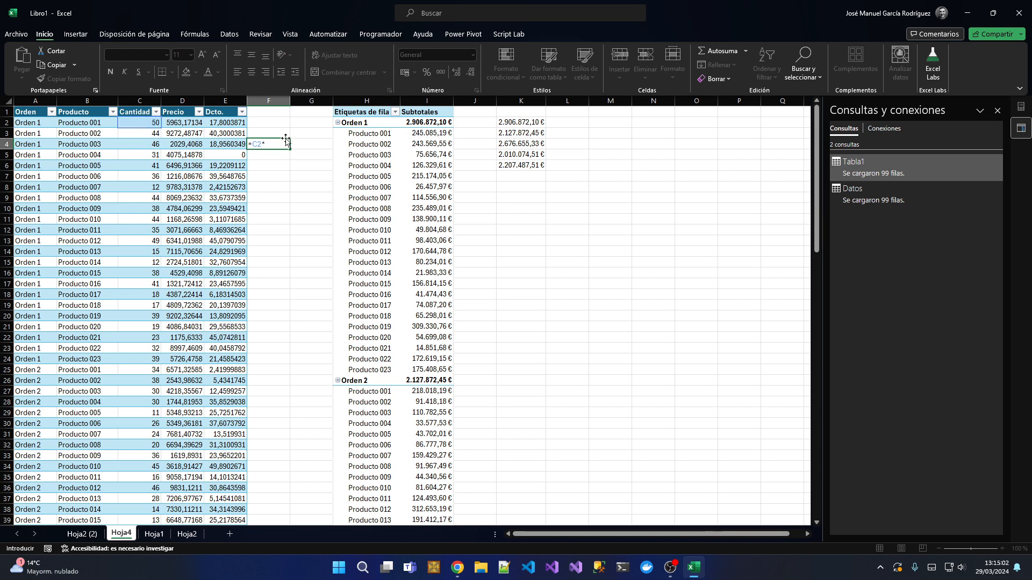
key(Left)
key(Left)
key(Up)
key(Up)
Step: Complete the F4 formula with the discount factor *(1-E2/100) and enter it
text(*(1-)
key(Up)
key(Up)
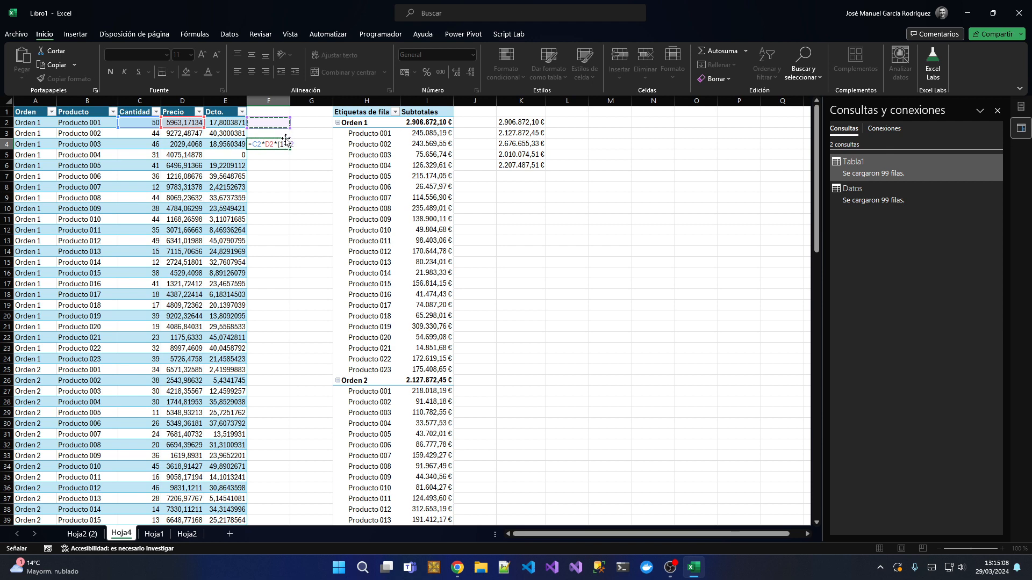
key(Left)
text(/100)
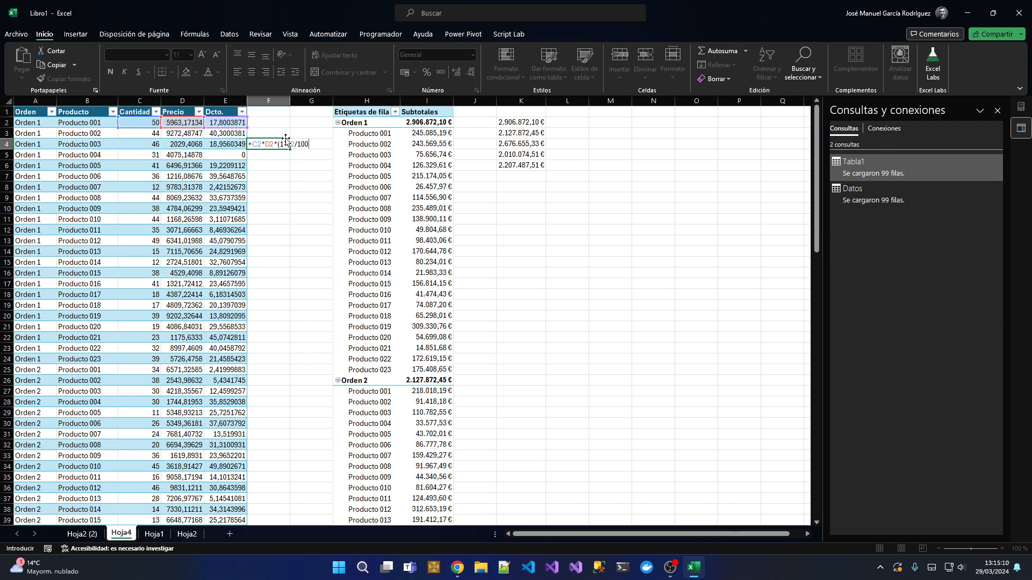
text())
key(ctrl+Return)
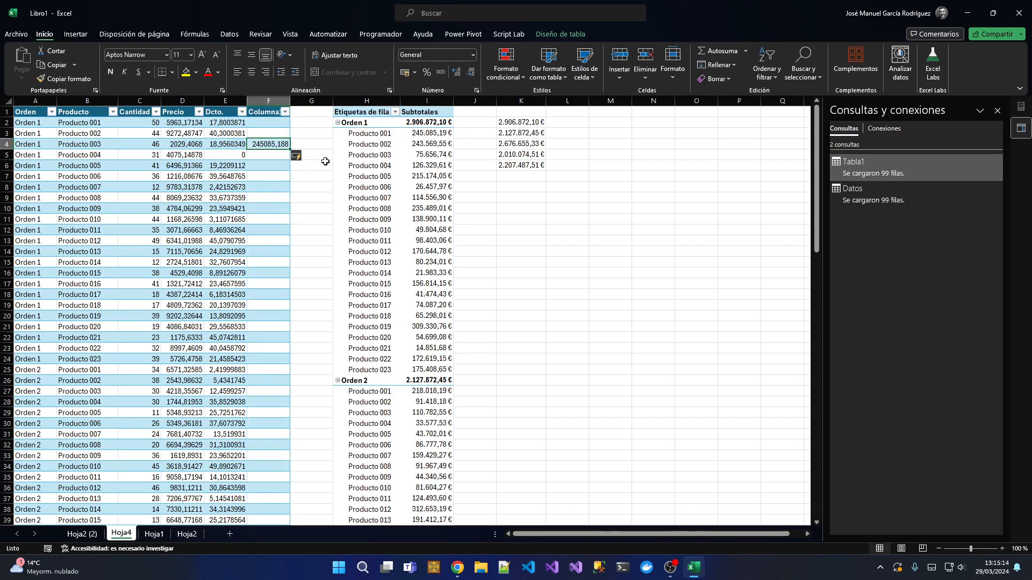
Step: Format F4 with two decimals and compare it with the pivot subtotal of Producto 001 in Orden 1
click(429, 134)
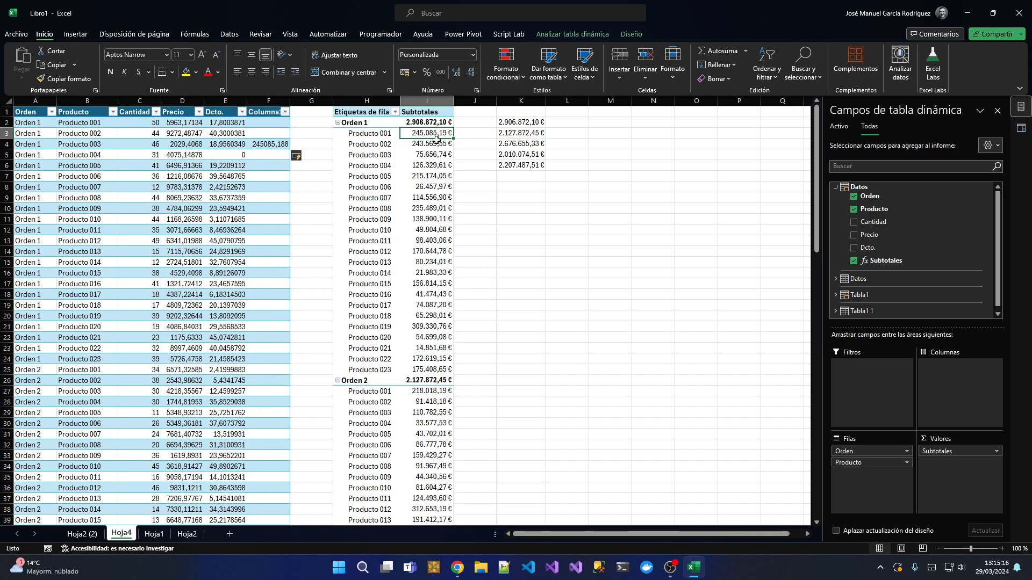
click(258, 144)
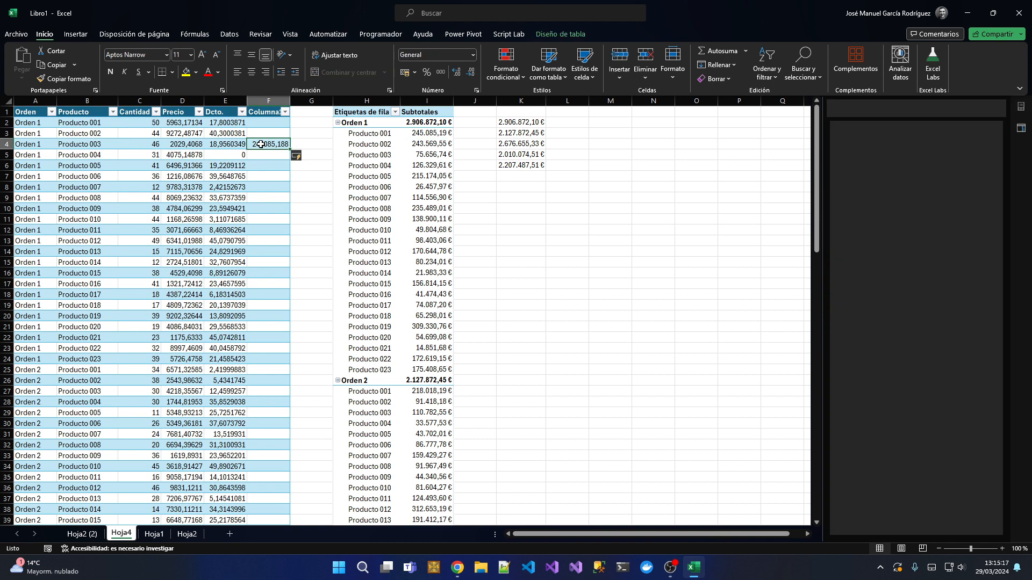
click(456, 72)
click(470, 72)
click(471, 72)
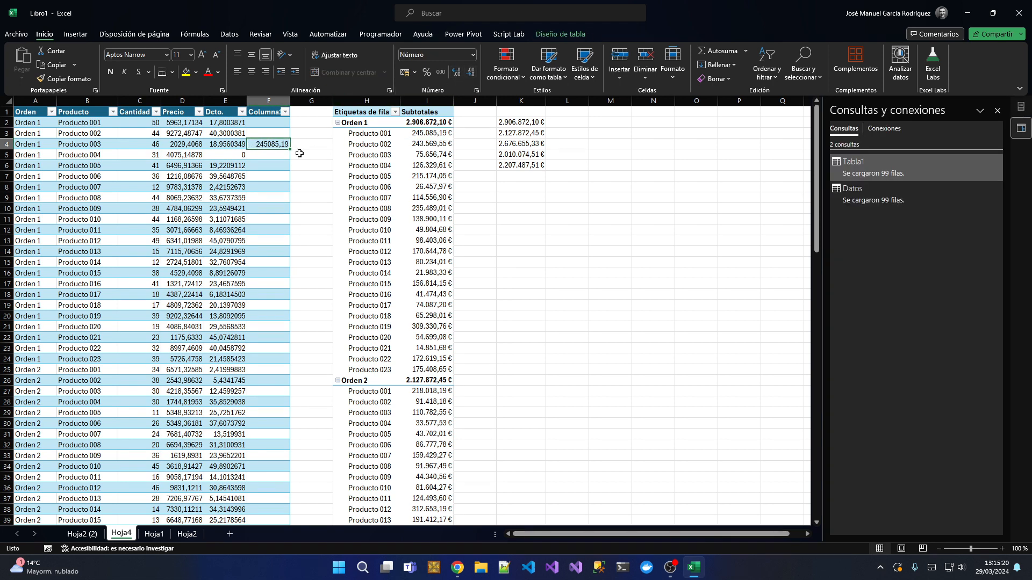
click(414, 134)
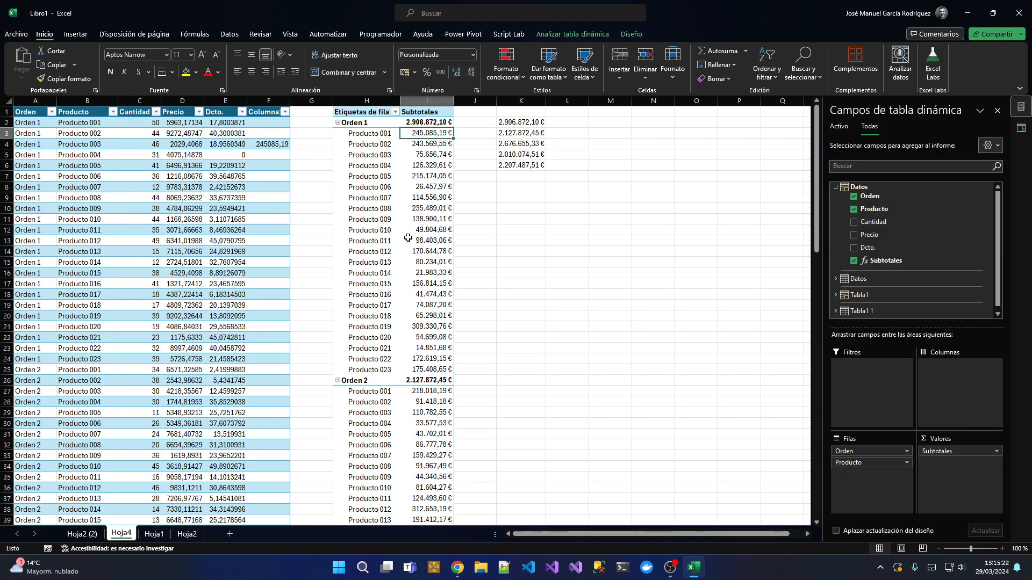
Step: Examine the Orden 1 total in Hoja2 and the quantity, price and discount rows it is calculated from
click(361, 161)
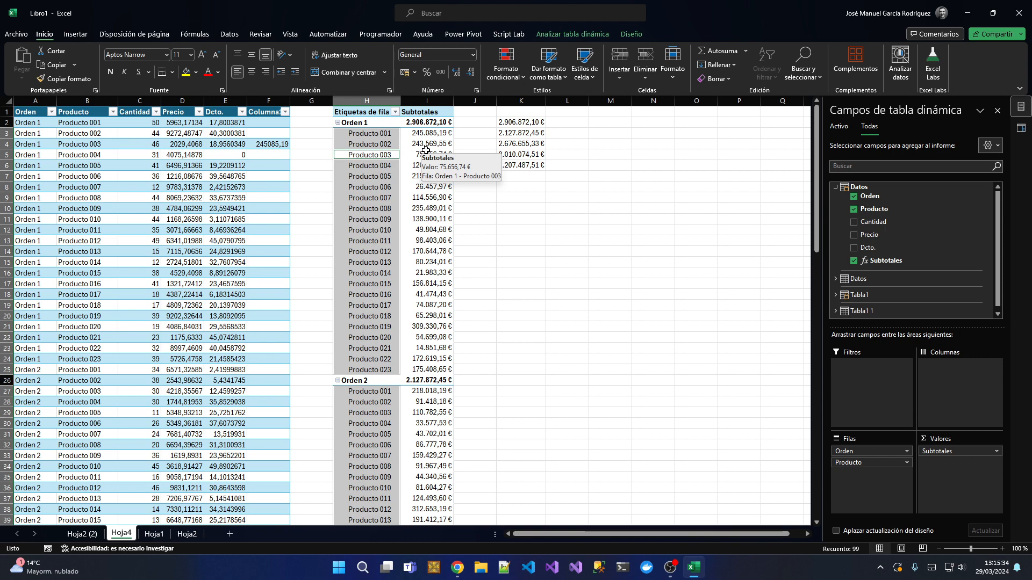
click(187, 533)
click(212, 322)
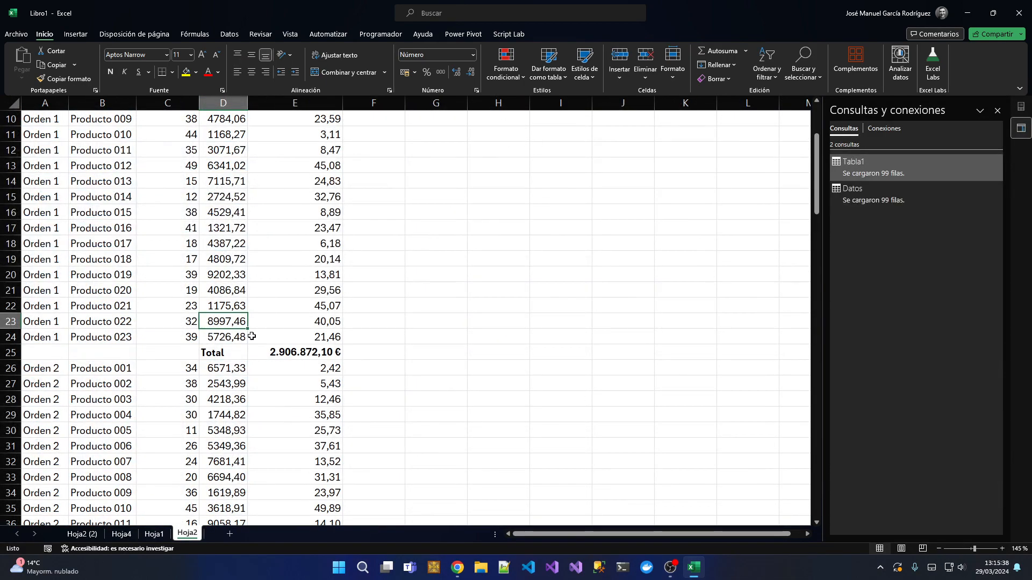
scroll(289, 334, up, 3)
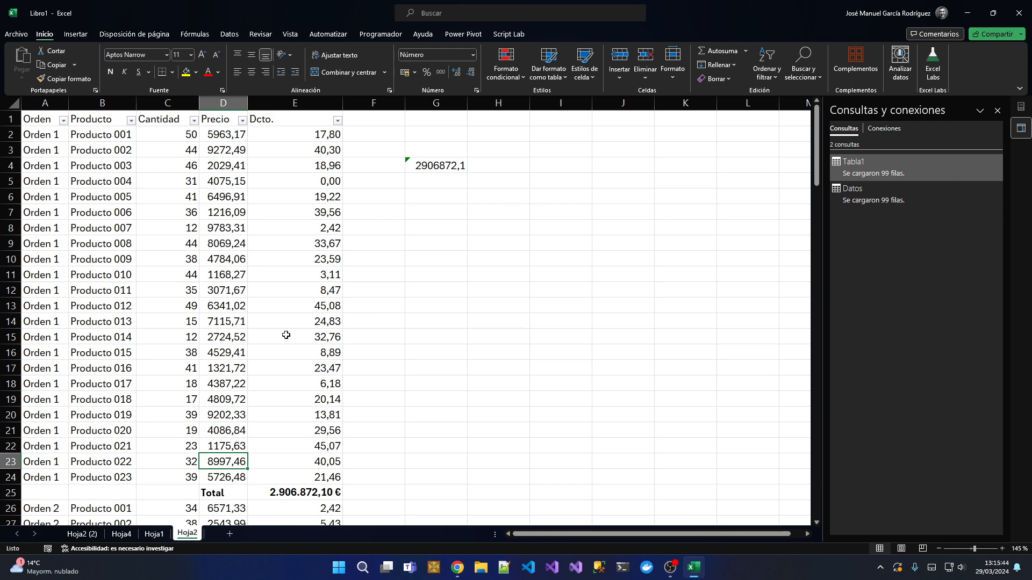
scroll(284, 339, down, 2)
click(292, 397)
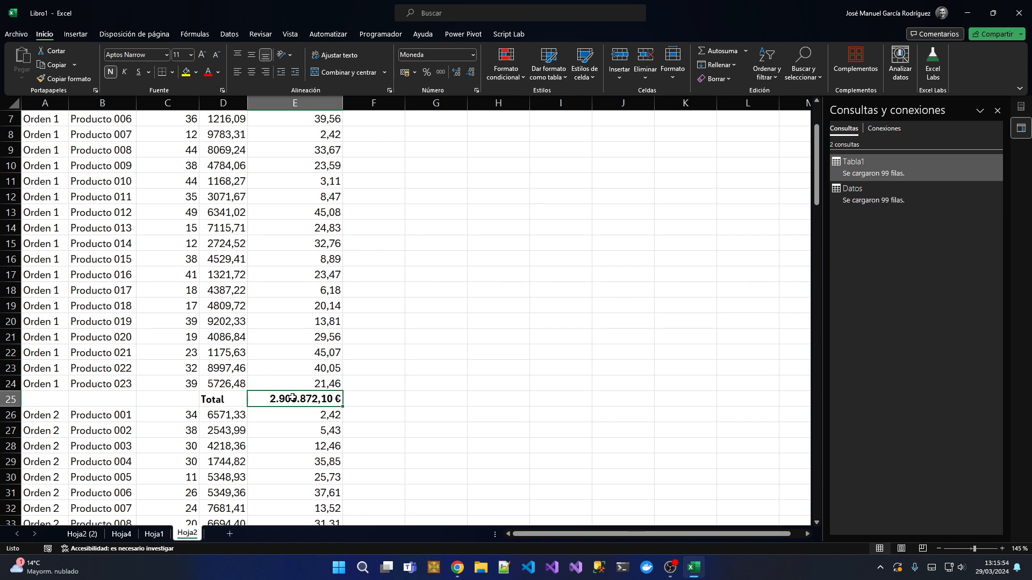
scroll(291, 398, up, 2)
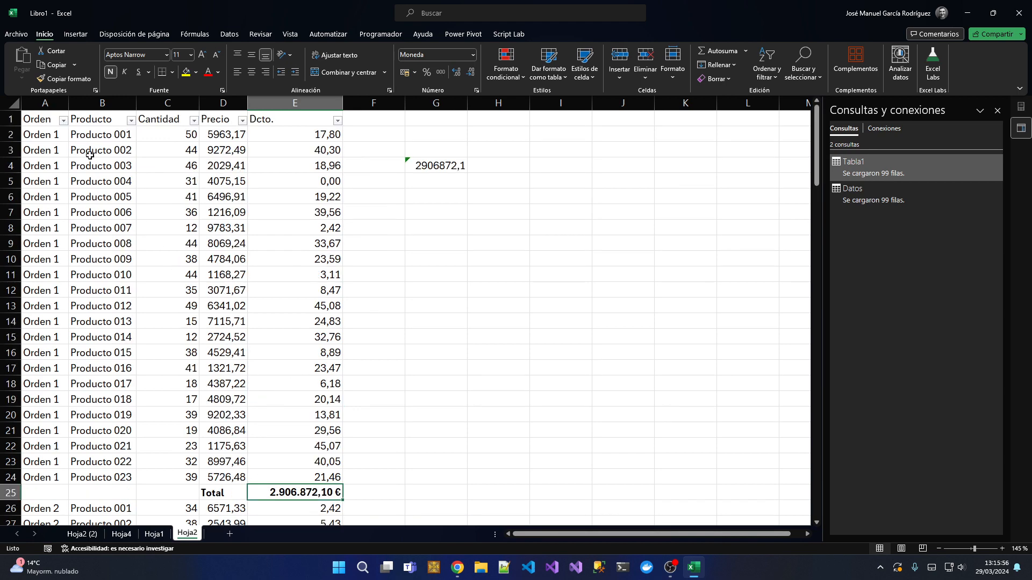
drag(169, 134, 325, 486)
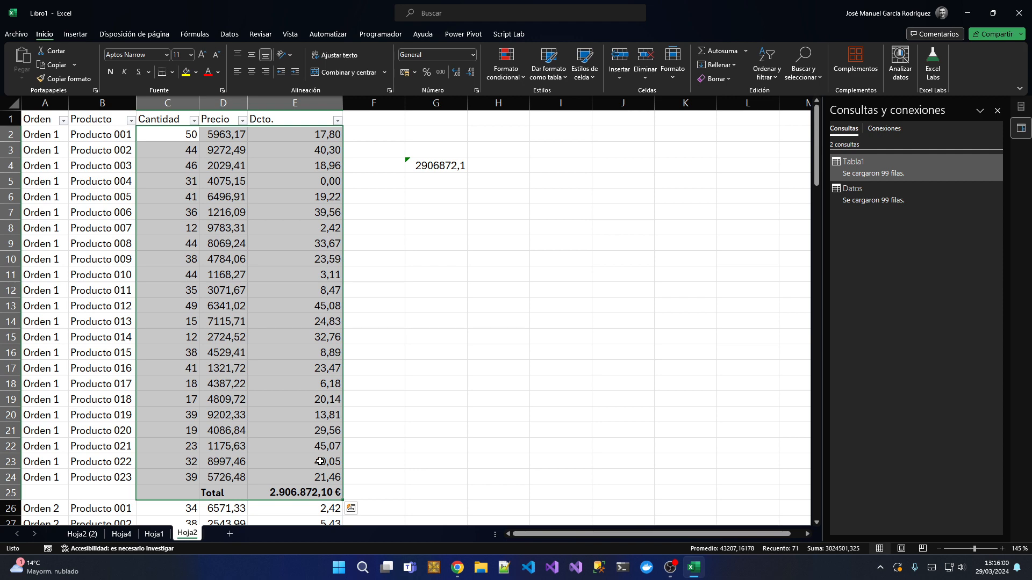
Step: Examine the Orden 2 quantity, price and discount rows in Hoja2 and the total calculated from them
scroll(317, 460, down, 3)
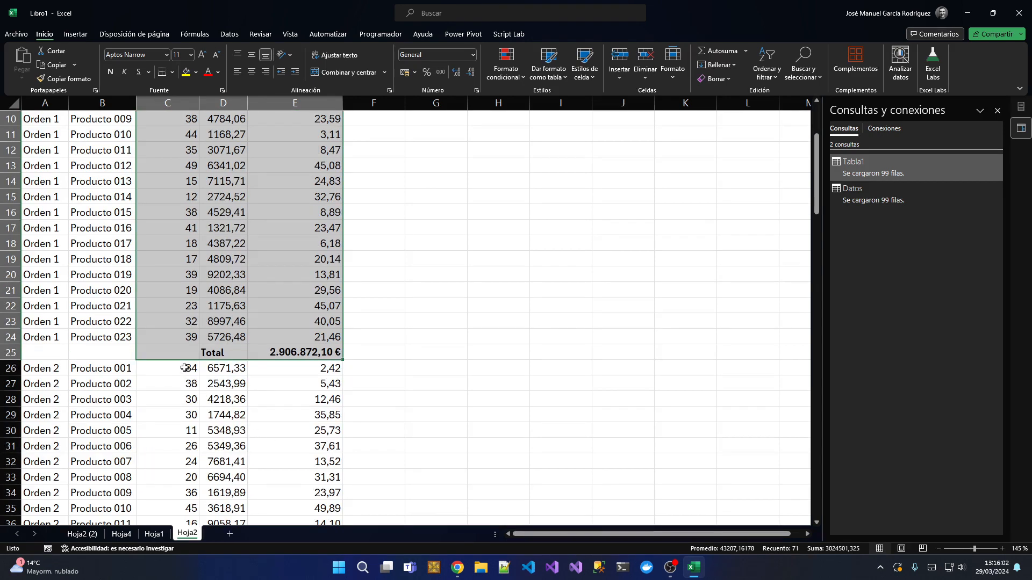
drag(194, 366, 296, 415)
click(226, 245)
click(194, 226)
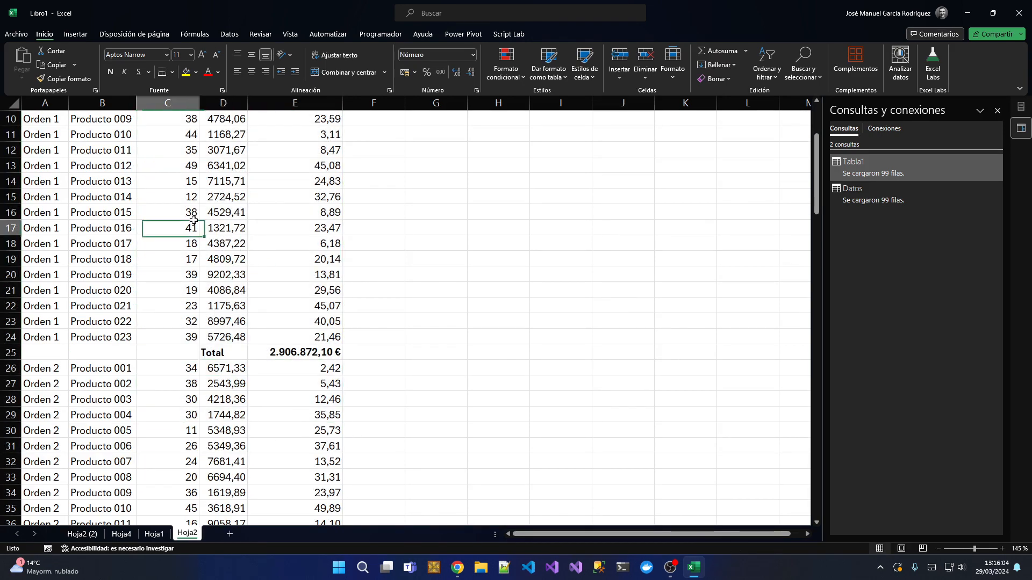
scroll(223, 295, down, 3)
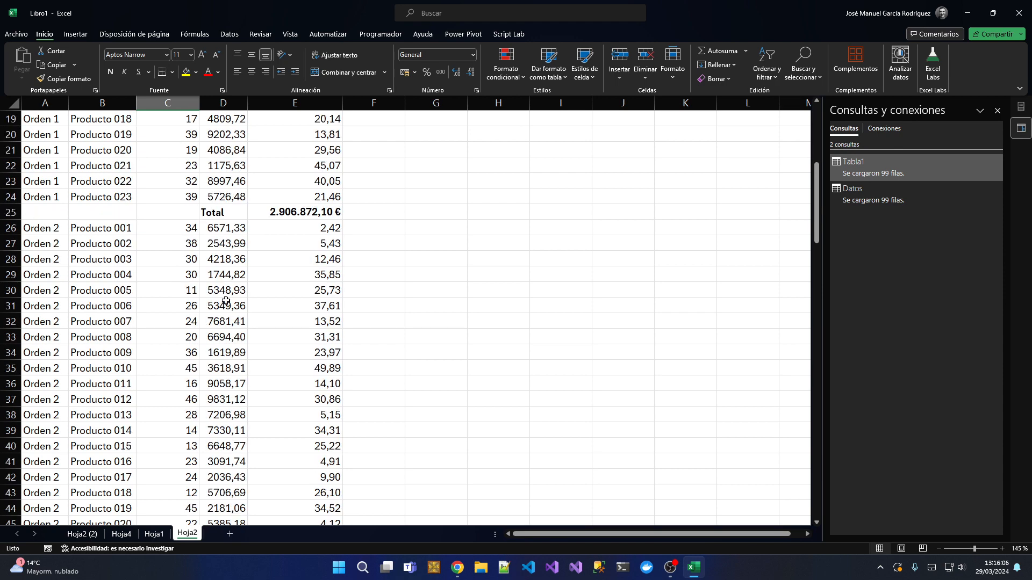
click(172, 227)
drag(172, 228, 318, 430)
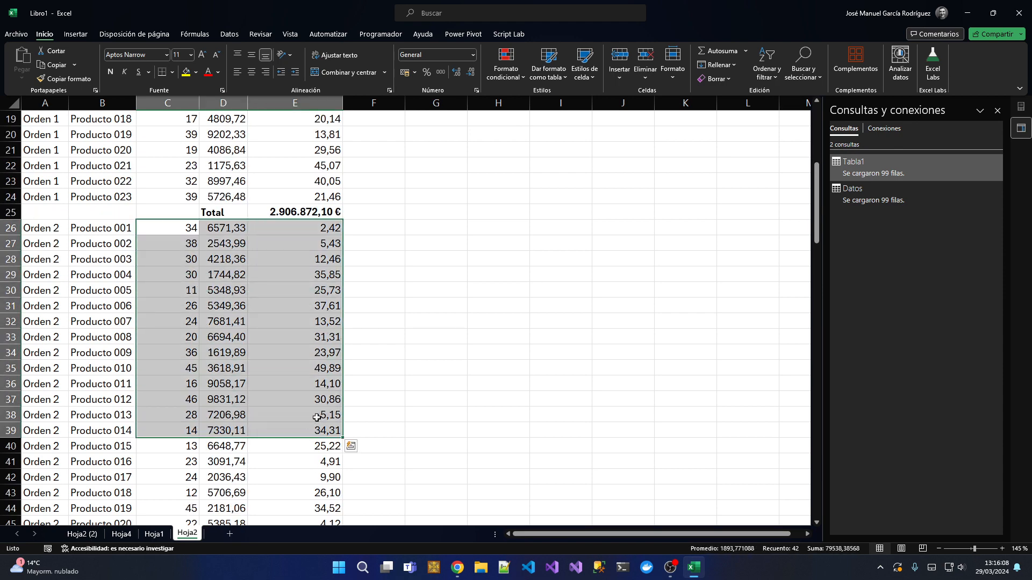
scroll(317, 418, down, 1)
ctrl+scroll(317, 418, down, 1)
click(292, 367)
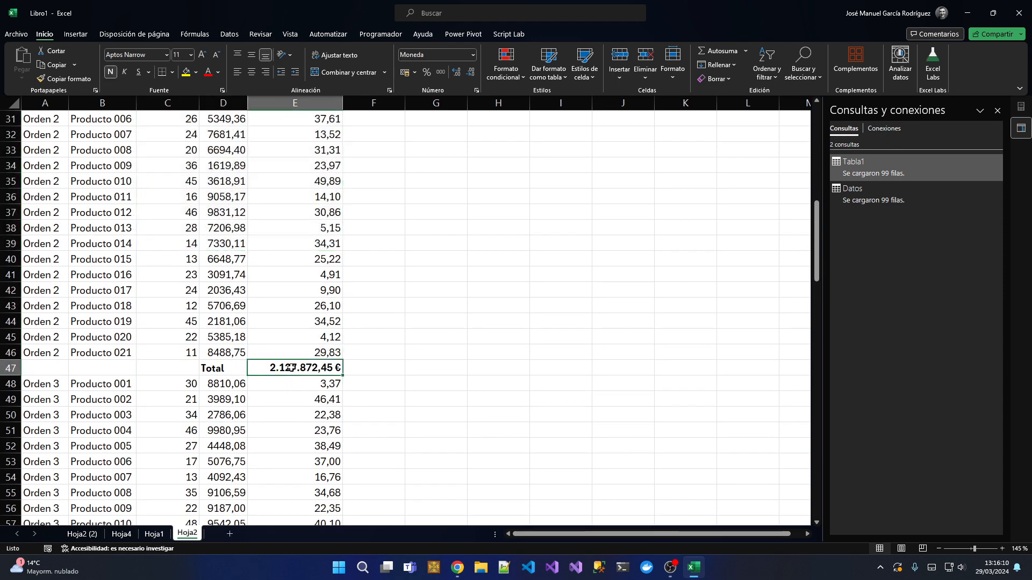
ctrl+scroll(291, 367, down, 1)
scroll(209, 341, up, 9)
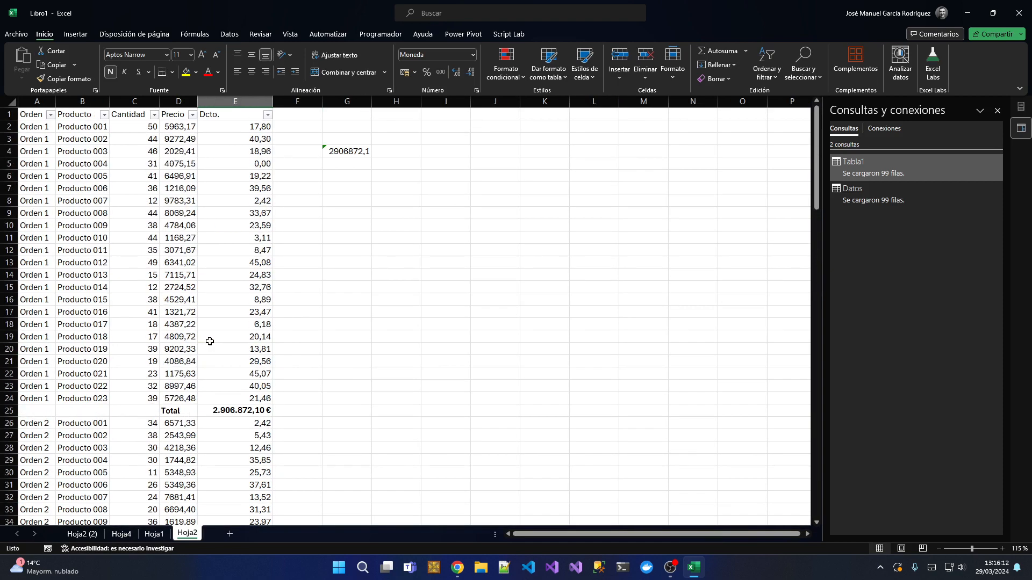